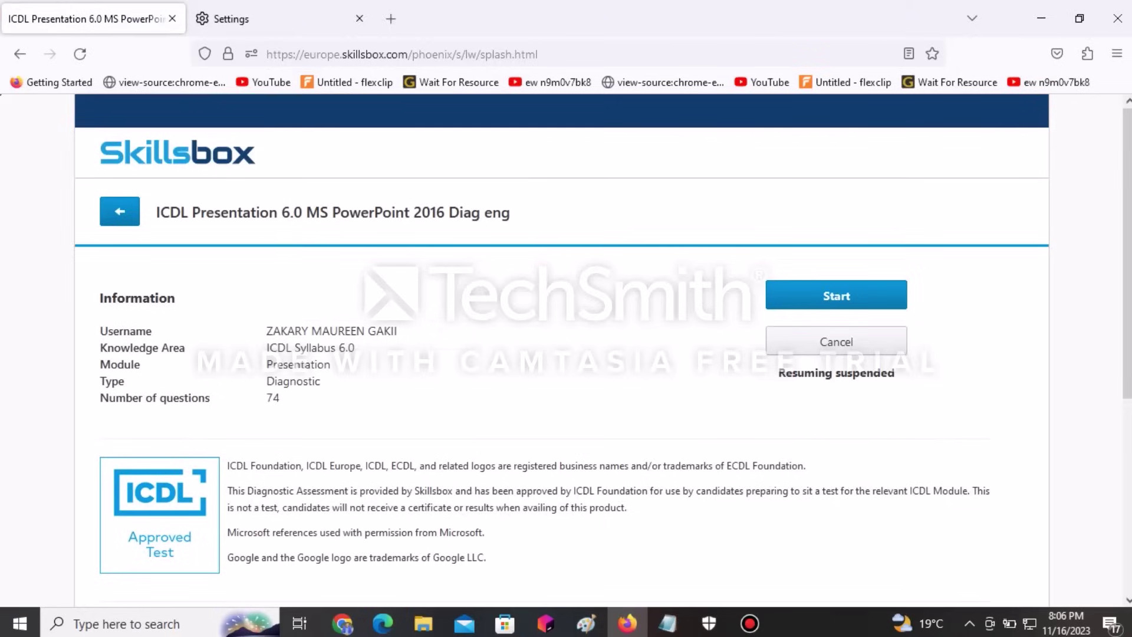
# Step: Start the ICDL PowerPoint 2016 diagnostic test and submit question 1 after creating a new blank presentation
pyautogui.click(836, 294)
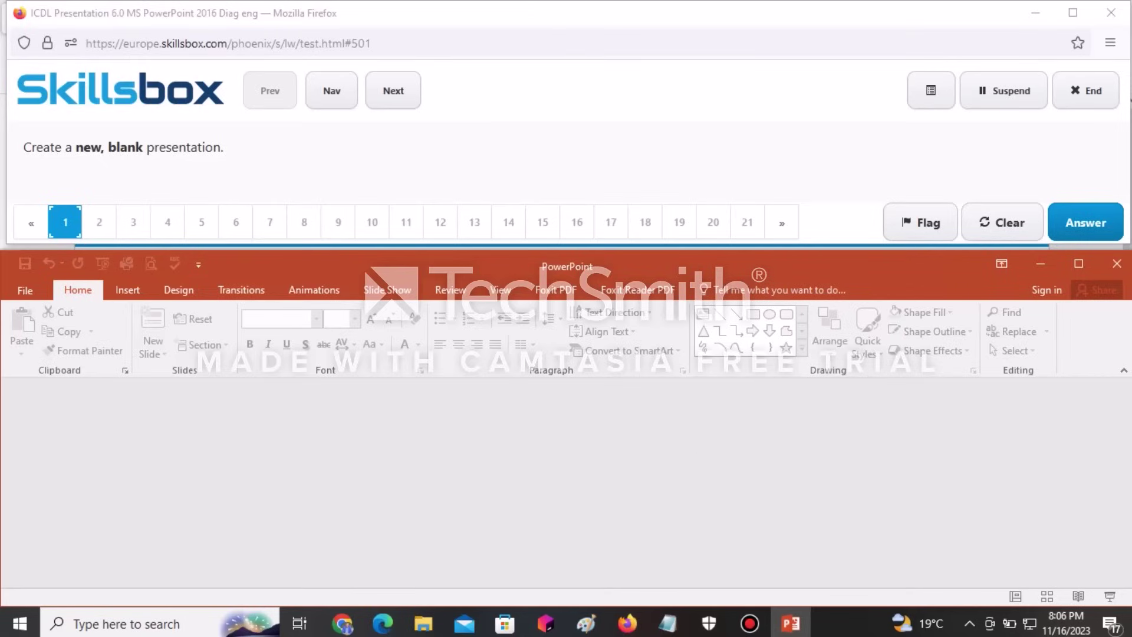
pyautogui.click(24, 291)
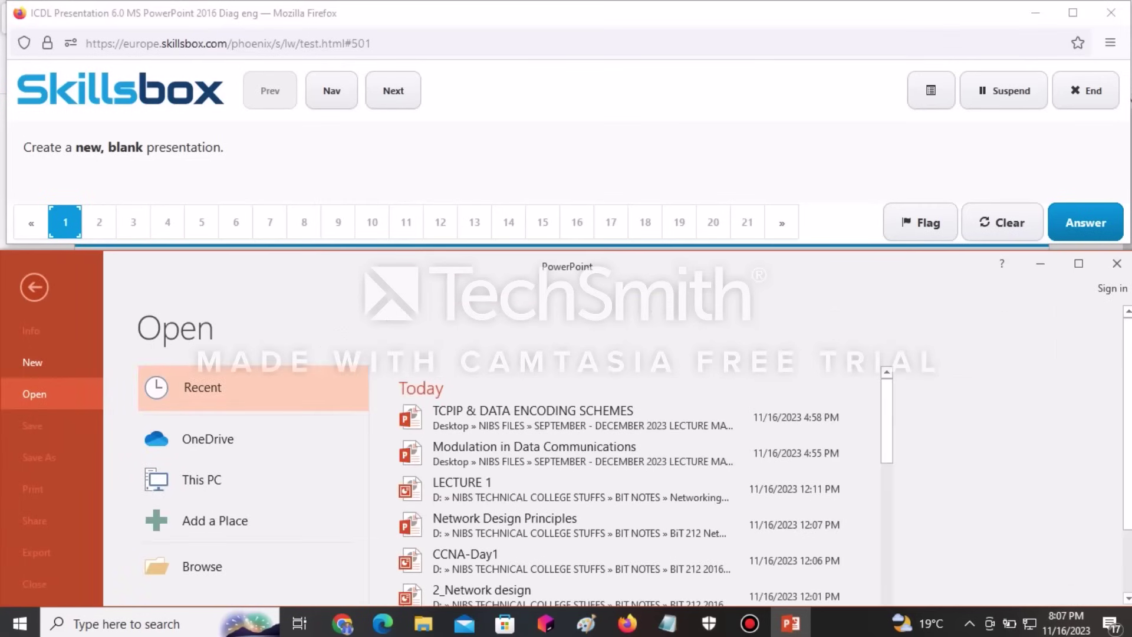
pyautogui.click(32, 362)
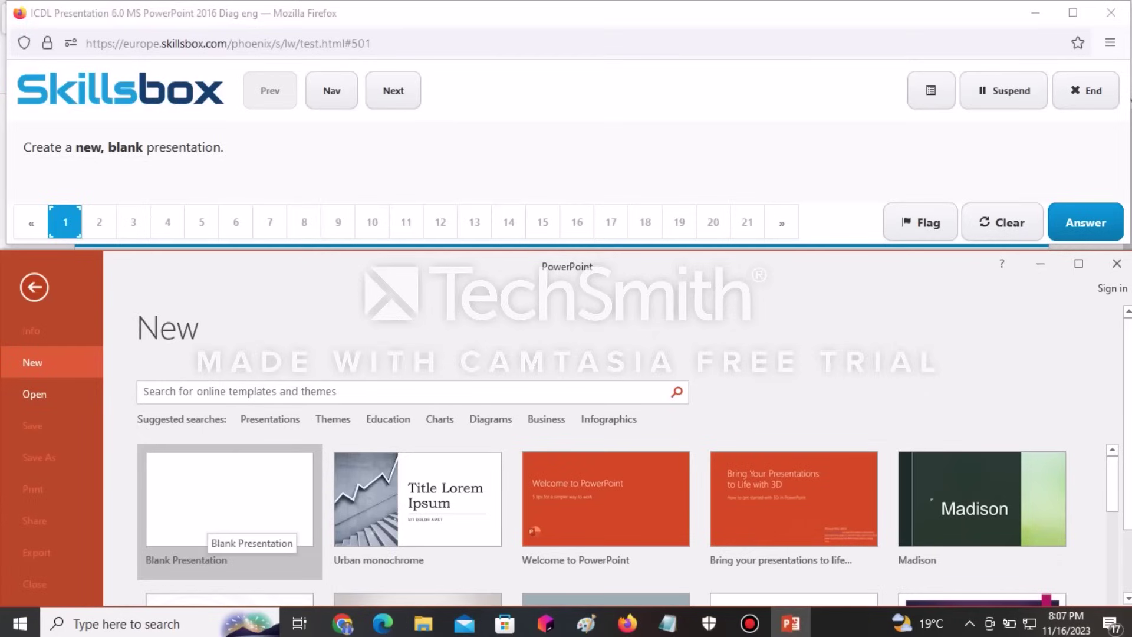
pyautogui.moveTo(1112, 485)
pyautogui.mouseDown()
pyautogui.moveTo(1112, 602)
pyautogui.moveTo(1112, 482)
pyautogui.mouseUp()
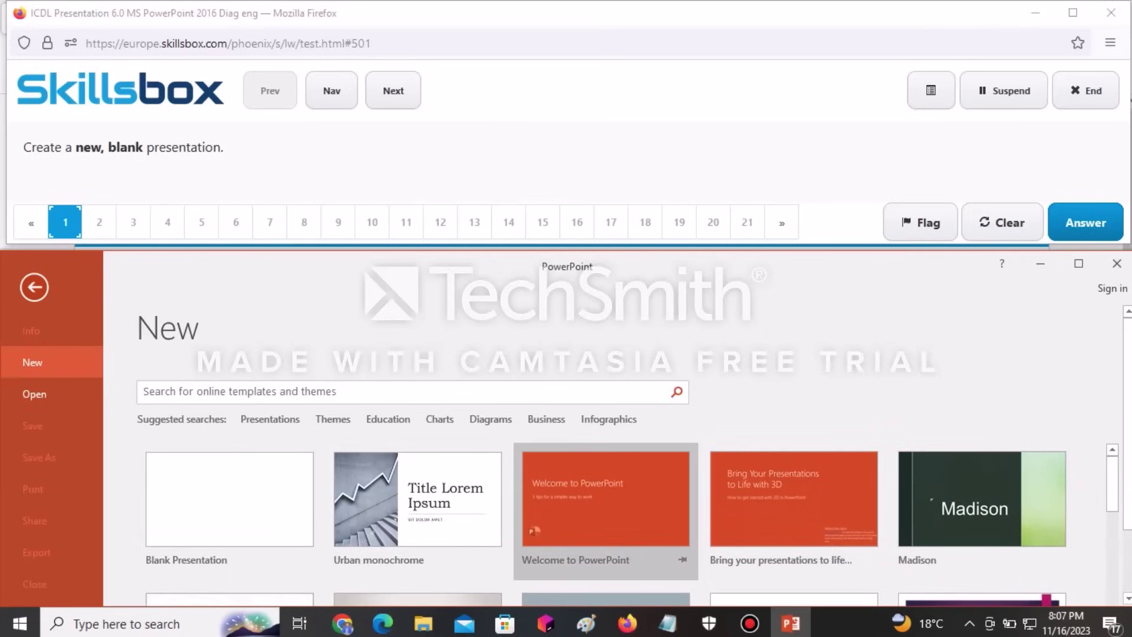
pyautogui.click(230, 499)
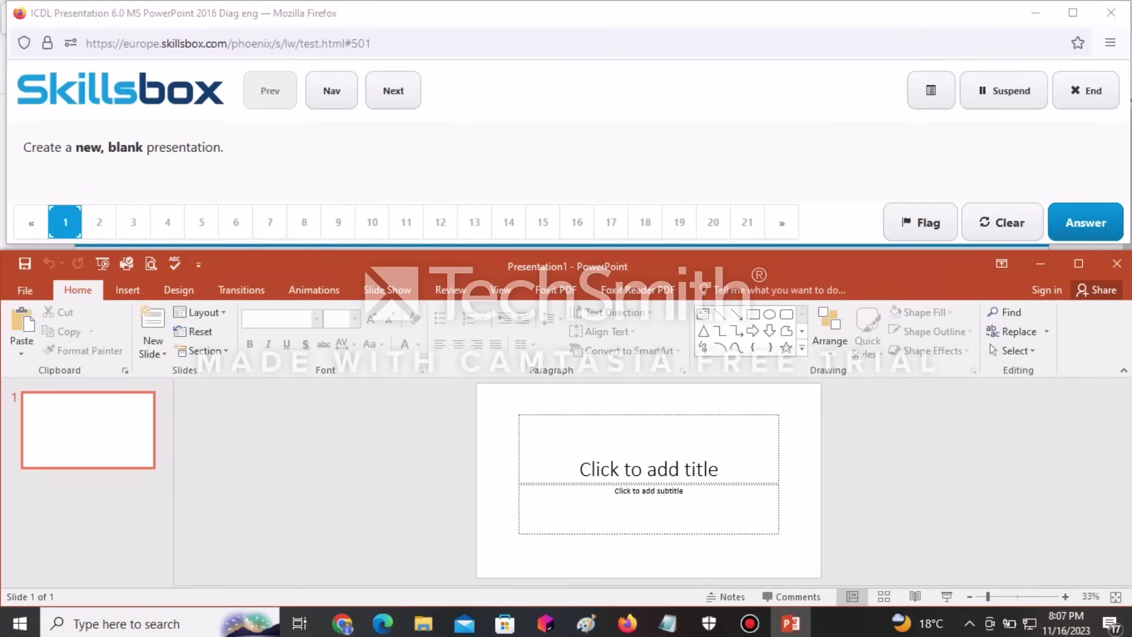
pyautogui.click(1085, 222)
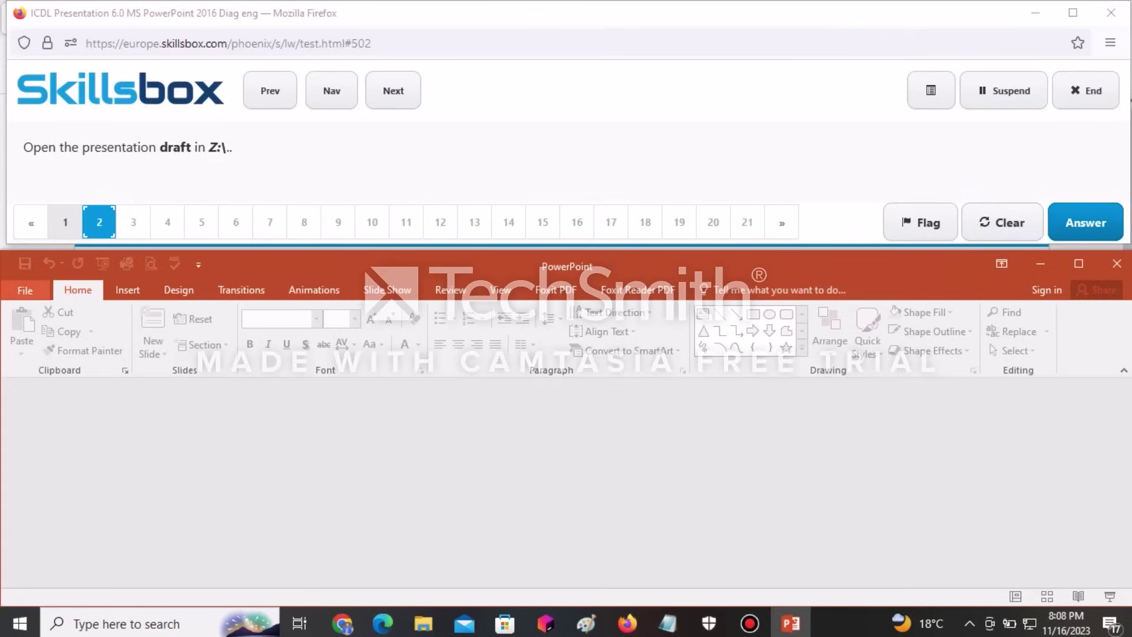
# Step: Open the presentation draft from the Z: drive and submit the answer to question 2
pyautogui.click(25, 291)
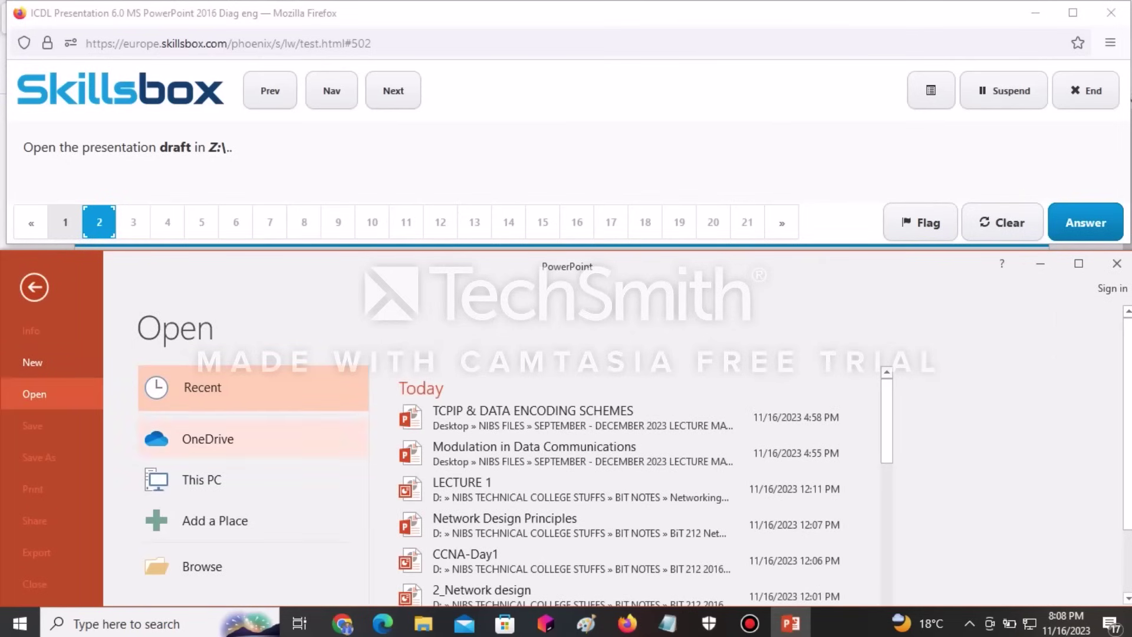
pyautogui.click(202, 566)
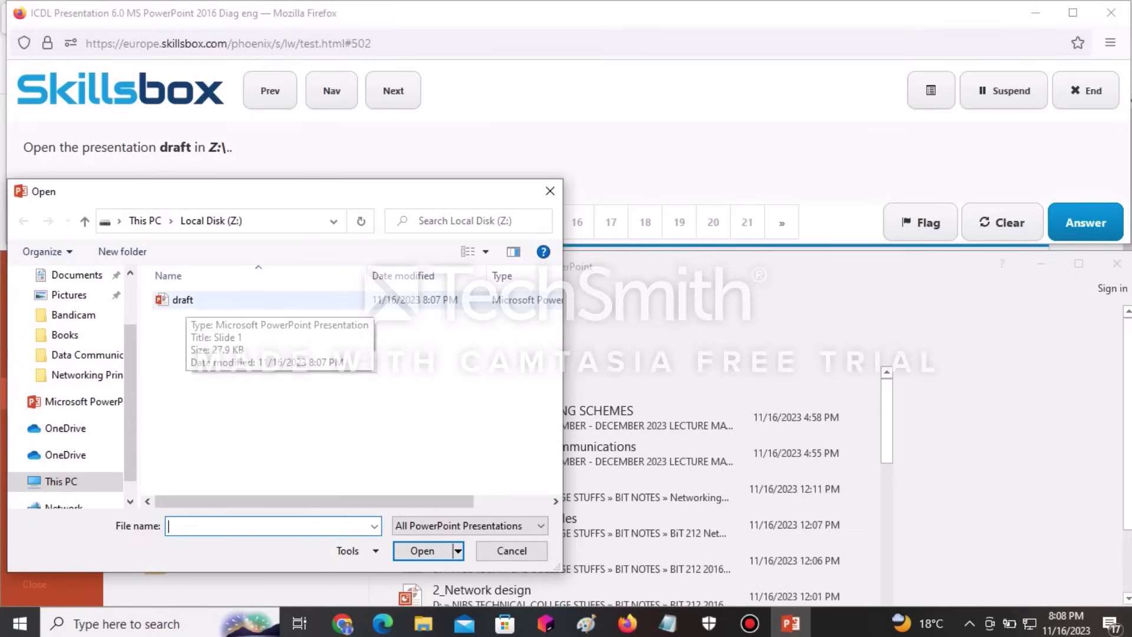
pyautogui.click(186, 301)
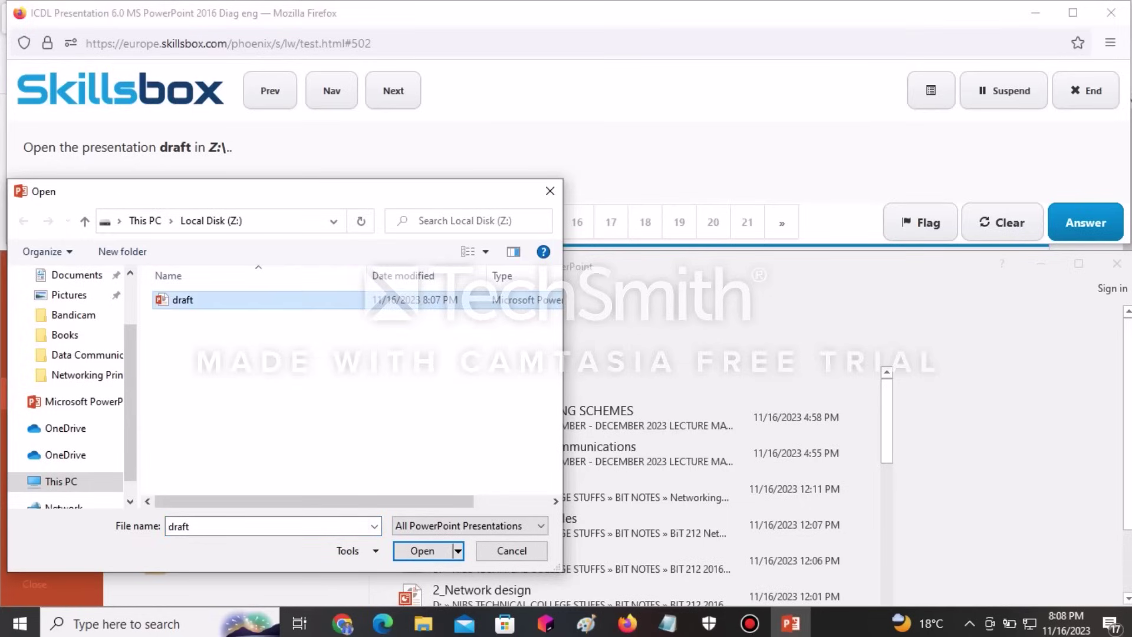
pyautogui.click(422, 550)
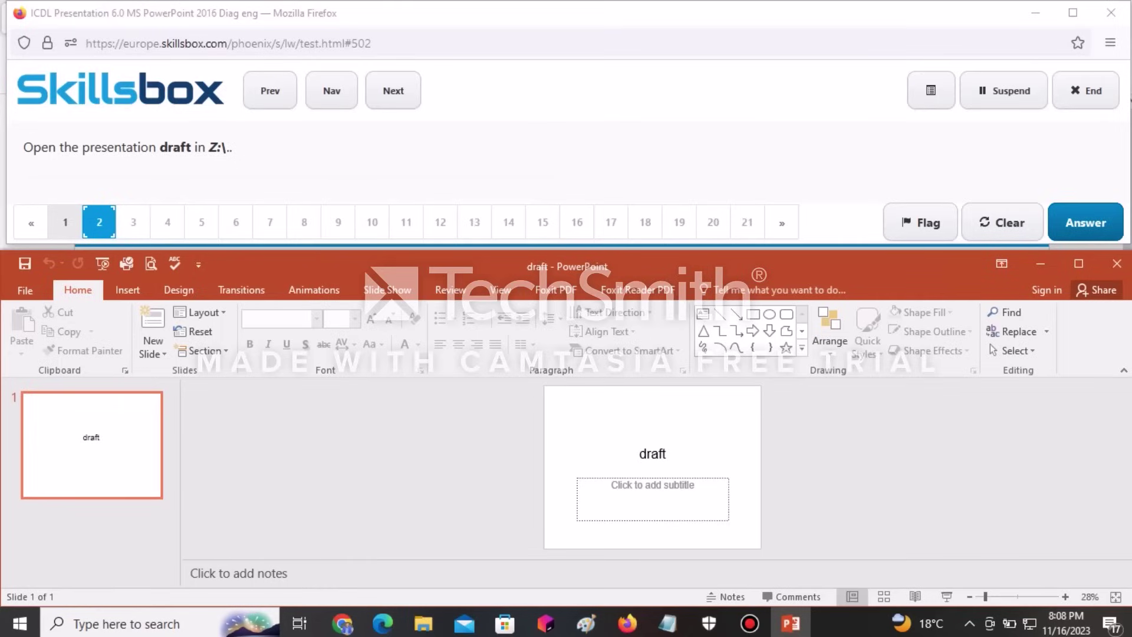
pyautogui.click(1085, 222)
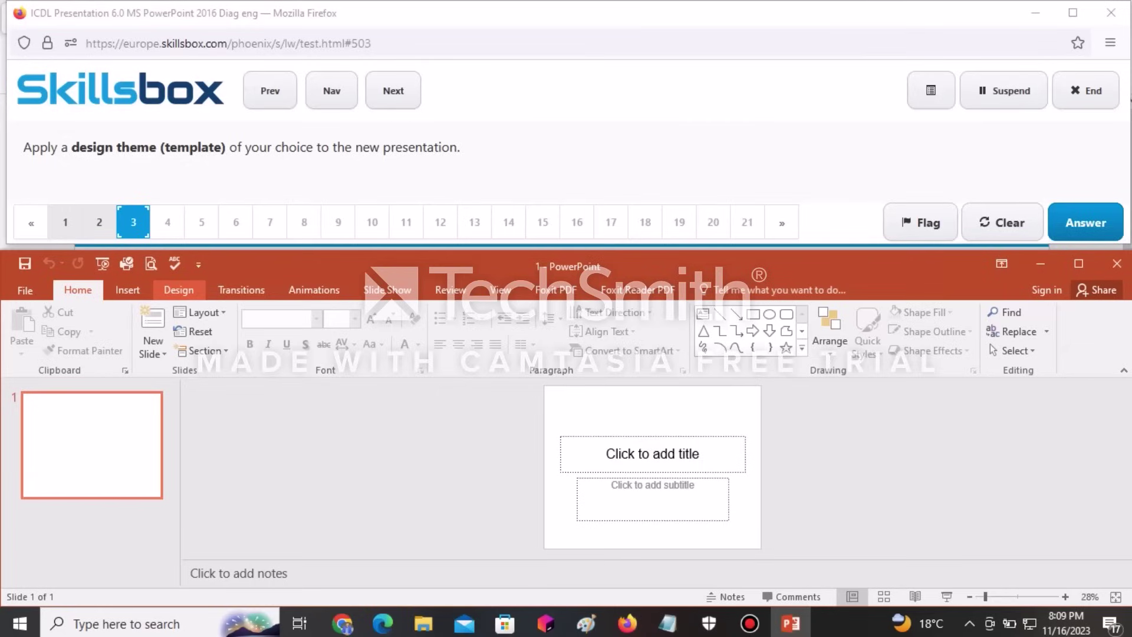
# Step: Apply the dark teal design theme with the red tab to the presentation and submit the answer to question 3
pyautogui.click(178, 289)
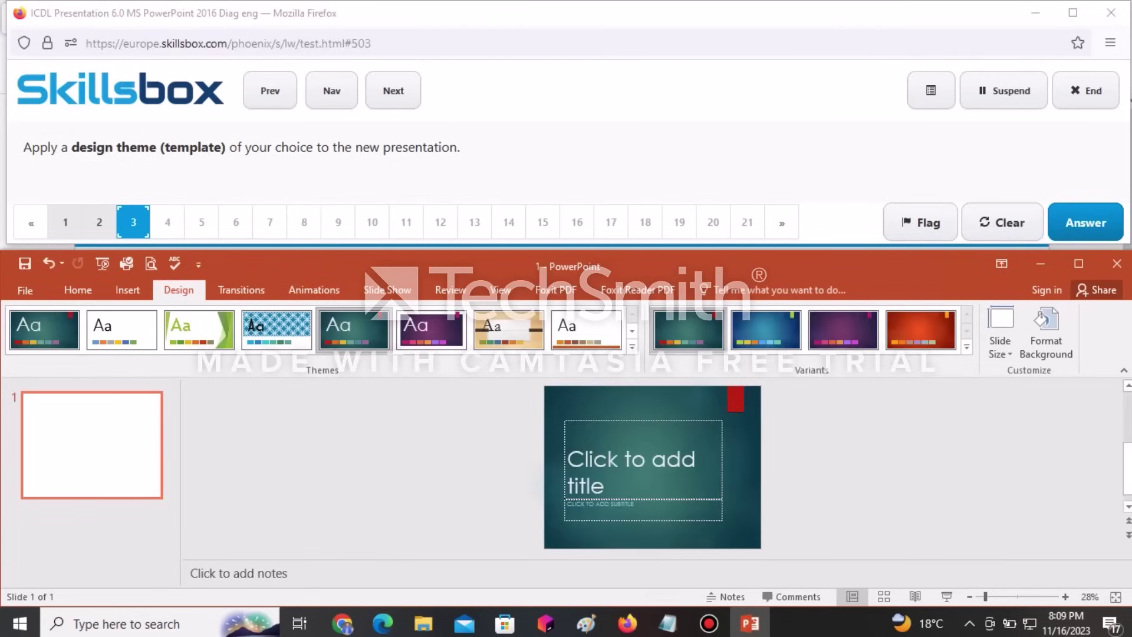
pyautogui.click(353, 329)
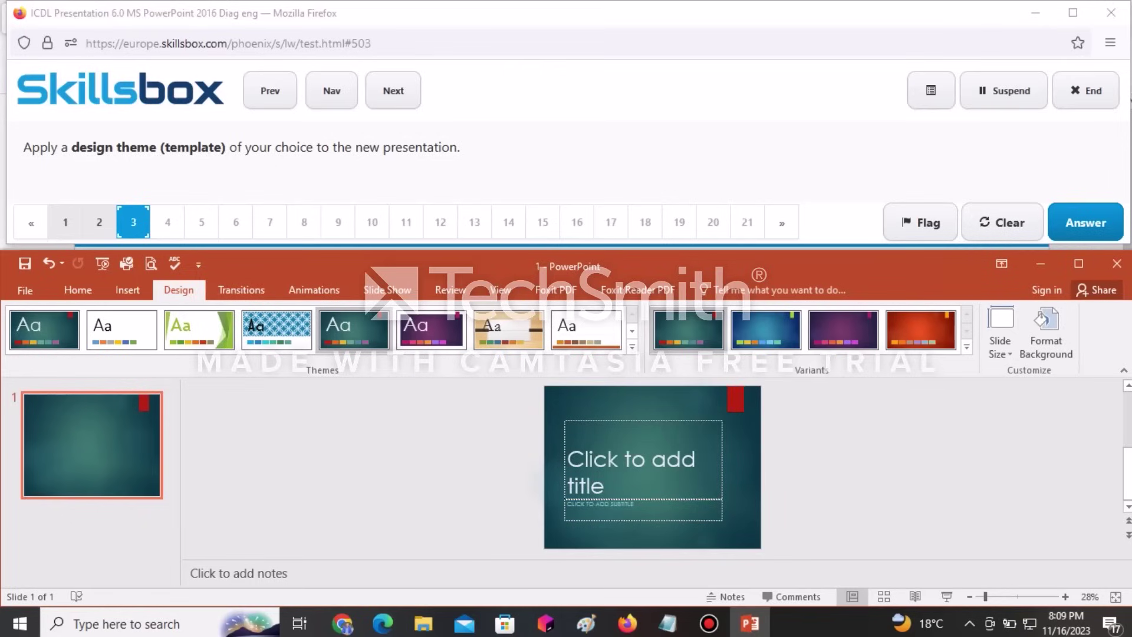
pyautogui.click(1086, 223)
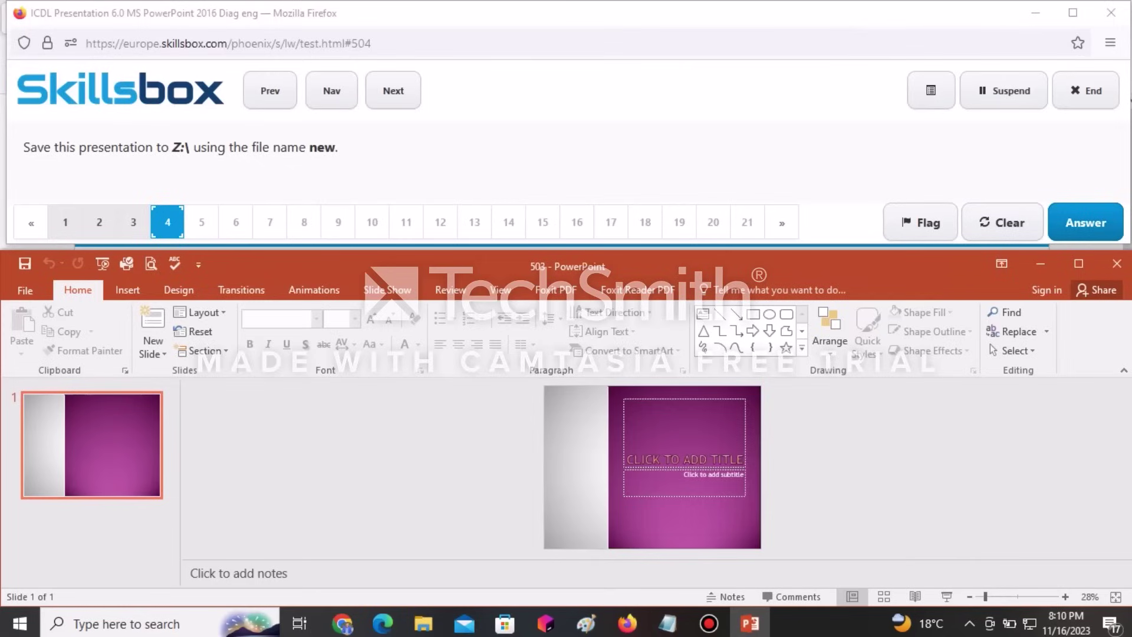
# Step: Save a copy of the presentation to Z:\ under the file name new and submit the answer to question 4
pyautogui.click(24, 290)
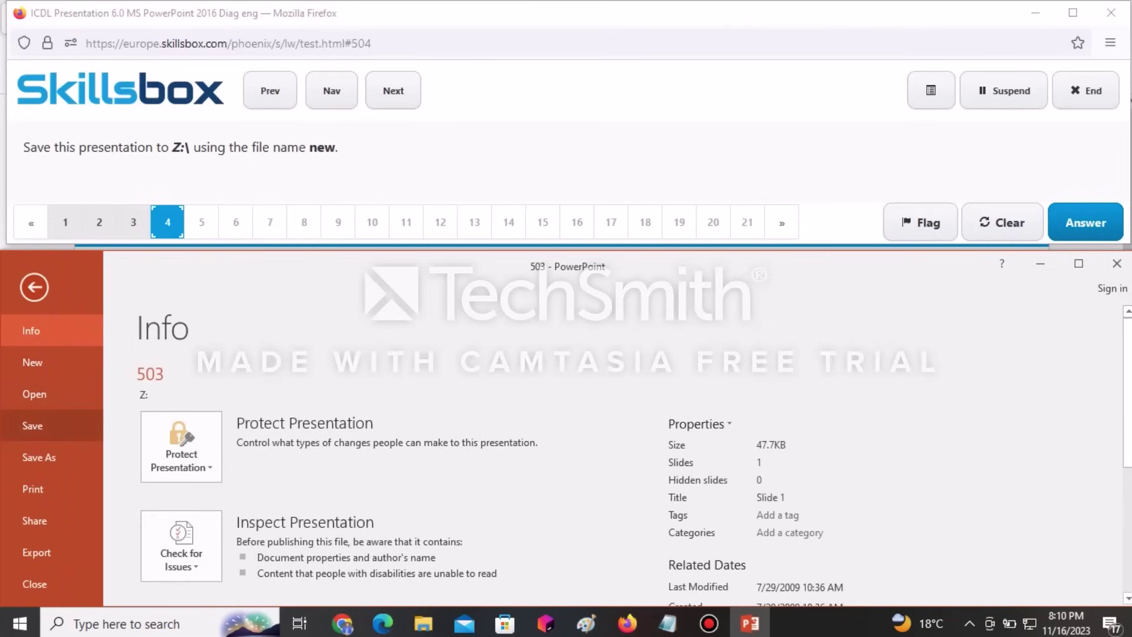
pyautogui.click(38, 457)
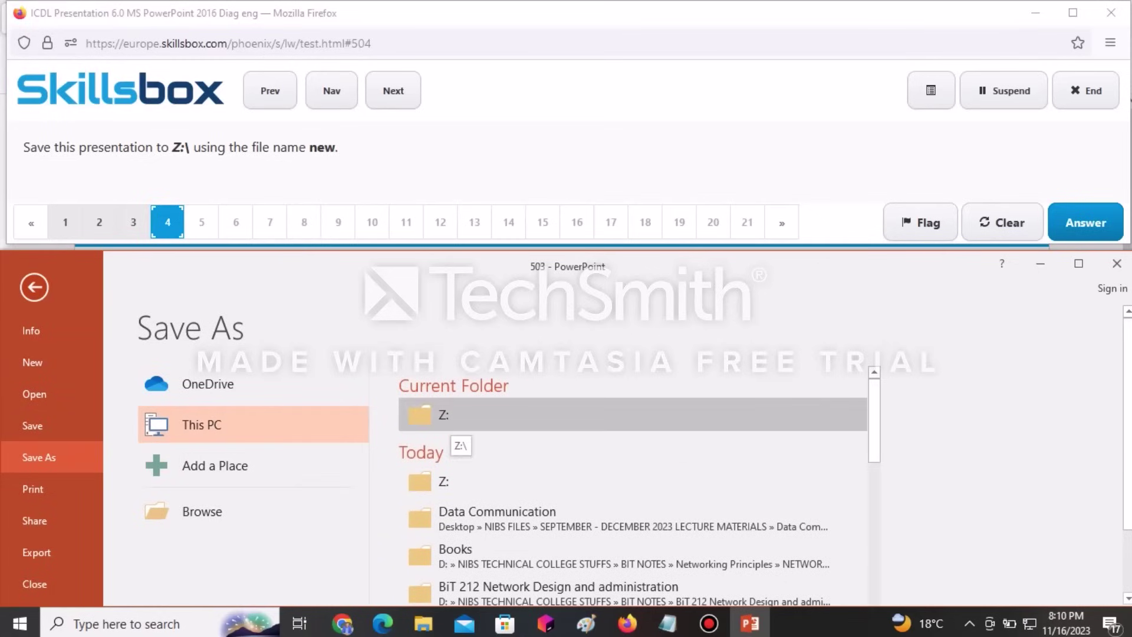
pyautogui.click(451, 422)
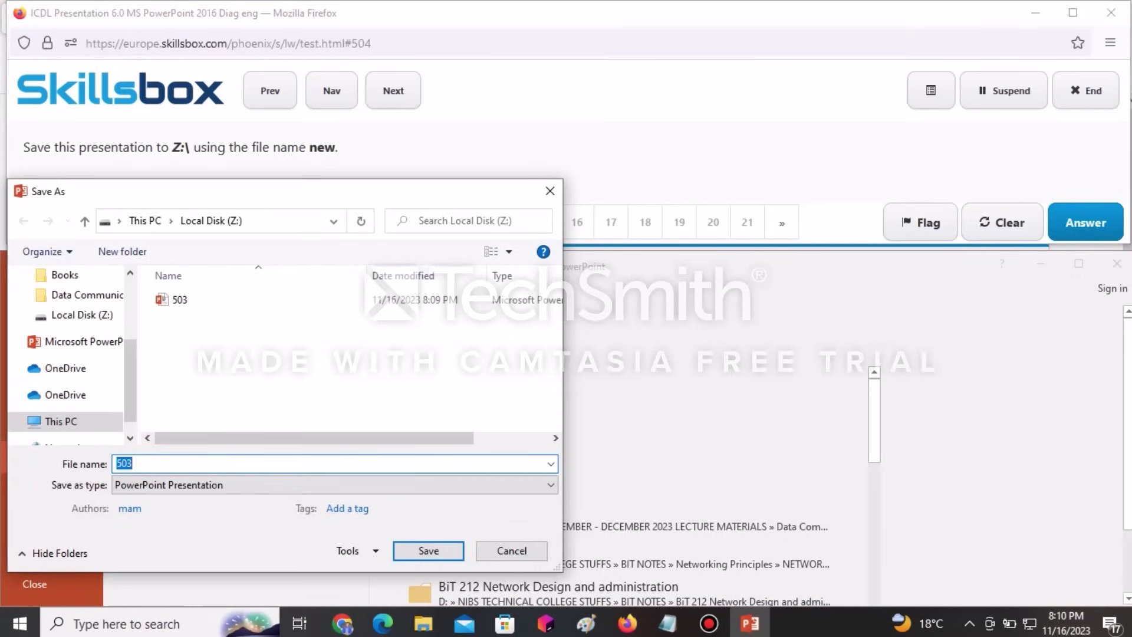
pyautogui.write('new')
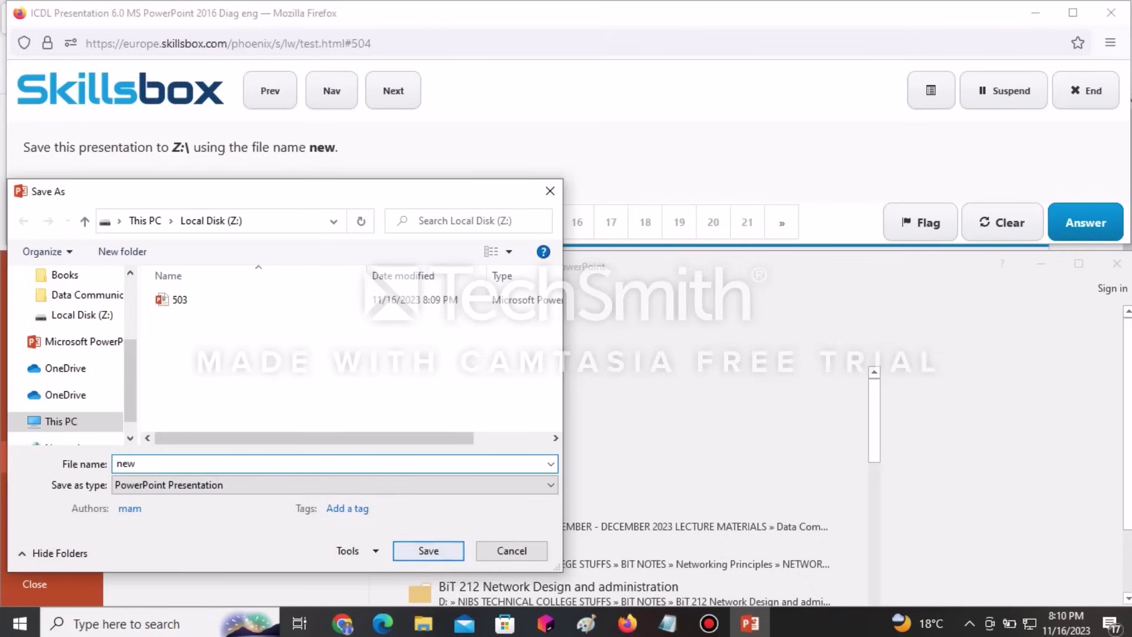
pyautogui.click(428, 550)
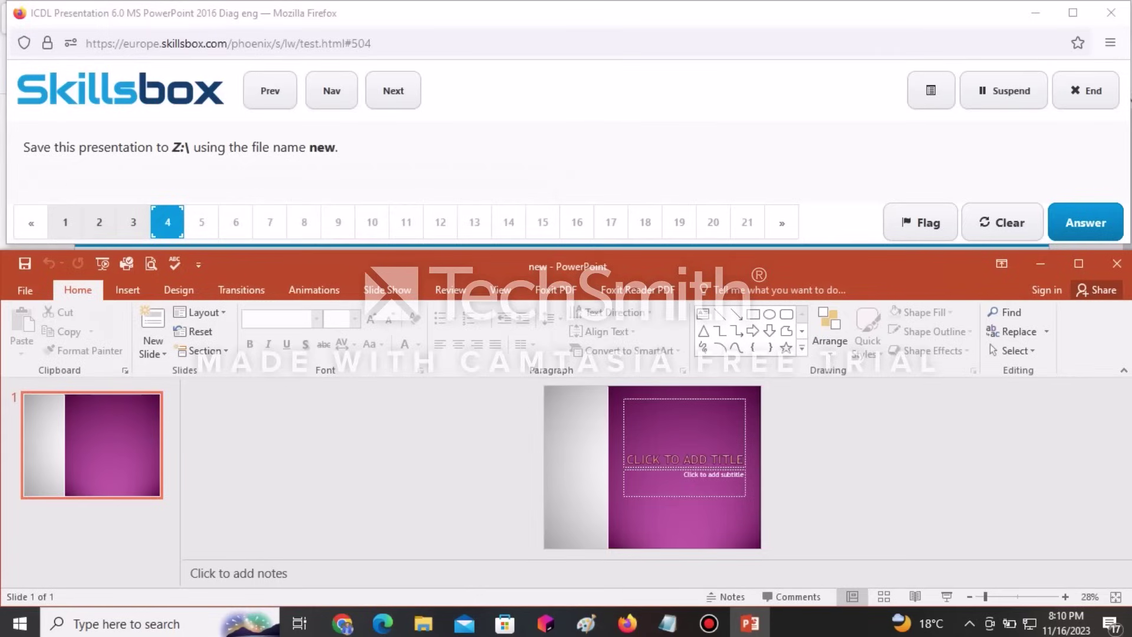
pyautogui.click(1086, 222)
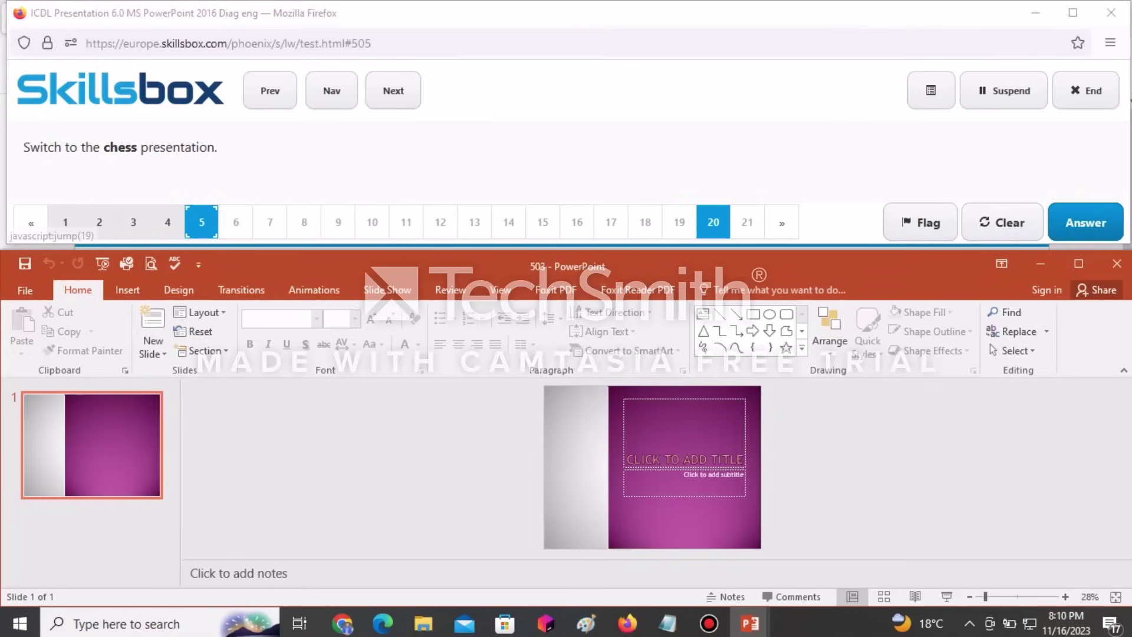
# Step: Switch to the open chess presentation window and submit the answer to question 5
pyautogui.click(500, 290)
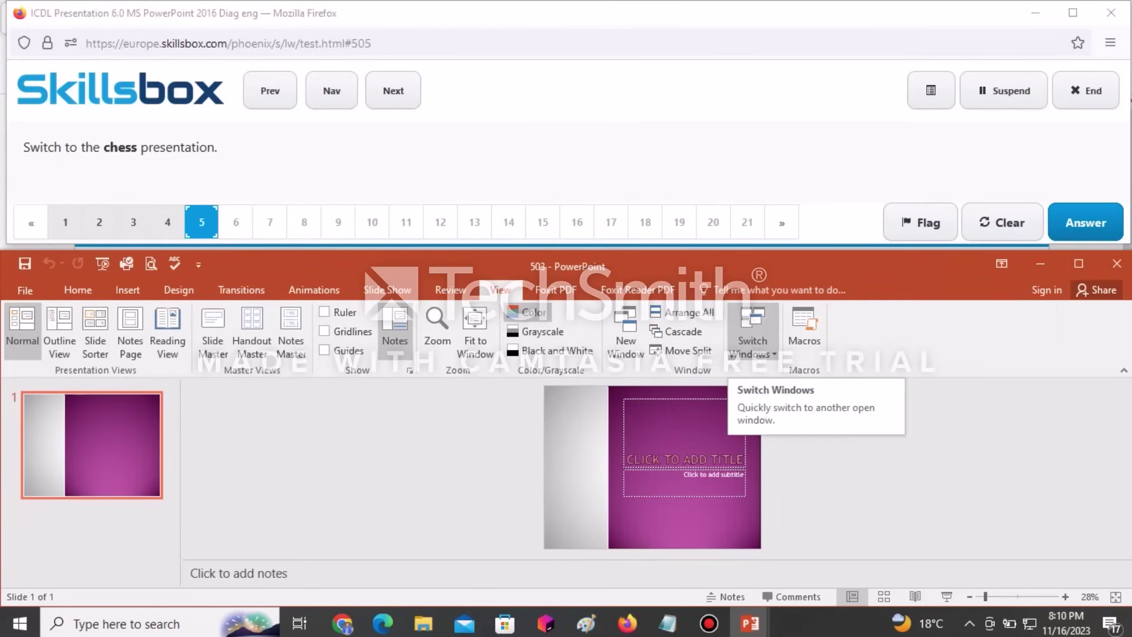
pyautogui.click(753, 333)
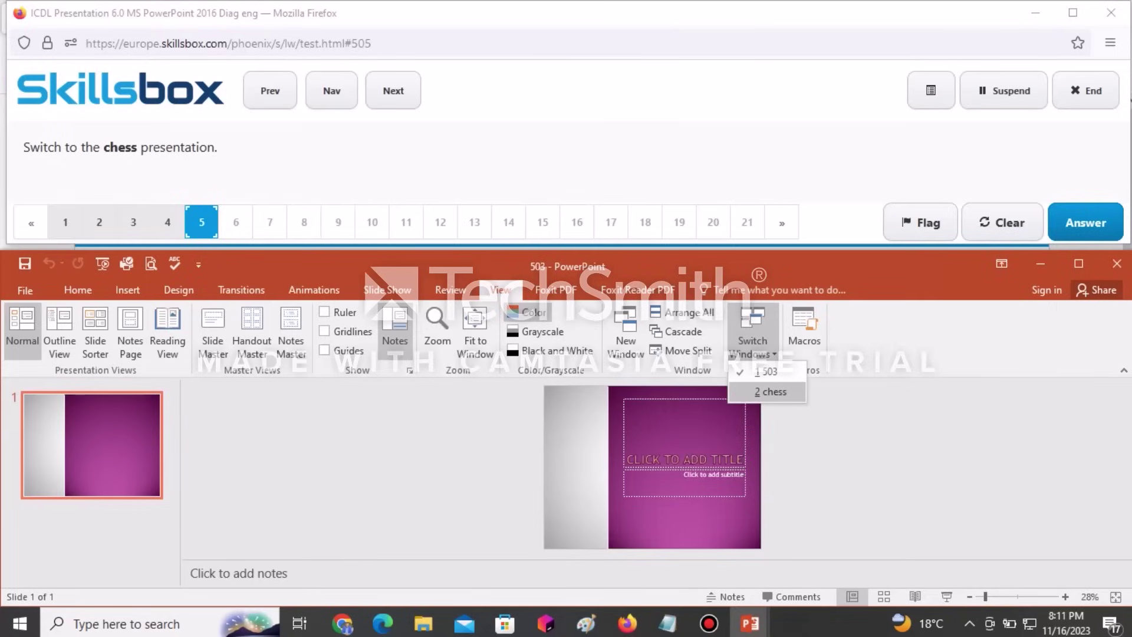
pyautogui.click(770, 392)
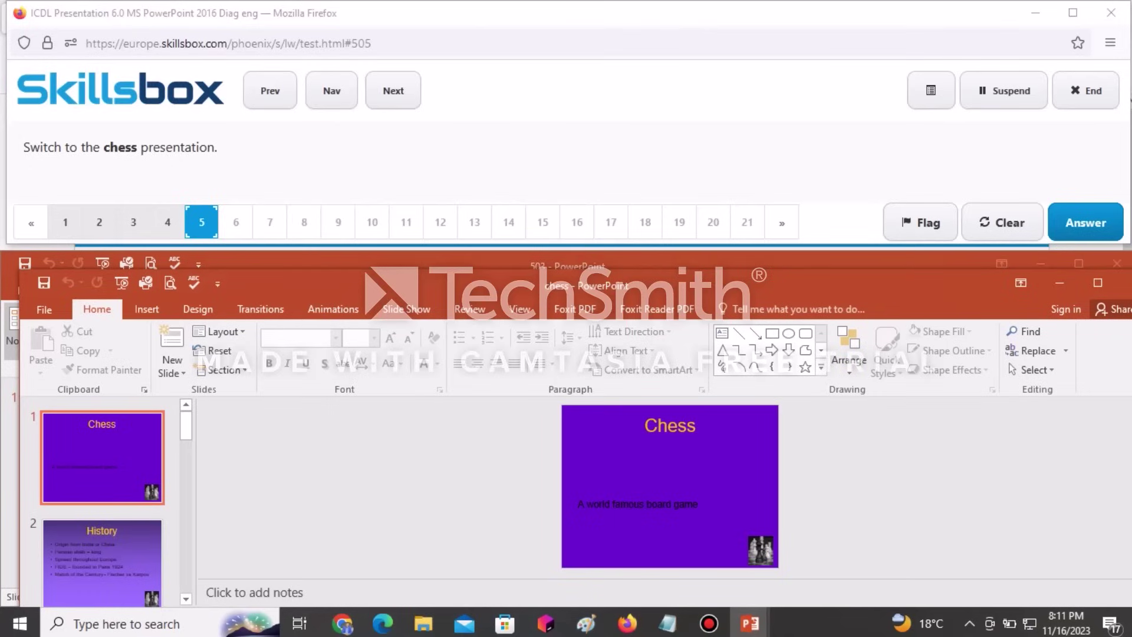
pyautogui.click(1085, 223)
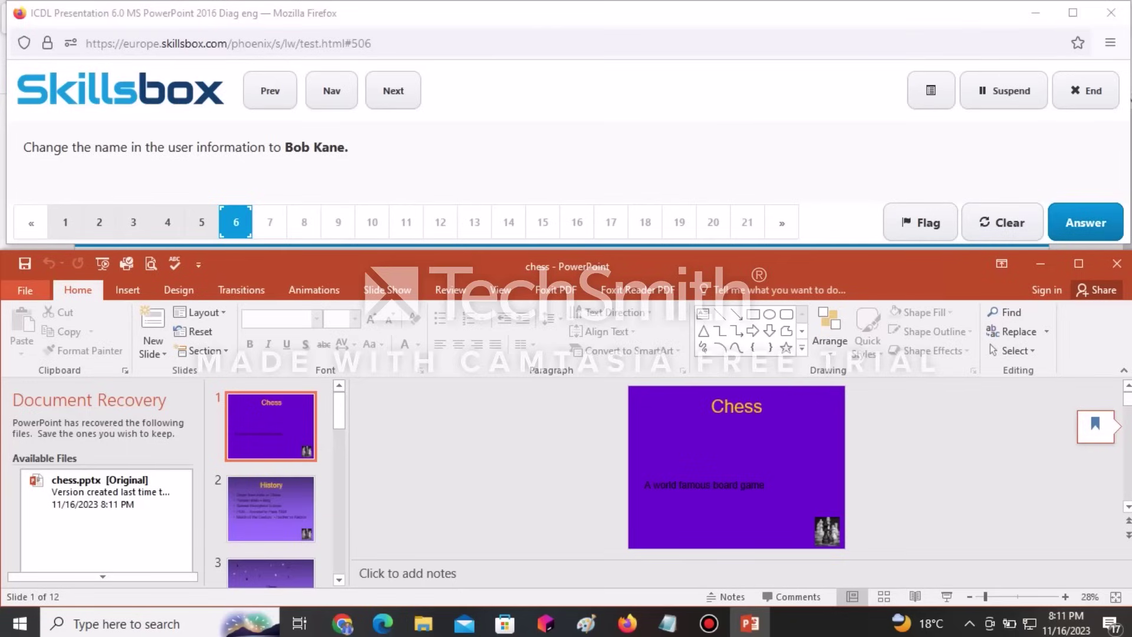
# Step: Move the chess presentation's window up to reach the lower backstage commands and open the PowerPoint Options
pyautogui.click(25, 290)
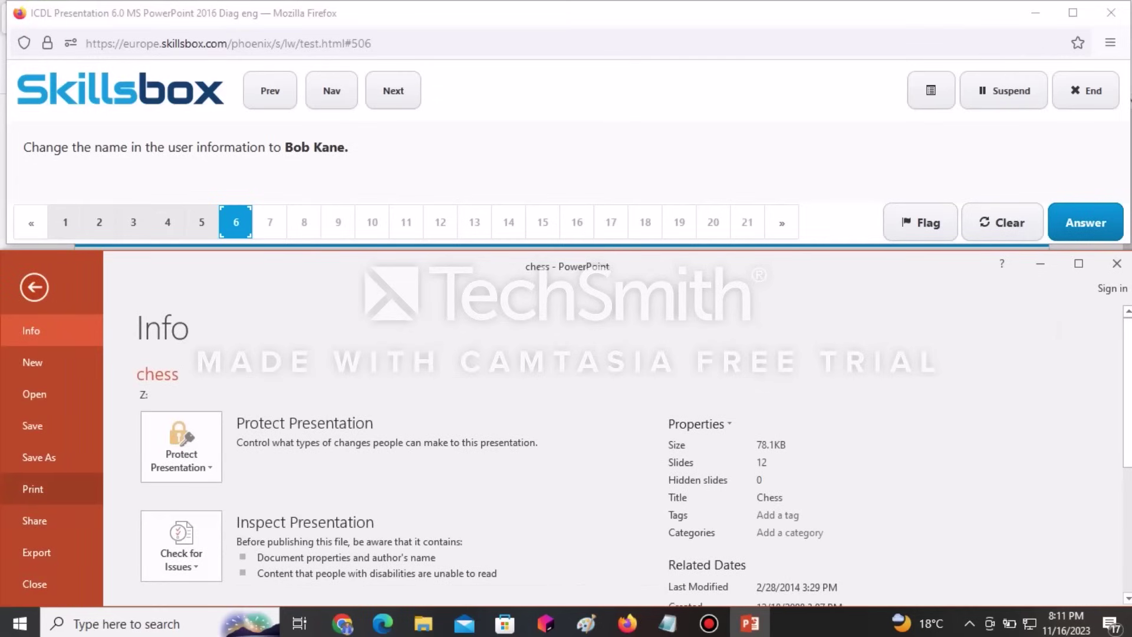
pyautogui.moveTo(639, 267); pyautogui.dragTo(629, 216)
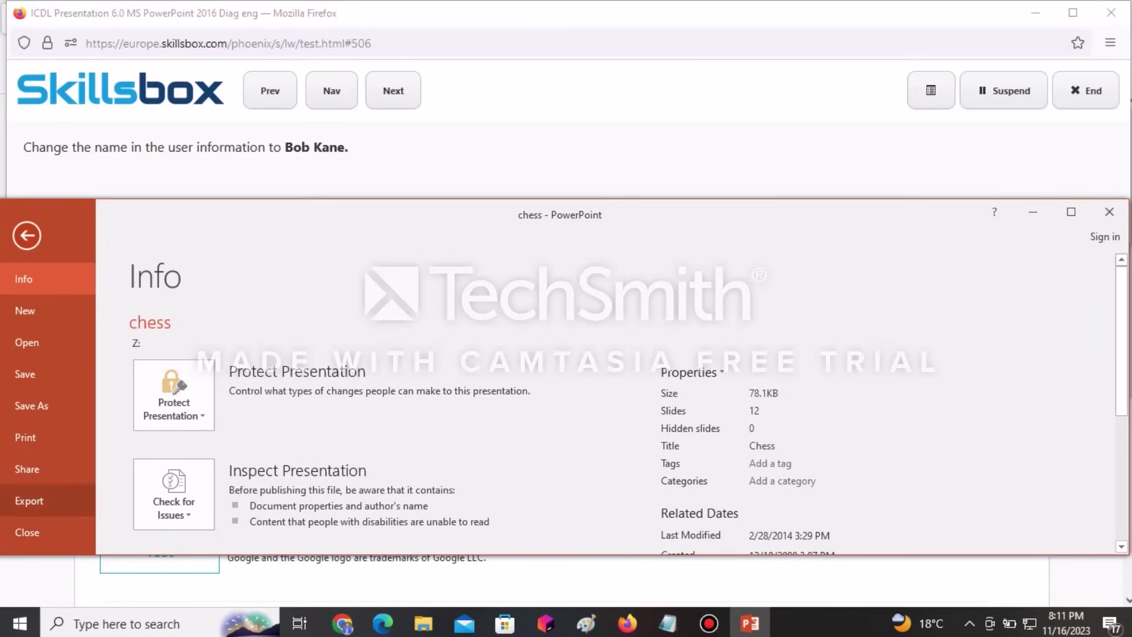
pyautogui.click(25, 311)
pyautogui.click(26, 343)
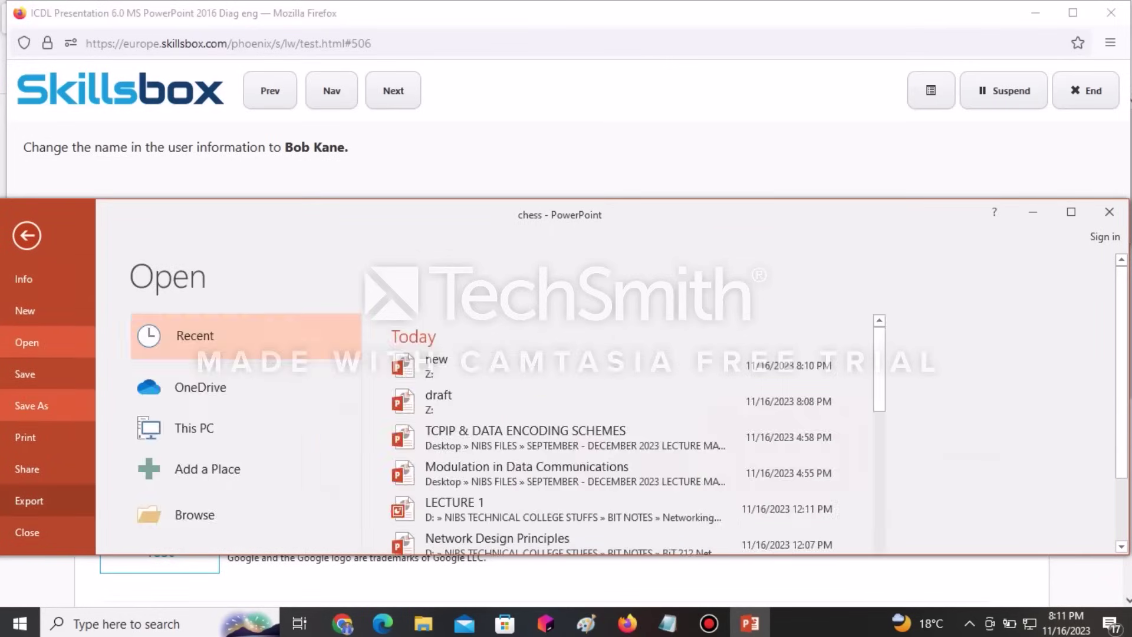
pyautogui.press('Down')
pyautogui.press('Down')
pyautogui.press('Down')
pyautogui.press('Down')
pyautogui.press('Down')
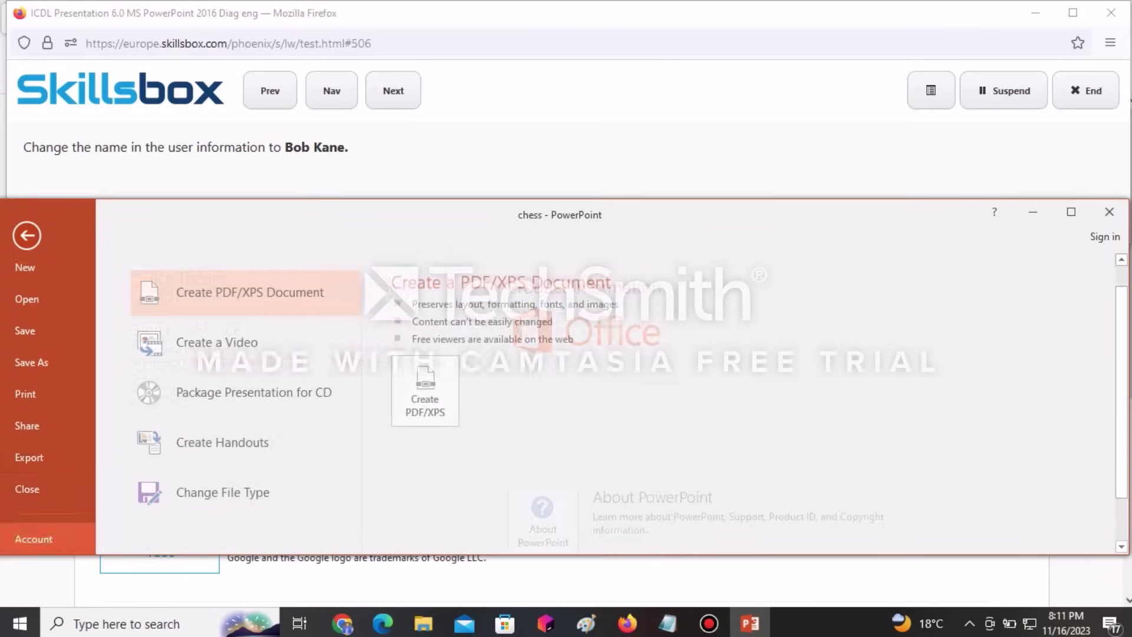
pyautogui.press('Down')
pyautogui.press('Down')
pyautogui.press('Down')
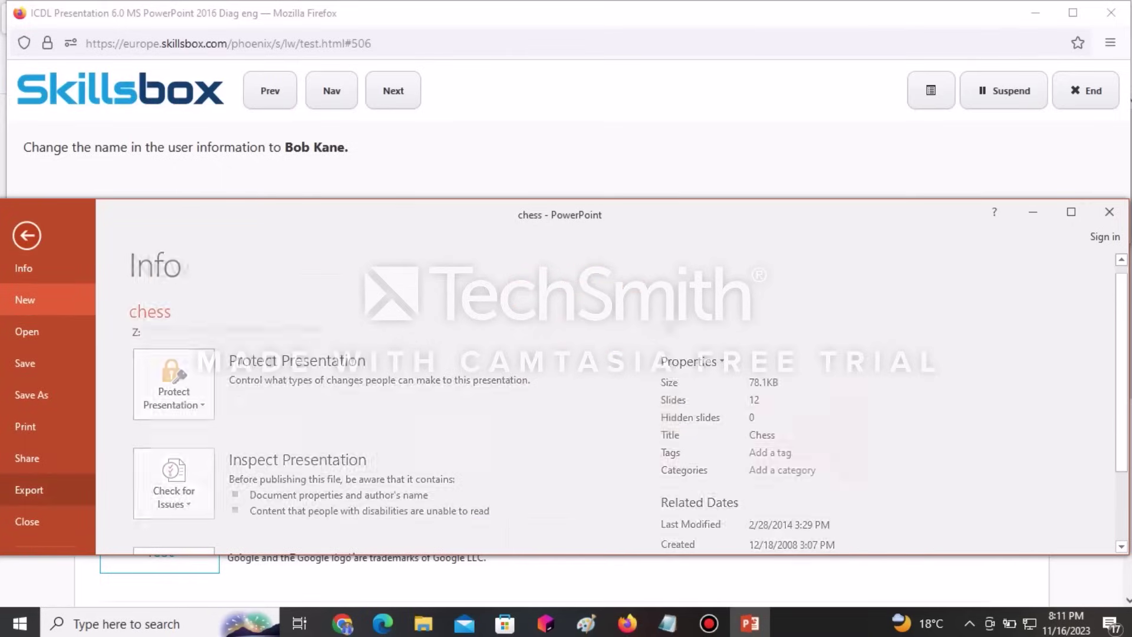
pyautogui.click(25, 299)
pyautogui.click(27, 331)
pyautogui.click(27, 458)
pyautogui.press('Down')
pyautogui.press('Down')
pyautogui.press('Down')
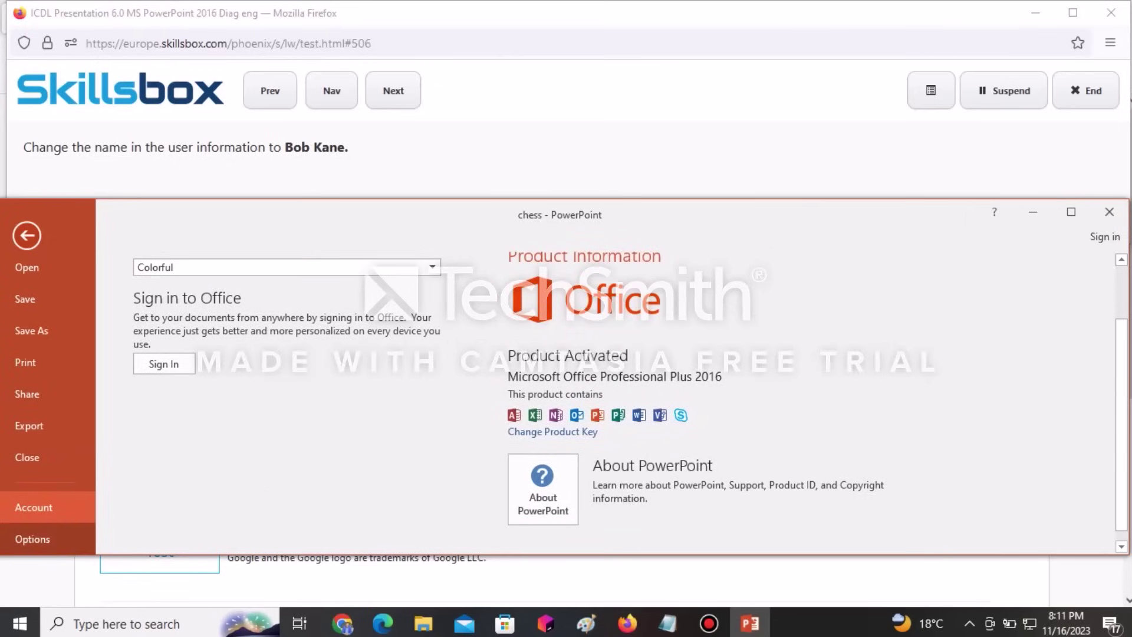
pyautogui.click(32, 539)
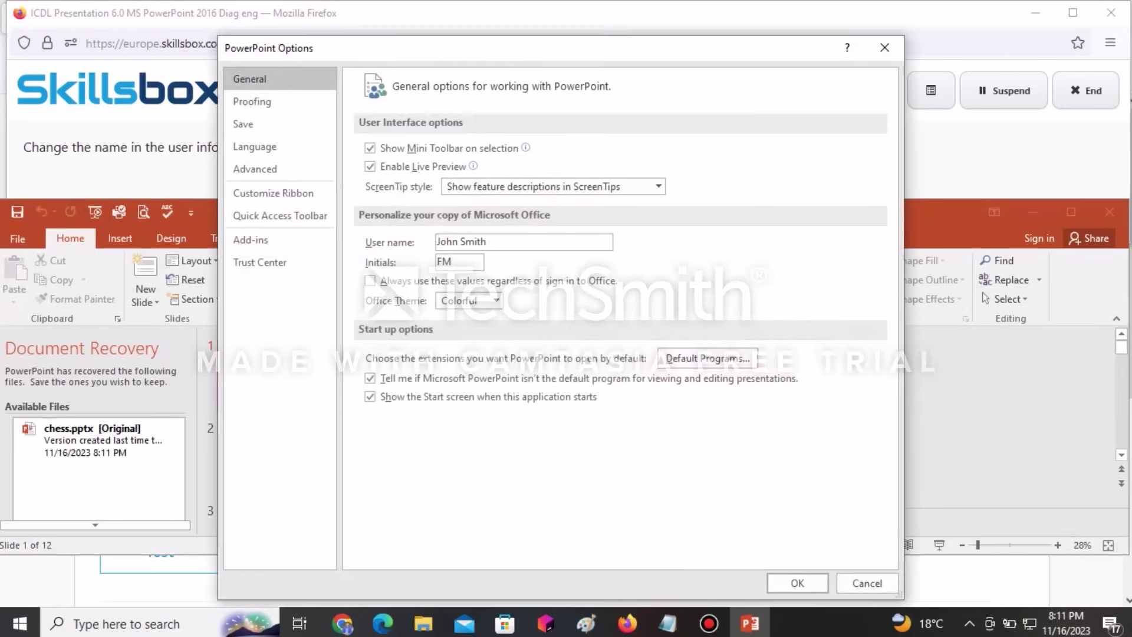
# Step: Replace the user name in the general options with the full name given in the question and apply the change
pyautogui.moveTo(500, 51); pyautogui.dragTo(681, 79)
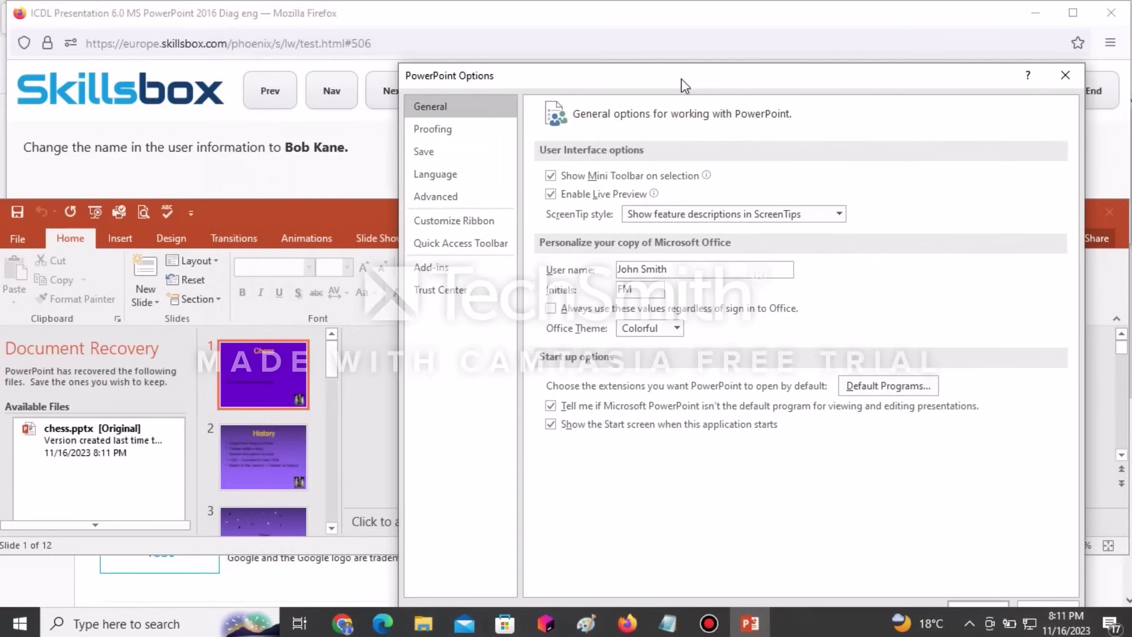
pyautogui.click(668, 269)
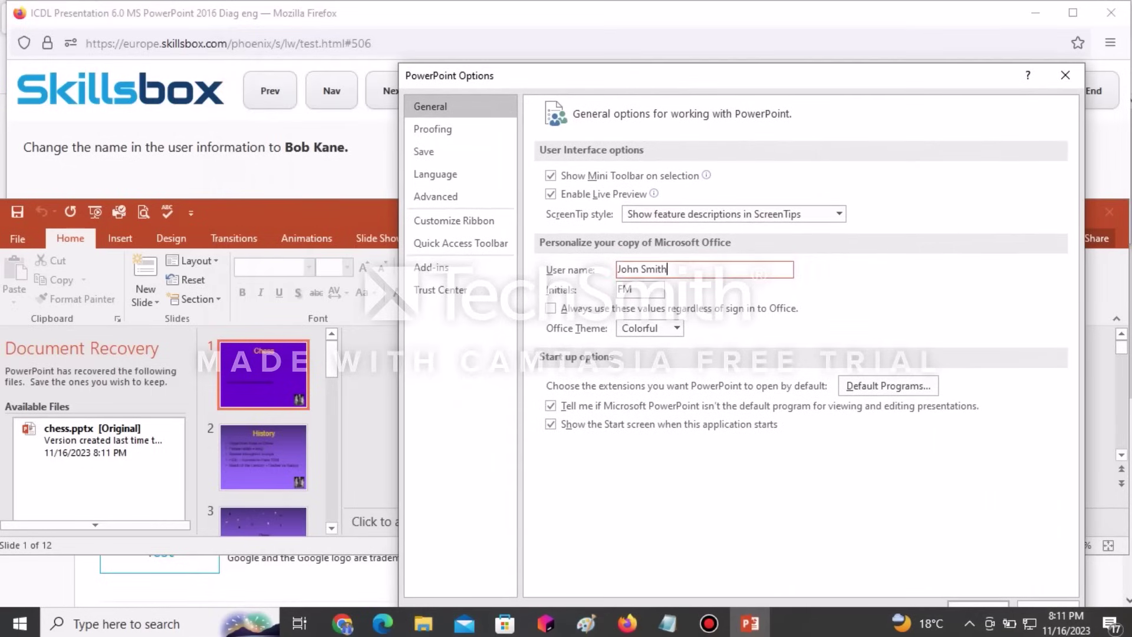
pyautogui.hotkey('ctrl', 'shift', 'Left')
pyautogui.hotkey('ctrl', 'shift', 'Left')
pyautogui.write('Bob Kane')
pyautogui.moveTo(755, 81); pyautogui.dragTo(733, 48)
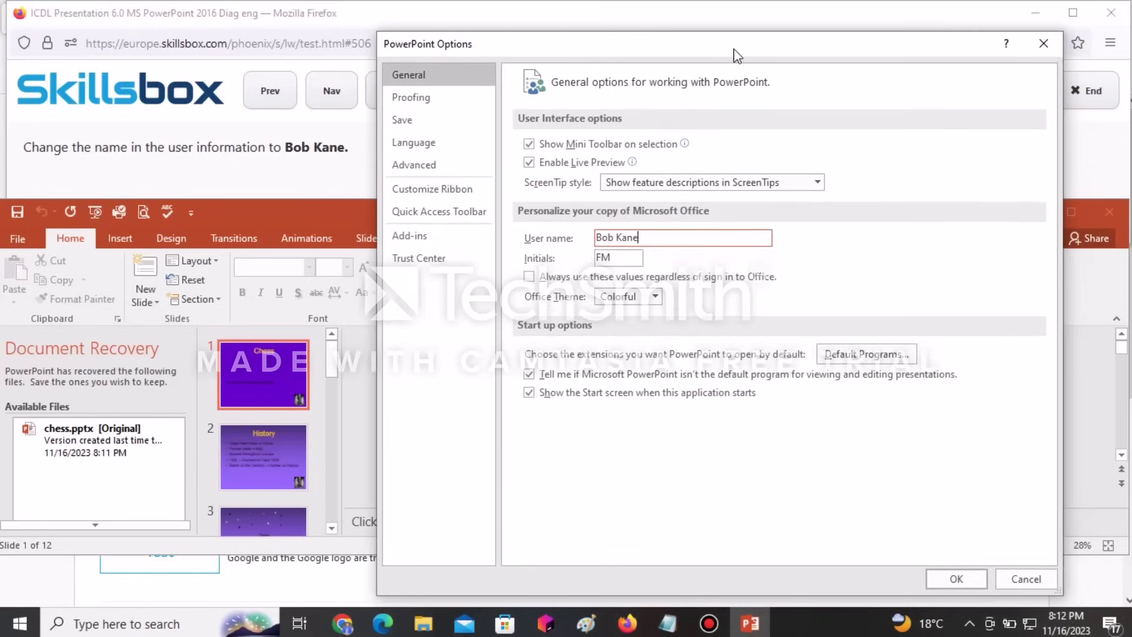
pyautogui.click(956, 579)
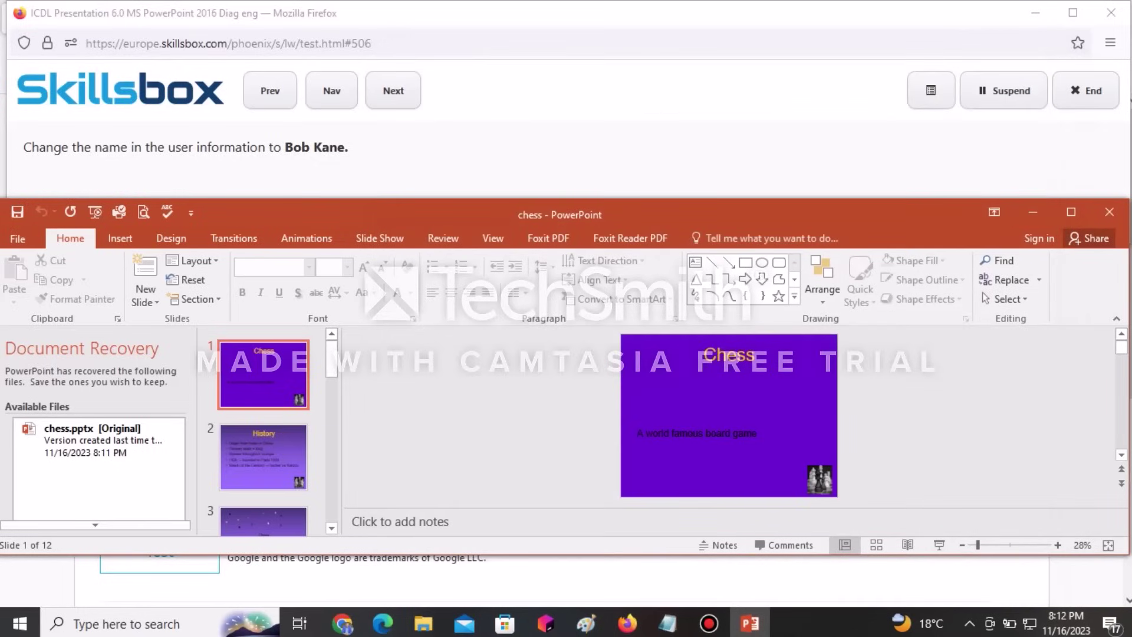
# Step: Move the chess presentation window down clear of the test controls and submit the answer to question 6
pyautogui.moveTo(881, 216); pyautogui.dragTo(876, 273)
pyautogui.click(1086, 223)
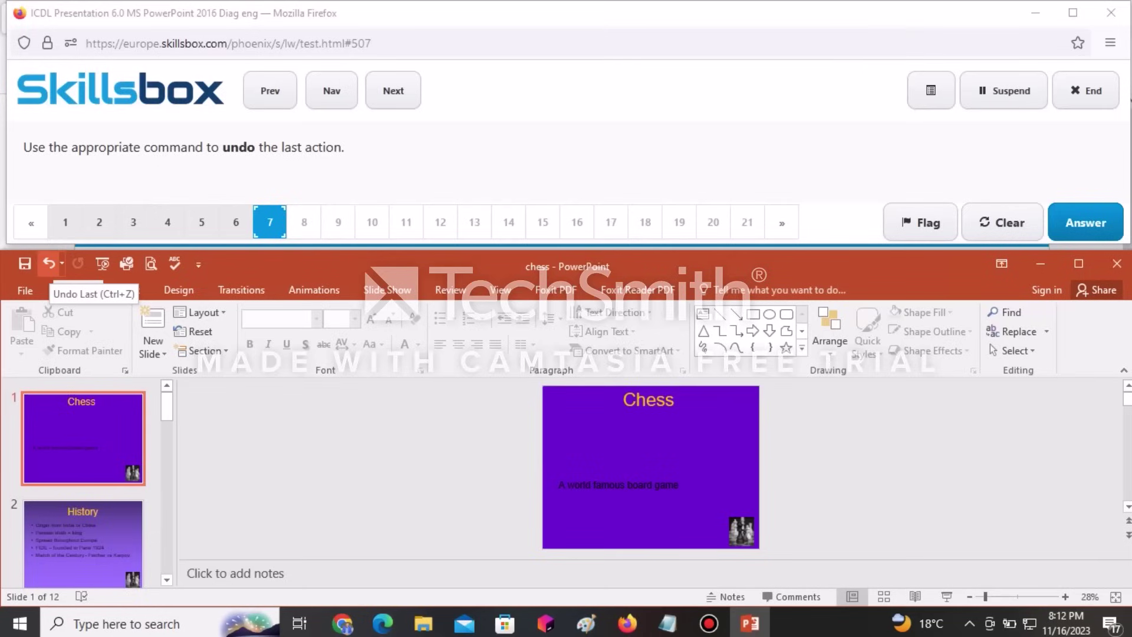
# Step: Undo the last action in the presentation for question 7 and mark the Tell me box as the help location for question 8
pyautogui.click(49, 263)
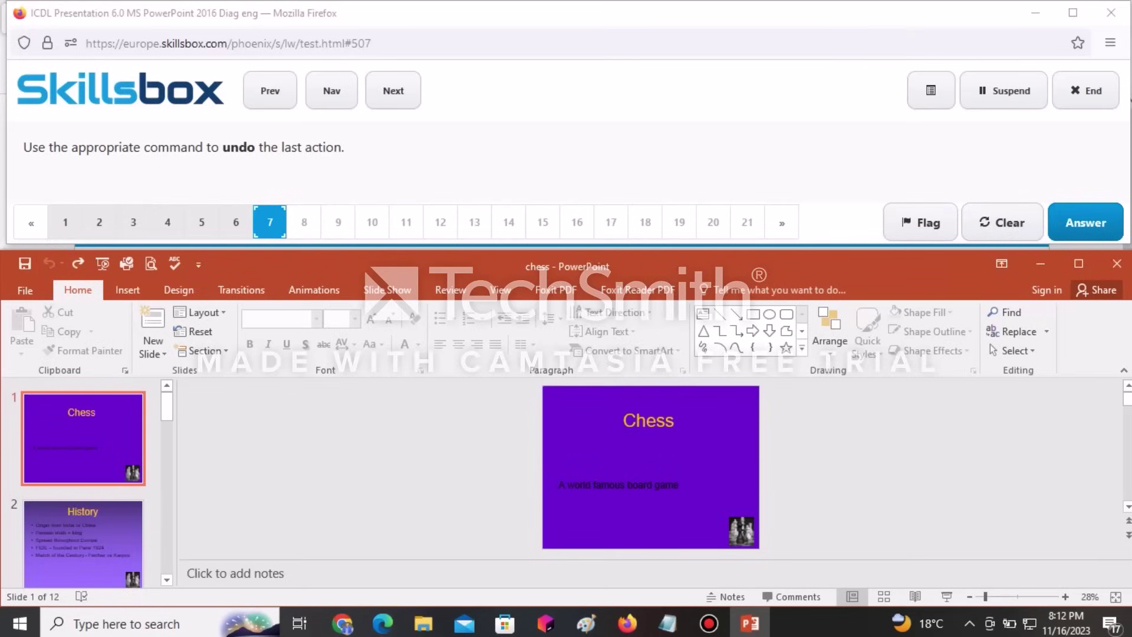
pyautogui.click(1086, 222)
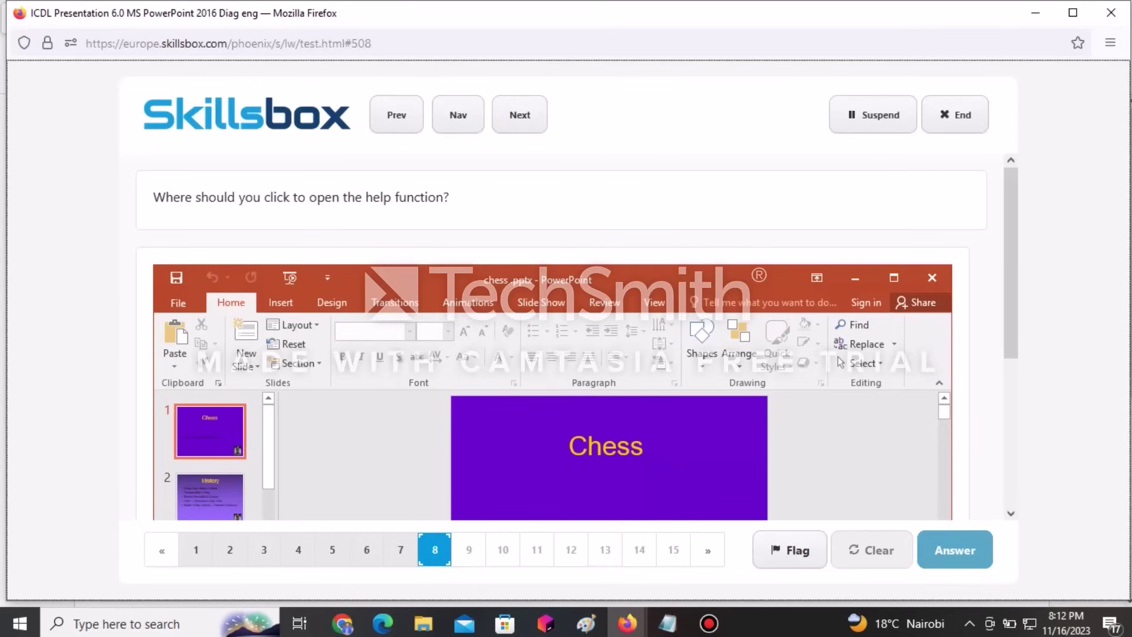
pyautogui.click(784, 301)
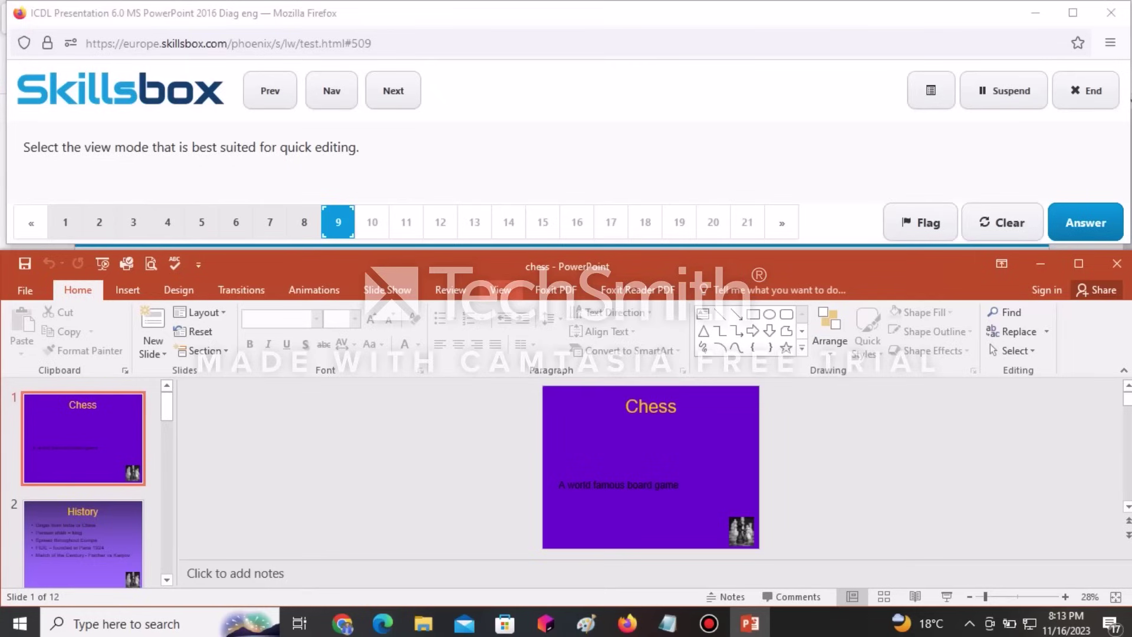
# Step: Switch the chess presentation to Outline View and submit the answer to question 9
pyautogui.click(500, 289)
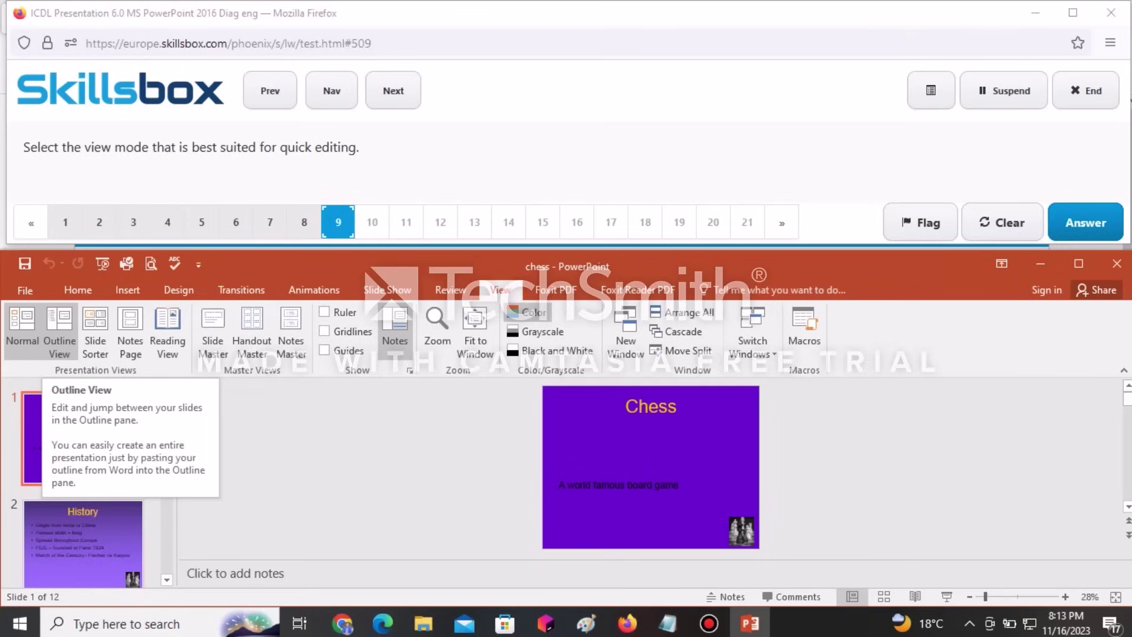
pyautogui.click(59, 333)
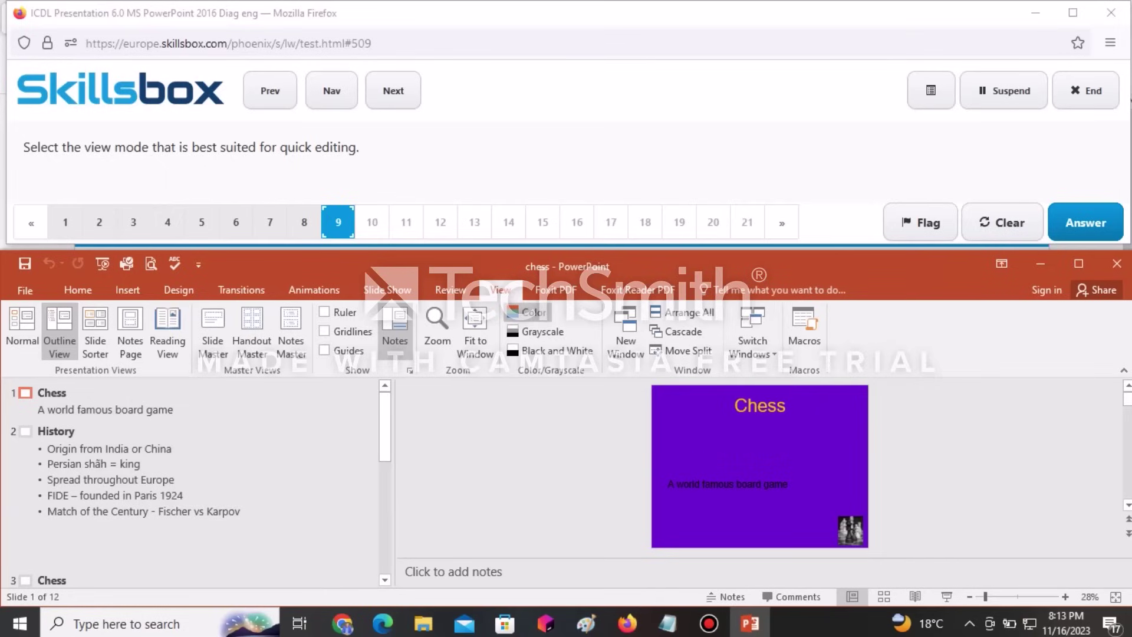
pyautogui.click(1086, 222)
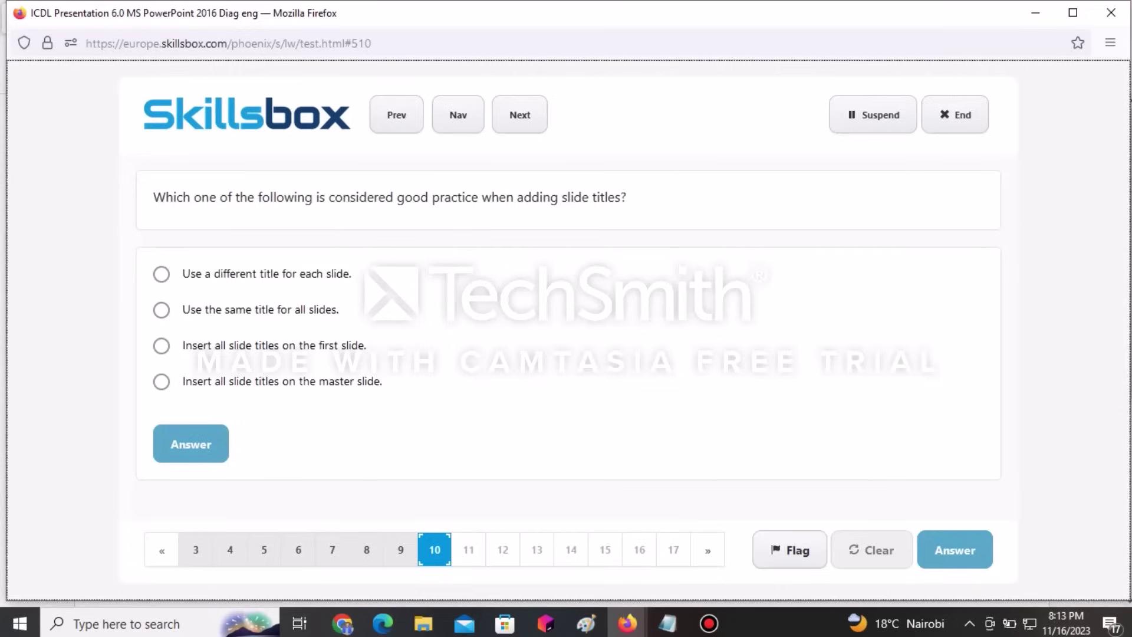
# Step: Answer question 10 with "Use a different title for each slide." and question 11 with "Use of numbered lists."
pyautogui.click(162, 274)
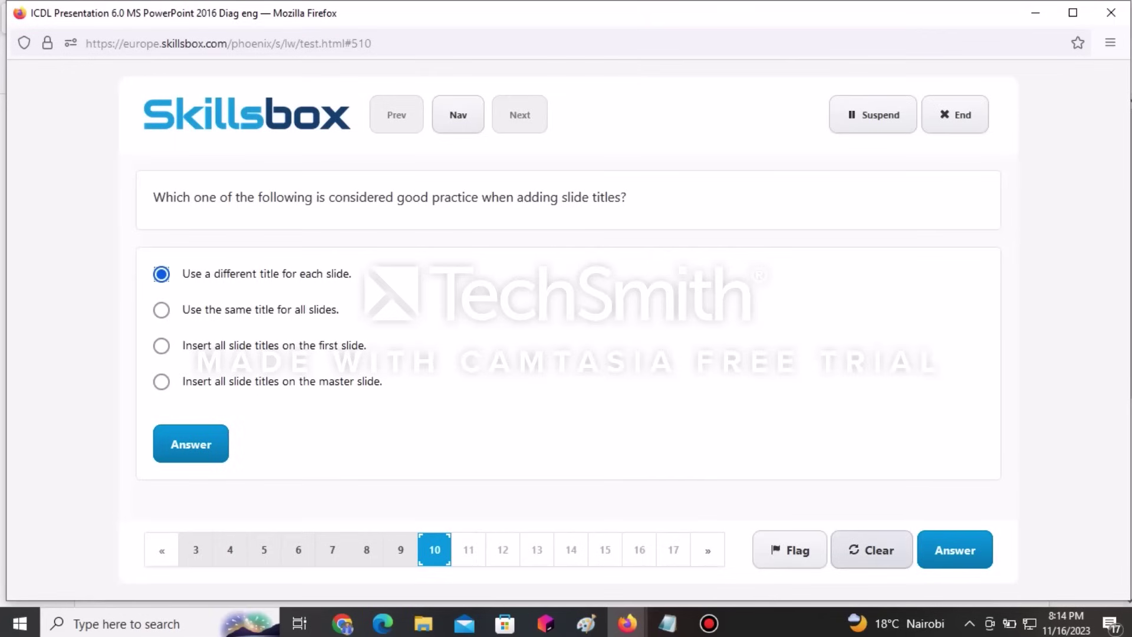
pyautogui.click(955, 549)
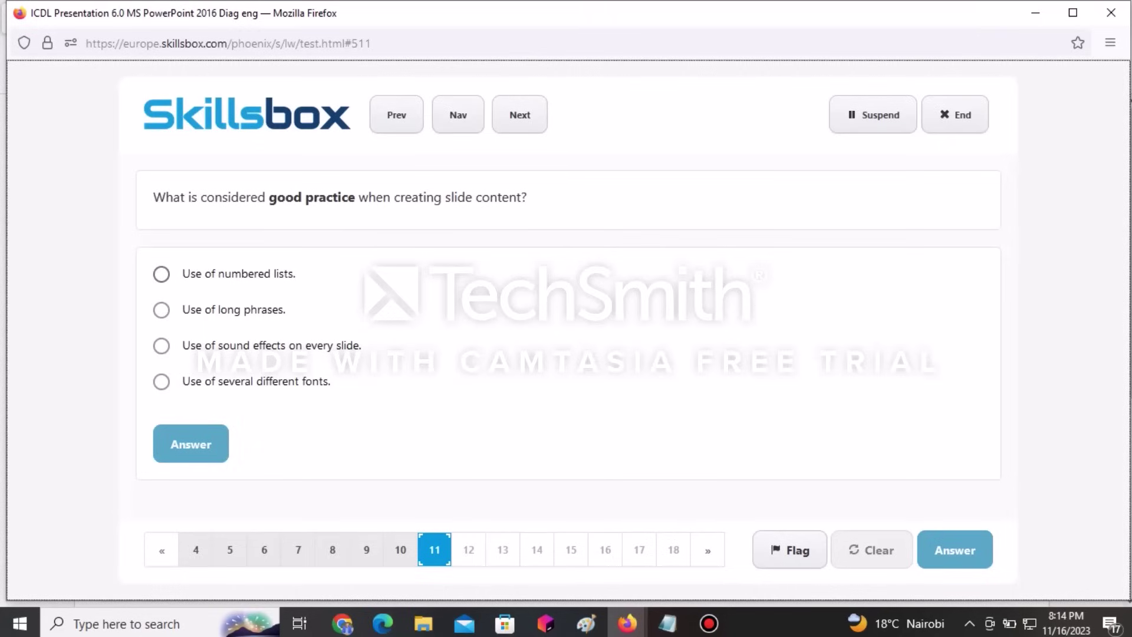
pyautogui.click(161, 274)
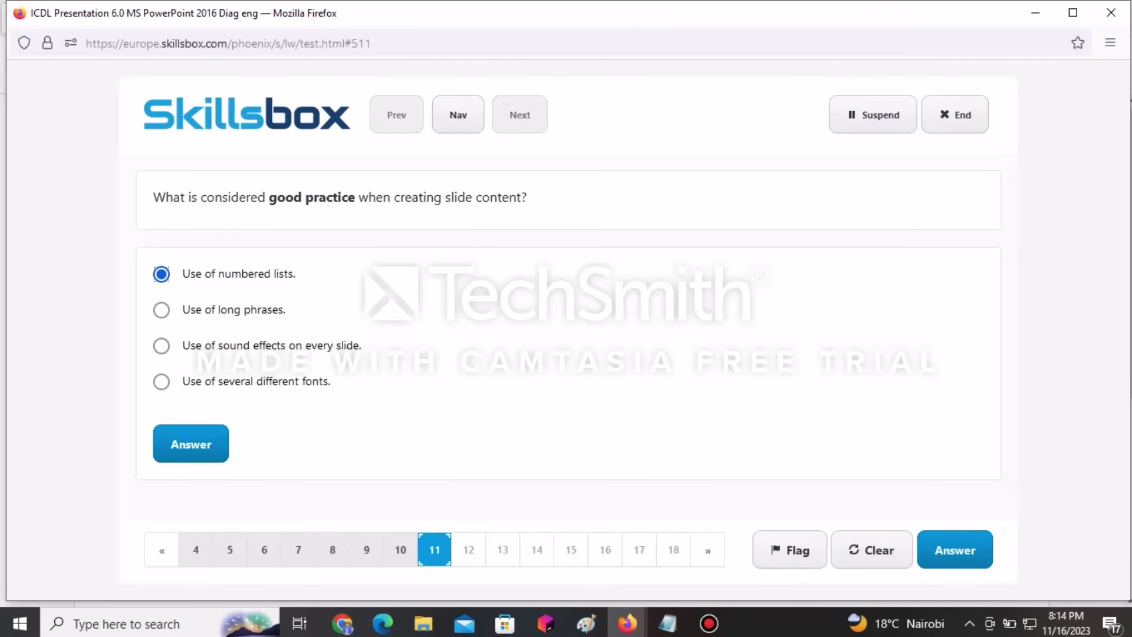
pyautogui.click(191, 444)
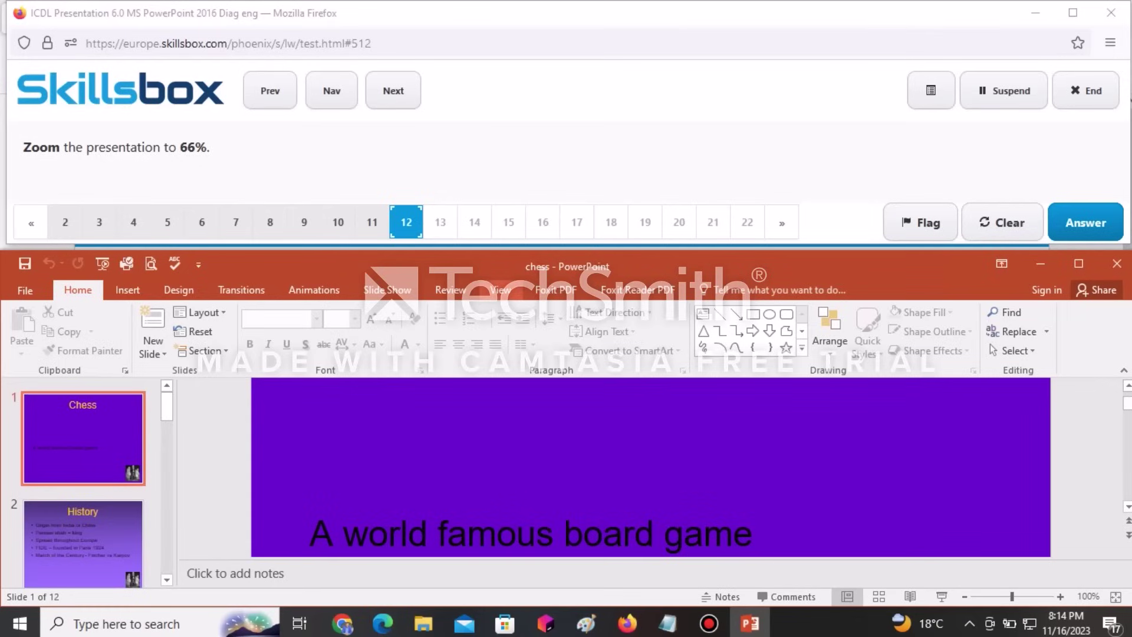
# Step: Set the presentation's zoom to 66% and submit the answer to question 12
pyautogui.click(500, 289)
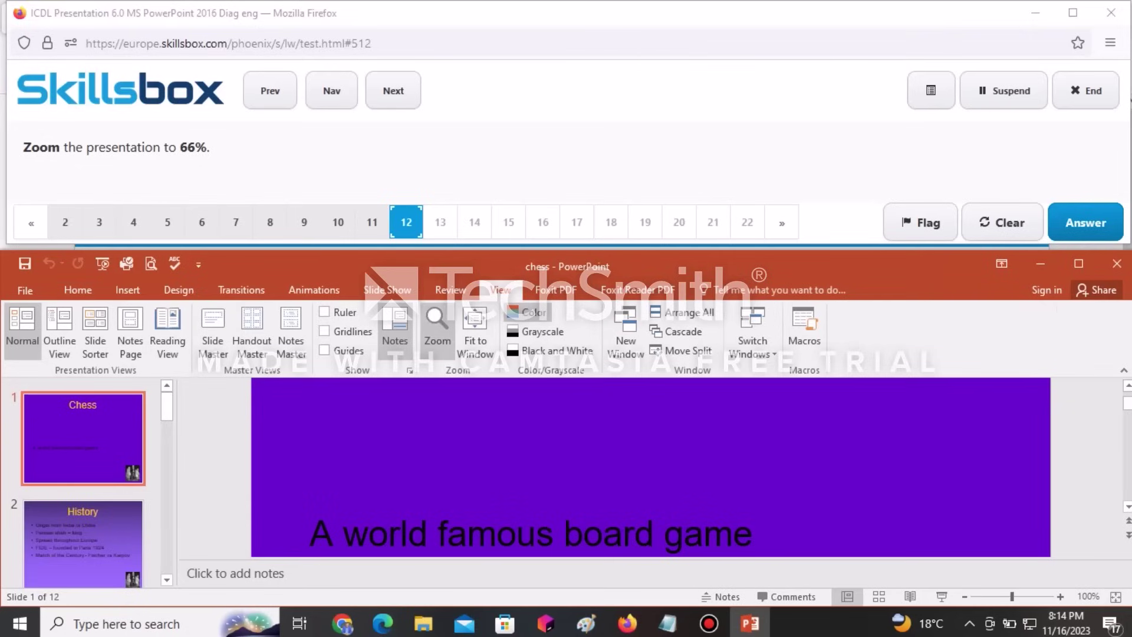
pyautogui.click(437, 330)
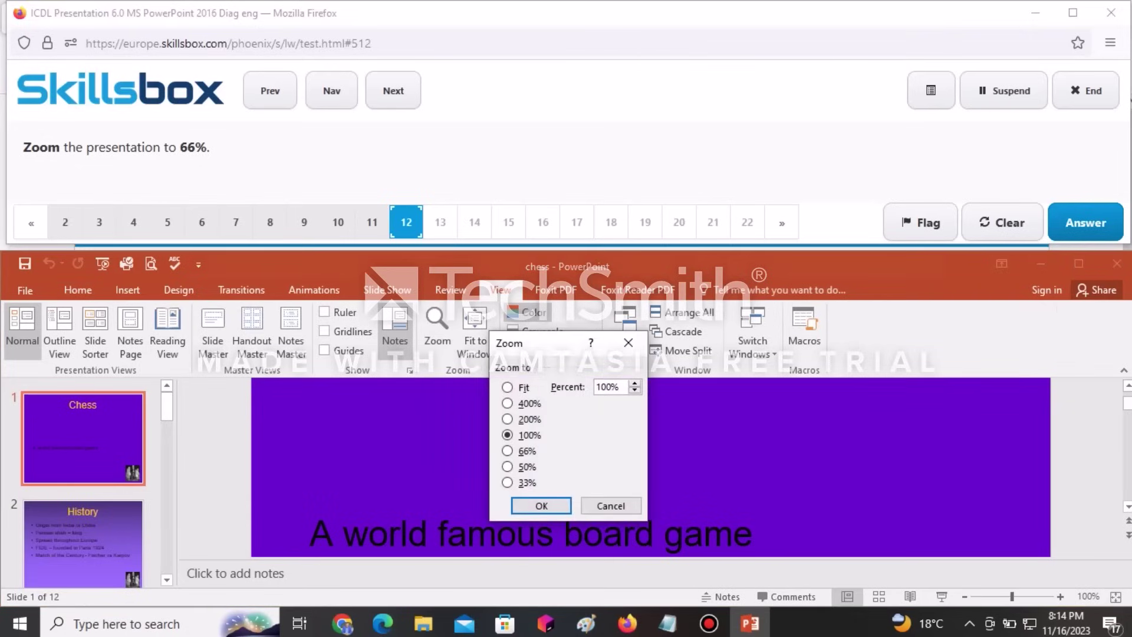
pyautogui.click(507, 451)
pyautogui.click(541, 505)
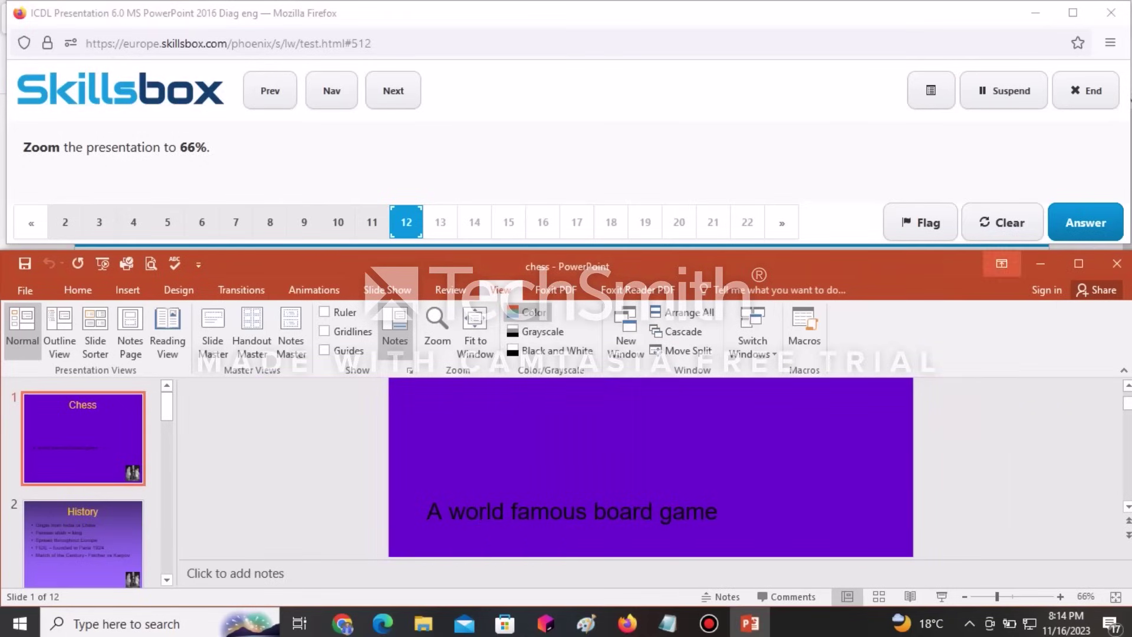
pyautogui.click(1085, 223)
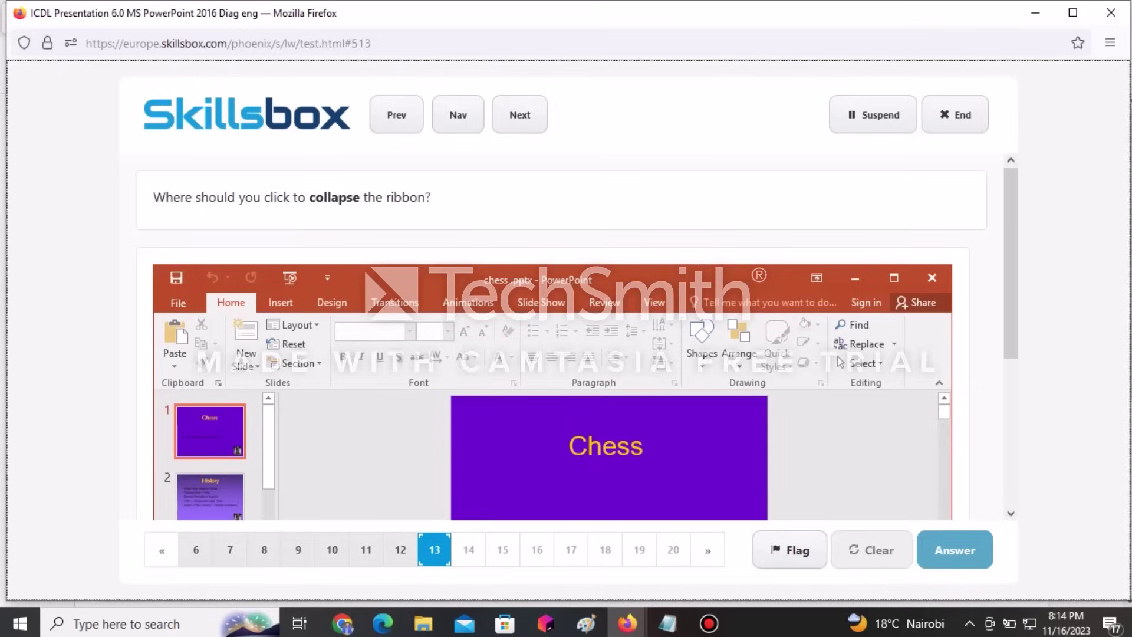
# Step: Mark the ribbon's collapse arrow in the pictured PowerPoint window and submit it as the answer to question 13
pyautogui.click(937, 383)
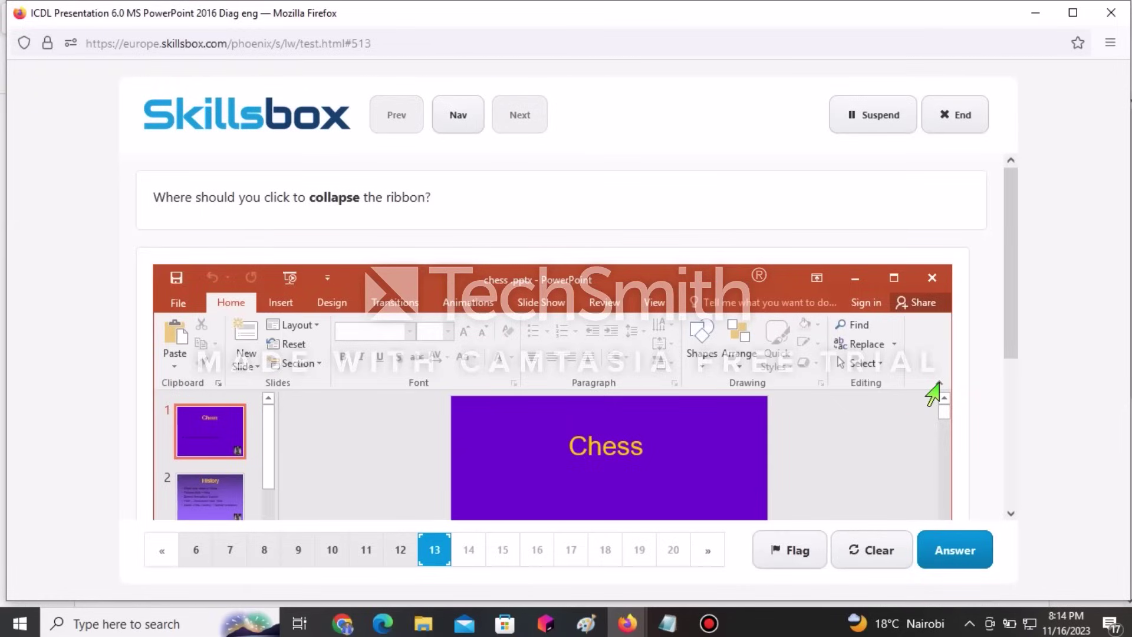
pyautogui.click(956, 550)
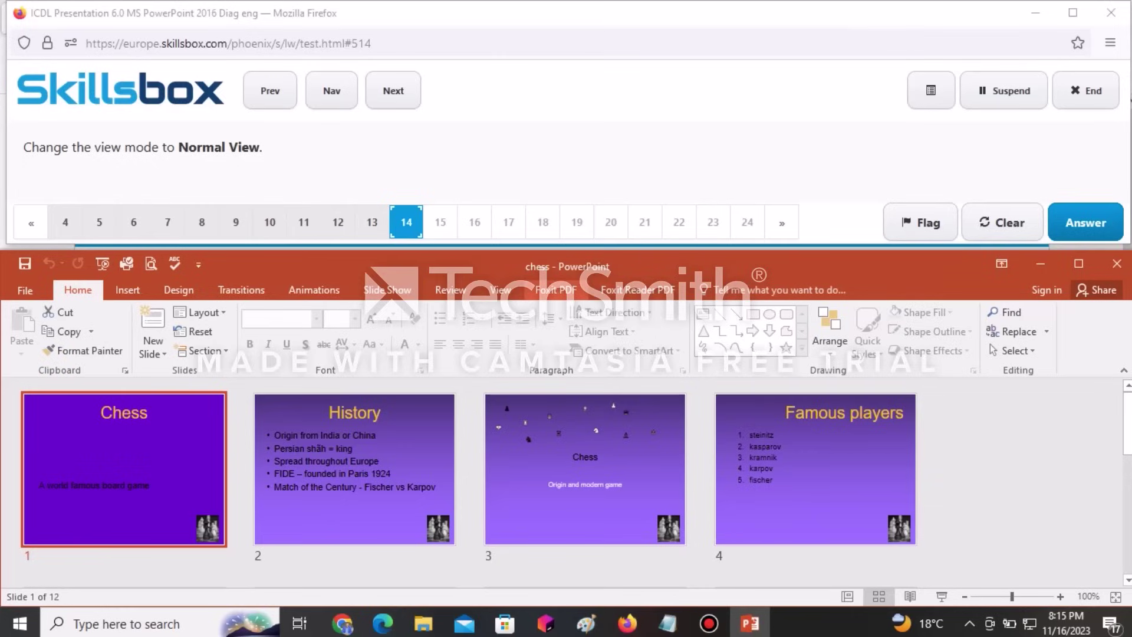
# Step: Change the presentation's view mode to Normal View and submit the answer to question 14
pyautogui.click(500, 290)
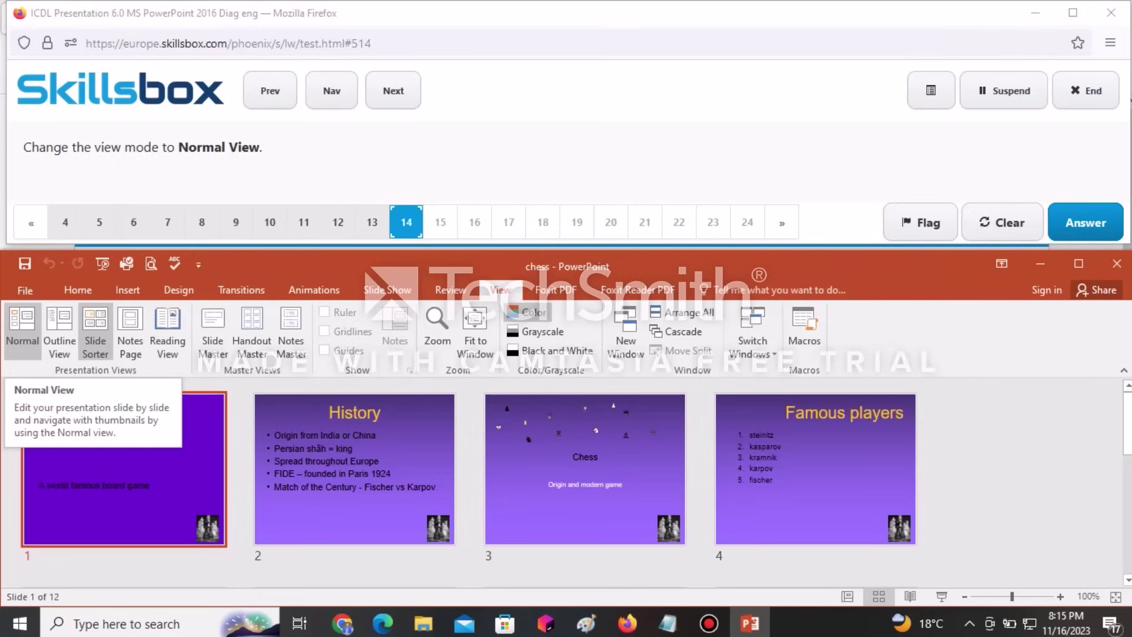
pyautogui.click(23, 330)
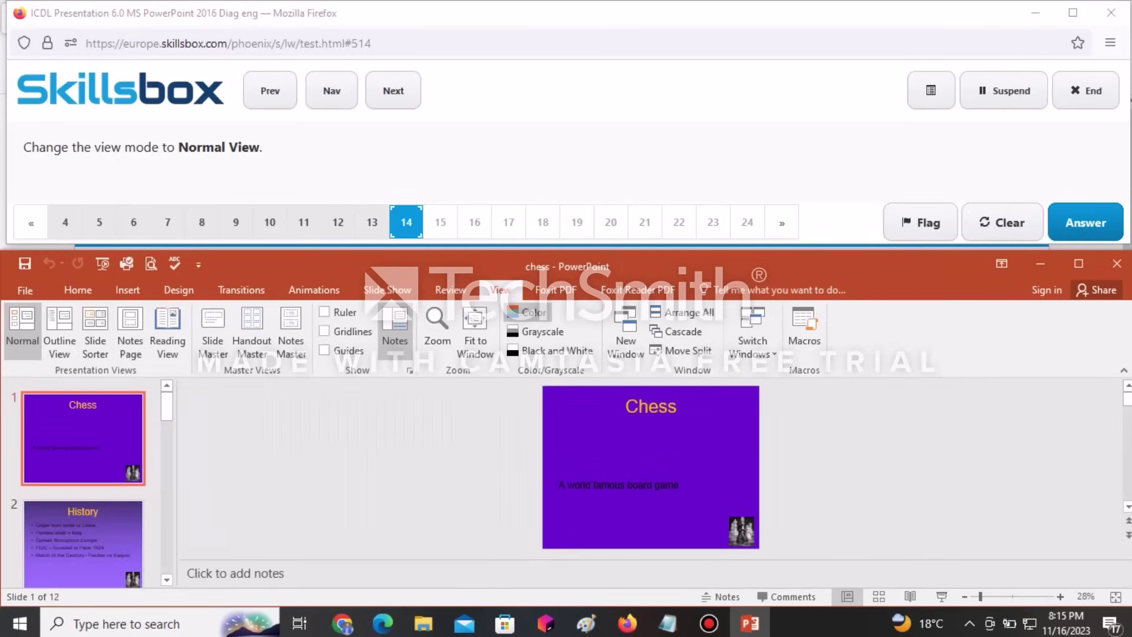
pyautogui.click(1085, 223)
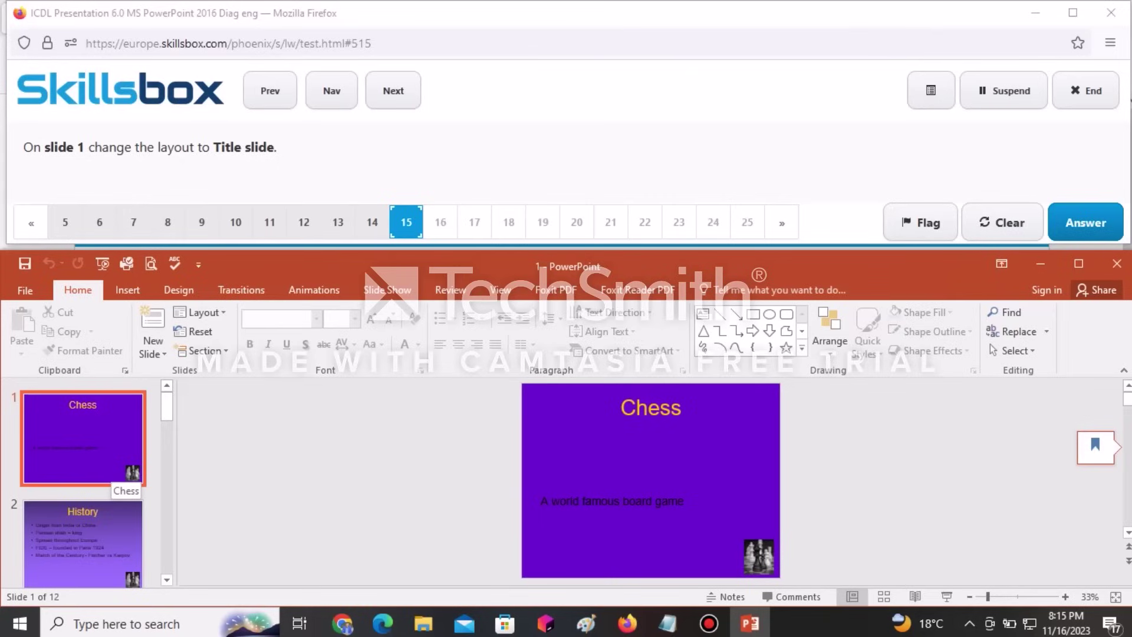
# Step: Apply the Title Slide layout to slide 1 and submit the answer to question 15
pyautogui.click(111, 465)
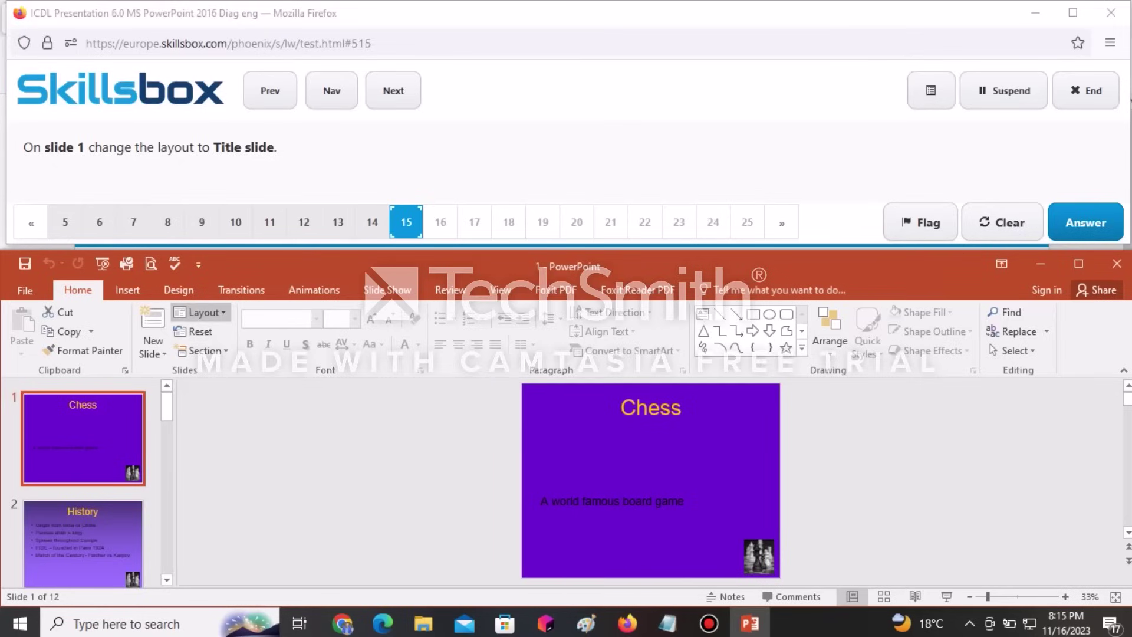
pyautogui.click(204, 312)
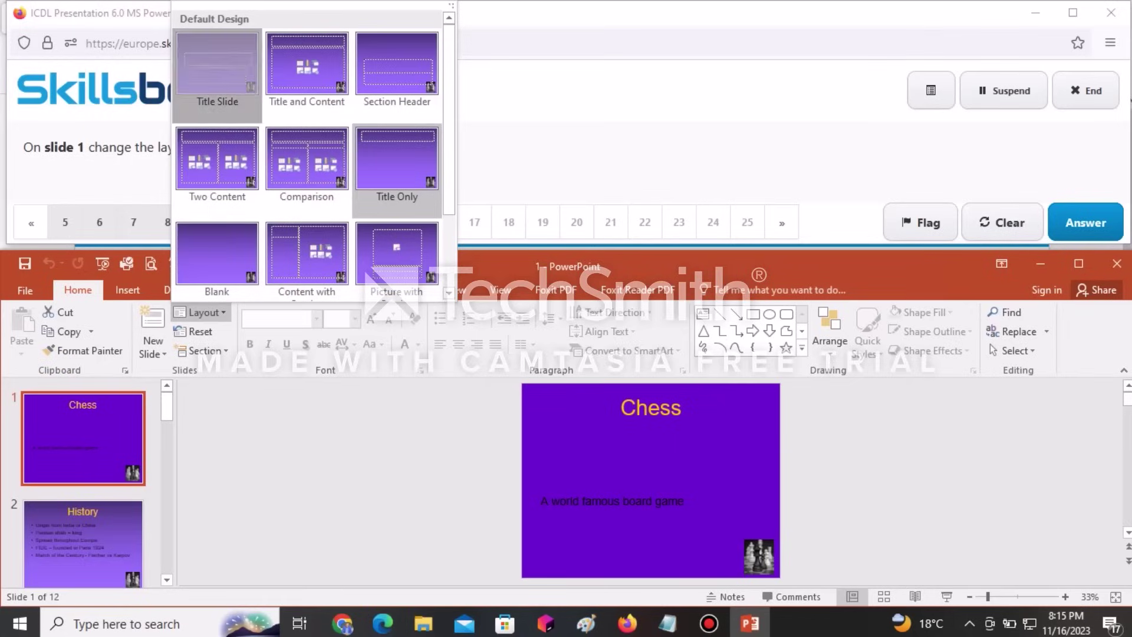
pyautogui.click(217, 63)
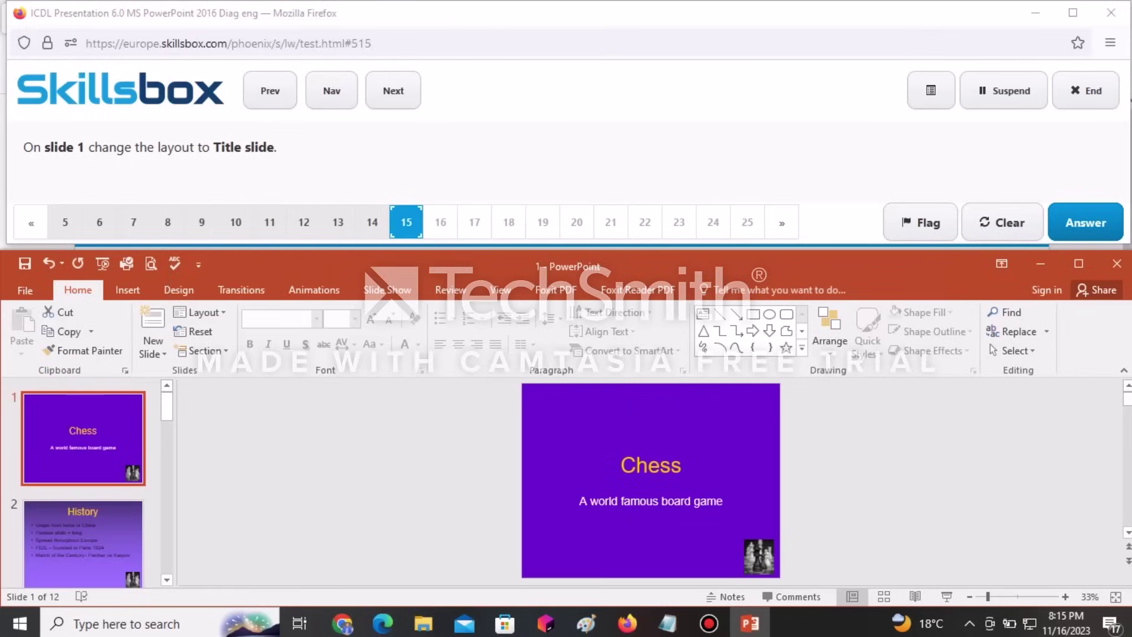
pyautogui.click(1085, 223)
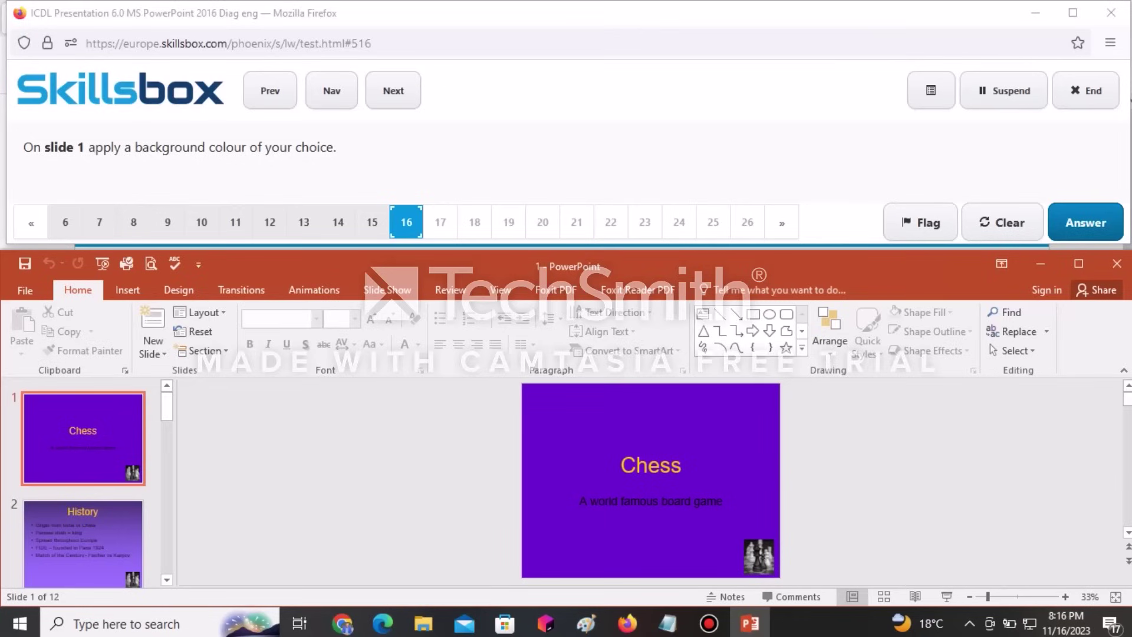
# Step: Give slide 1 a solid gold background colour from the recent colours and submit the answer to question 16
pyautogui.click(72, 459)
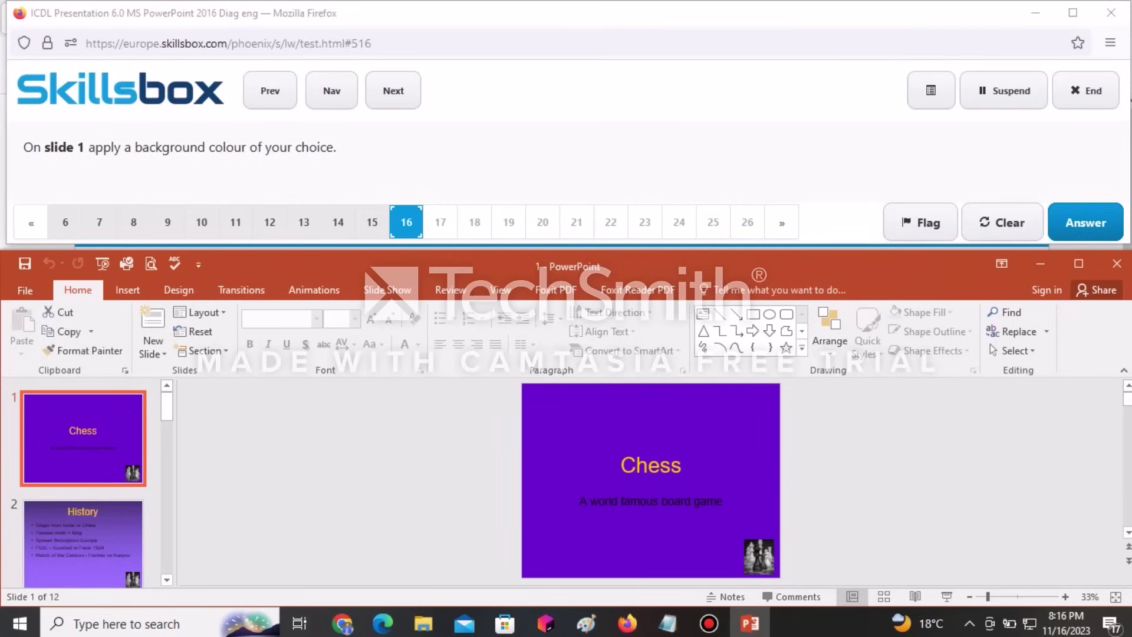
pyautogui.rightClick(52, 445)
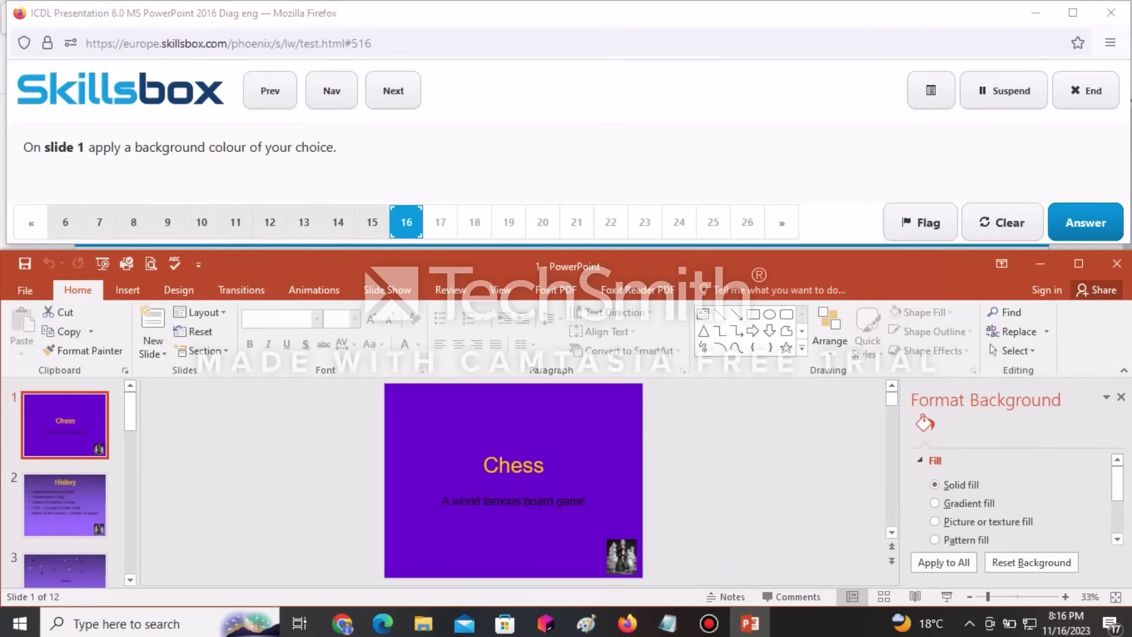
pyautogui.scroll(-3, 1015, 501)
pyautogui.scroll(-4, 1014, 502)
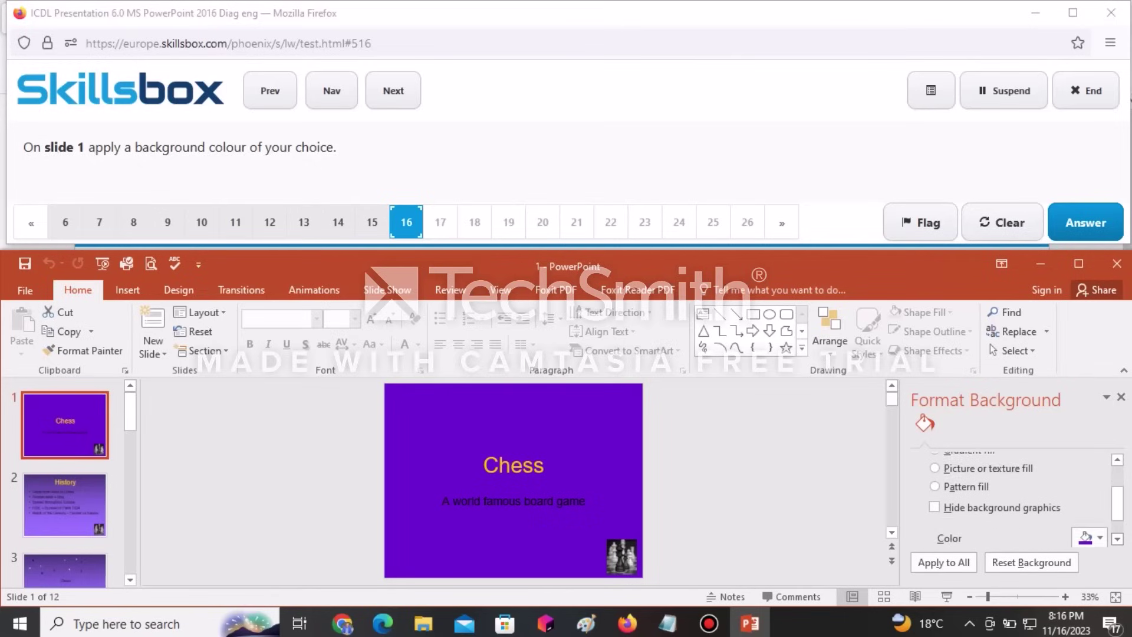
pyautogui.click(1091, 506)
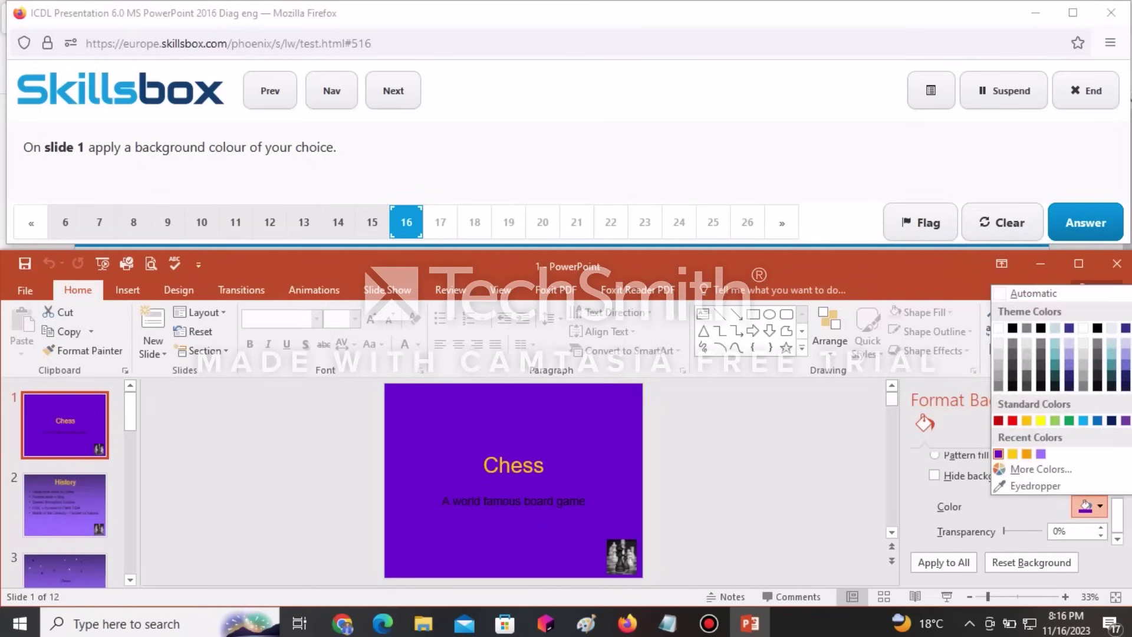
pyautogui.click(1026, 454)
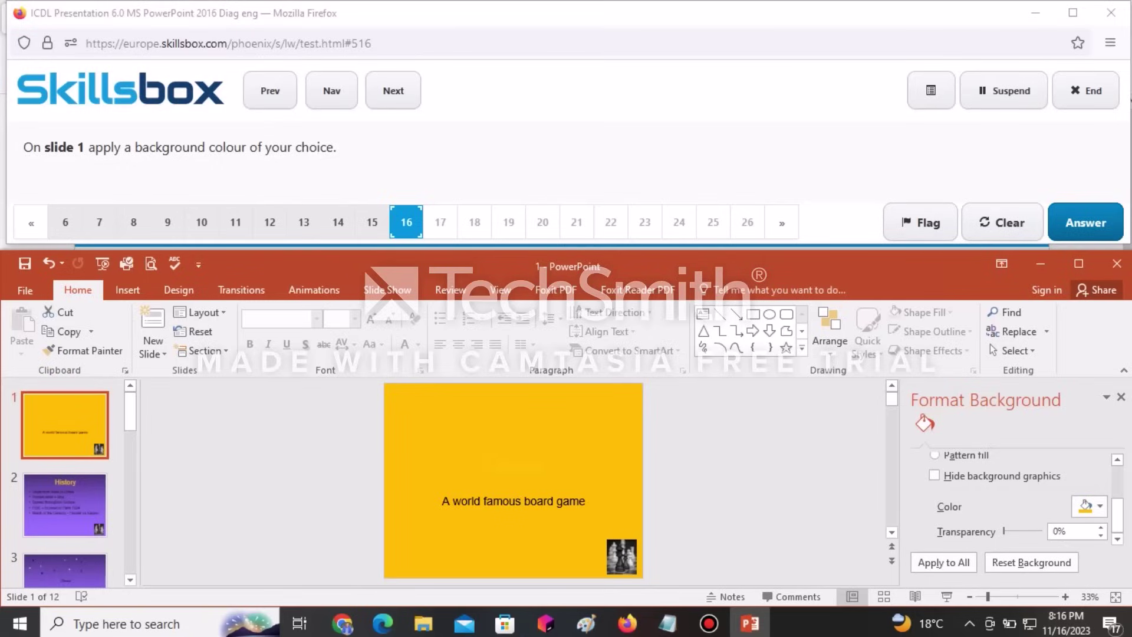
pyautogui.click(1085, 222)
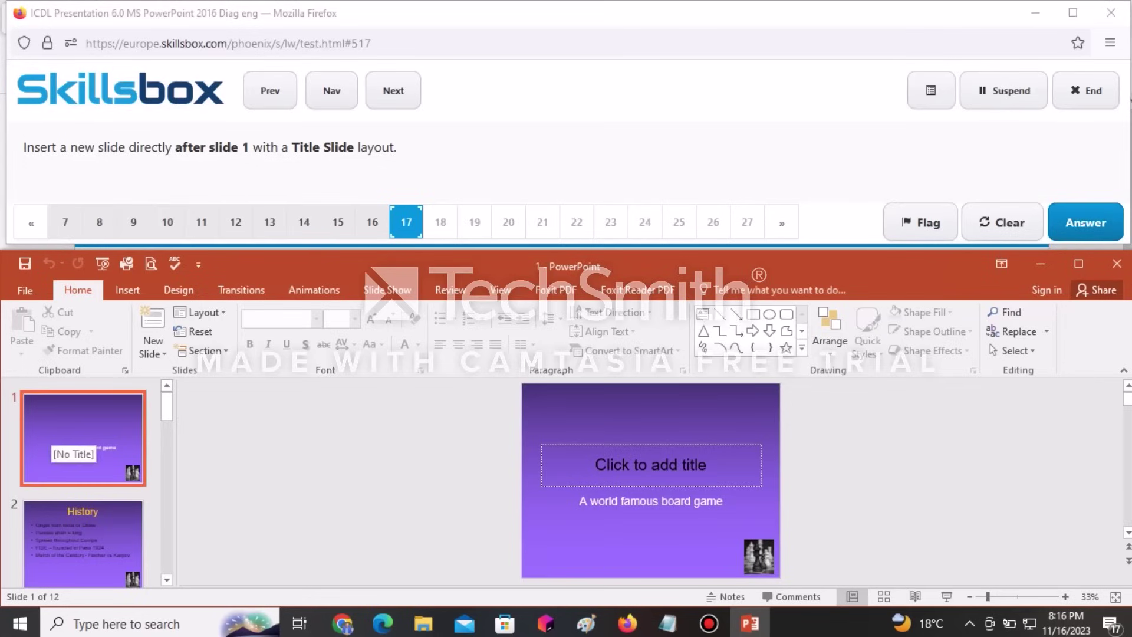
# Step: Insert a new slide with the Title Slide layout directly after slide 1 and submit the answer to question 17
pyautogui.click(153, 349)
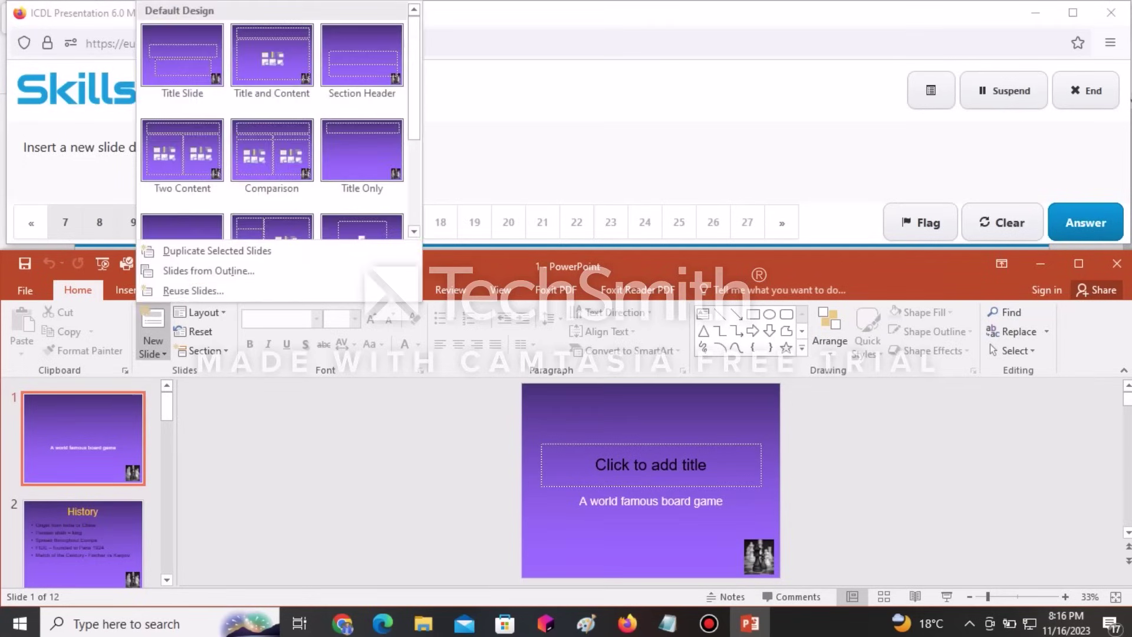
pyautogui.click(182, 56)
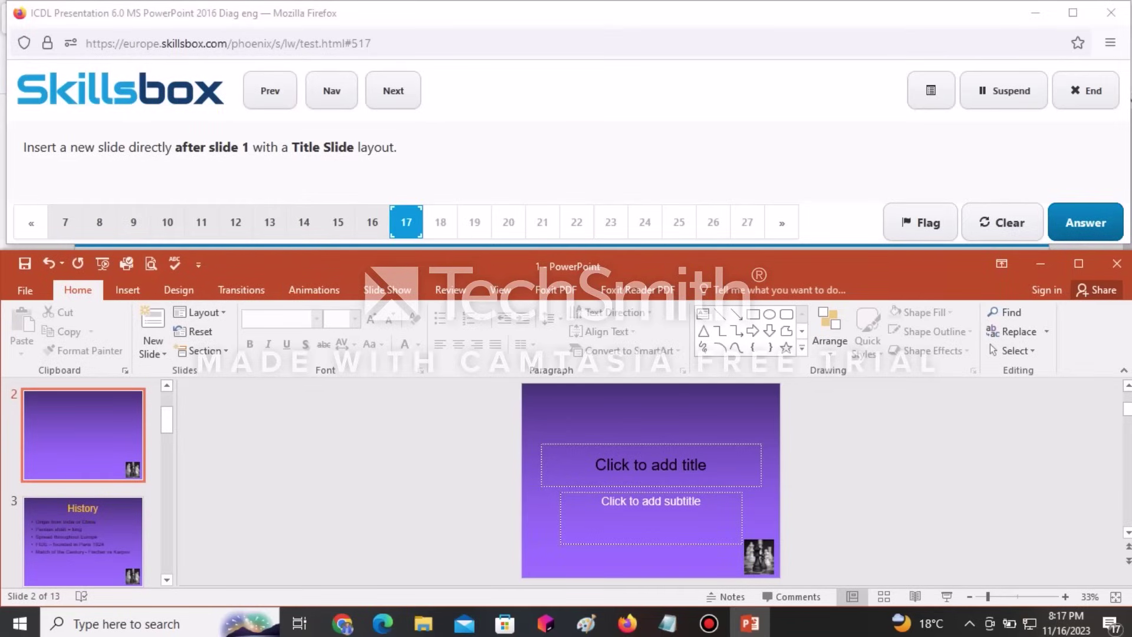
pyautogui.click(1086, 222)
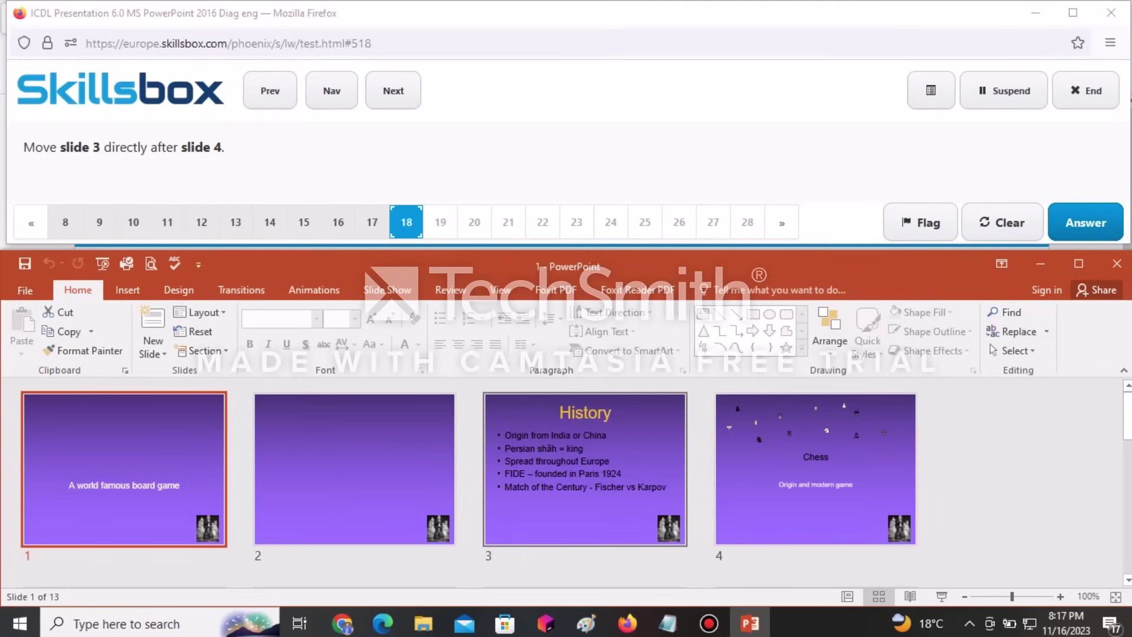
# Step: Move slide 3, titled History, directly after slide 4 and submit the answer to question 18
pyautogui.moveTo(584, 469); pyautogui.dragTo(808, 469)
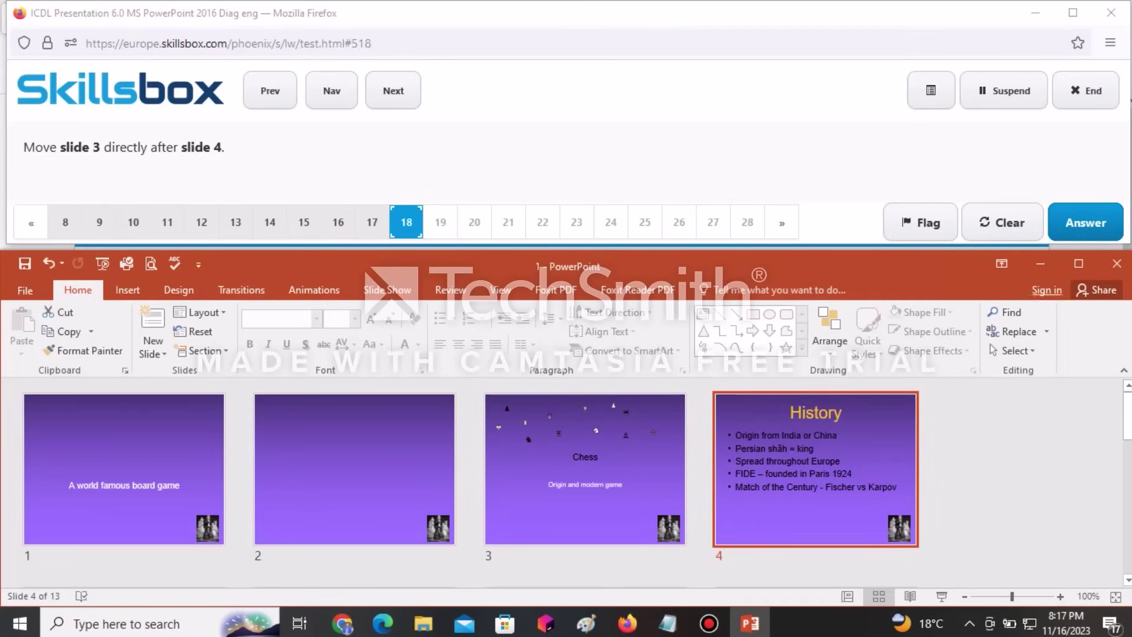
pyautogui.click(1085, 223)
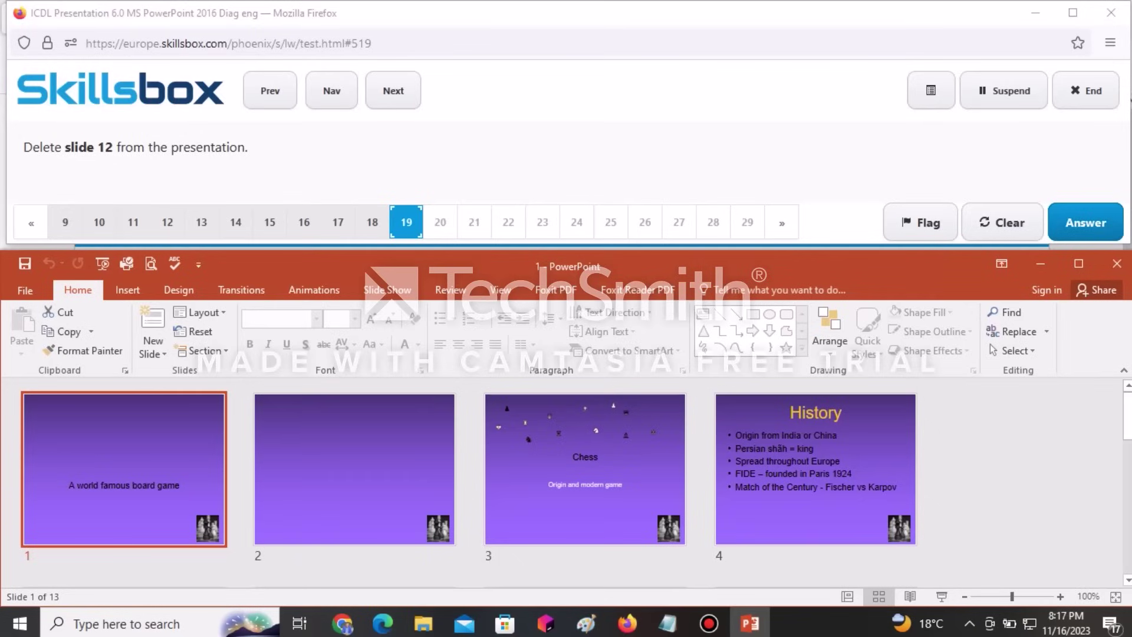
# Step: Delete slide 12, the Thank you slide, from the presentation and submit the answer to question 19
pyautogui.scroll(-3, 575, 483)
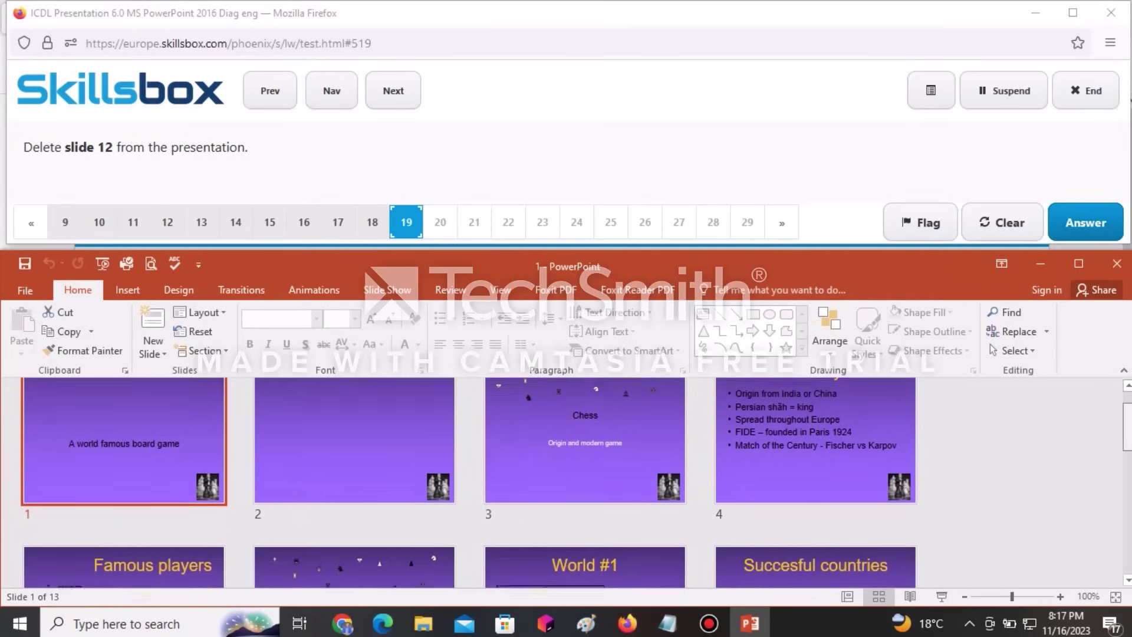
pyautogui.scroll(-3, 575, 483)
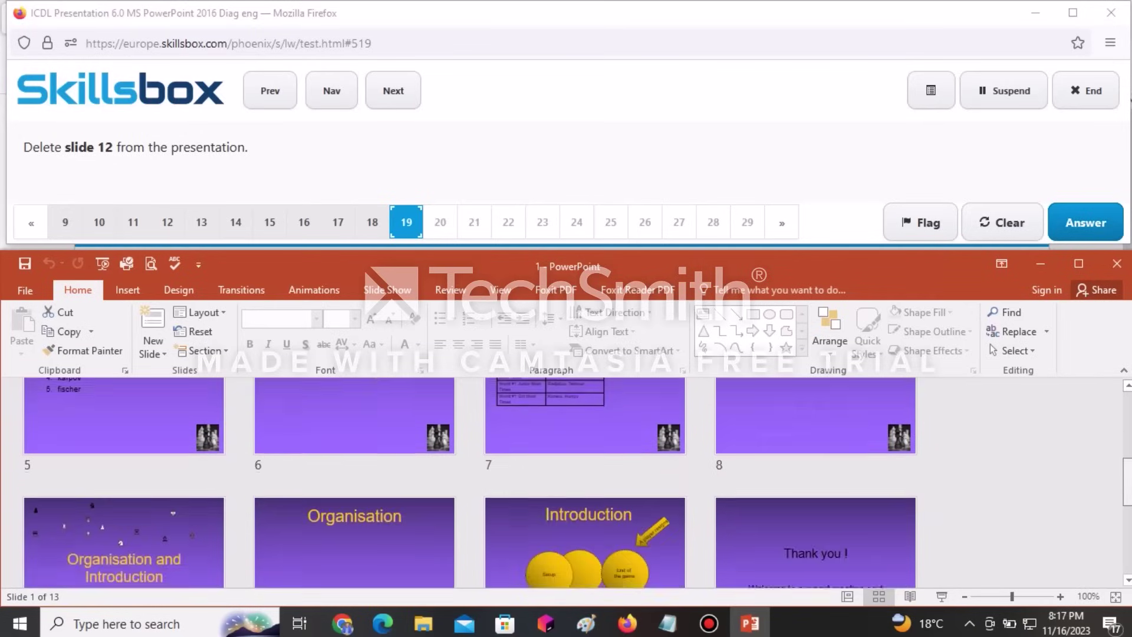
pyautogui.scroll(-2, 575, 483)
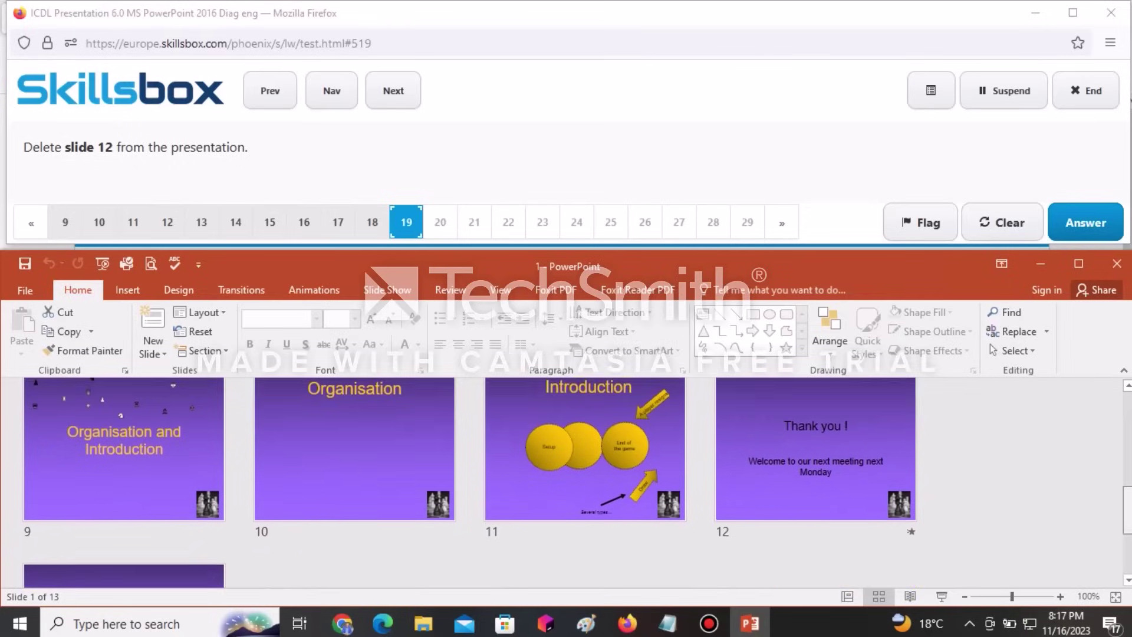
pyautogui.scroll(1, 575, 484)
pyautogui.click(816, 485)
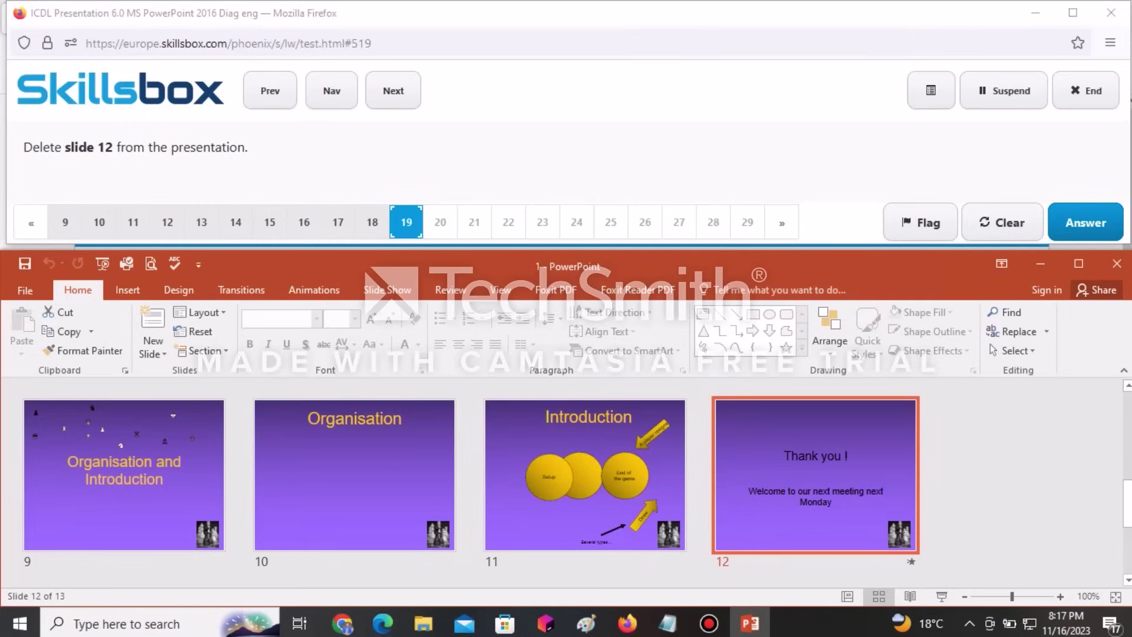
pyautogui.rightClick(804, 516)
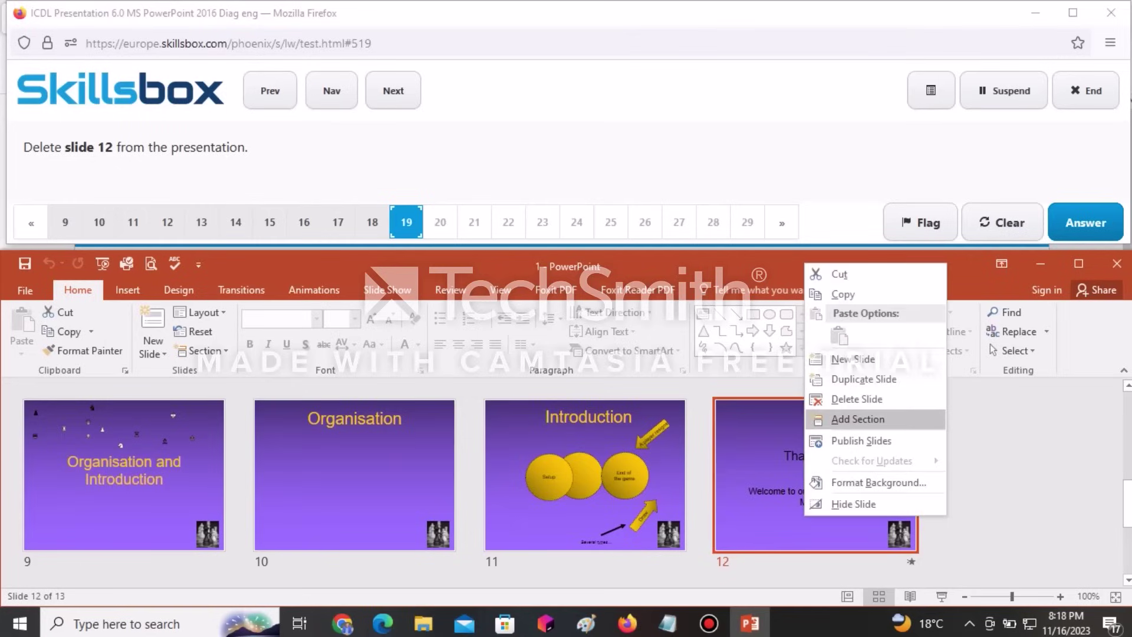
pyautogui.click(856, 399)
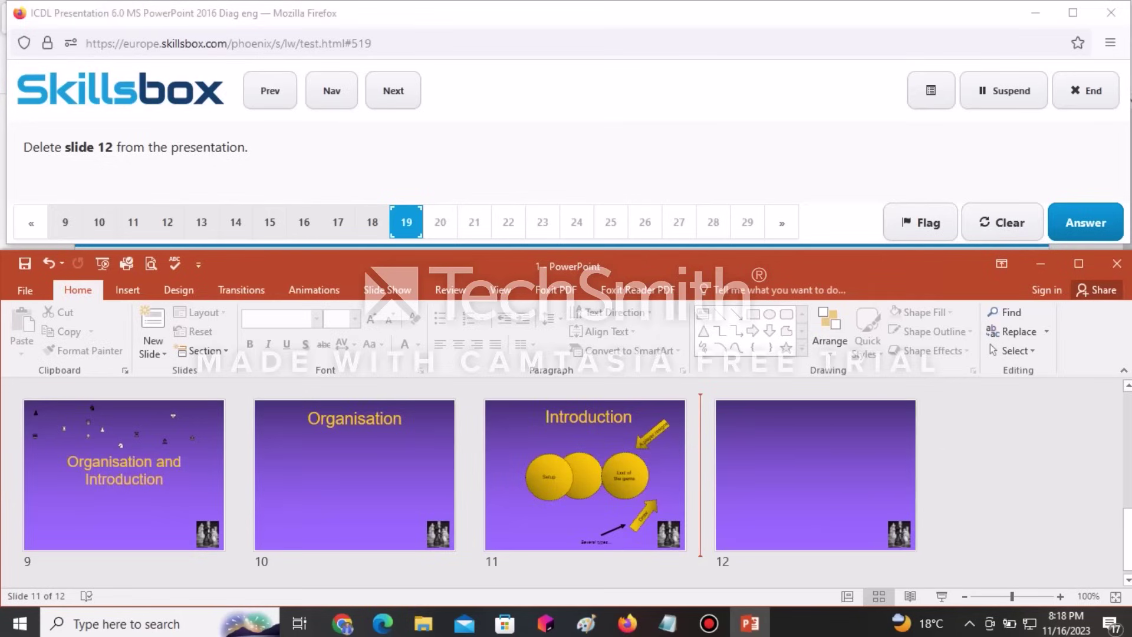
pyautogui.click(1085, 222)
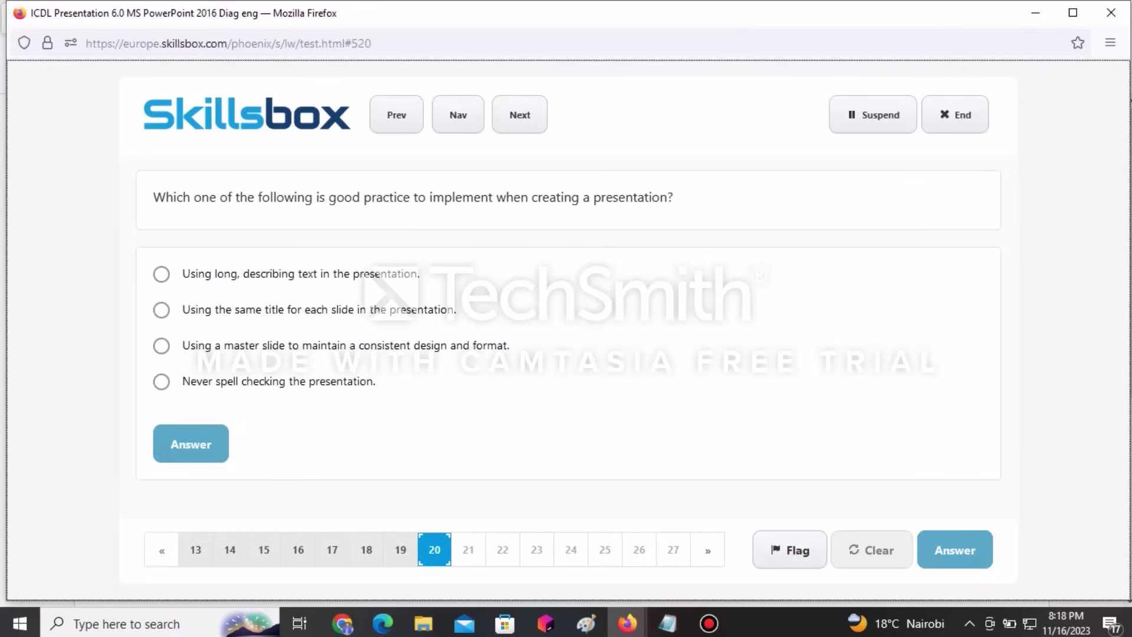
# Step: Answer question 20 with "Using a master slide to maintain a consistent design and format" and submit it
pyautogui.click(161, 346)
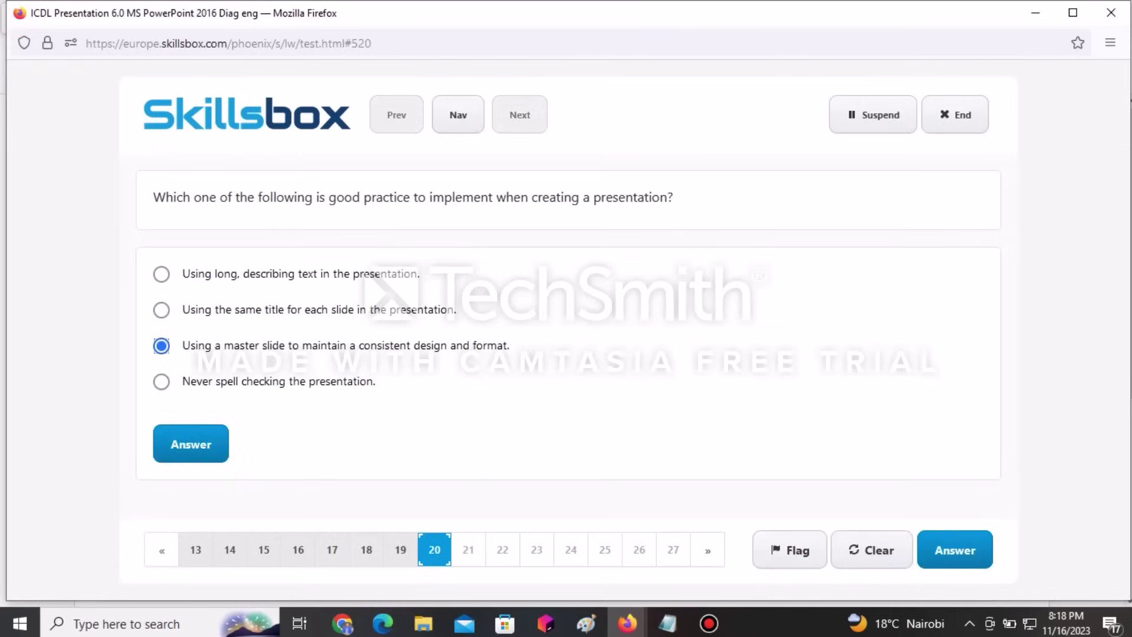
pyautogui.click(191, 443)
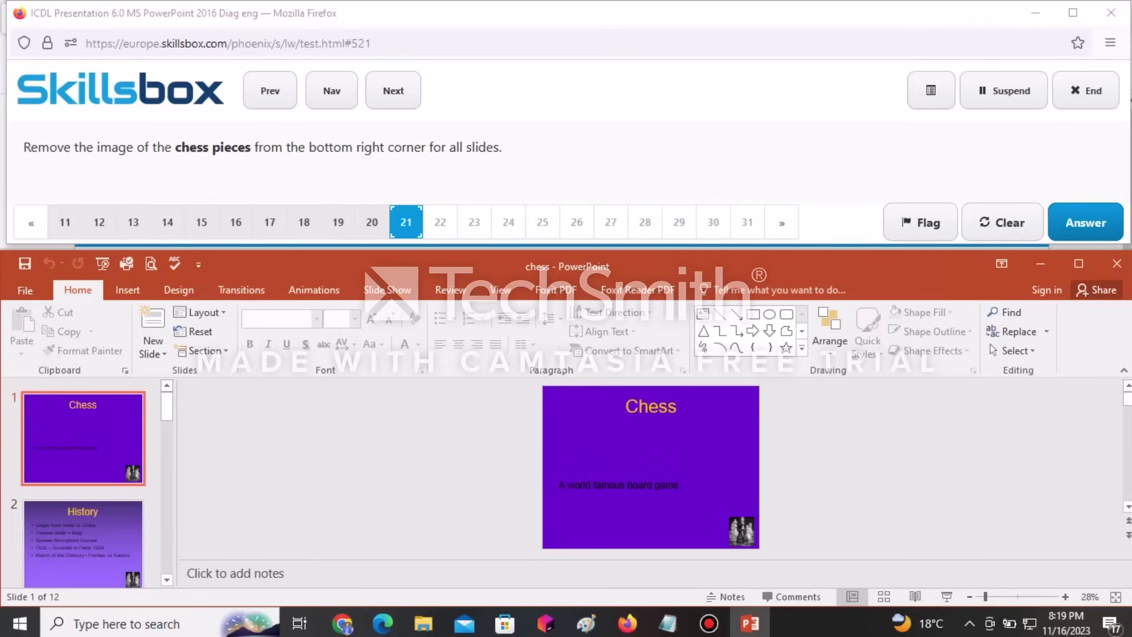
# Step: Delete the chess pieces image from the top-level slide master, return to normal view and submit the answer to question 21
pyautogui.click(500, 290)
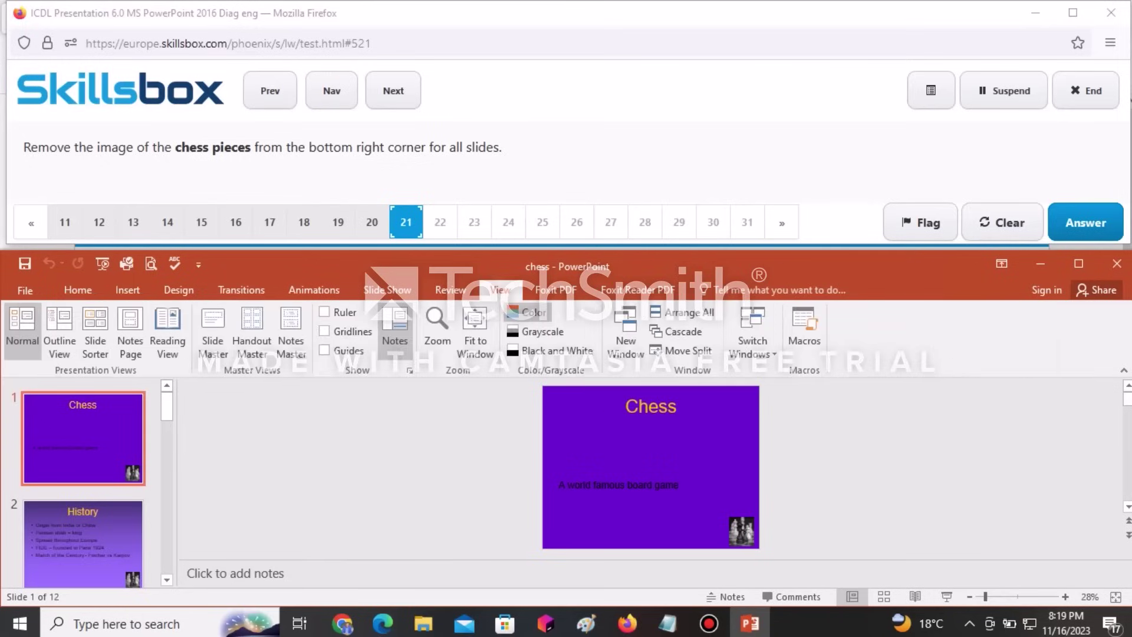
pyautogui.click(212, 331)
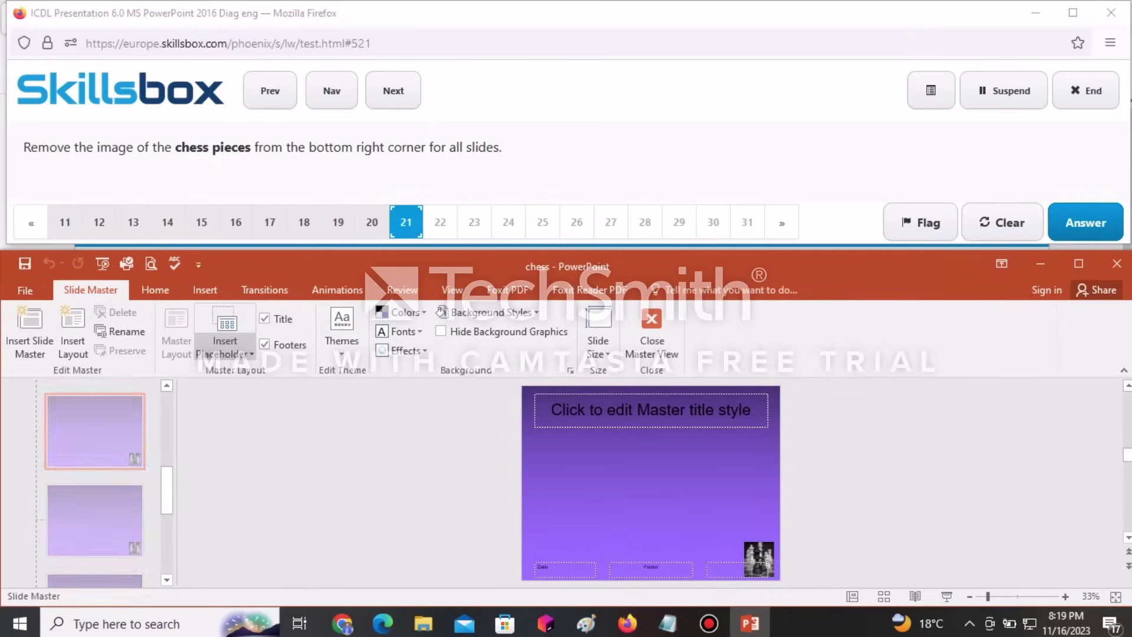
pyautogui.moveTo(166, 491); pyautogui.dragTo(167, 407)
pyautogui.click(84, 438)
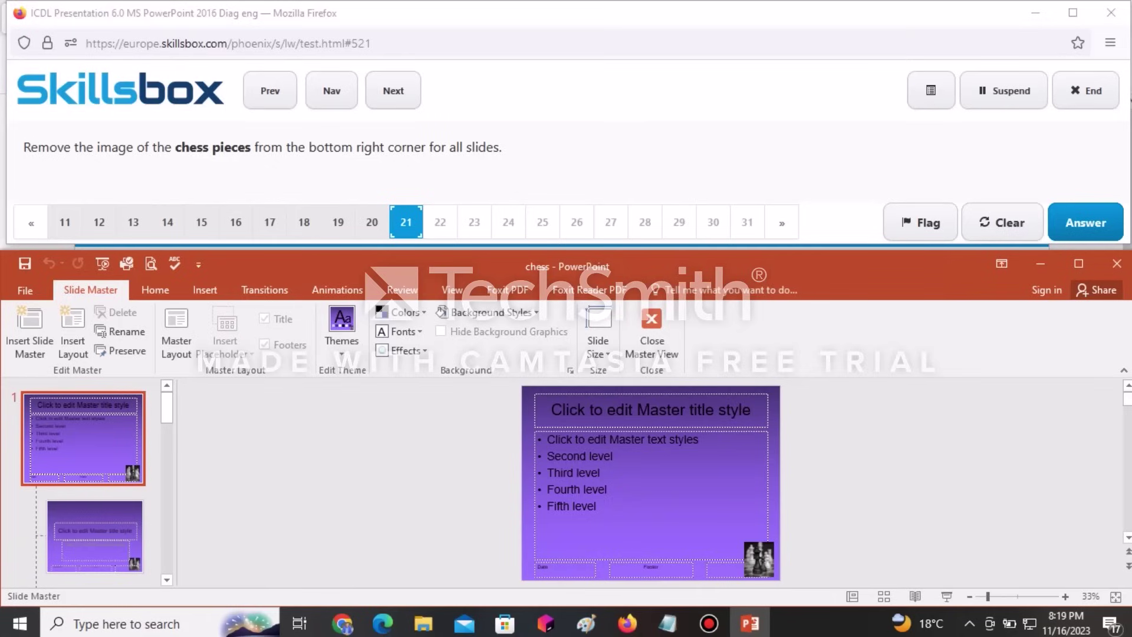
pyautogui.click(759, 560)
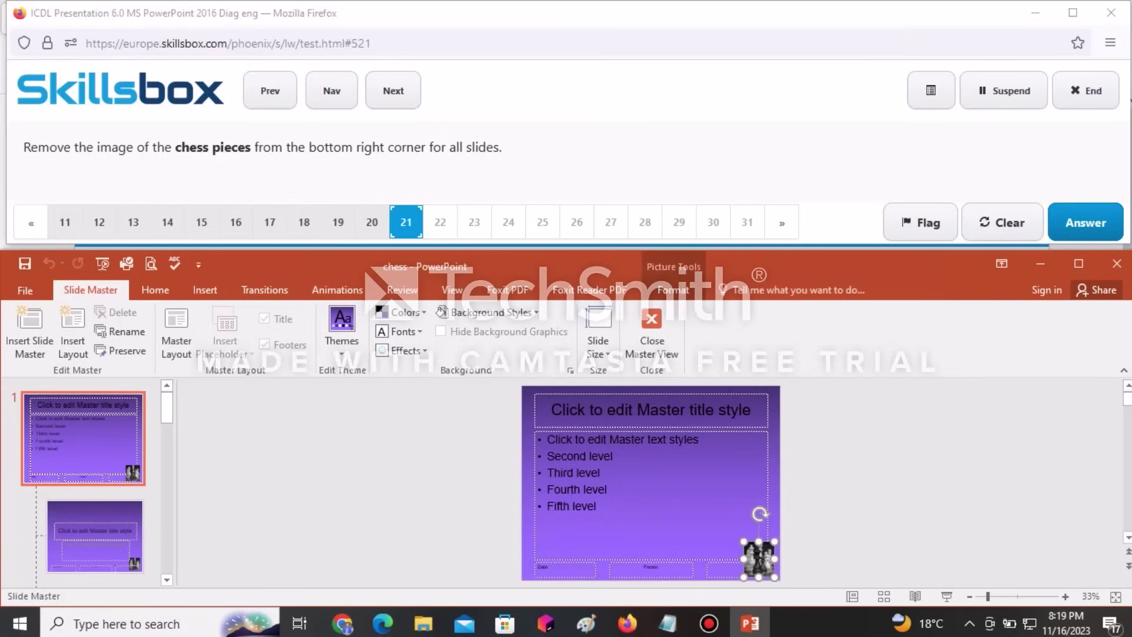
pyautogui.press('Delete')
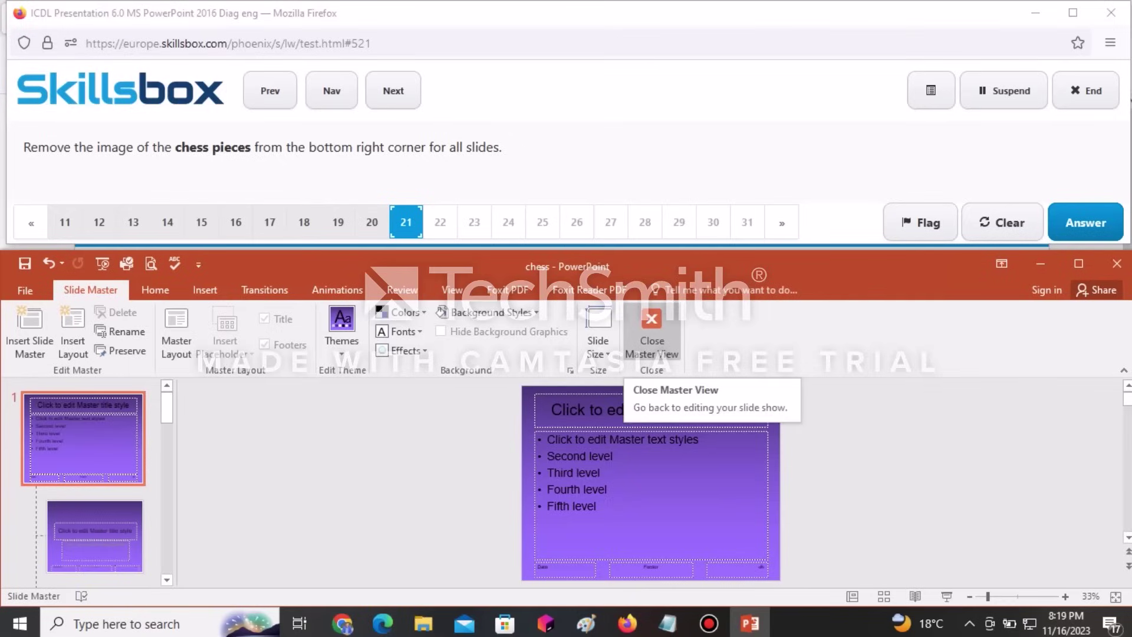
pyautogui.click(651, 330)
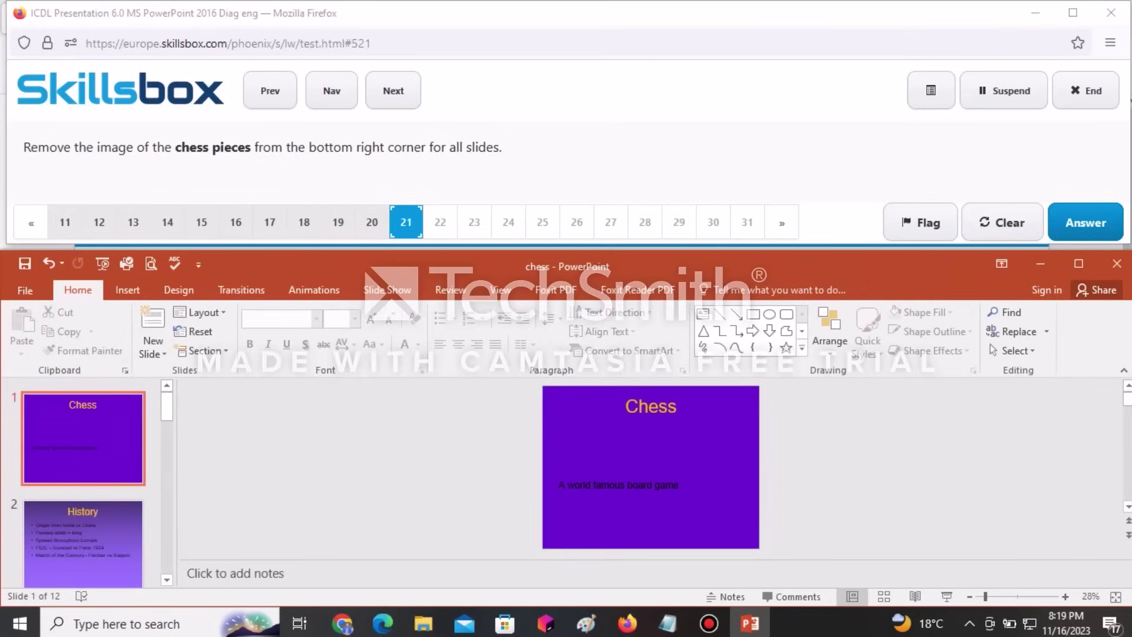
pyautogui.click(1085, 222)
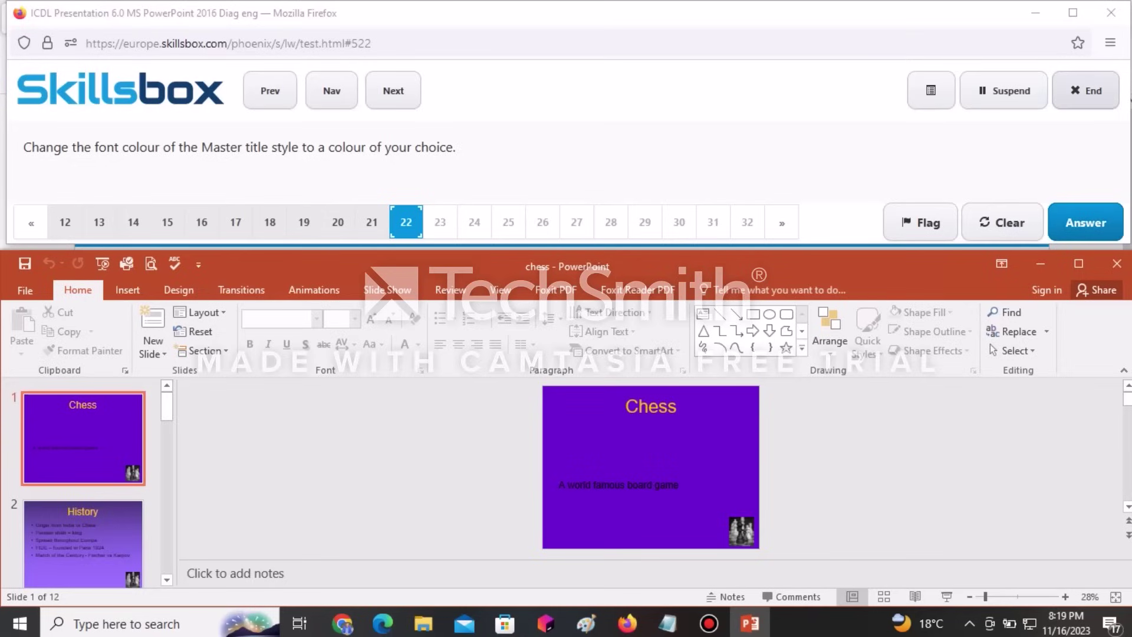
# Step: Set the Master title style's font colour to standard red on the top-level slide master and submit the answer to question 22
pyautogui.click(500, 290)
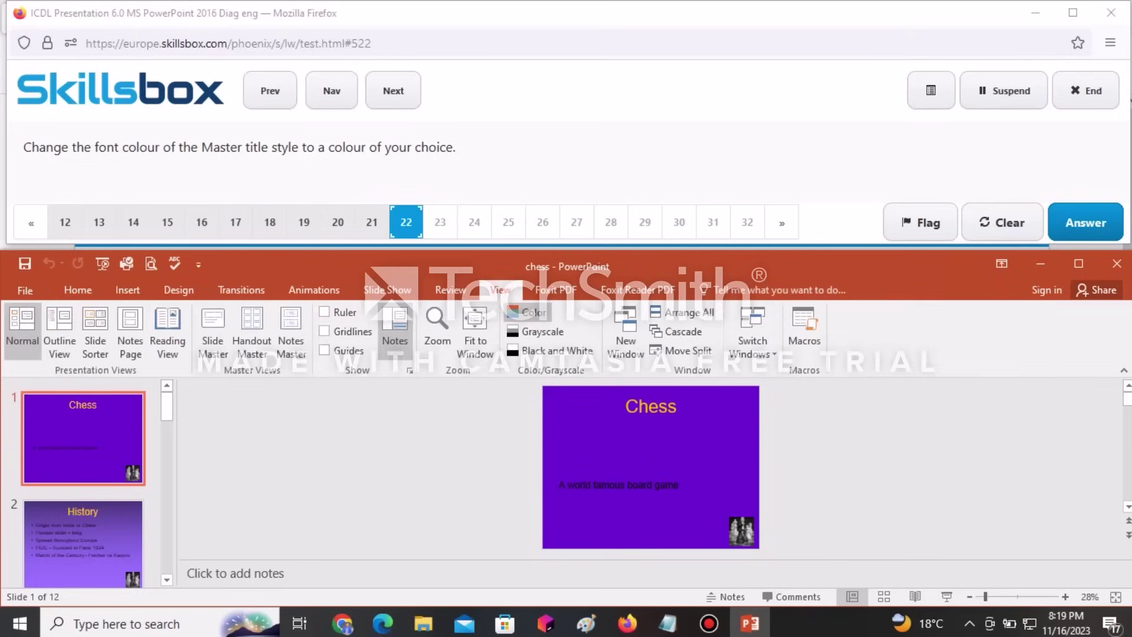
pyautogui.click(213, 330)
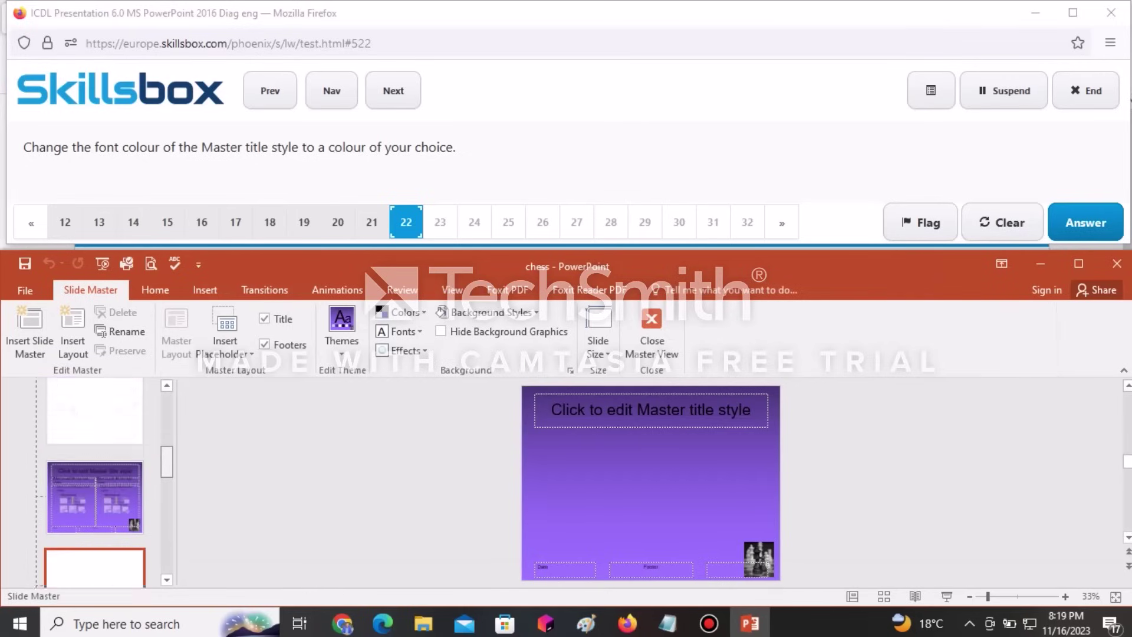
pyautogui.click(83, 439)
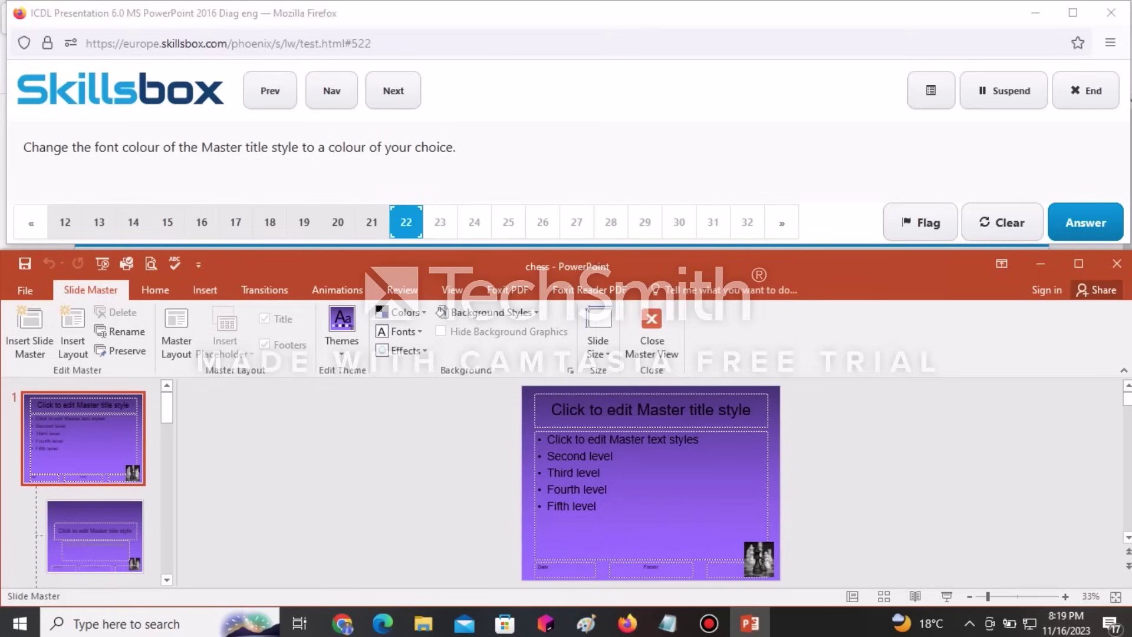
pyautogui.moveTo(551, 411); pyautogui.dragTo(756, 414)
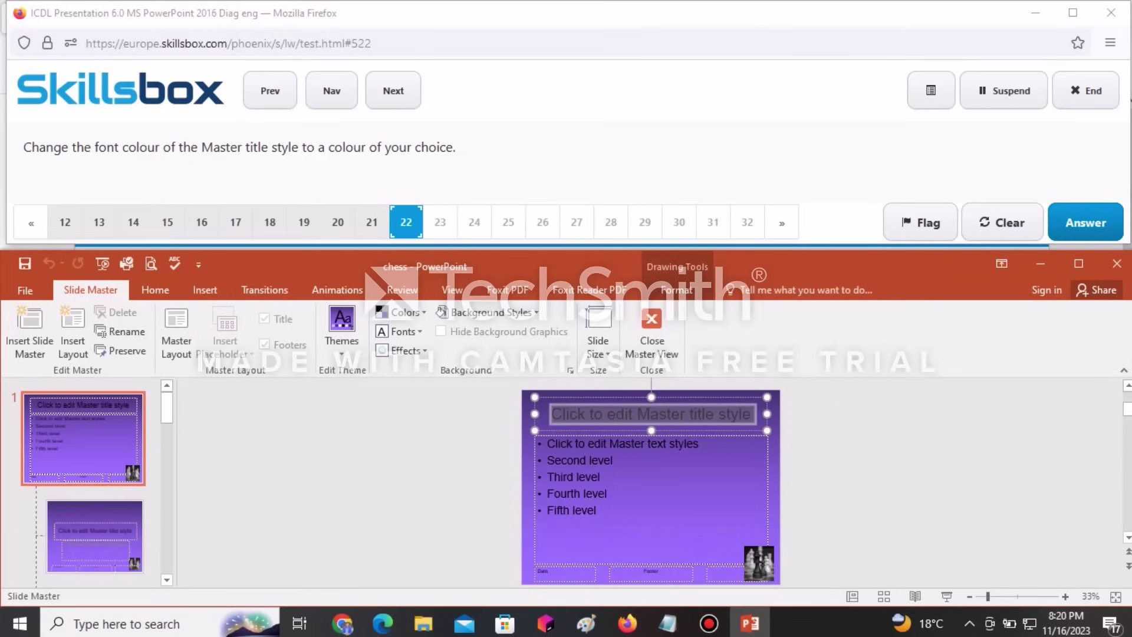
pyautogui.click(404, 312)
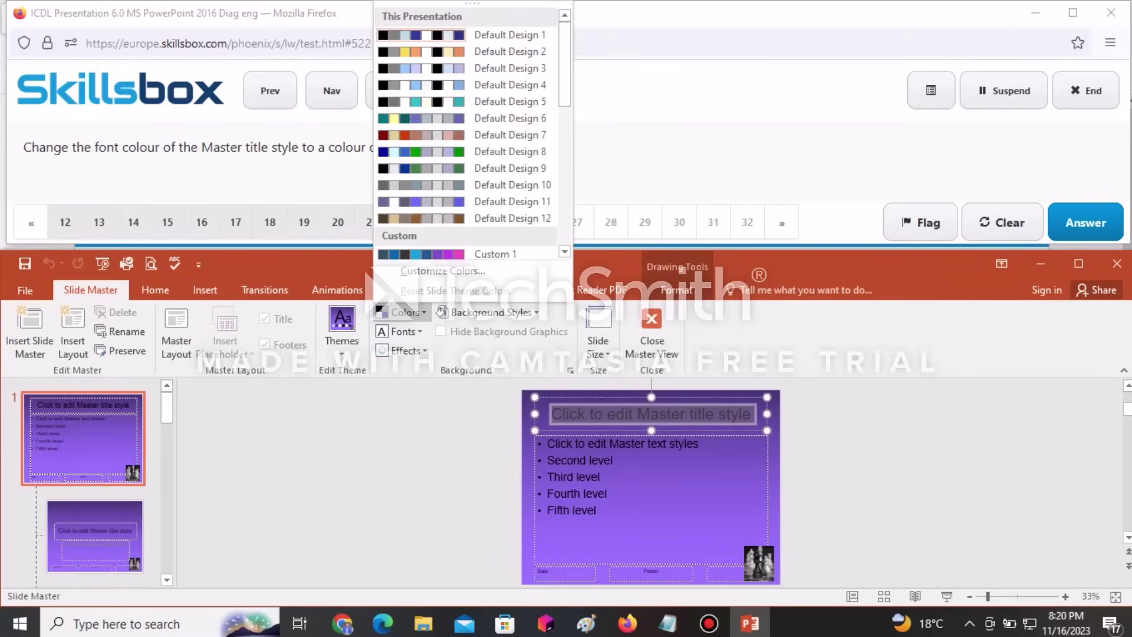
pyautogui.click(155, 290)
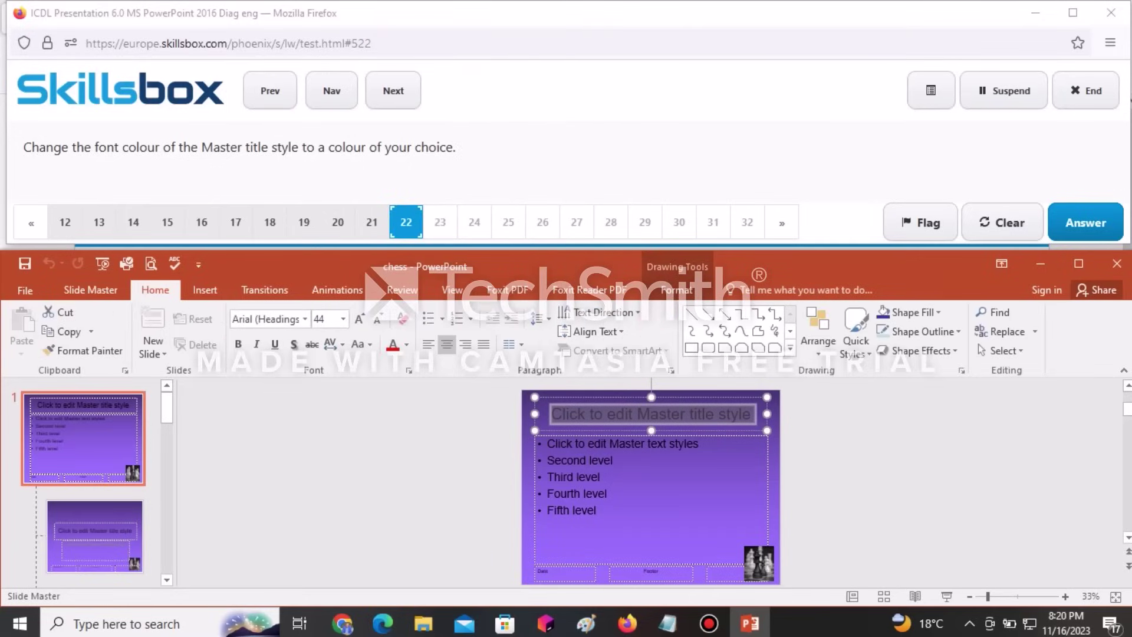
pyautogui.click(406, 344)
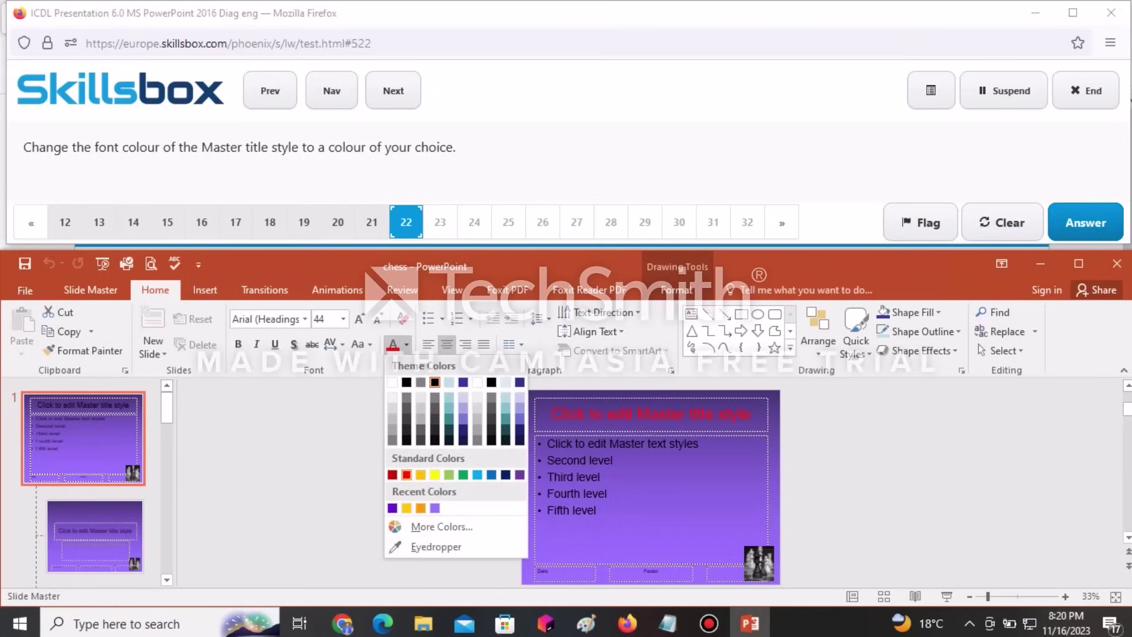
pyautogui.click(406, 475)
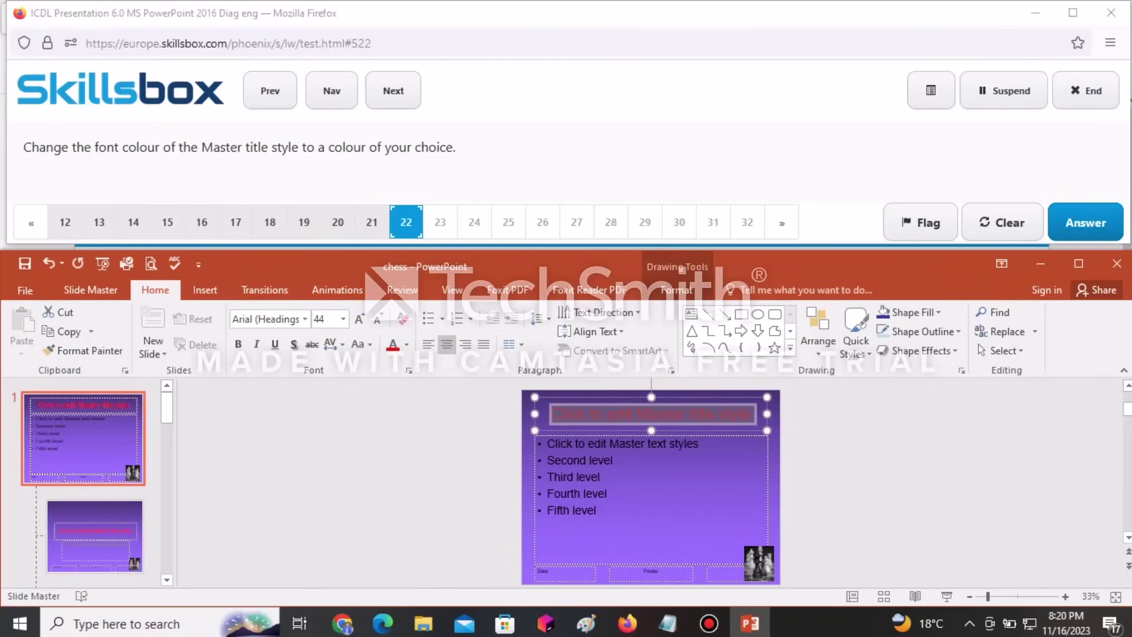
pyautogui.click(407, 474)
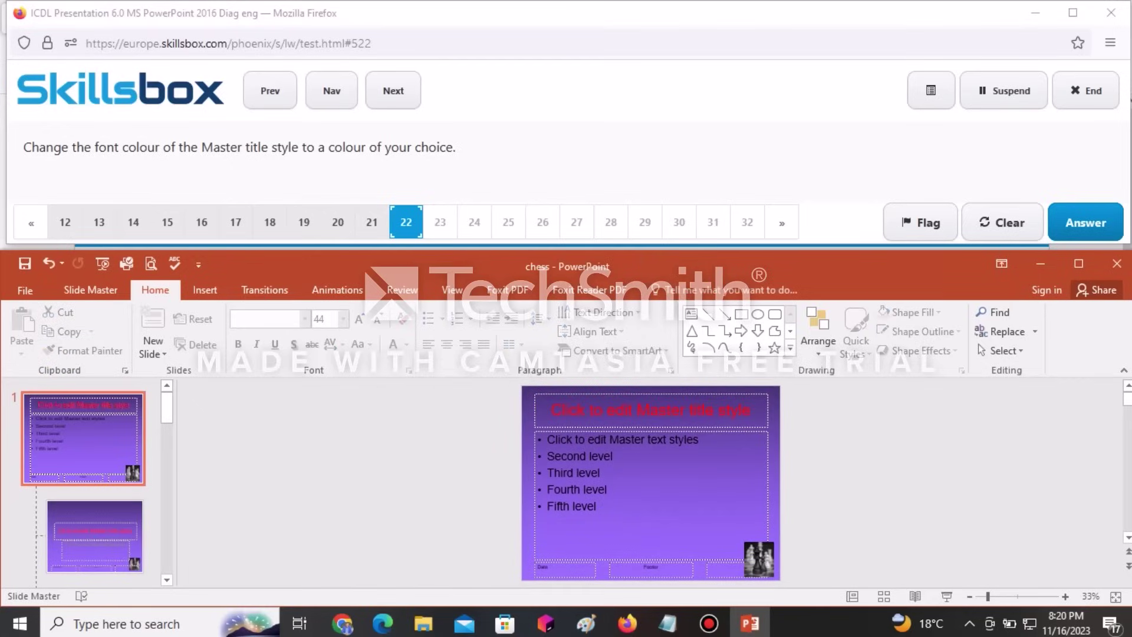
pyautogui.click(1086, 222)
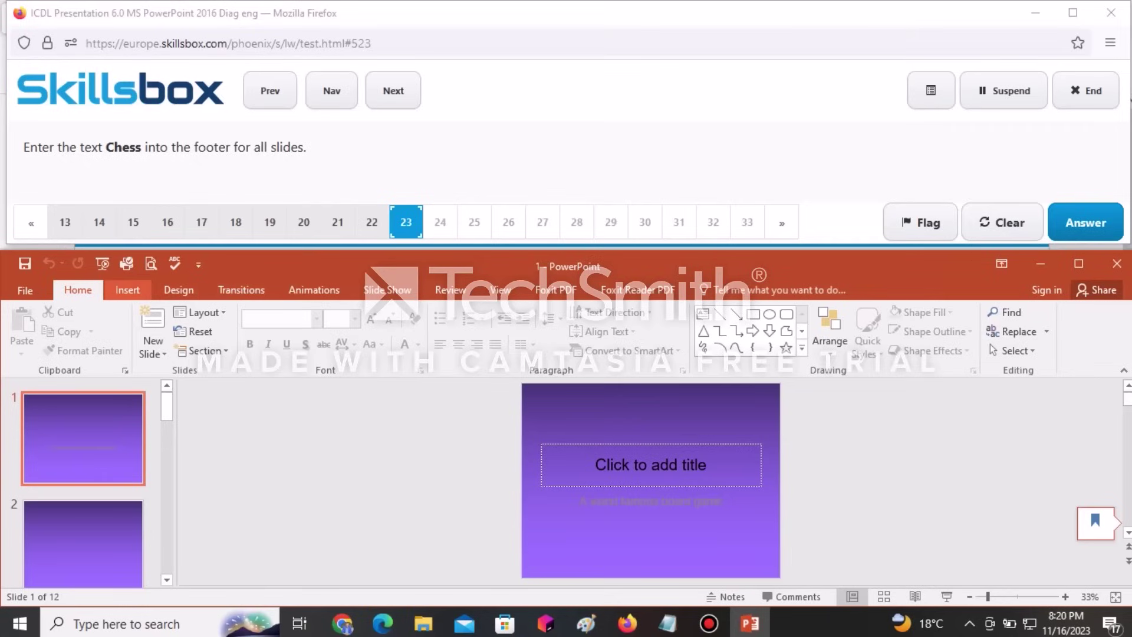
# Step: Add the footer text Chess to all slides and submit the answer to question 23
pyautogui.click(127, 290)
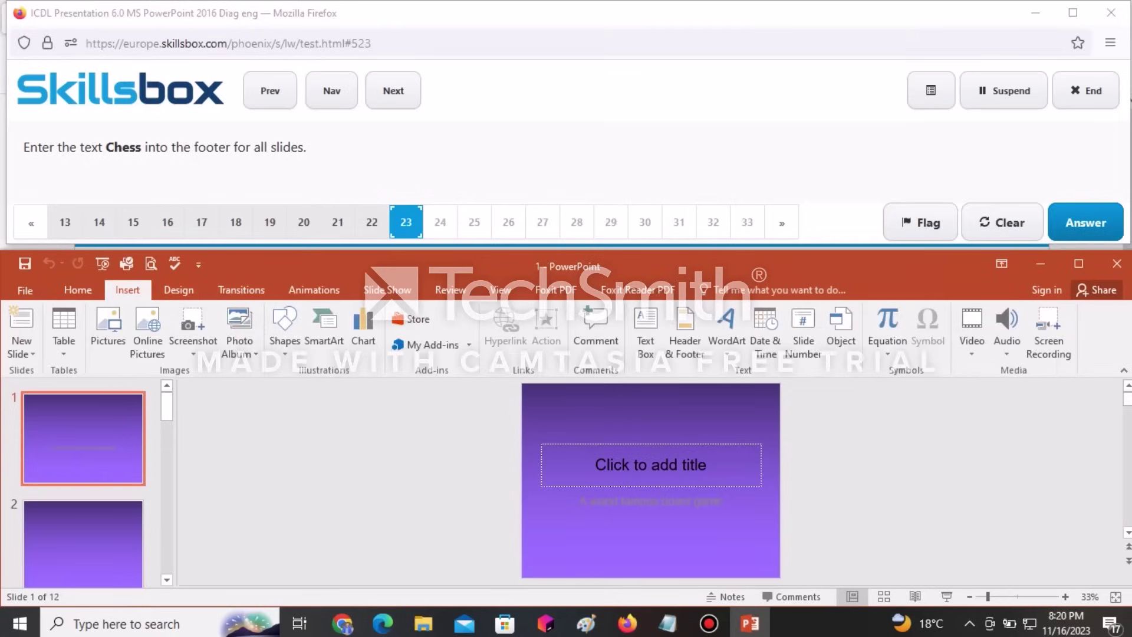
pyautogui.click(684, 334)
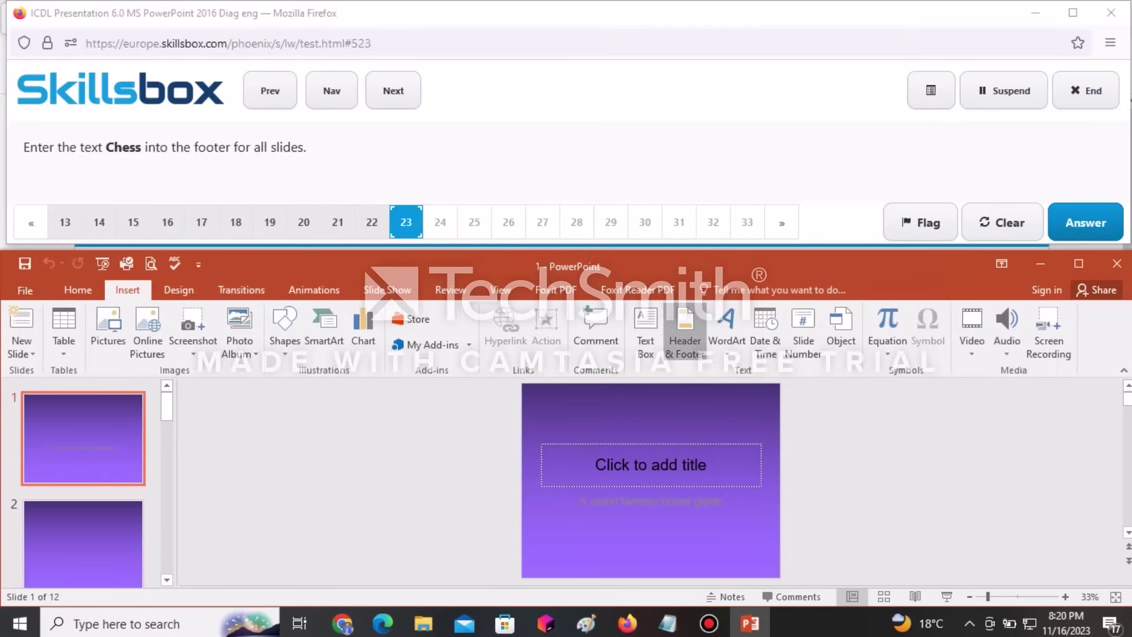
pyautogui.click(339, 481)
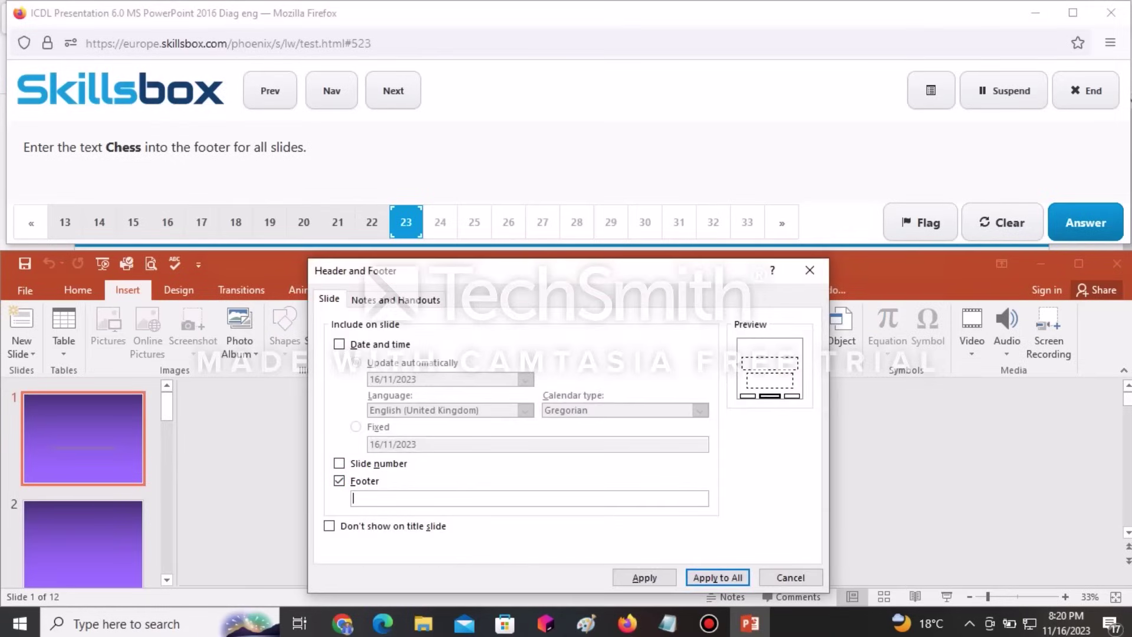
pyautogui.write('Chess')
pyautogui.click(718, 577)
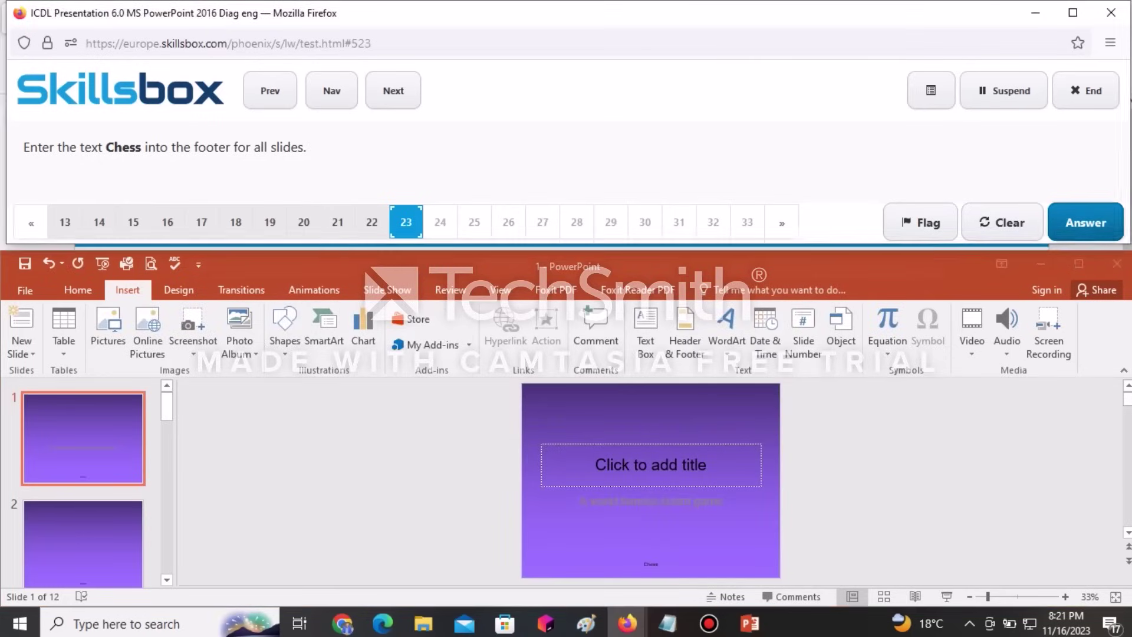
pyautogui.click(1086, 223)
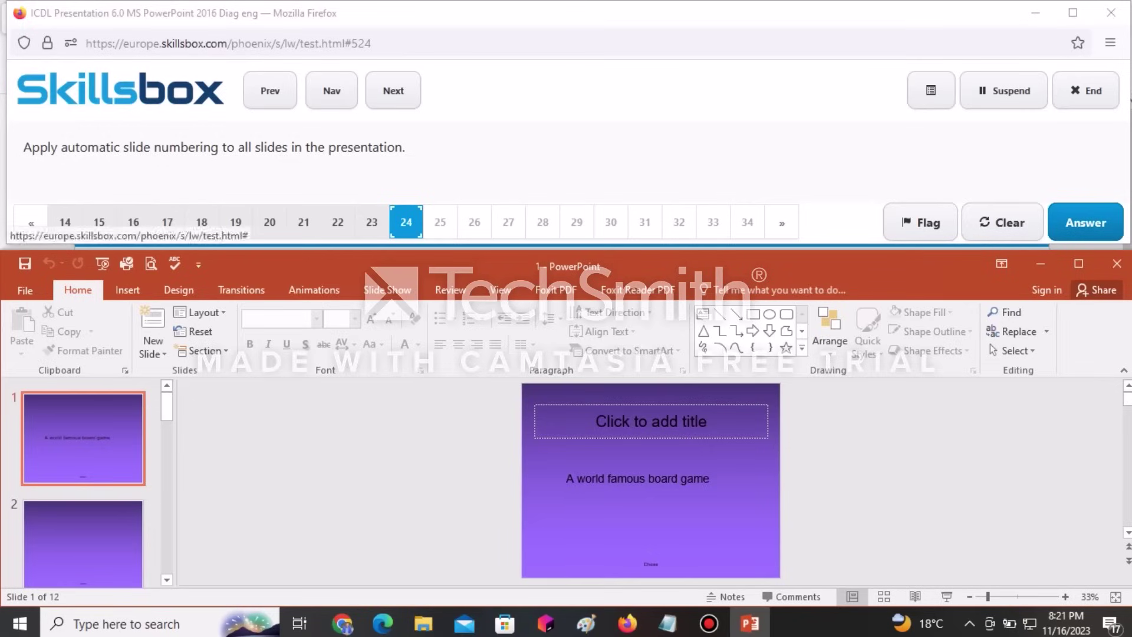
# Step: Turn on automatic slide numbers for all slides and submit the answer to question 24
pyautogui.click(127, 290)
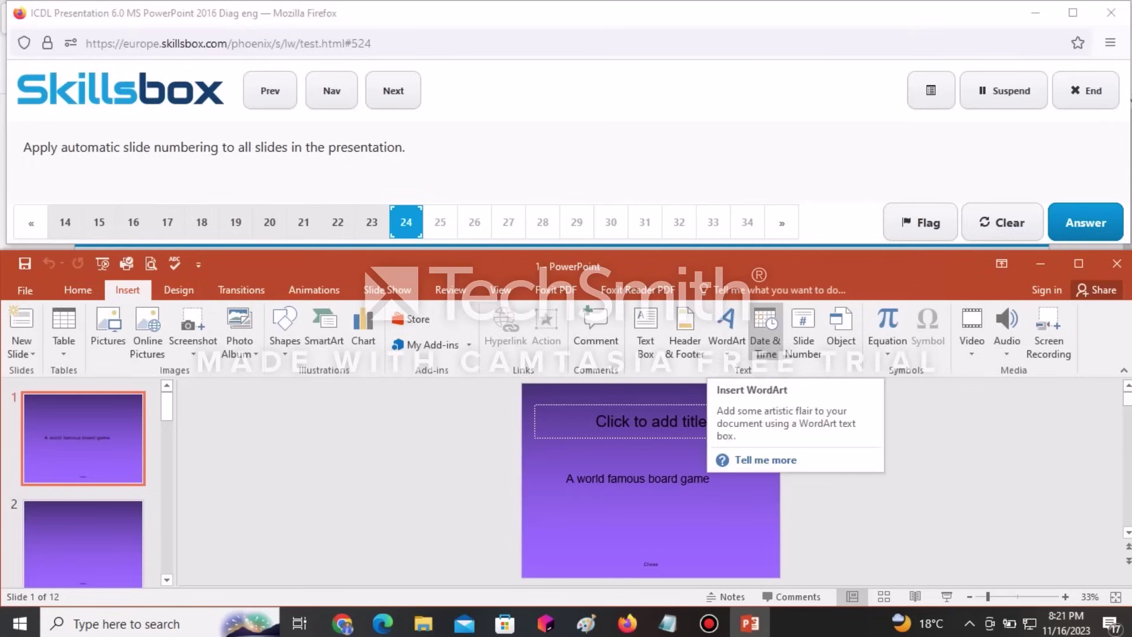
pyautogui.click(803, 333)
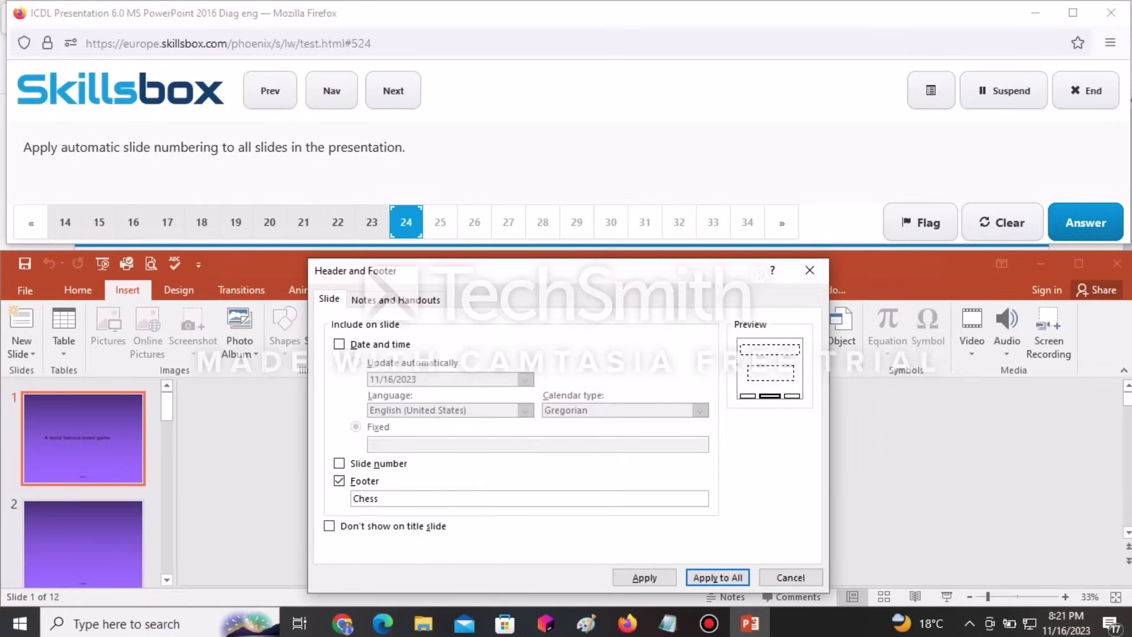
pyautogui.click(340, 463)
pyautogui.press('Return')
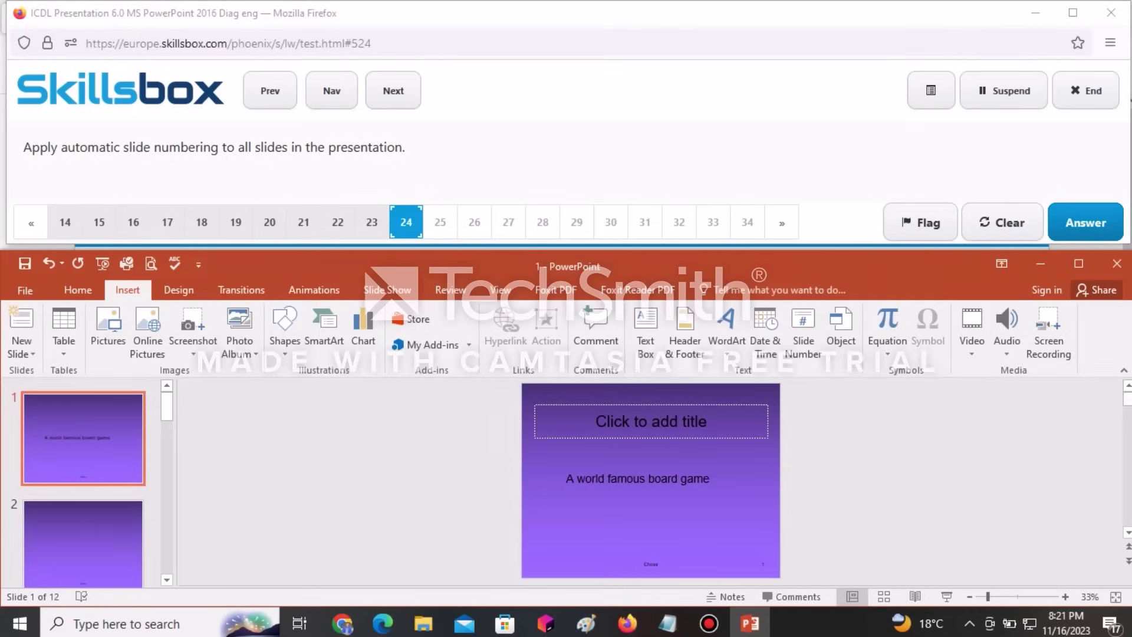
pyautogui.click(1086, 223)
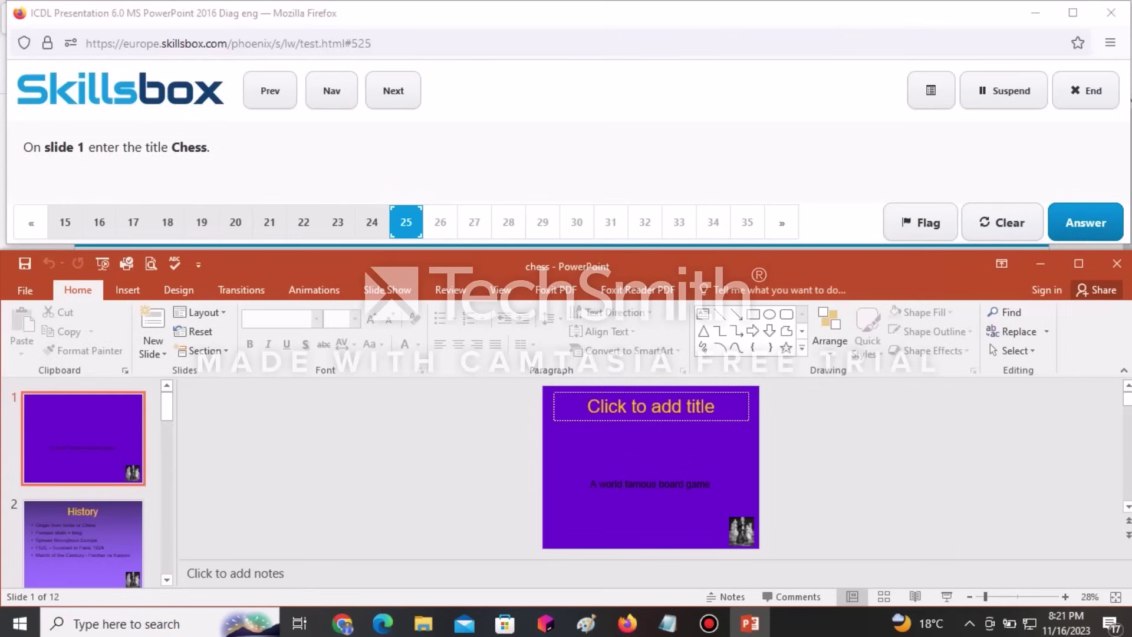
# Step: Enter the title Chess on slide 1 and submit the answer to question 25
pyautogui.click(115, 463)
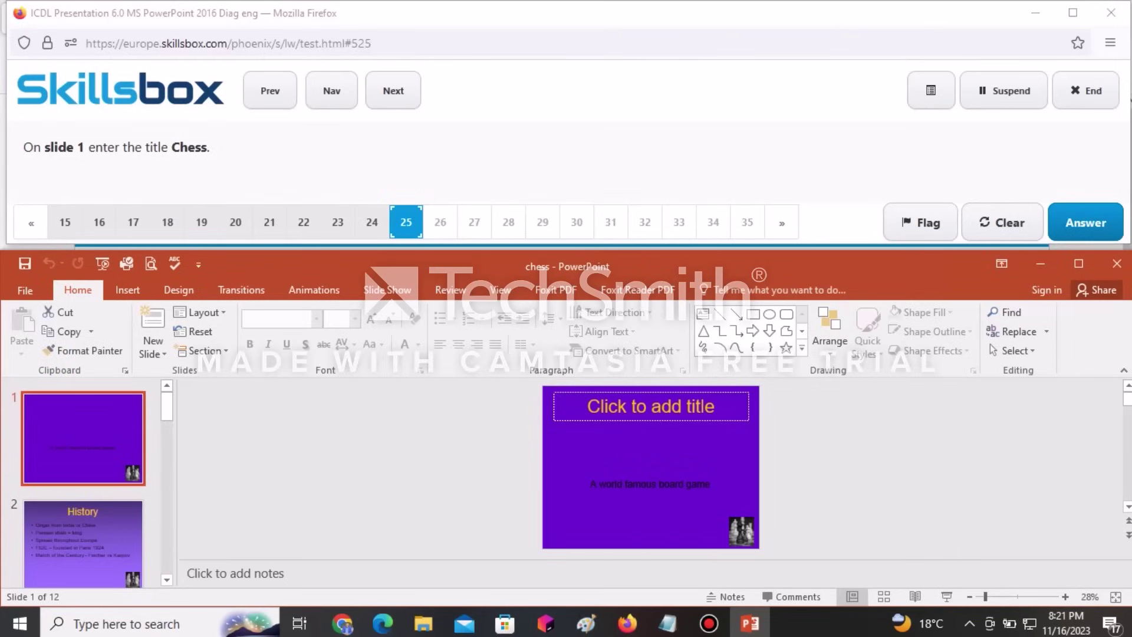
pyautogui.click(651, 407)
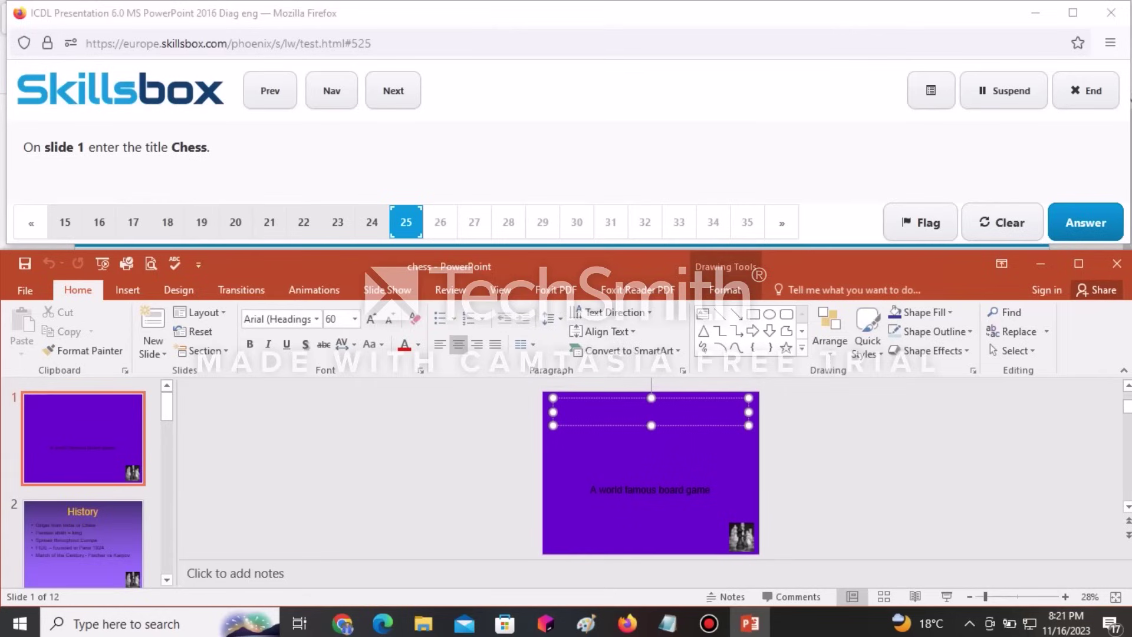
pyautogui.write('Chess')
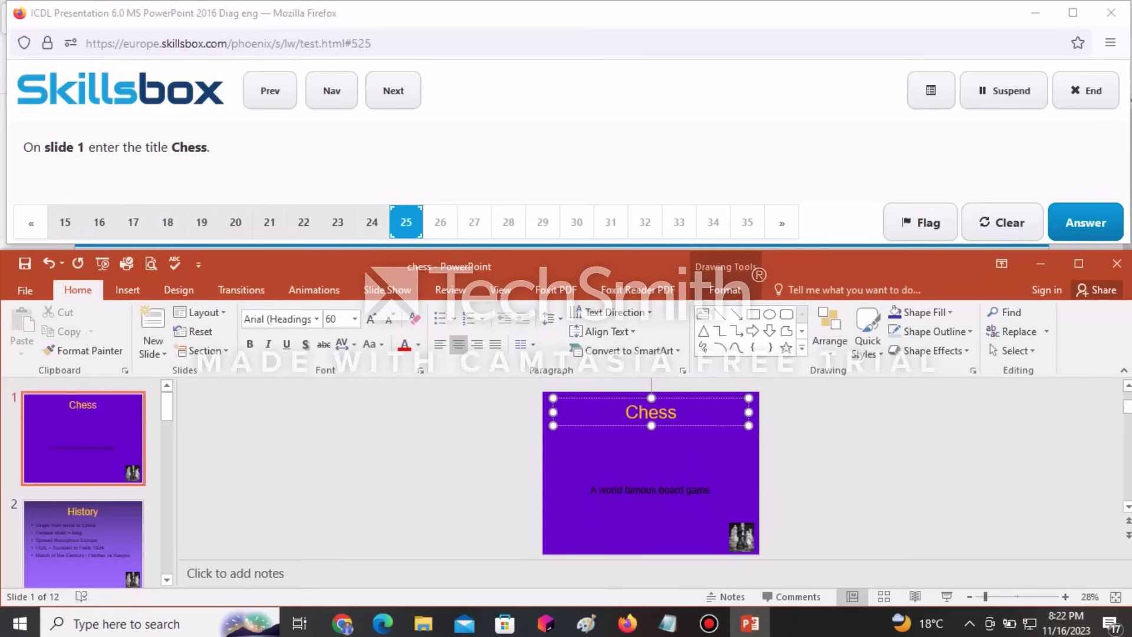
pyautogui.click(1086, 222)
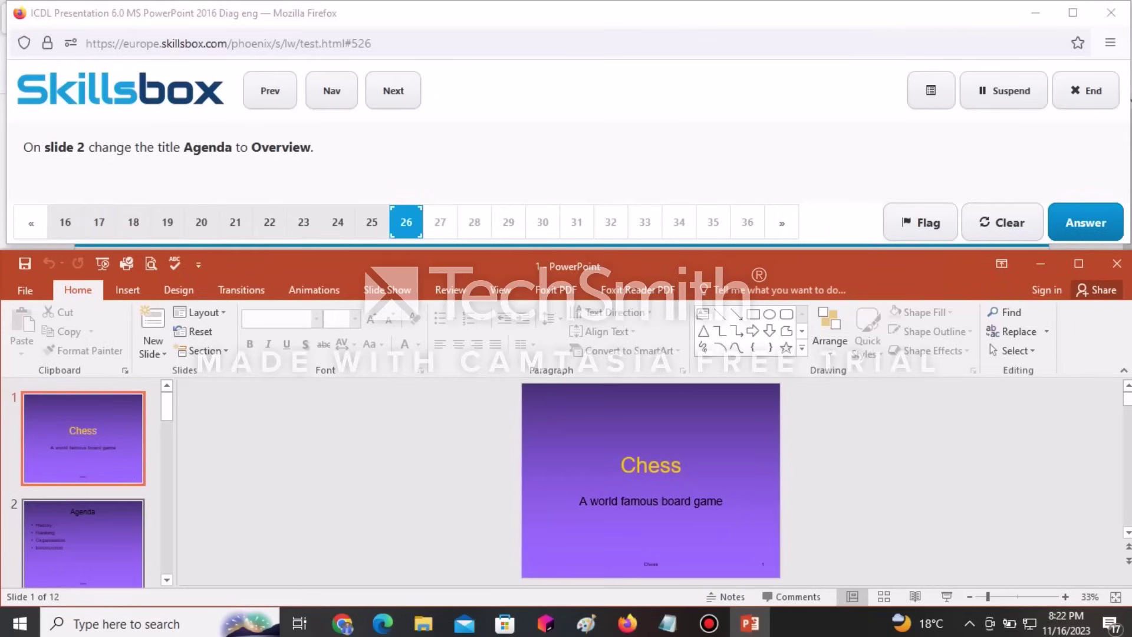
# Step: Change the title of slide 2 to Overview and submit the answer to question 26
pyautogui.click(86, 545)
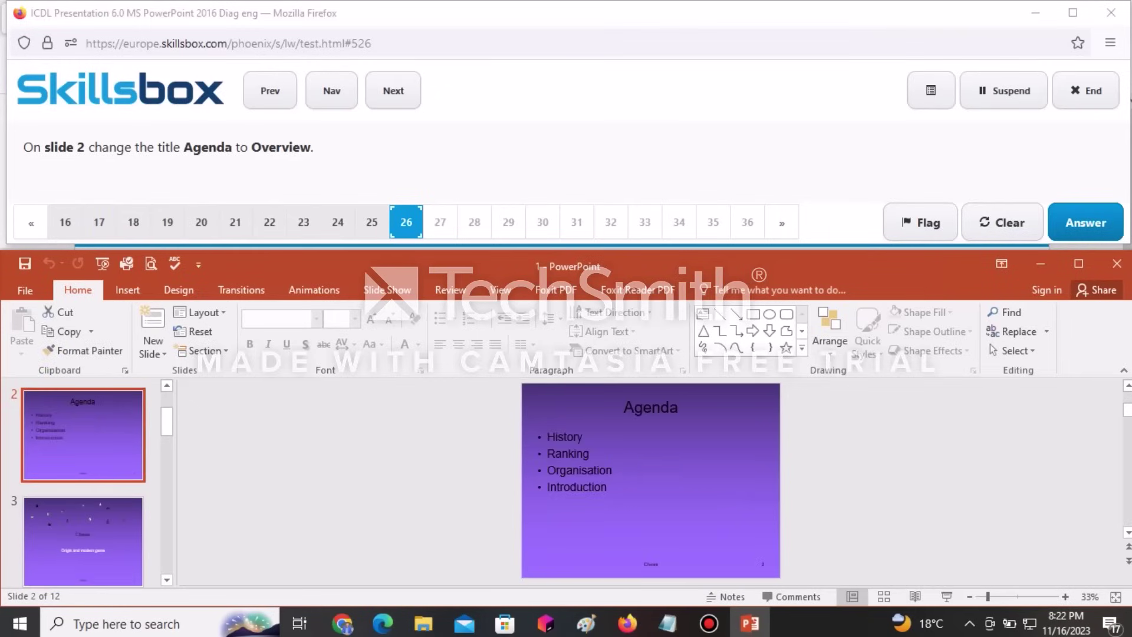
pyautogui.click(660, 408)
pyautogui.doubleClick(651, 409)
pyautogui.press('Delete')
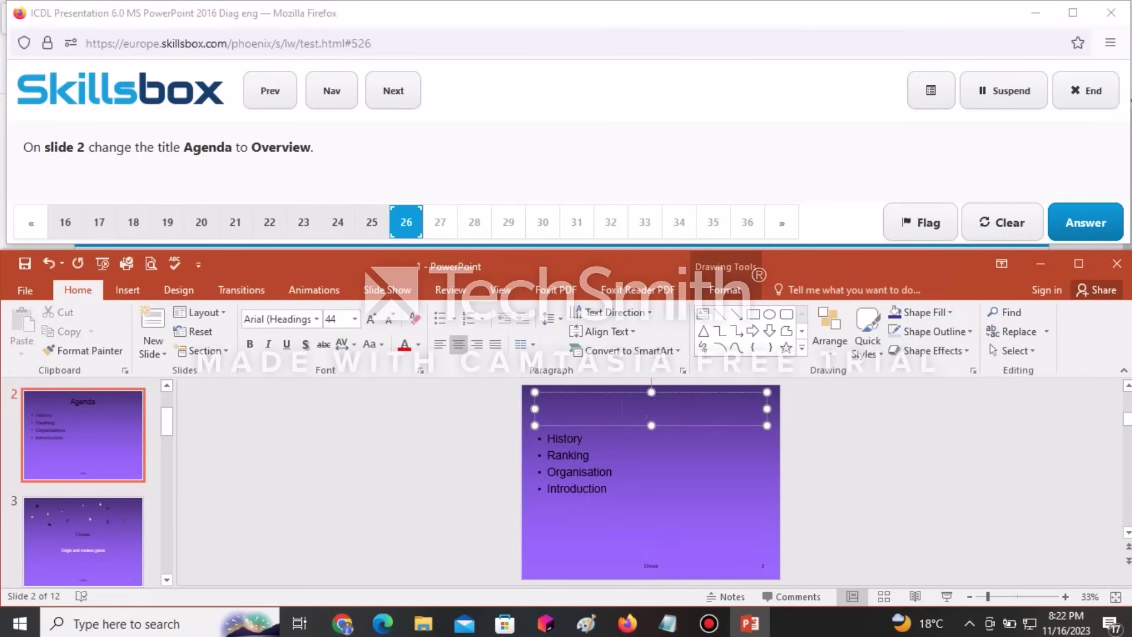
pyautogui.write('O')
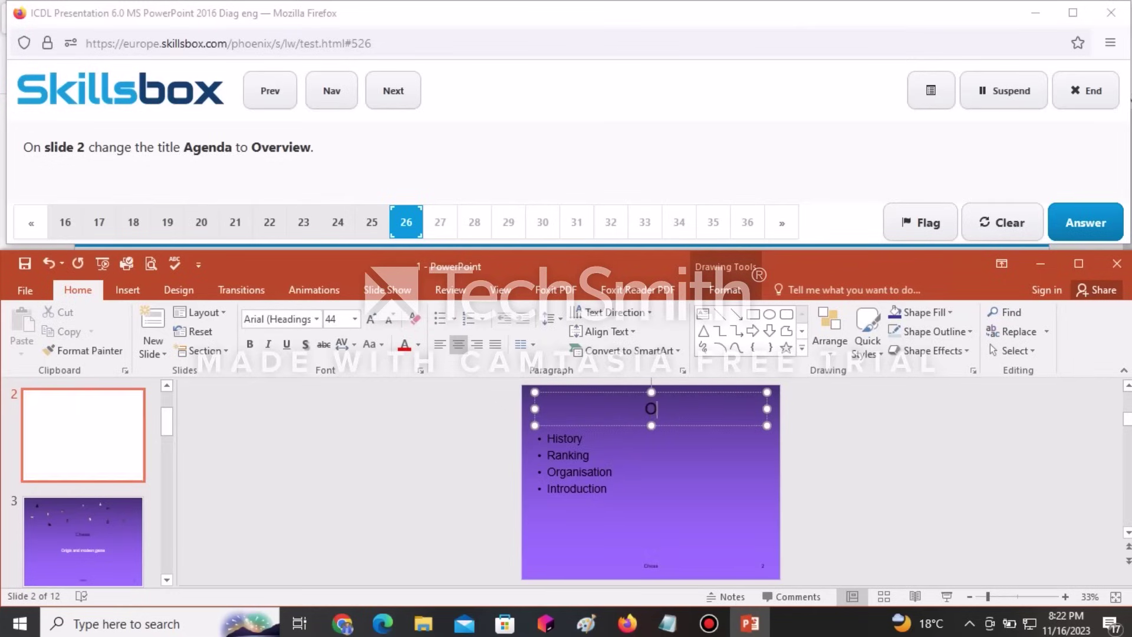
pyautogui.write('vervi')
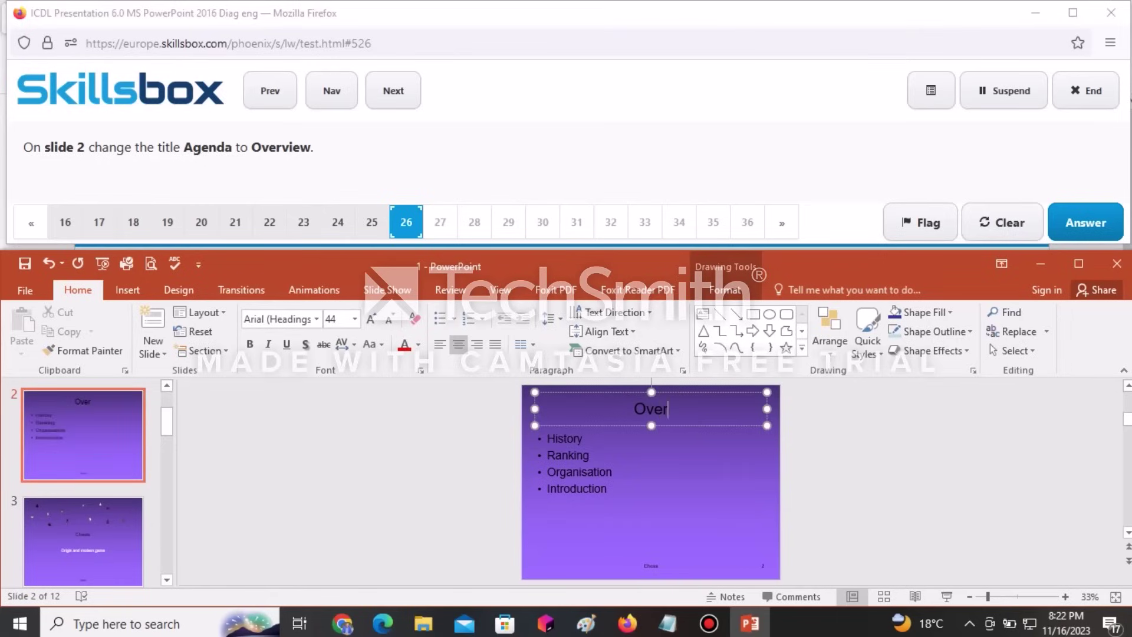
pyautogui.write('ew')
pyautogui.click(1085, 222)
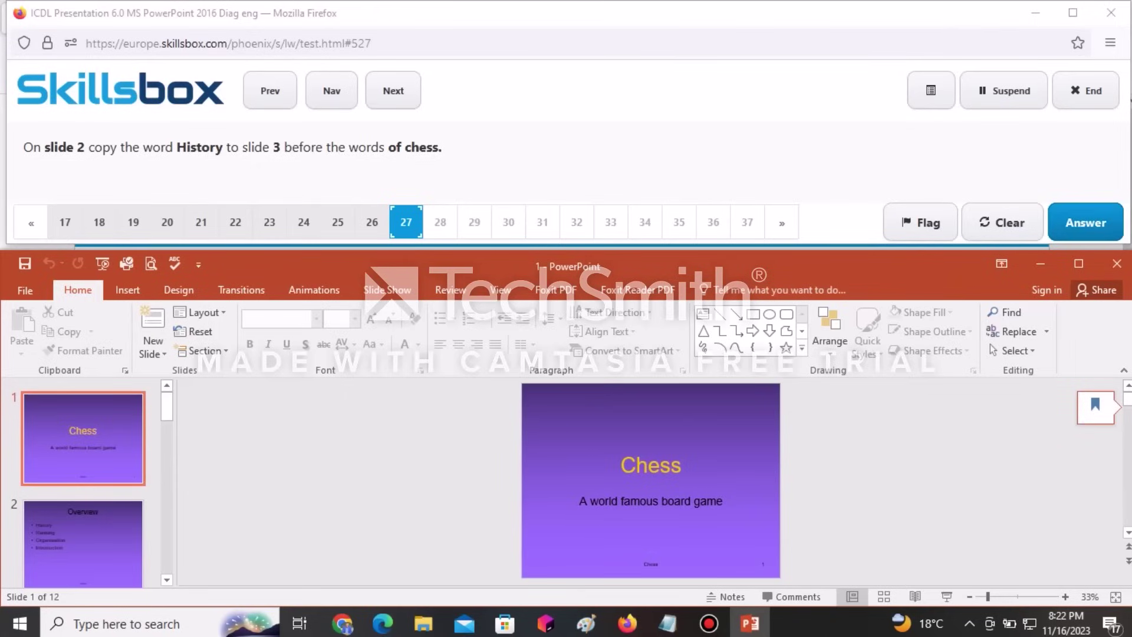
# Step: Copy the word History from the bulleted list on slide 2
pyautogui.click(83, 544)
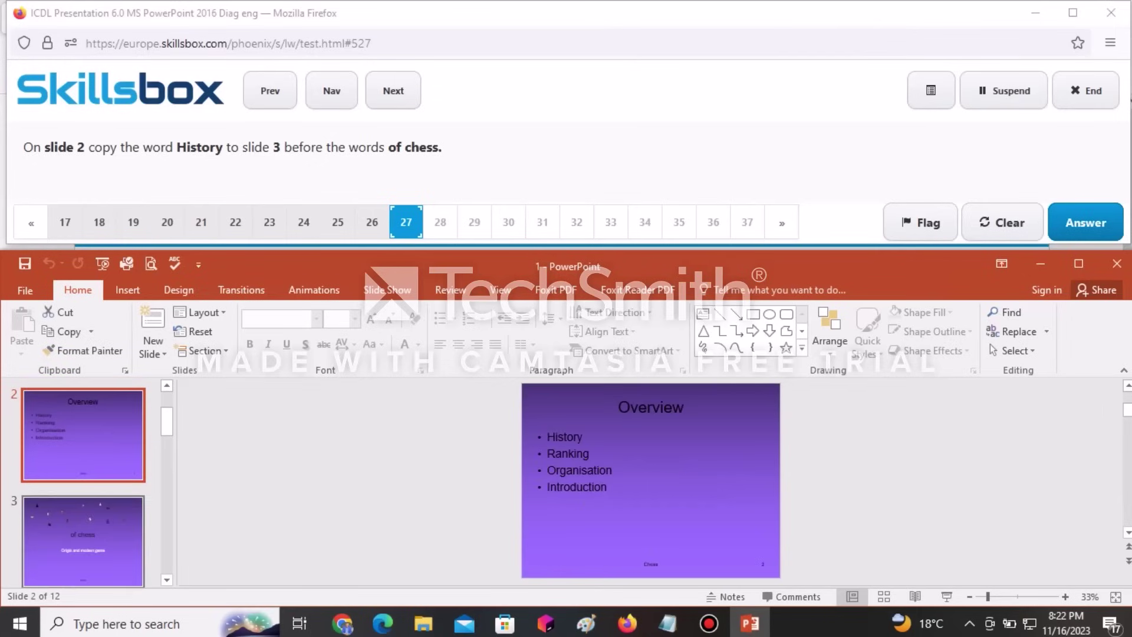
pyautogui.doubleClick(565, 437)
pyautogui.hotkey('ctrl', 'c')
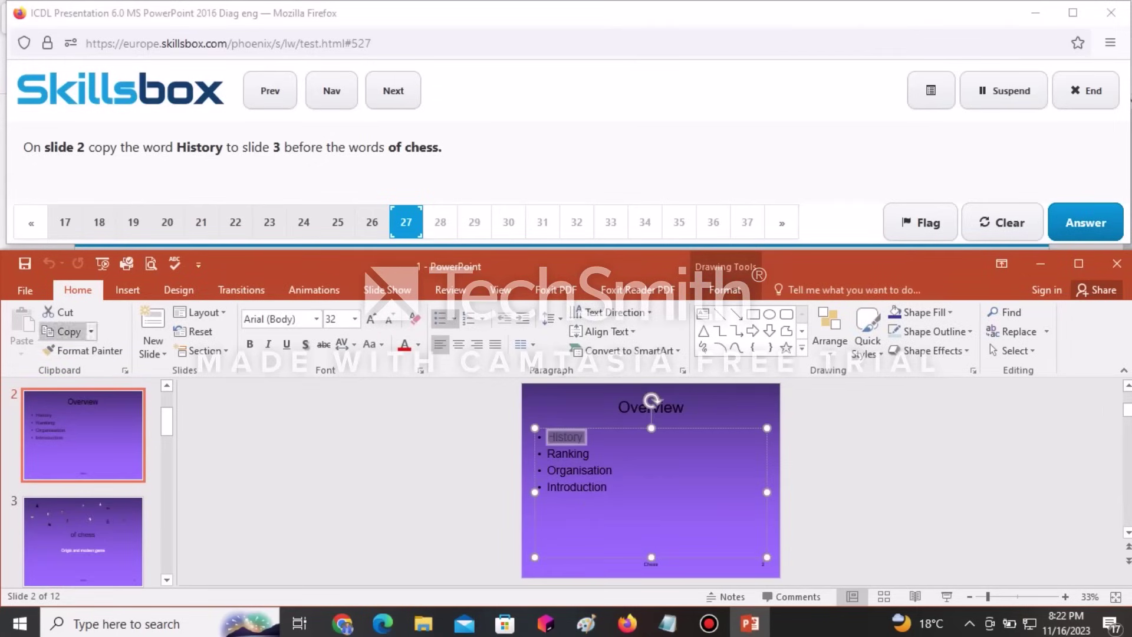
pyautogui.click(65, 332)
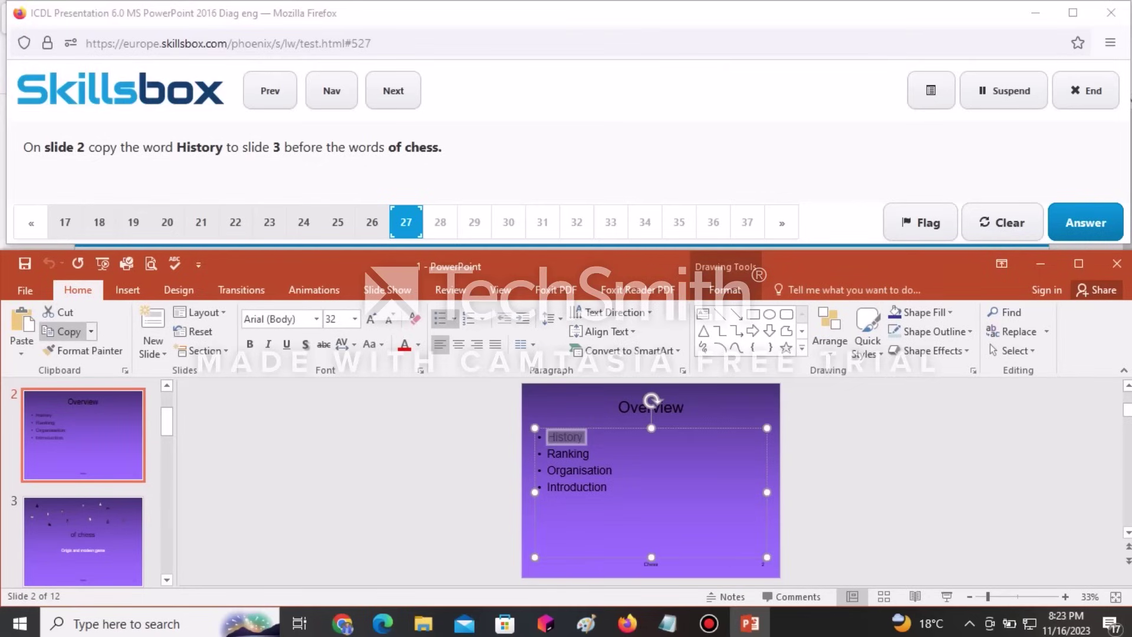
pyautogui.click(65, 332)
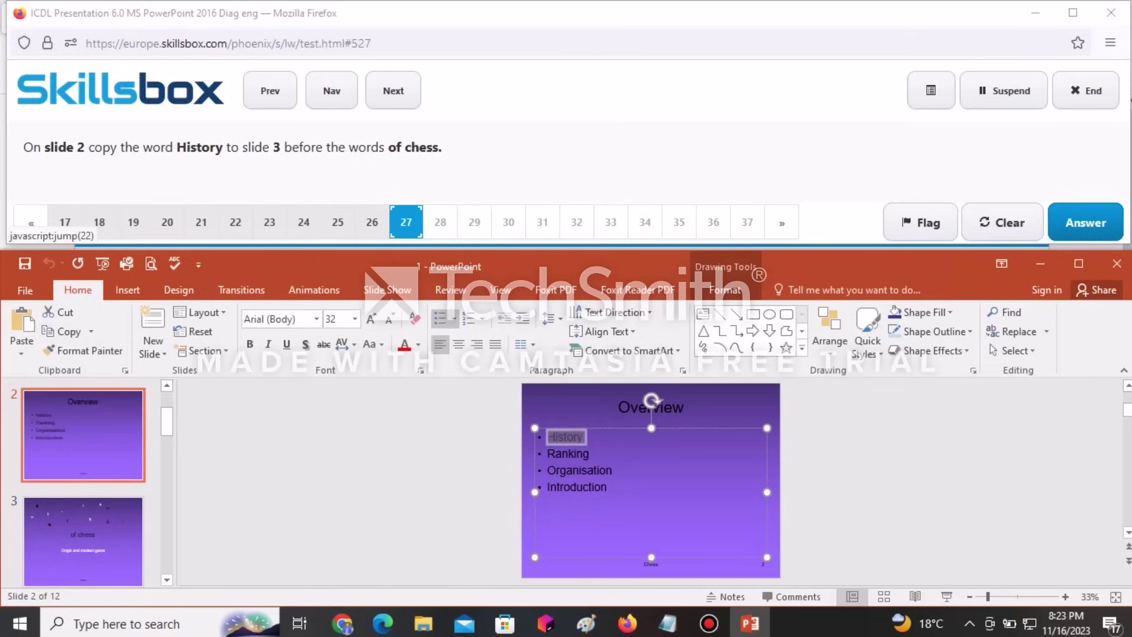
# Step: Paste the copied word before "of chess" in slide 3's title using the destination theme, and submit the answer to question 27
pyautogui.click(83, 541)
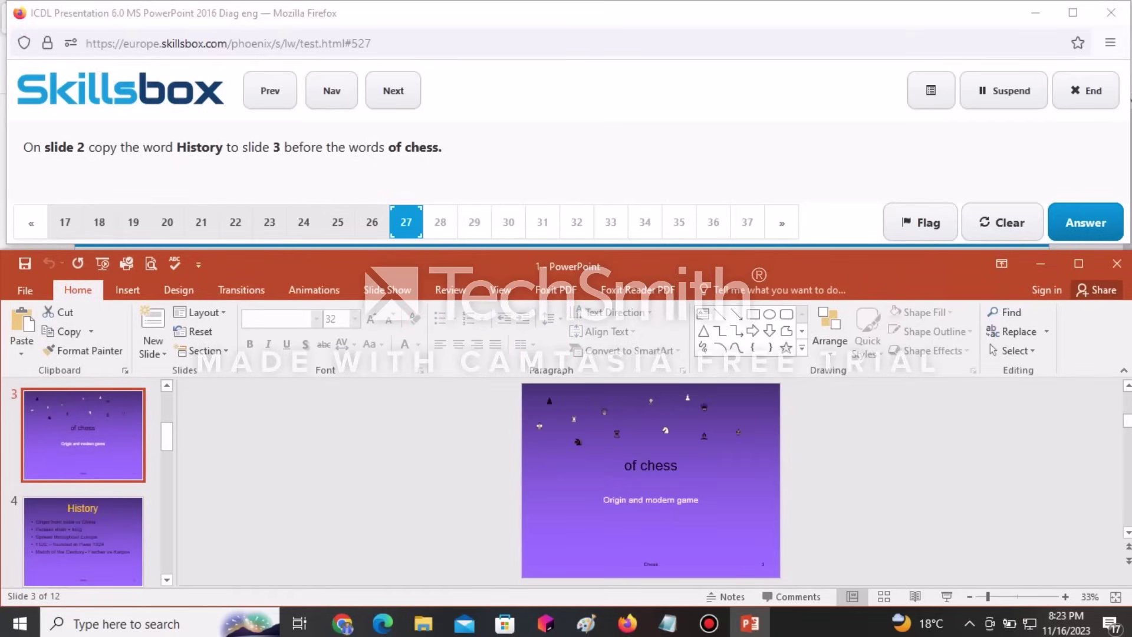
pyautogui.click(625, 466)
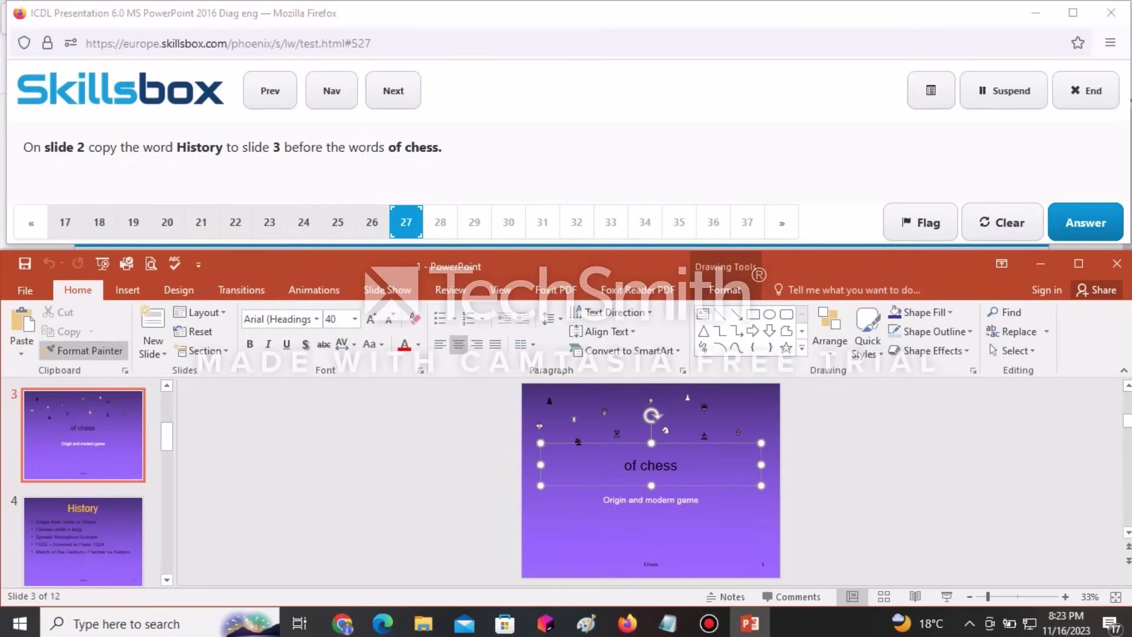
pyautogui.click(21, 353)
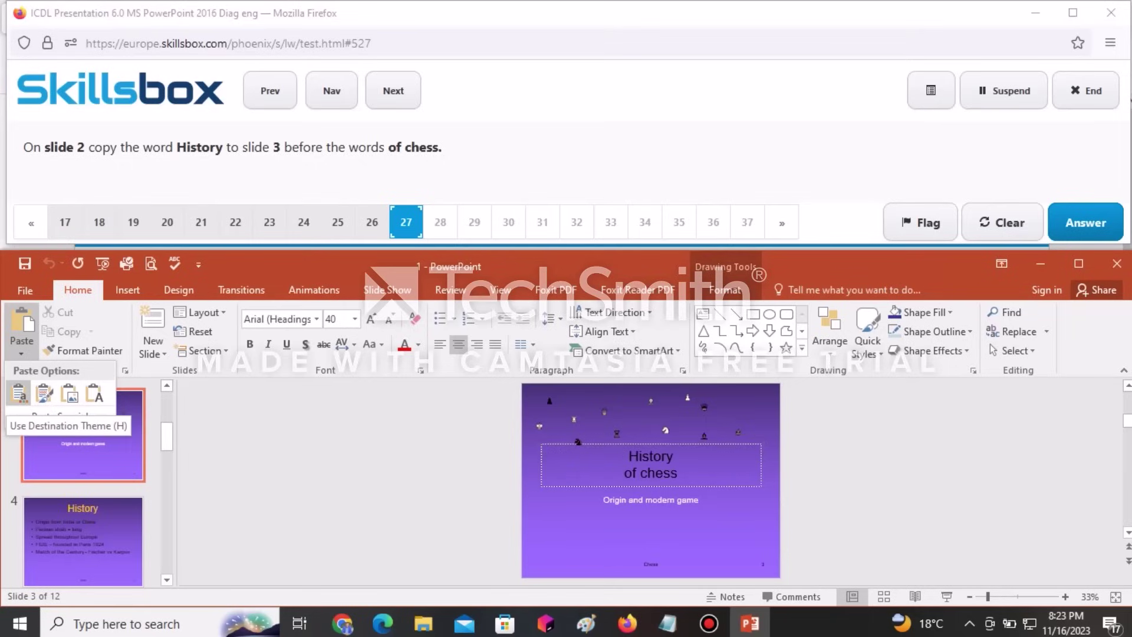
pyautogui.click(19, 394)
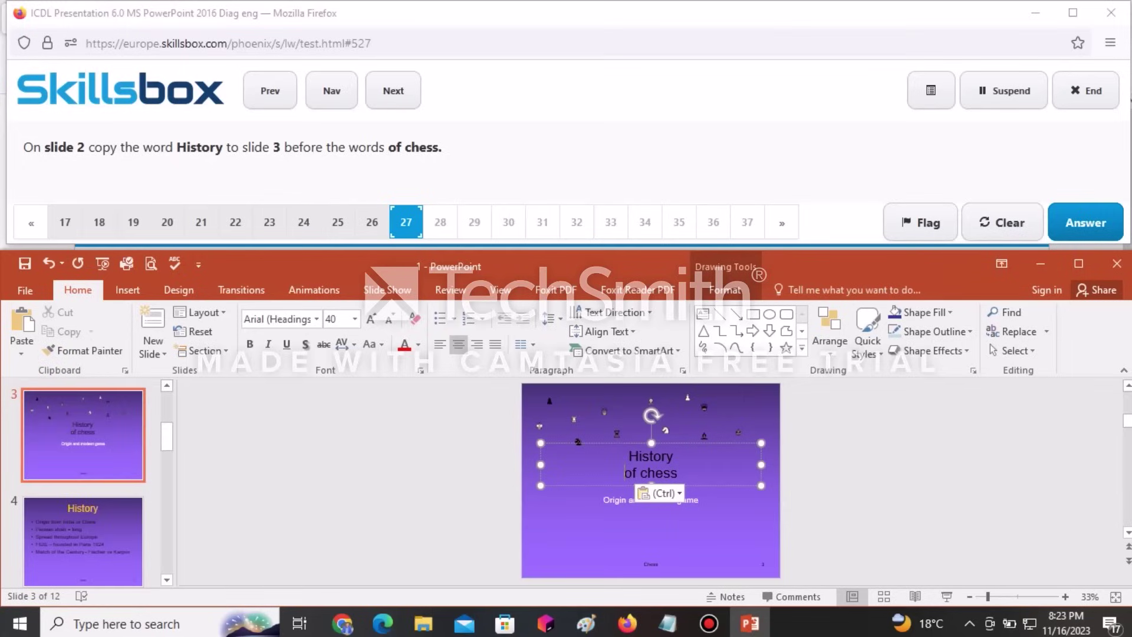
pyautogui.click(885, 466)
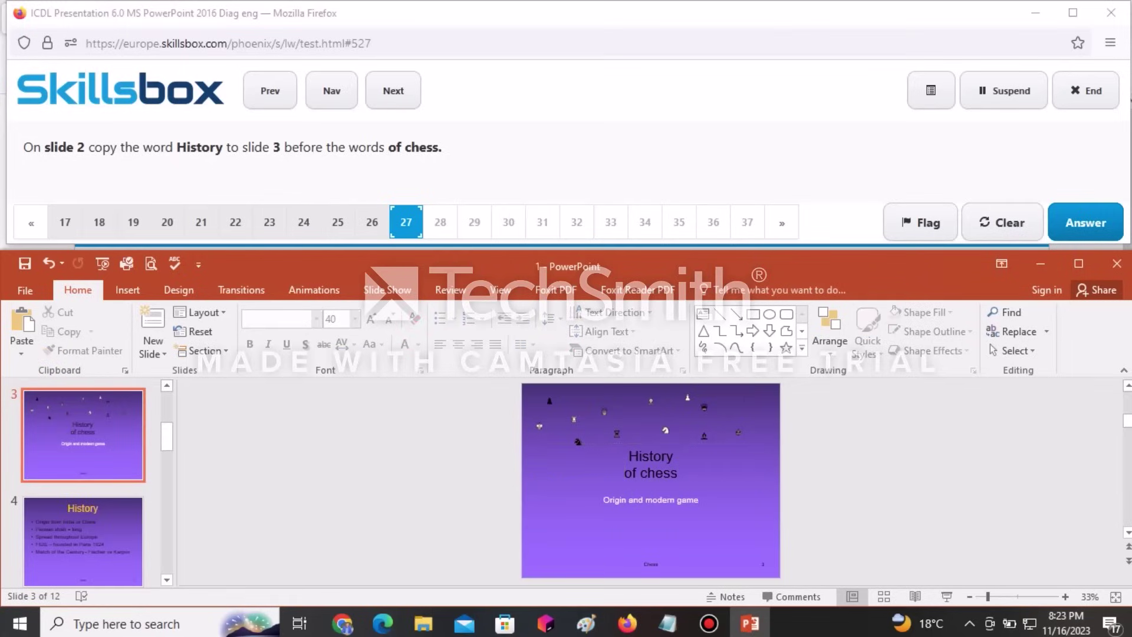
pyautogui.click(1086, 222)
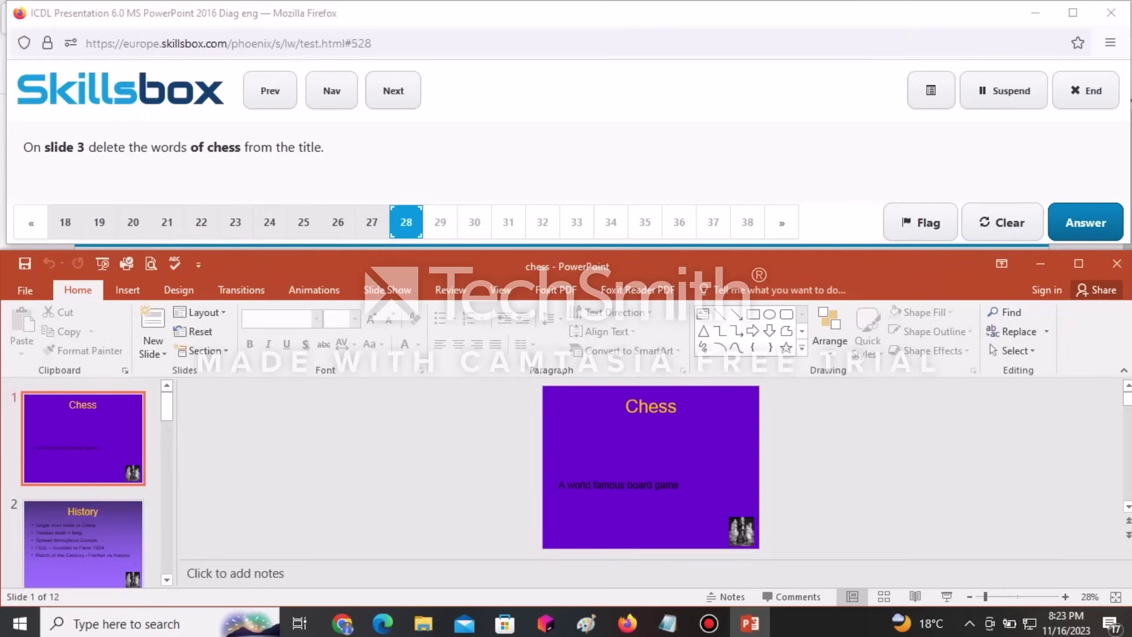
# Step: Delete the words "of chess" from the title on slide 3 and submit the answer to question 28
pyautogui.scroll(-3, 84, 483)
pyautogui.click(167, 581)
pyautogui.click(167, 580)
pyautogui.click(83, 528)
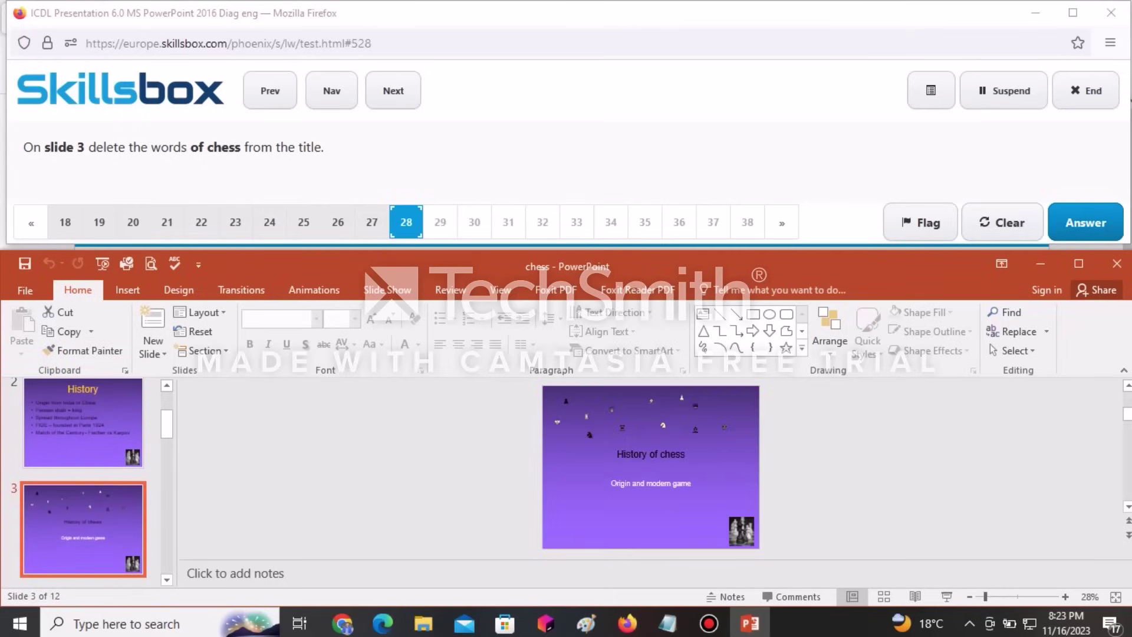
pyautogui.click(674, 454)
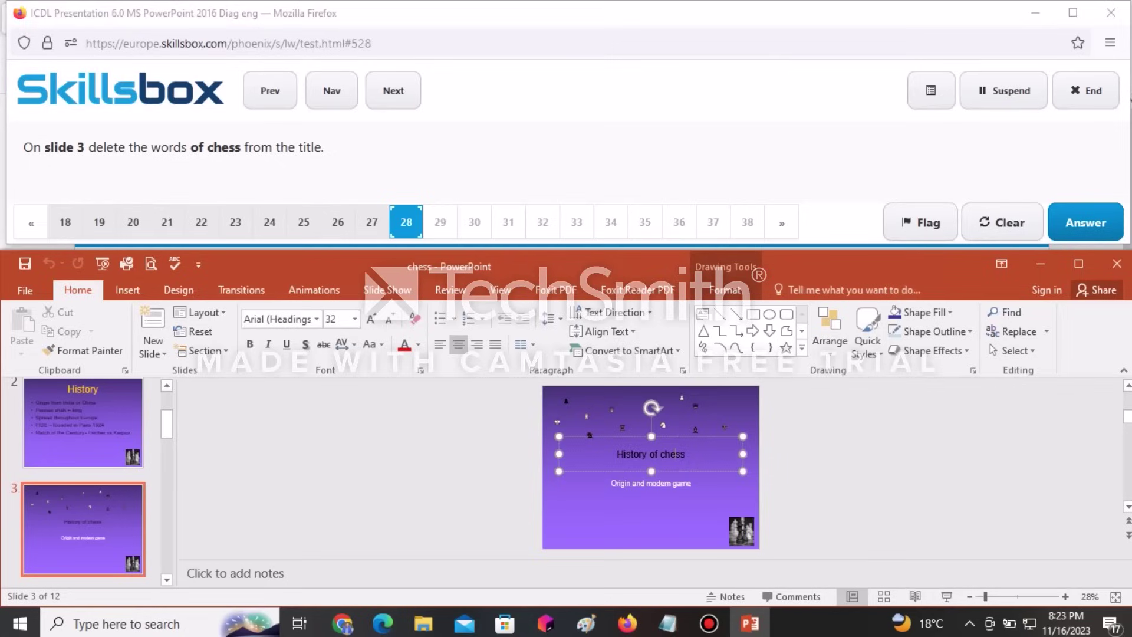
pyautogui.press('BackSpace')
pyautogui.press('BackSpace')
pyautogui.press('BackSpace')
pyautogui.press('BackSpace')
pyautogui.press('BackSpace')
pyautogui.press('BackSpace')
pyautogui.press('BackSpace')
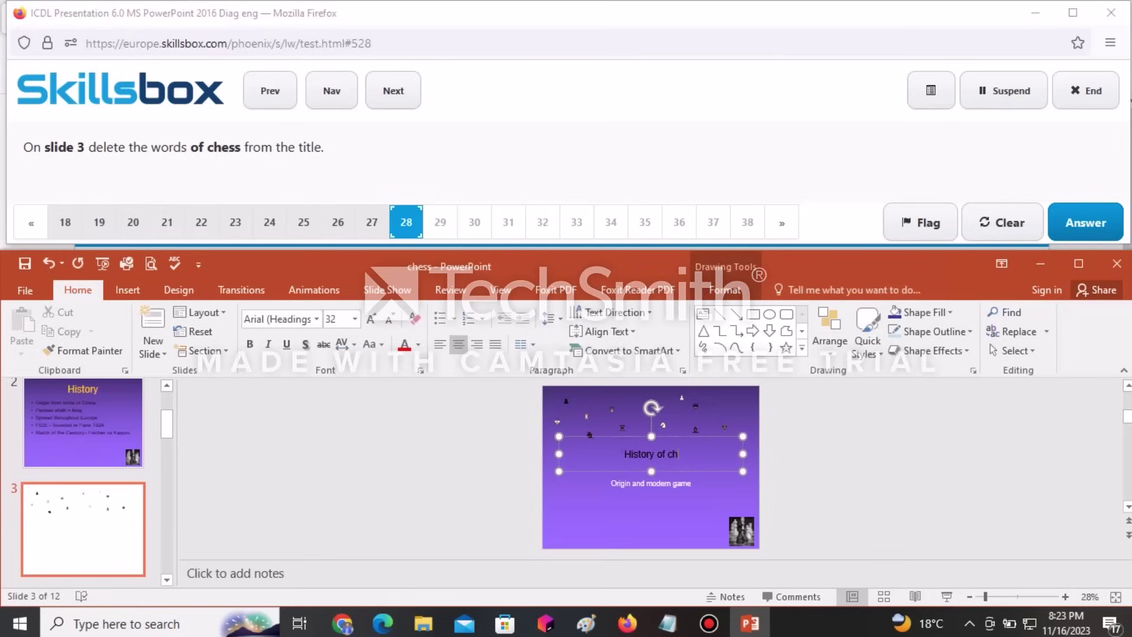
pyautogui.press('BackSpace')
pyautogui.press('BackSpace')
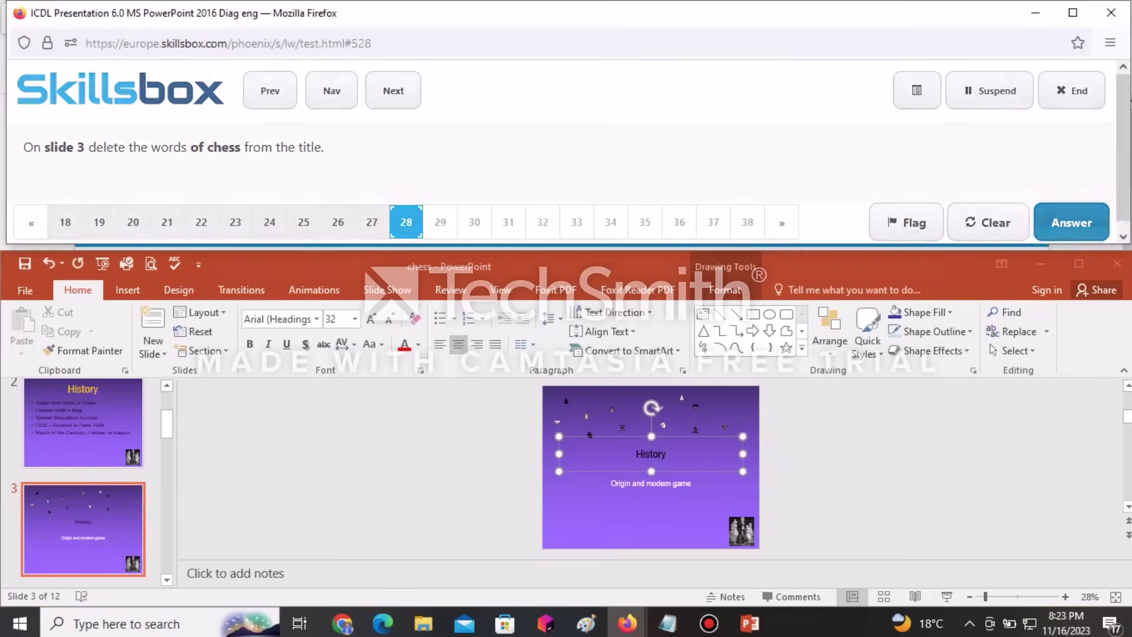
pyautogui.click(1086, 222)
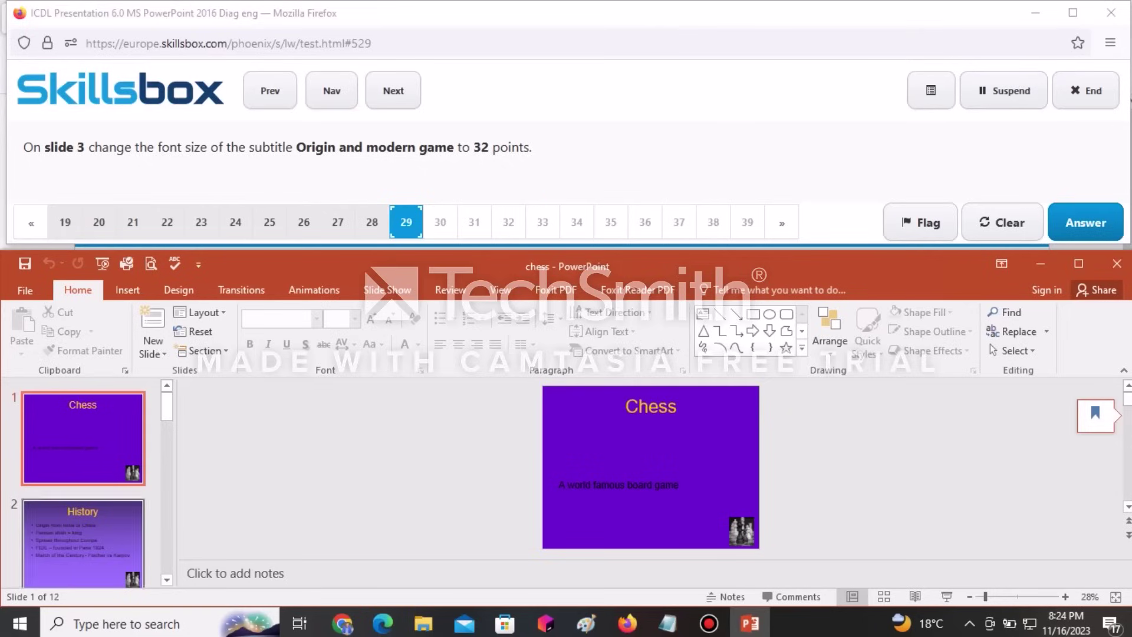
# Step: Set the font size of the subtitle "Origin and modern game" on slide 3 to 32 points and submit the answer to question 29
pyautogui.scroll(-3, 83, 484)
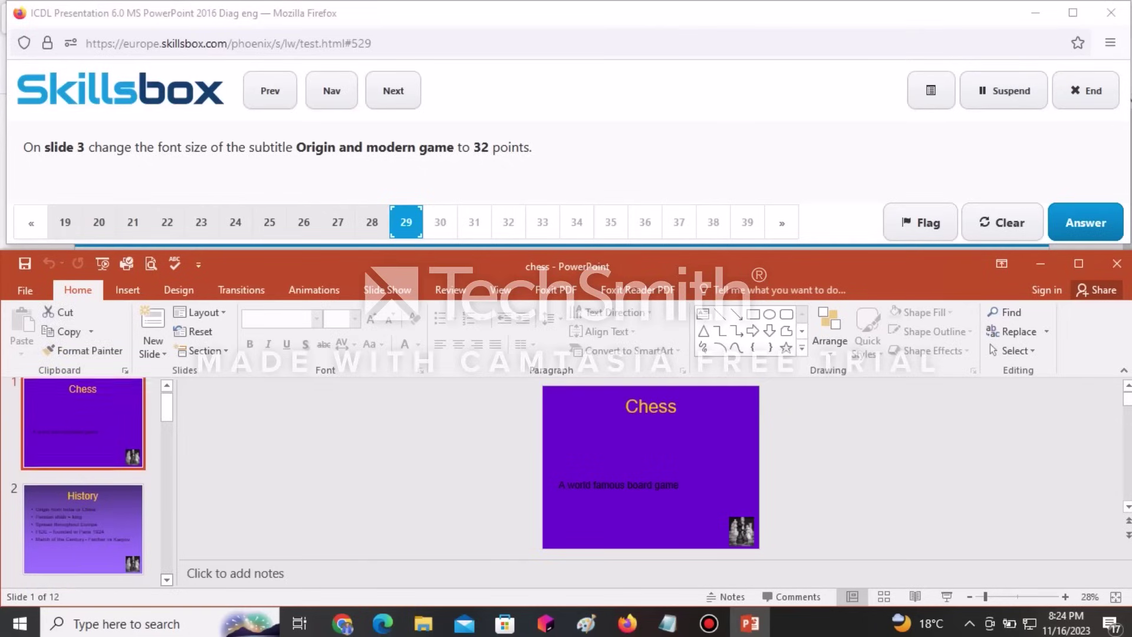
pyautogui.click(167, 580)
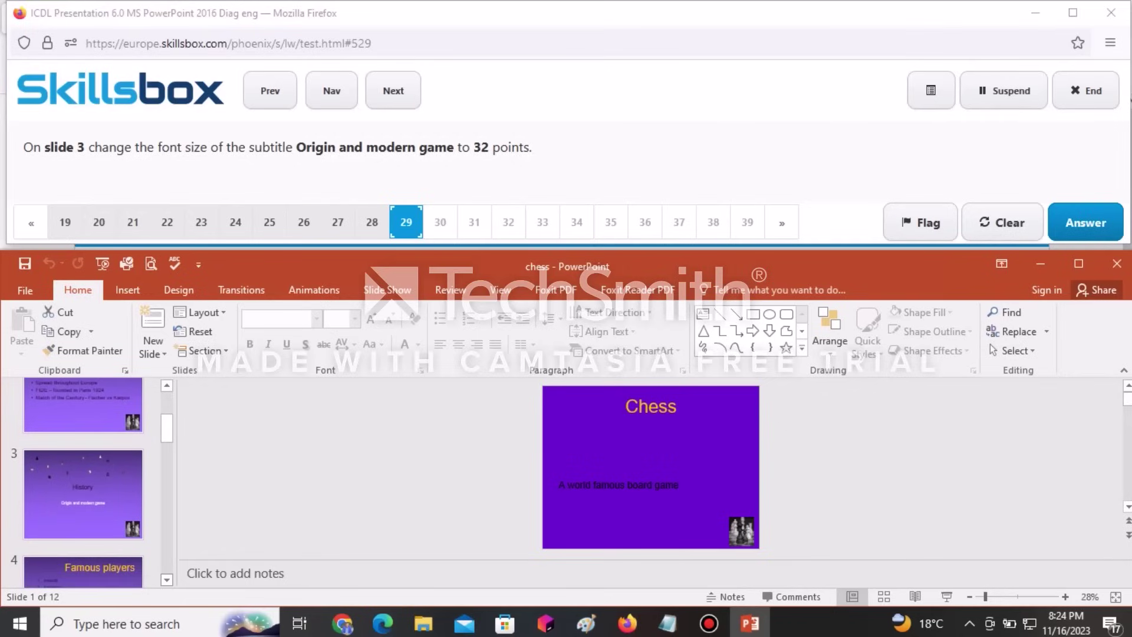
pyautogui.click(83, 495)
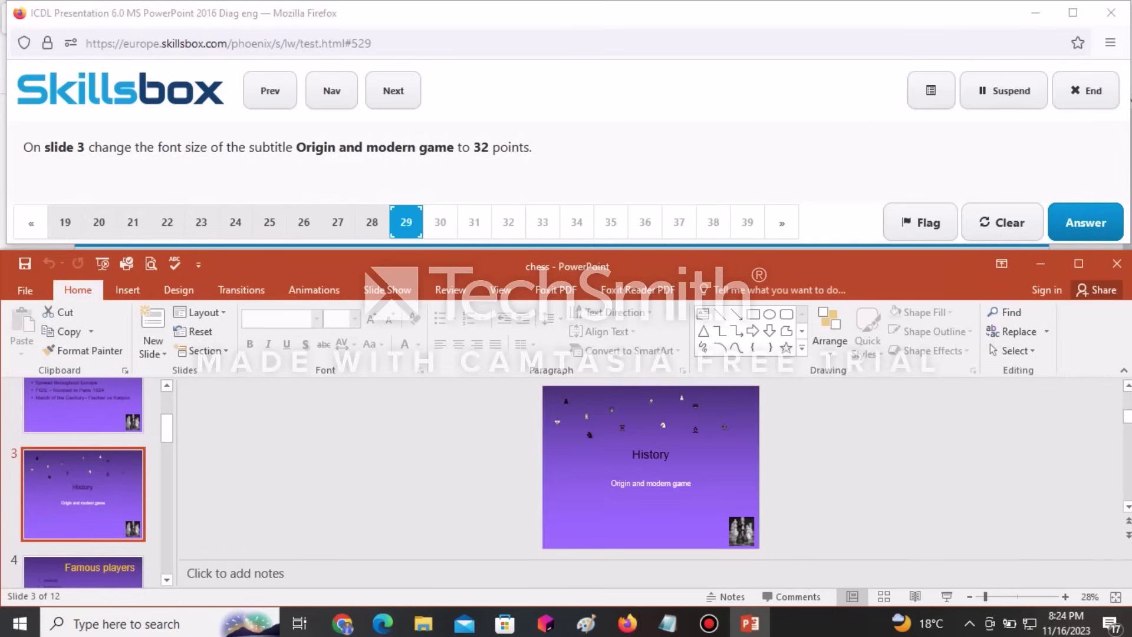
pyautogui.click(651, 484)
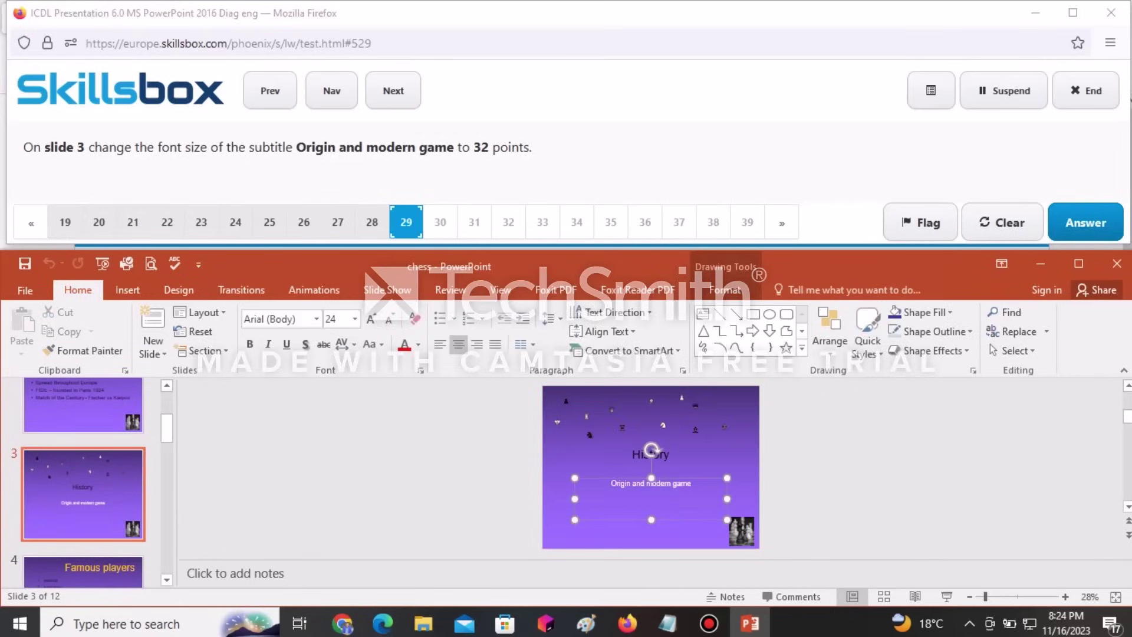
pyautogui.moveTo(693, 484); pyautogui.dragTo(609, 483)
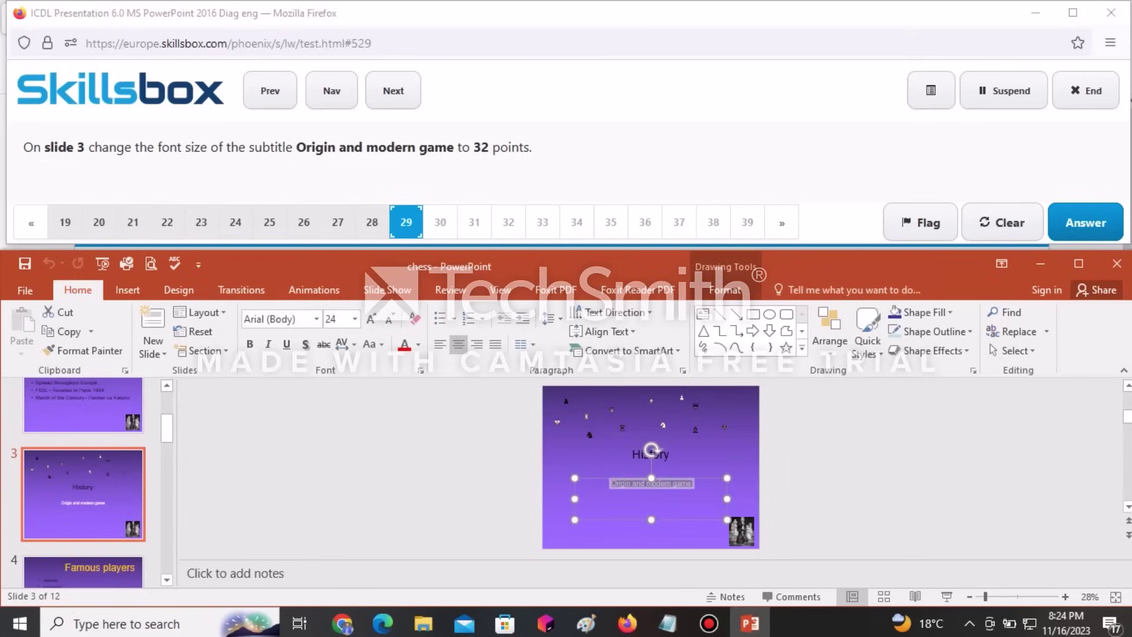
pyautogui.click(354, 319)
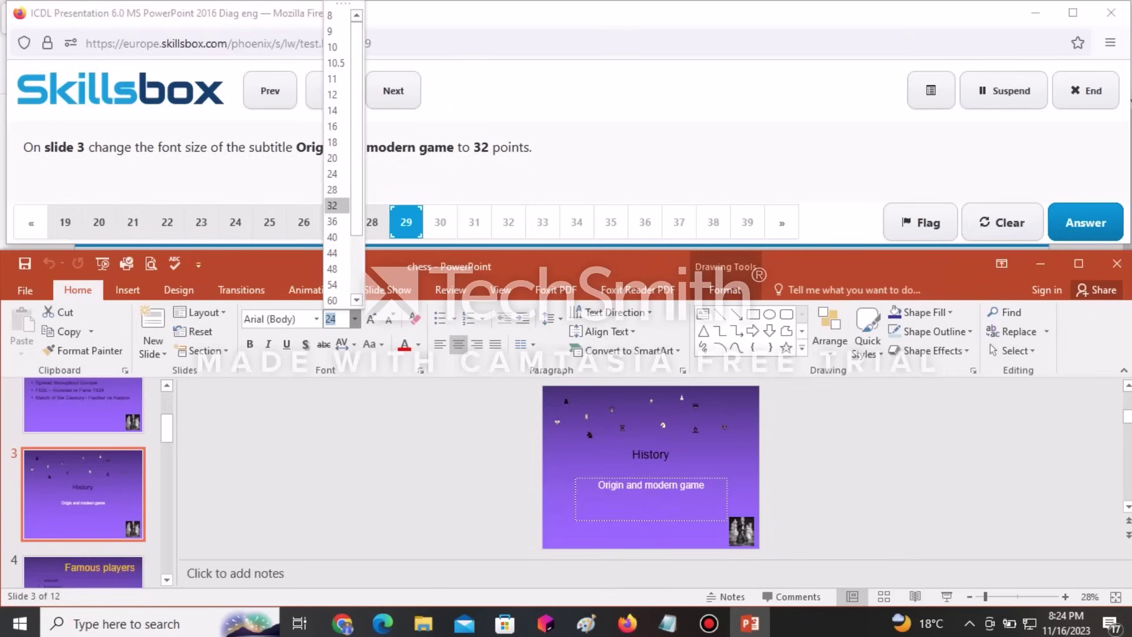
pyautogui.click(334, 205)
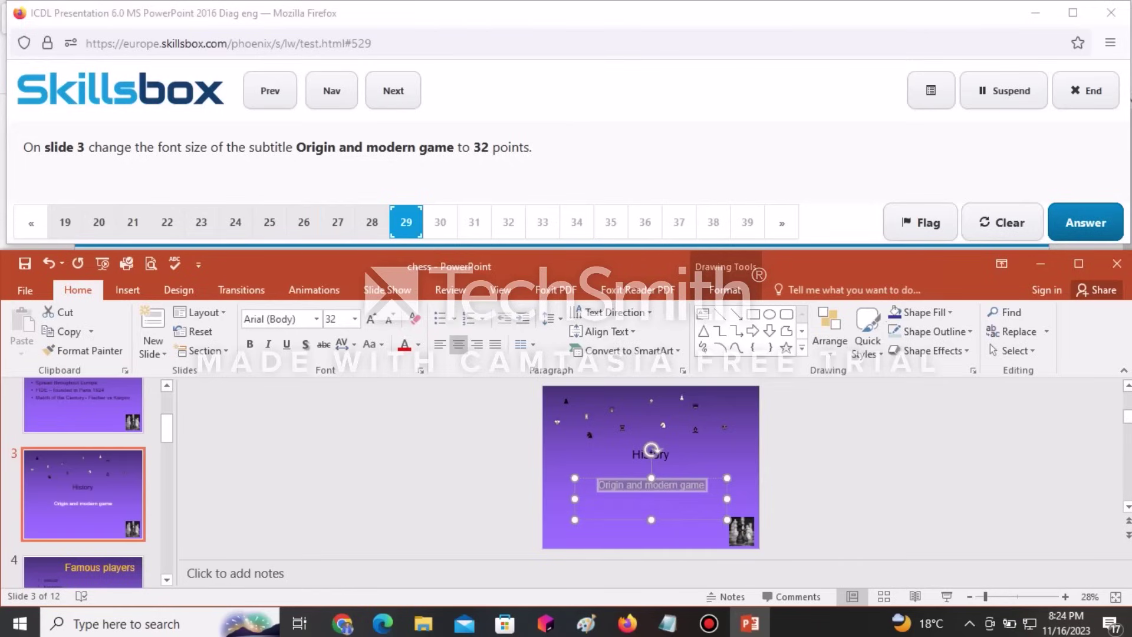
pyautogui.click(1085, 222)
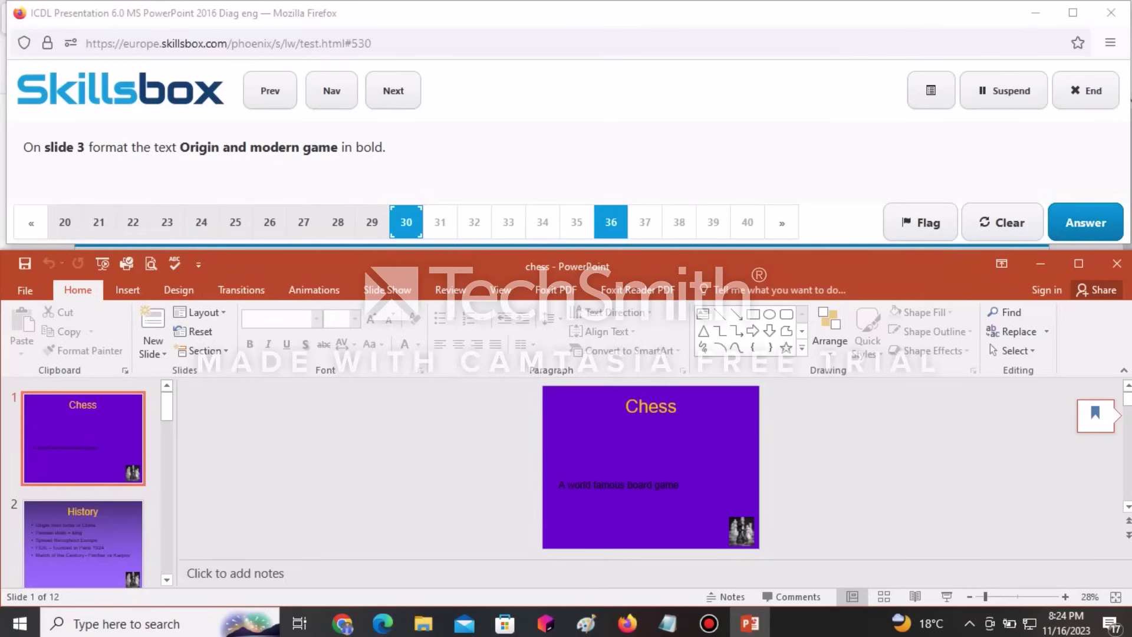
# Step: Format the subtitle "Origin and modern game" on slide 3 in bold and submit the answer to question 30
pyautogui.scroll(-3, 82, 484)
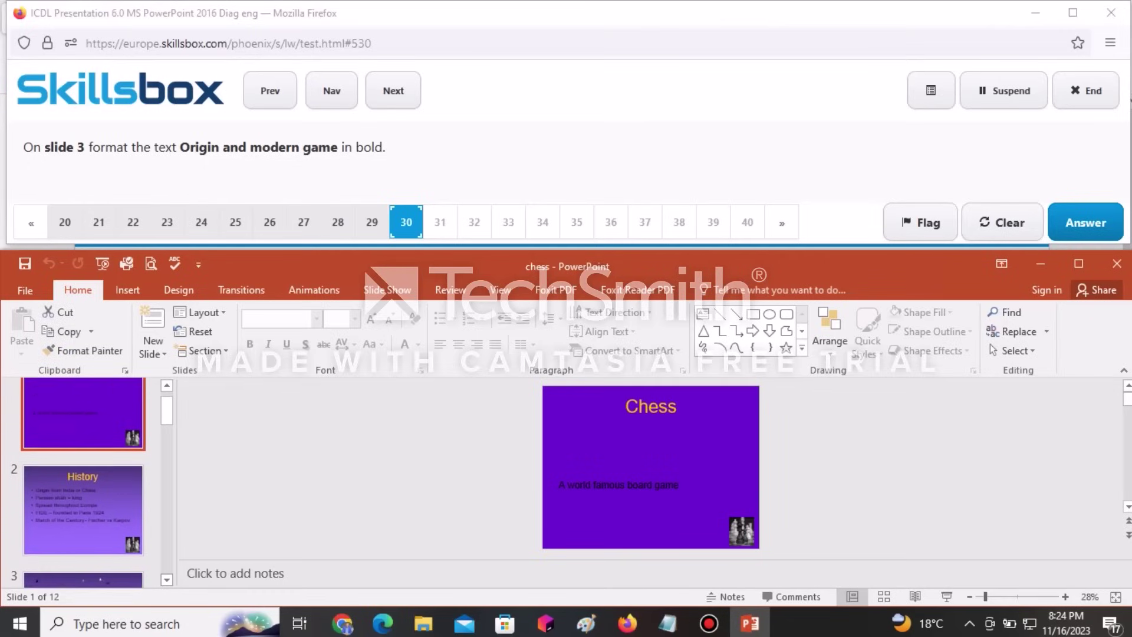
pyautogui.click(83, 530)
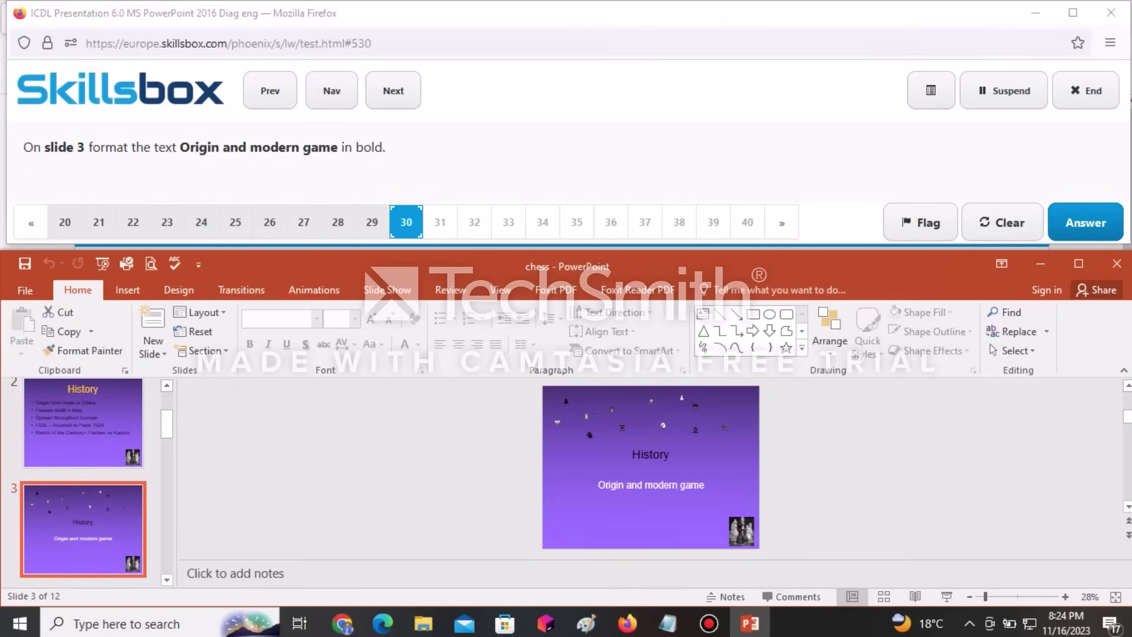
pyautogui.click(692, 485)
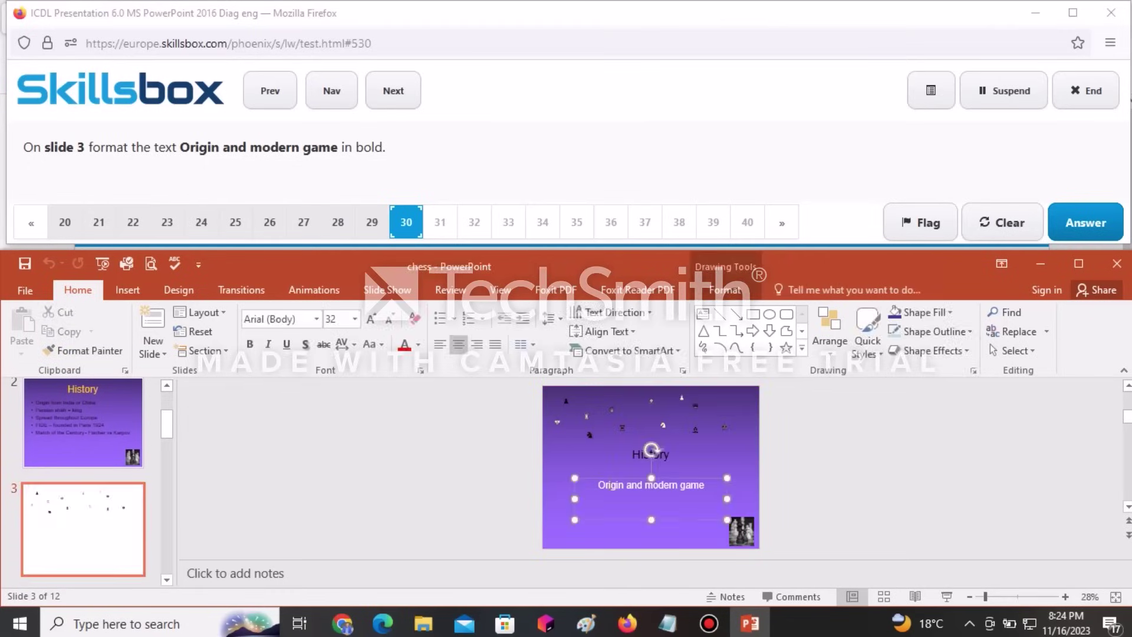
pyautogui.tripleClick(692, 486)
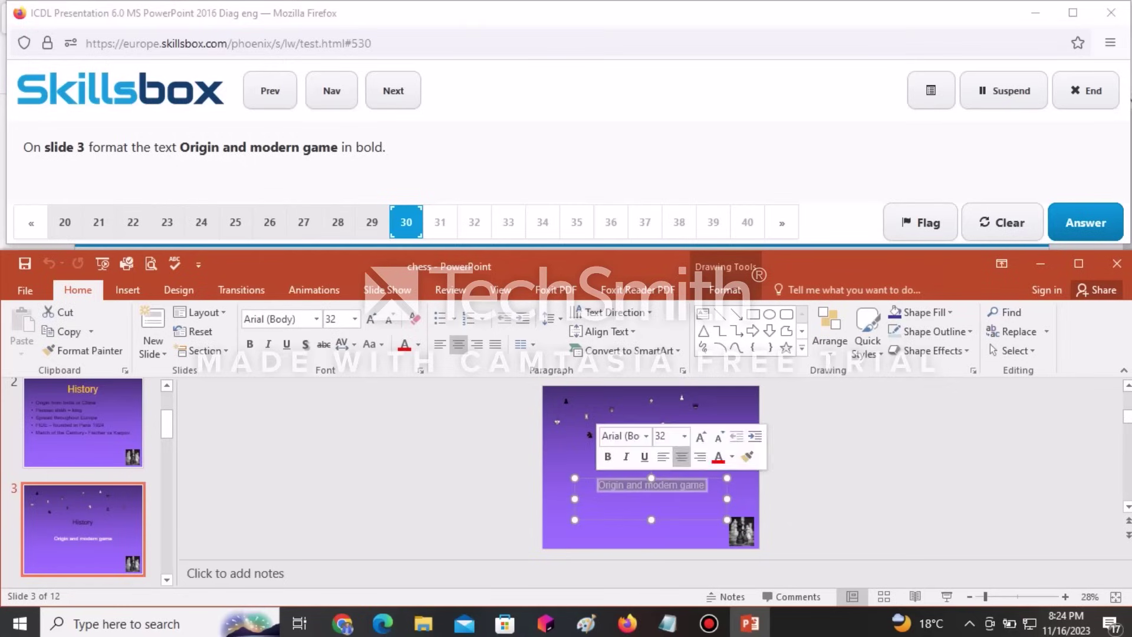
pyautogui.click(250, 345)
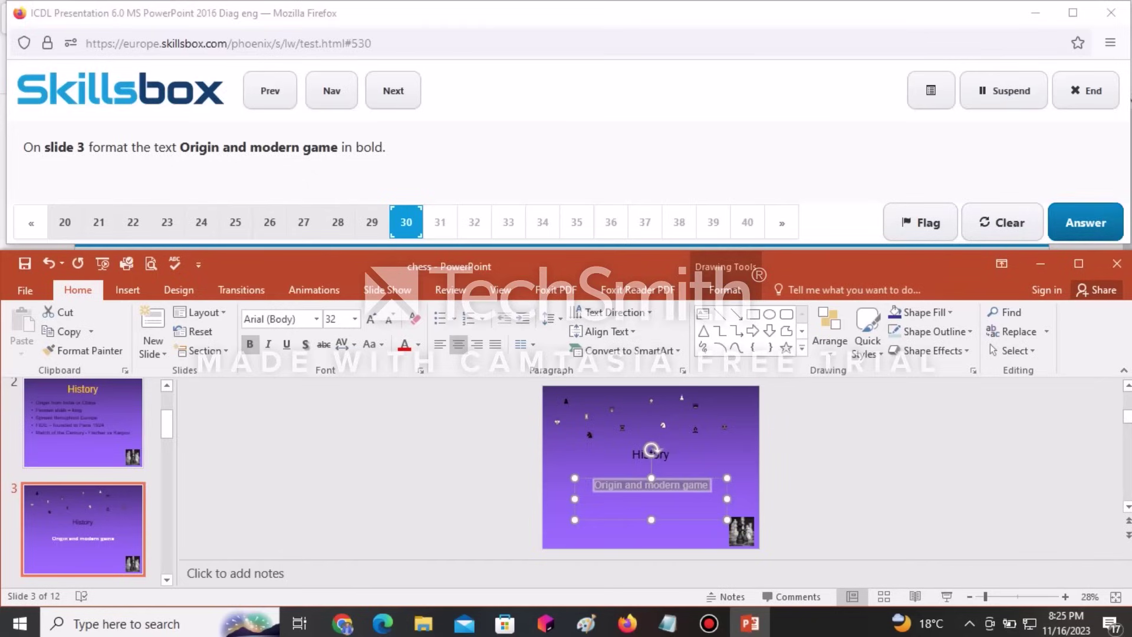
pyautogui.click(1085, 222)
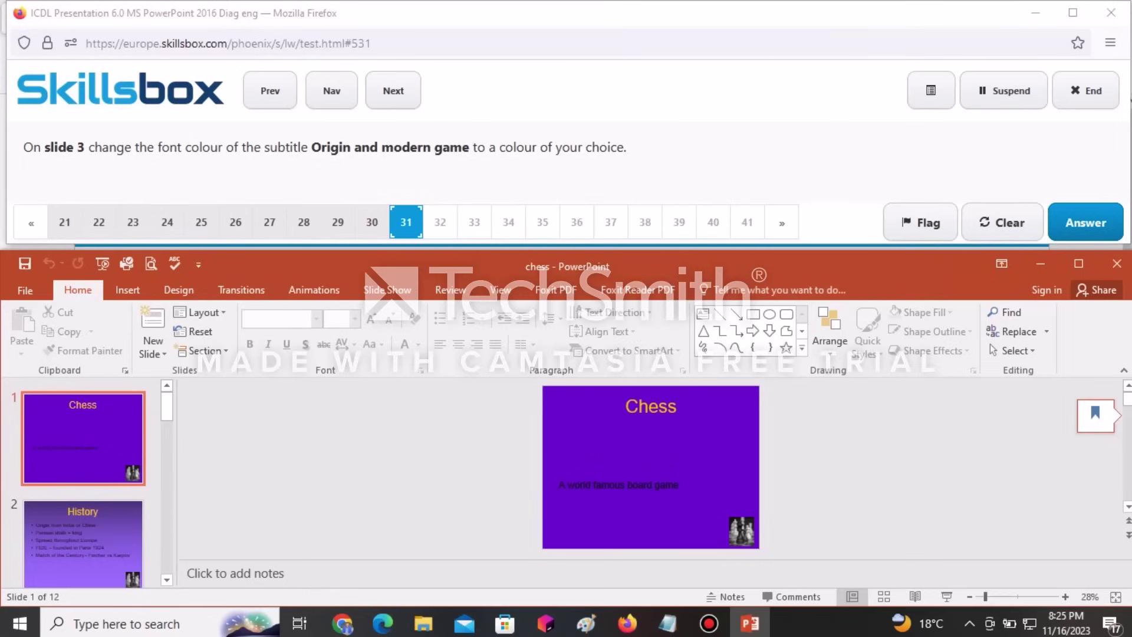
# Step: Change the font colour of the subtitle "Origin and modern game" on slide 3 to standard dark red and submit the answer to question 31
pyautogui.scroll(-3, 82, 484)
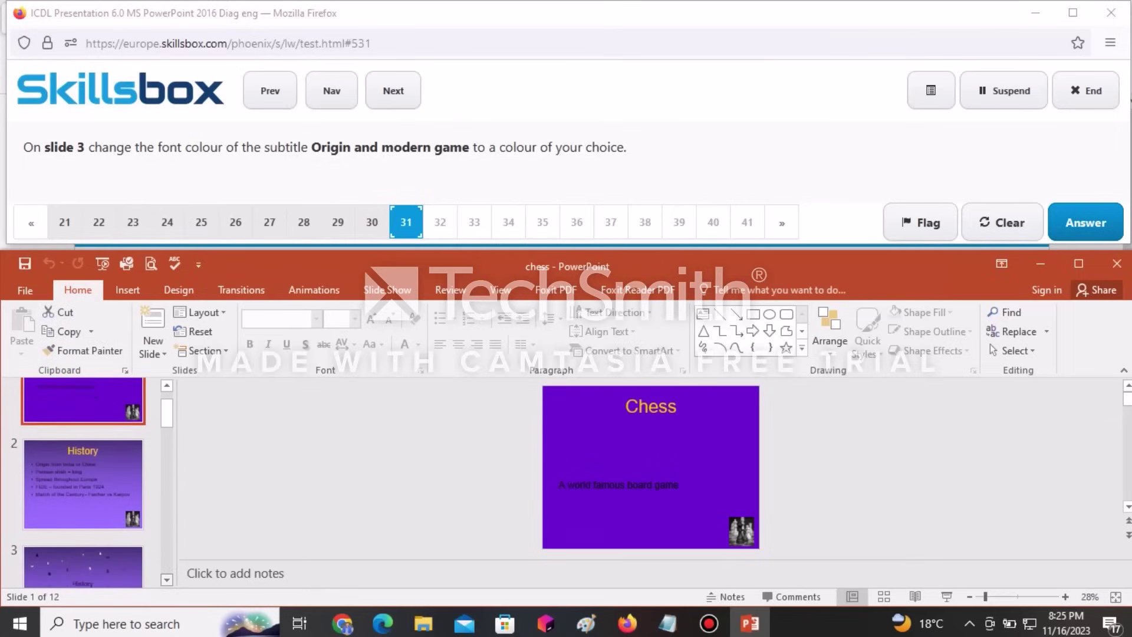
pyautogui.scroll(-1, 82, 512)
pyautogui.click(83, 512)
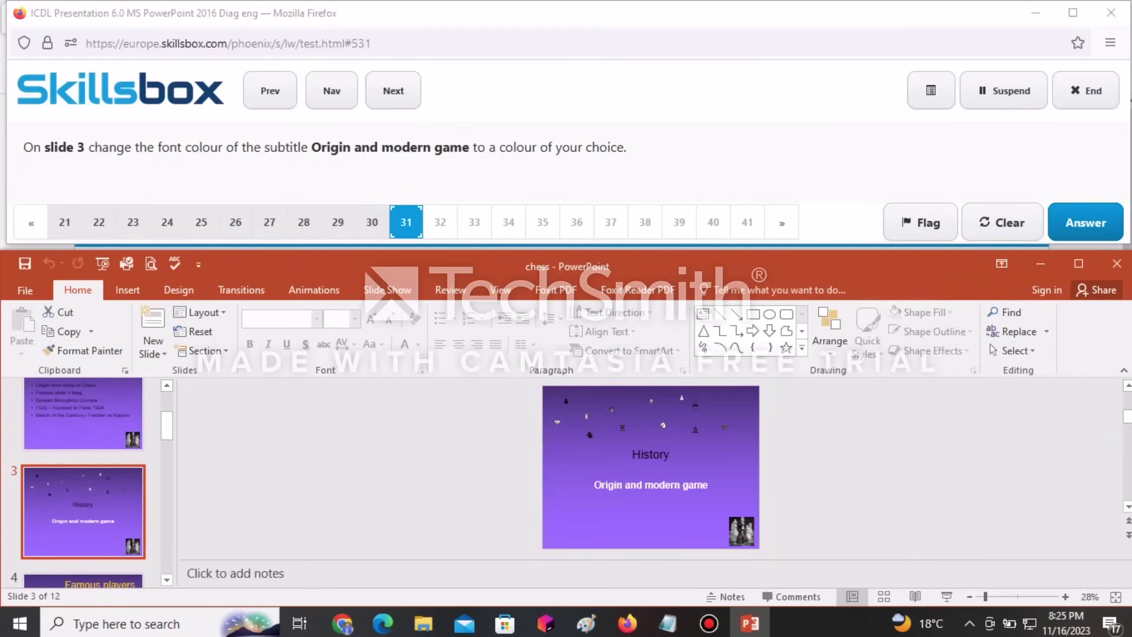
pyautogui.moveTo(710, 485); pyautogui.dragTo(592, 485)
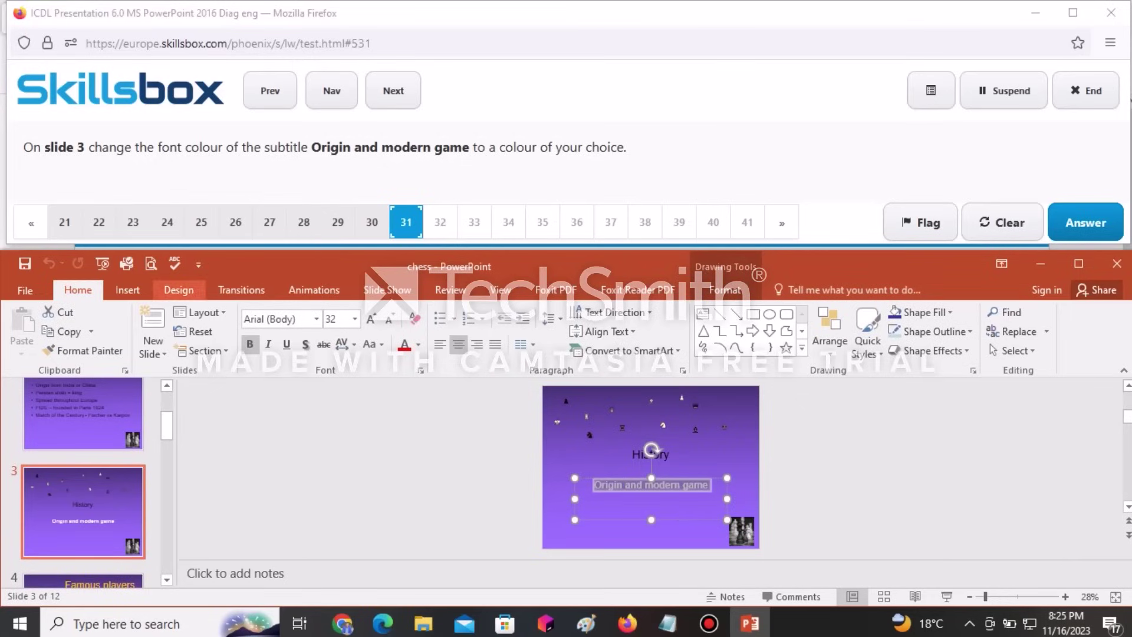
pyautogui.click(418, 344)
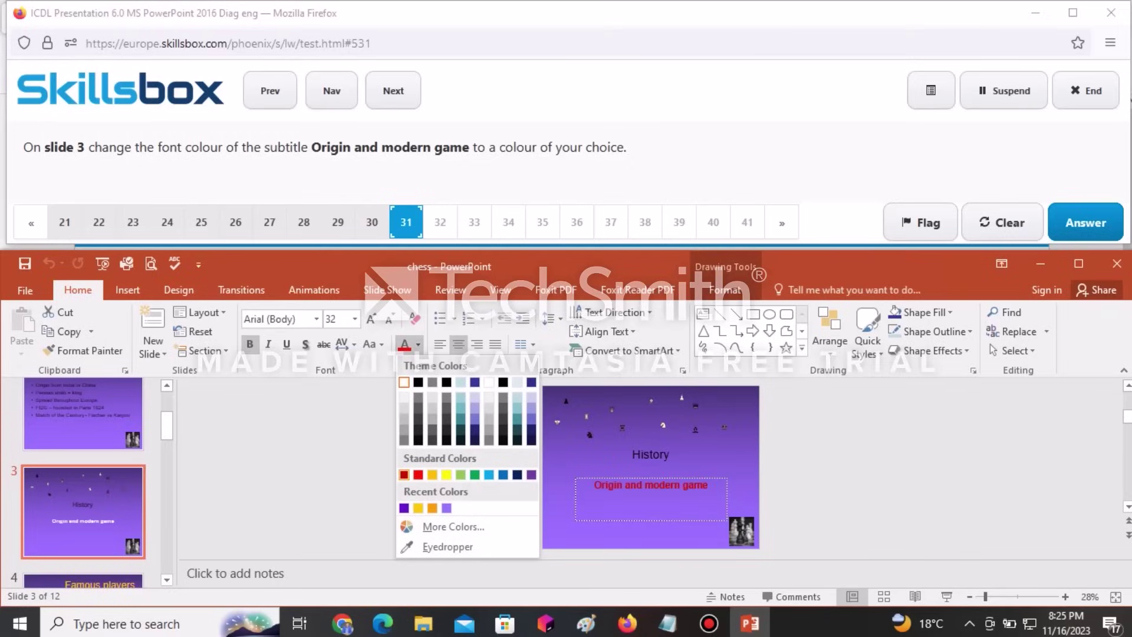
pyautogui.click(404, 475)
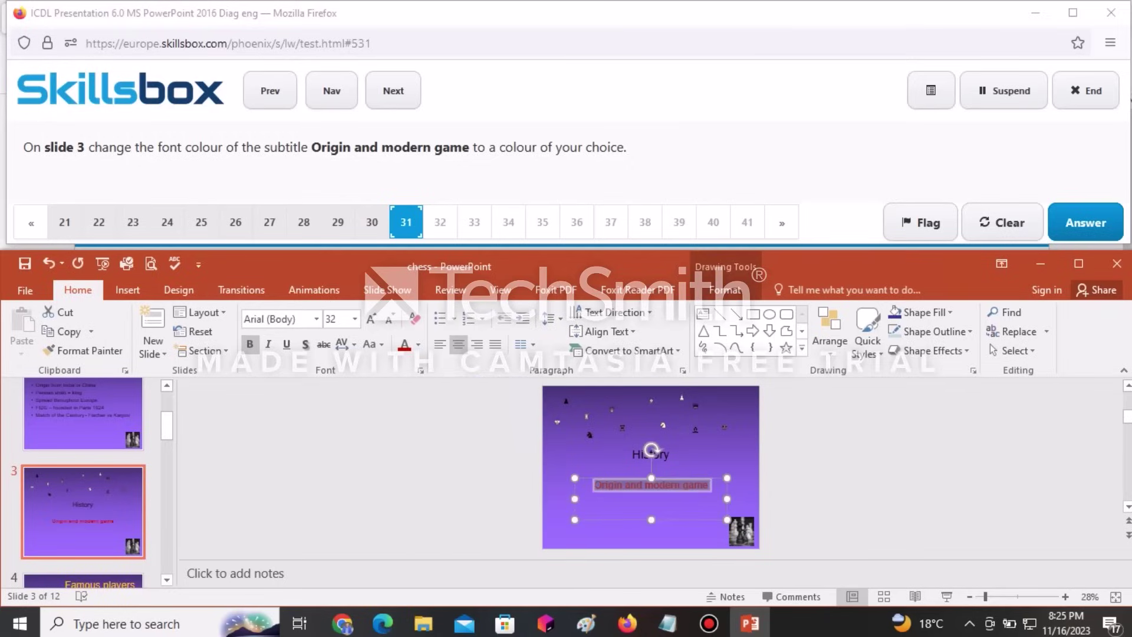
pyautogui.click(1085, 223)
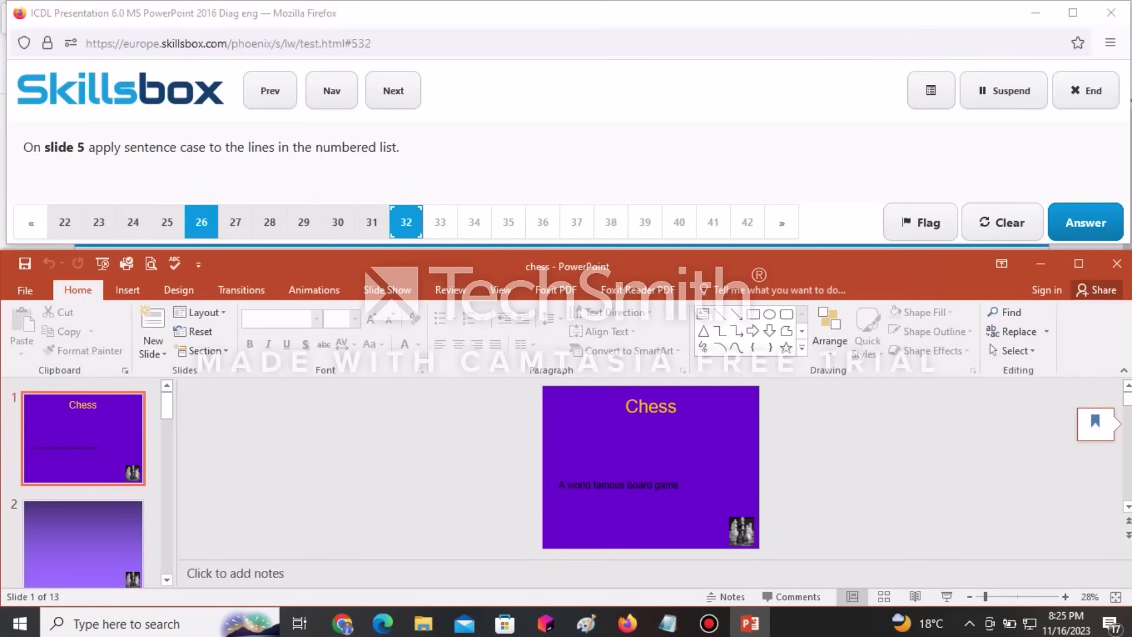
# Step: Apply sentence case to all five lines of the numbered list on slide 5 and submit the answer to question 32
pyautogui.click(167, 580)
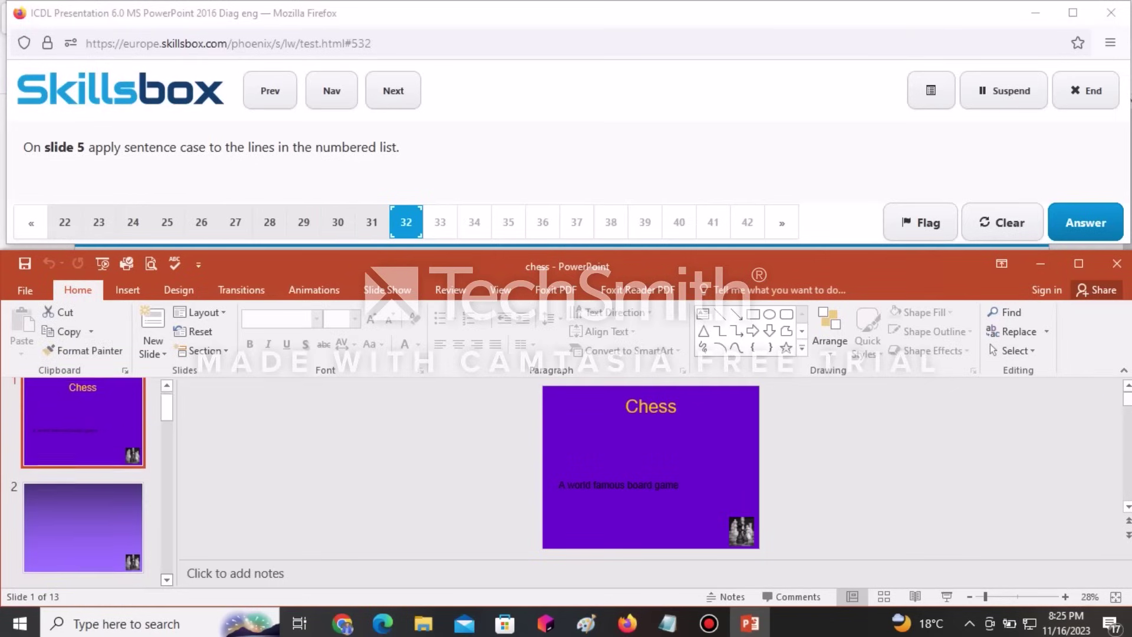
pyautogui.scroll(-6, 83, 482)
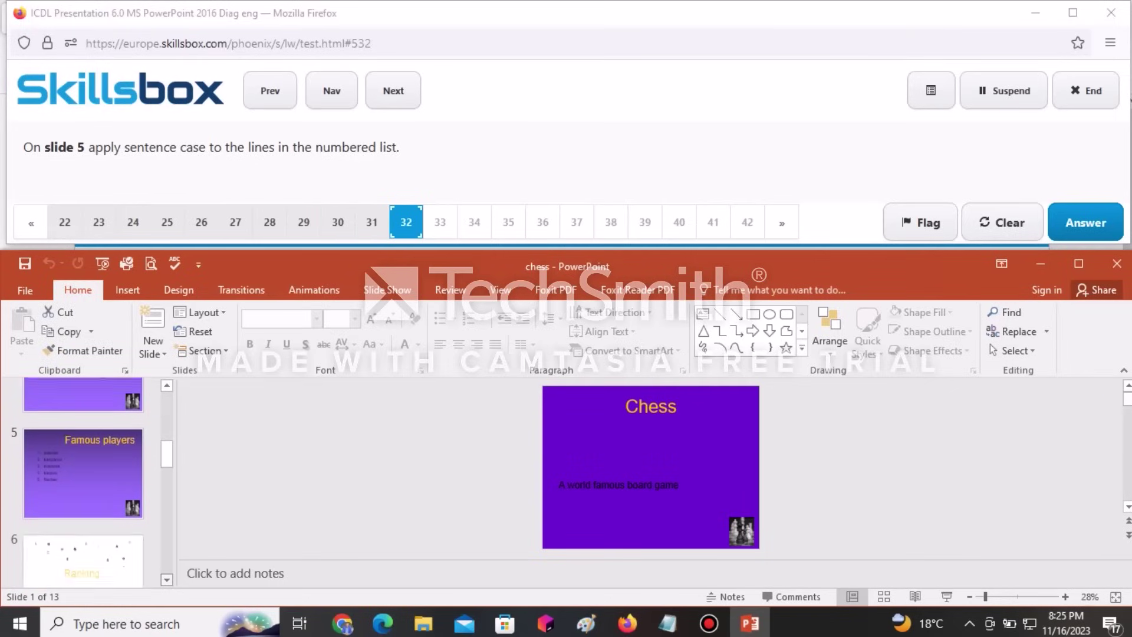
pyautogui.click(83, 446)
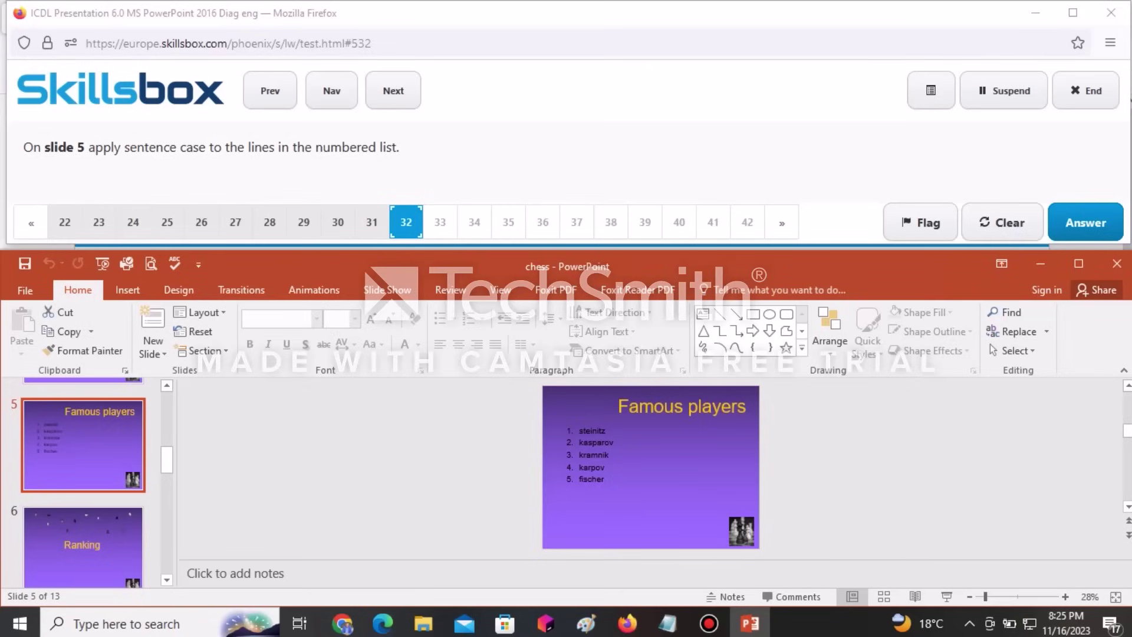
pyautogui.moveTo(606, 479); pyautogui.dragTo(579, 431)
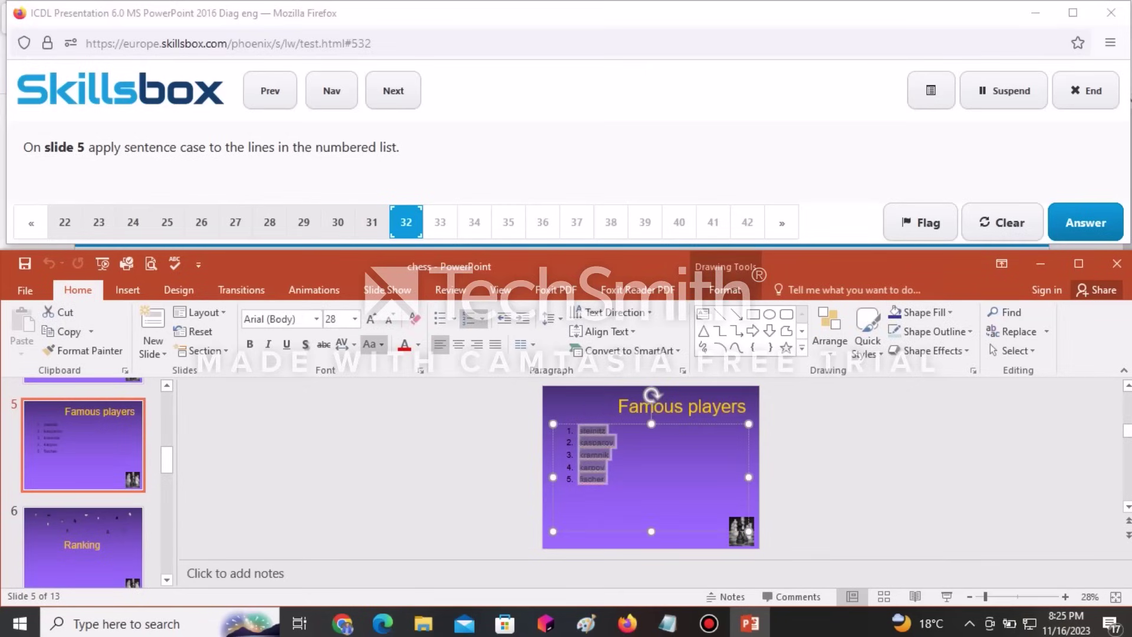
pyautogui.click(373, 343)
pyautogui.press('s')
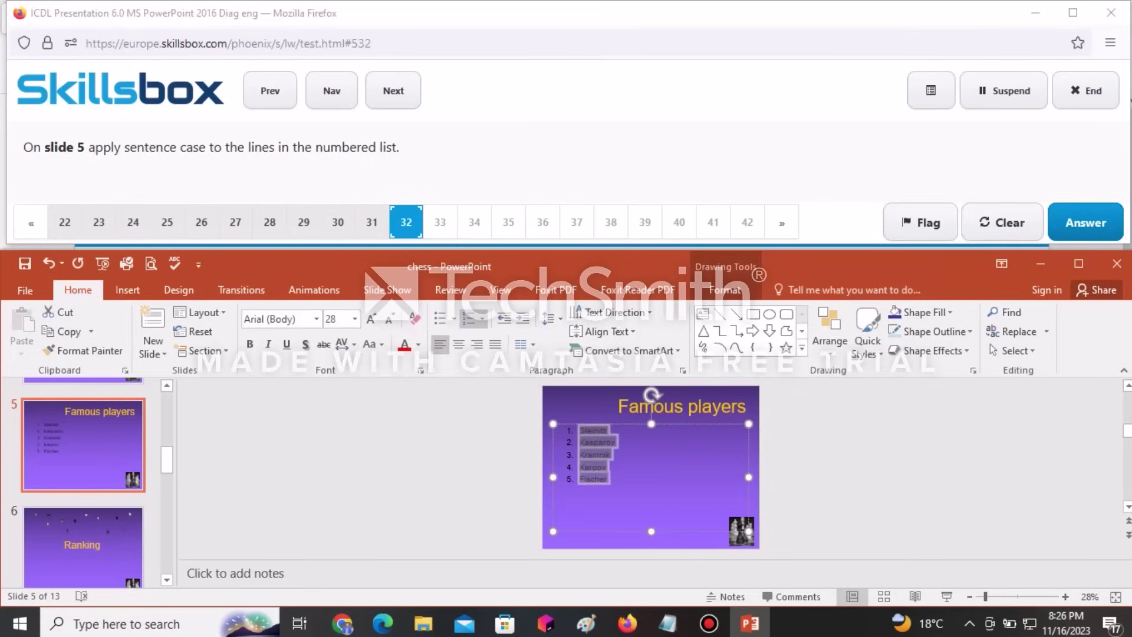
pyautogui.click(1085, 223)
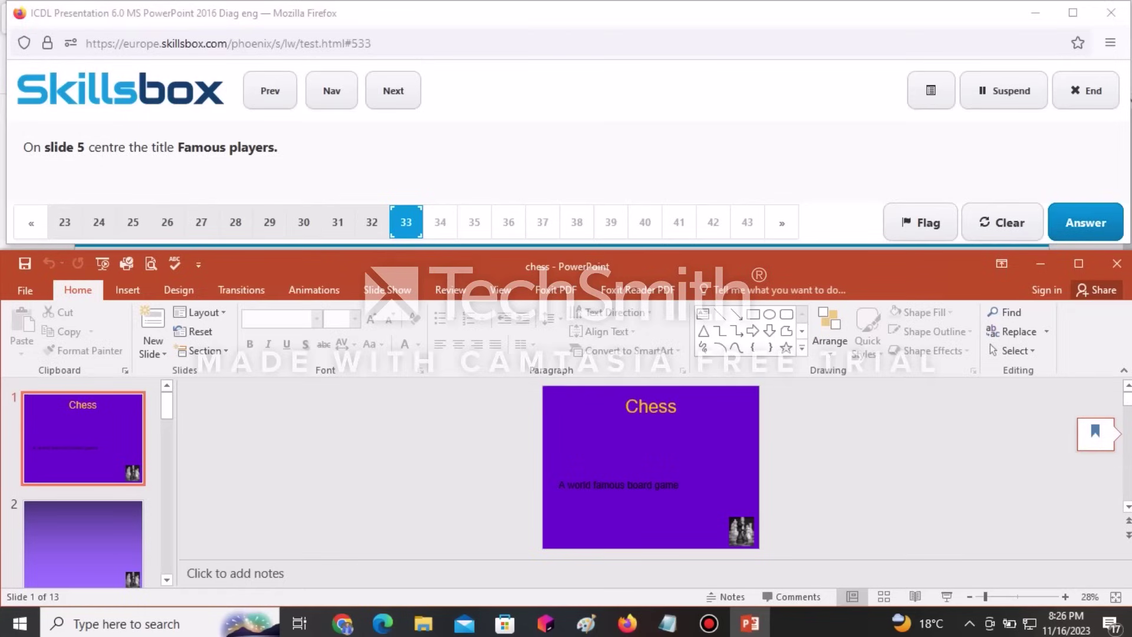
# Step: Centre the title "Famous players" on slide 5 and submit the answer to question 33
pyautogui.click(167, 580)
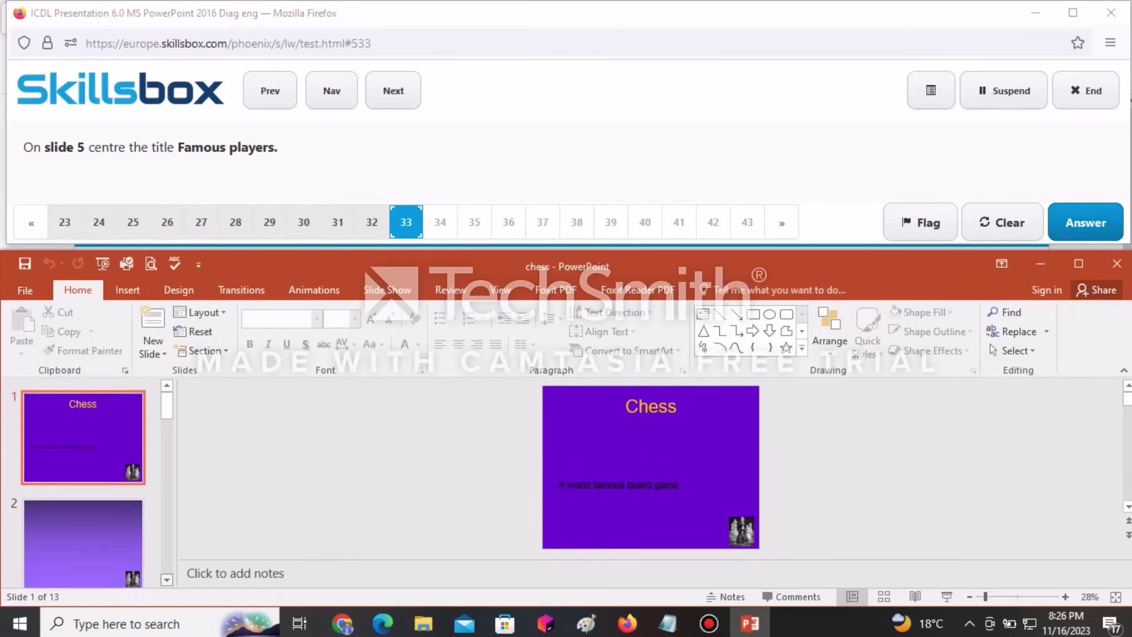
pyautogui.click(167, 579)
pyautogui.click(167, 580)
pyautogui.click(166, 580)
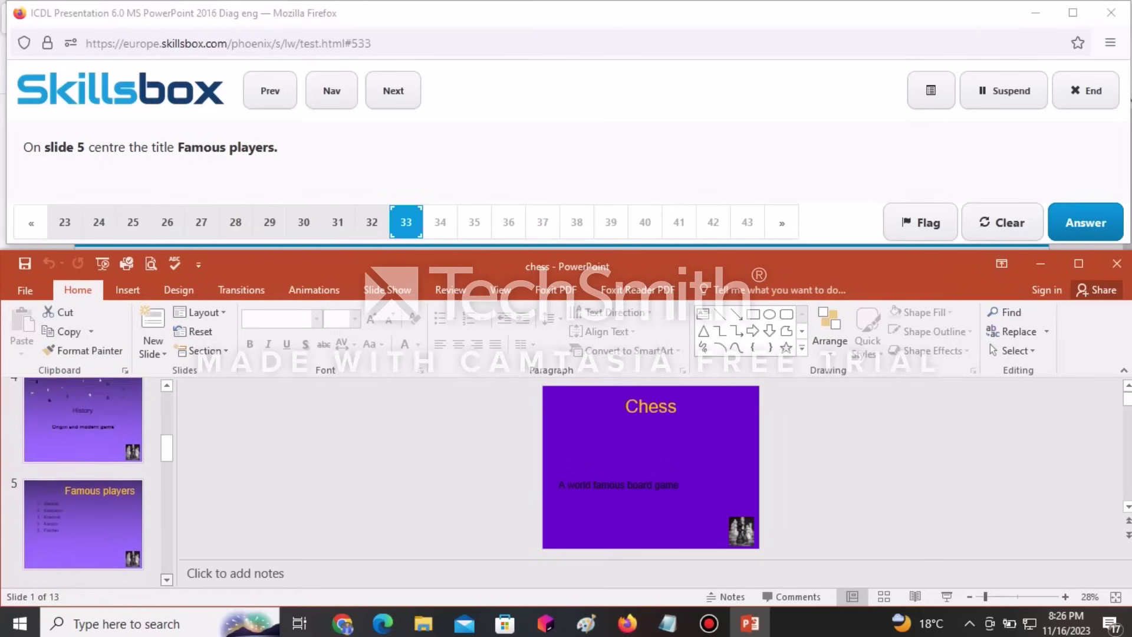
pyautogui.click(83, 462)
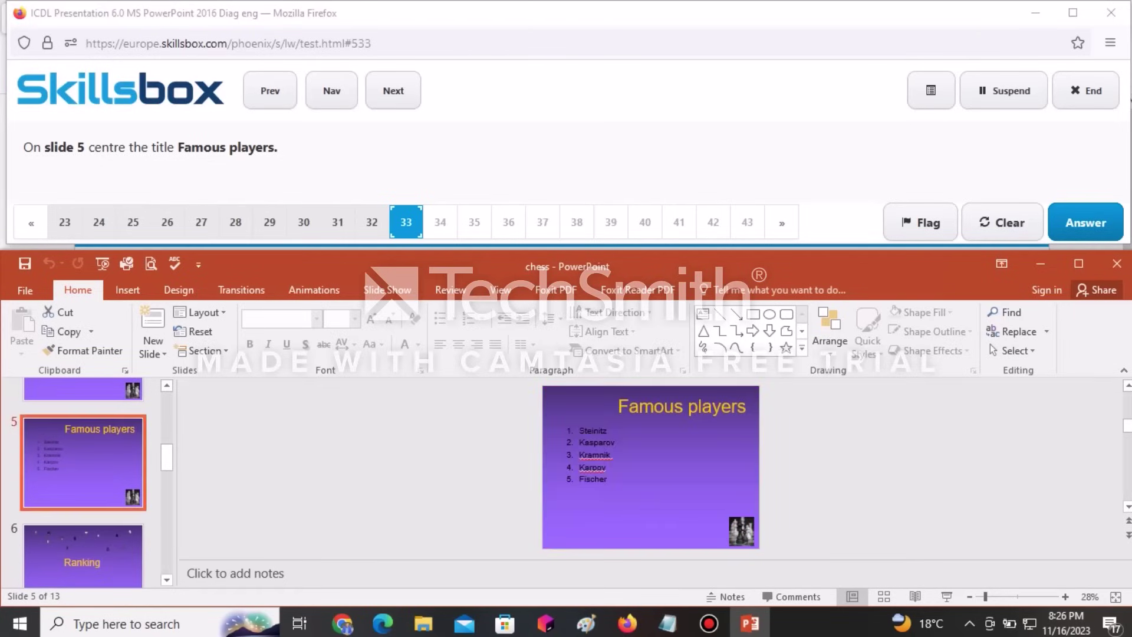
pyautogui.click(639, 408)
pyautogui.moveTo(618, 412); pyautogui.dragTo(748, 413)
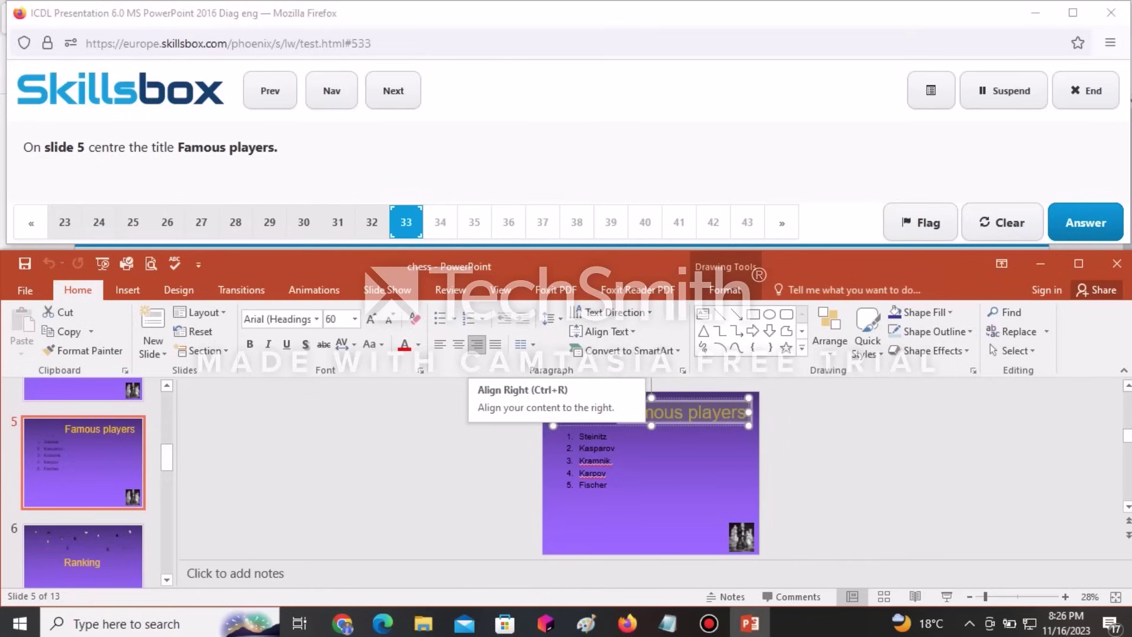
pyautogui.click(458, 343)
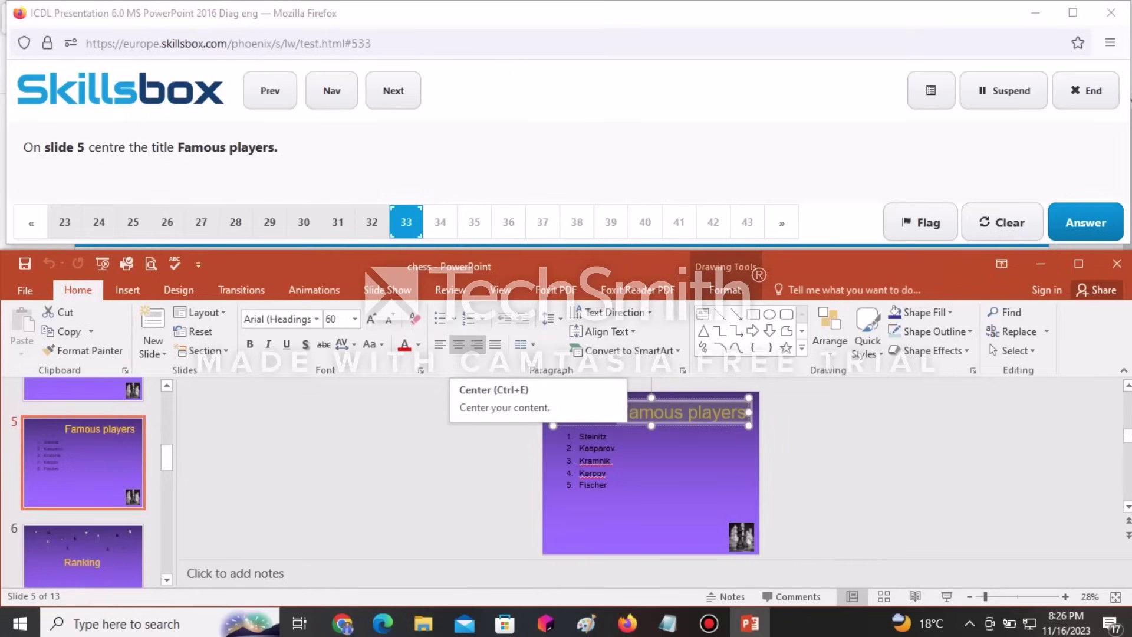
pyautogui.click(458, 344)
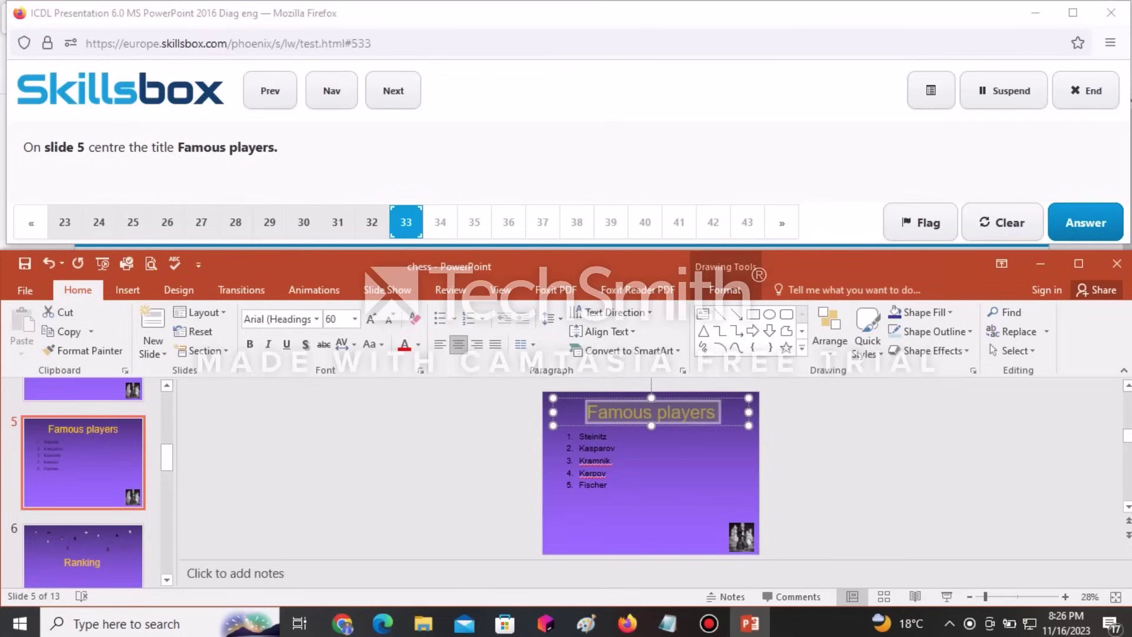
pyautogui.click(1085, 223)
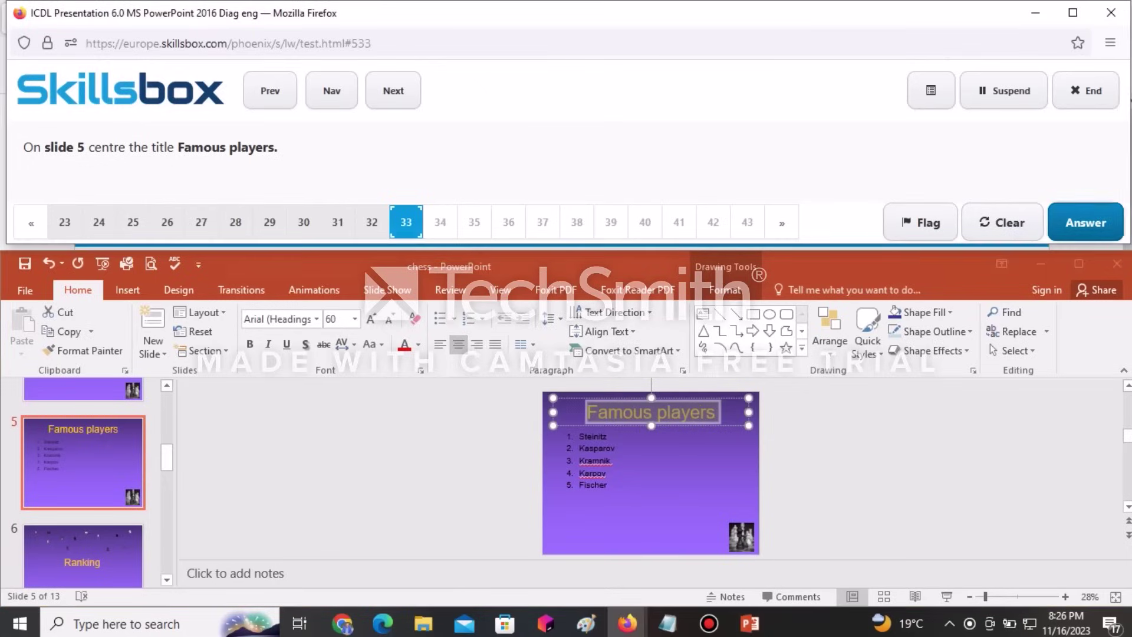
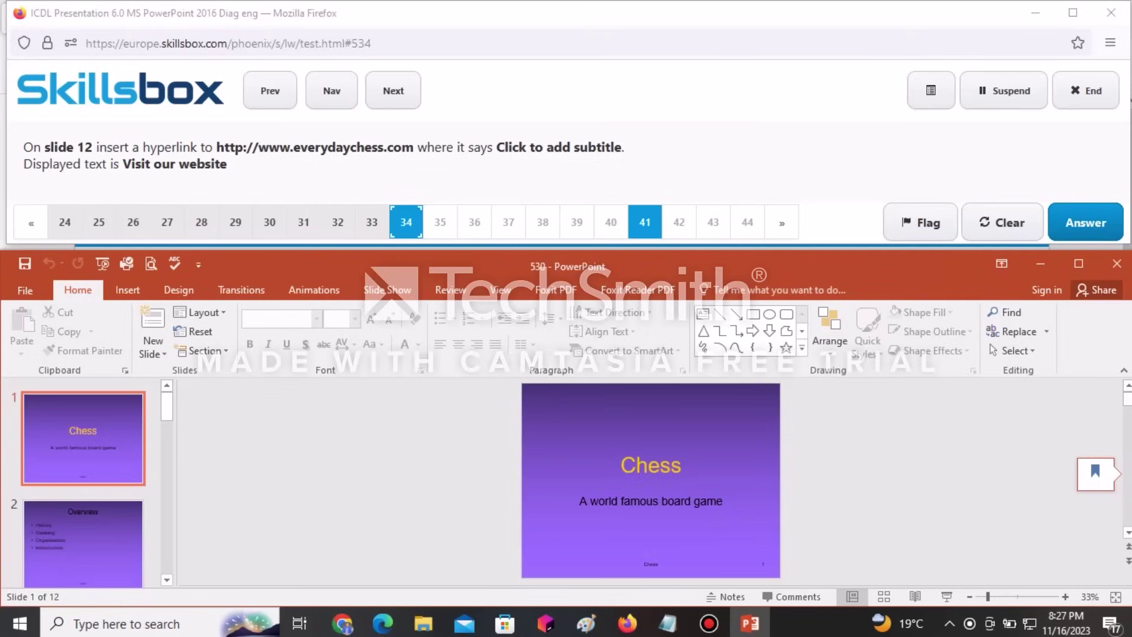
# Step: Place the text cursor in the empty subtitle placeholder below "Thank you !" on slide 12
pyautogui.scroll(-8, 83, 483)
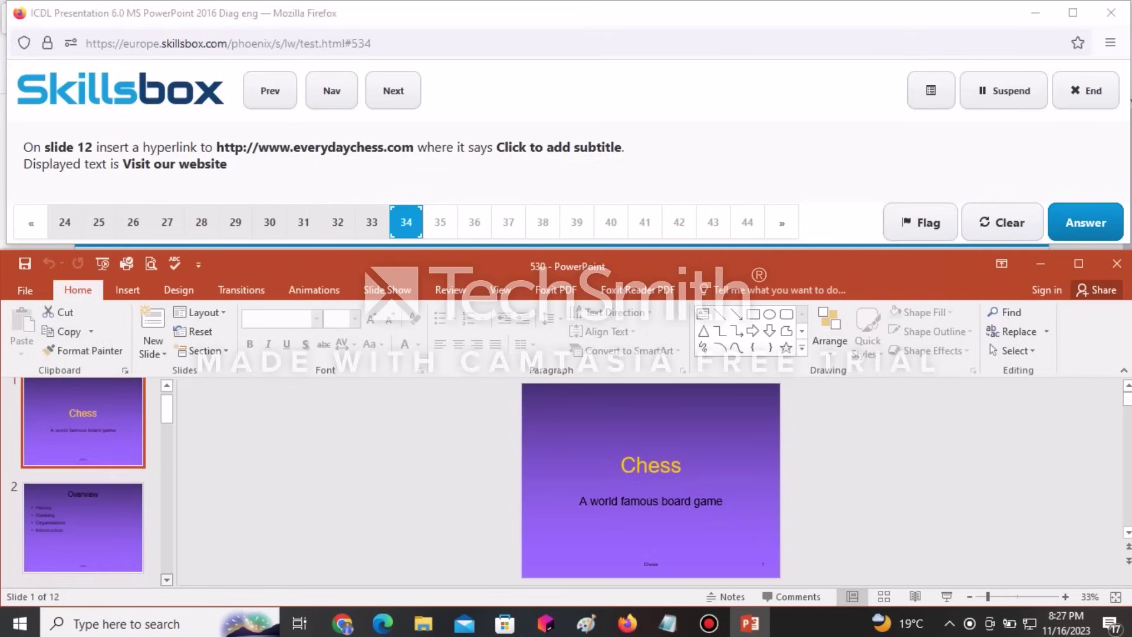
pyautogui.scroll(-10, 84, 483)
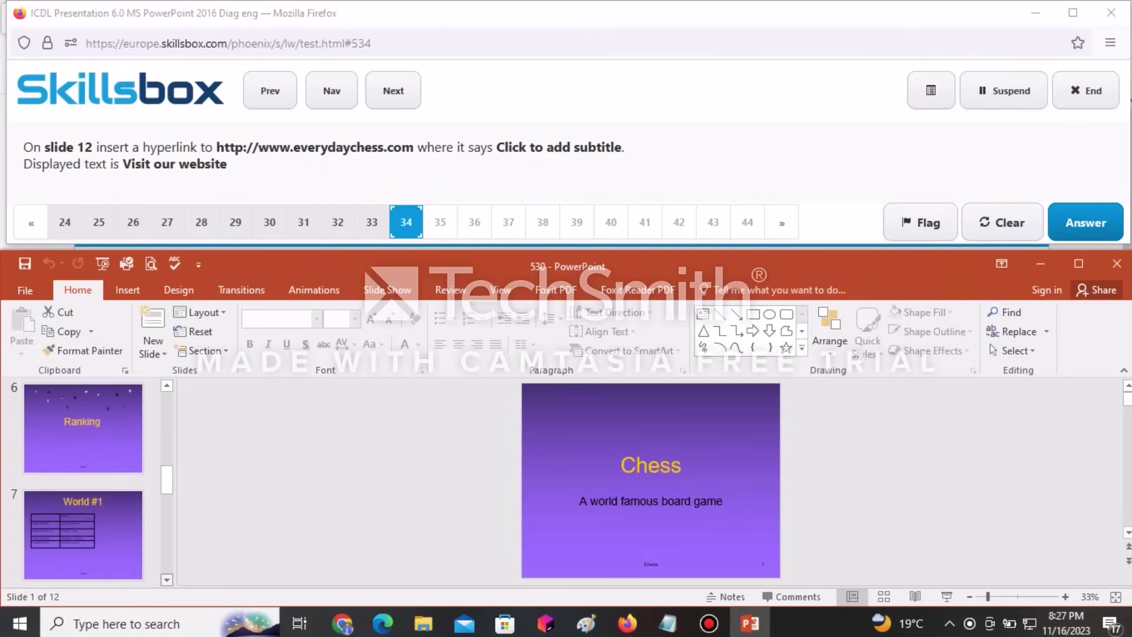
pyautogui.scroll(-2, 83, 482)
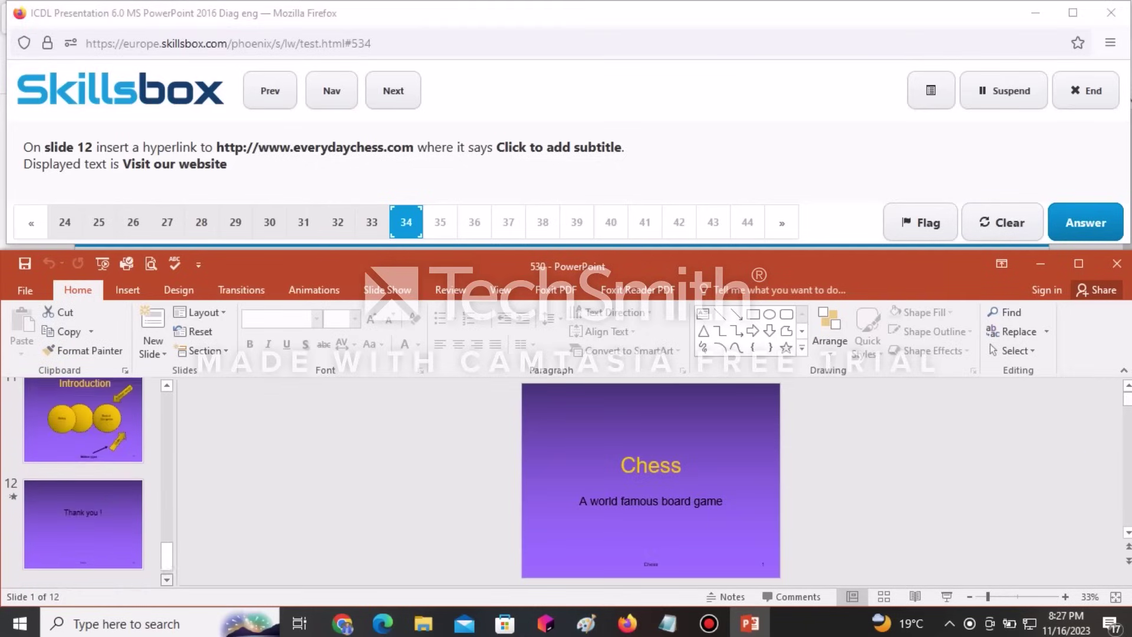
pyautogui.click(83, 520)
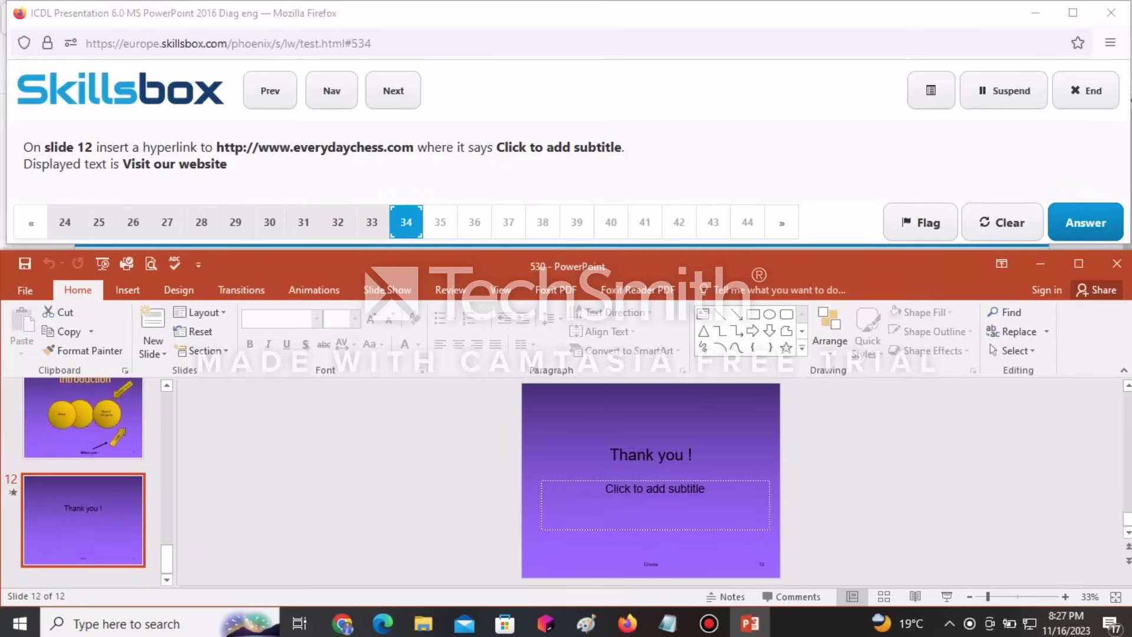
pyautogui.click(655, 489)
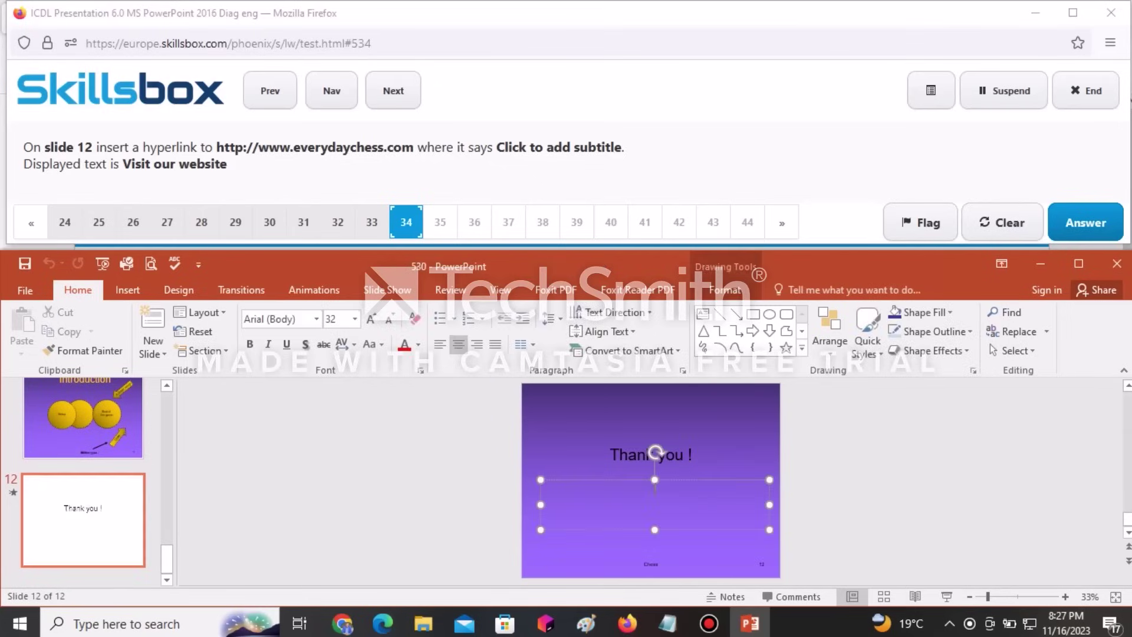
pyautogui.doubleClick(654, 490)
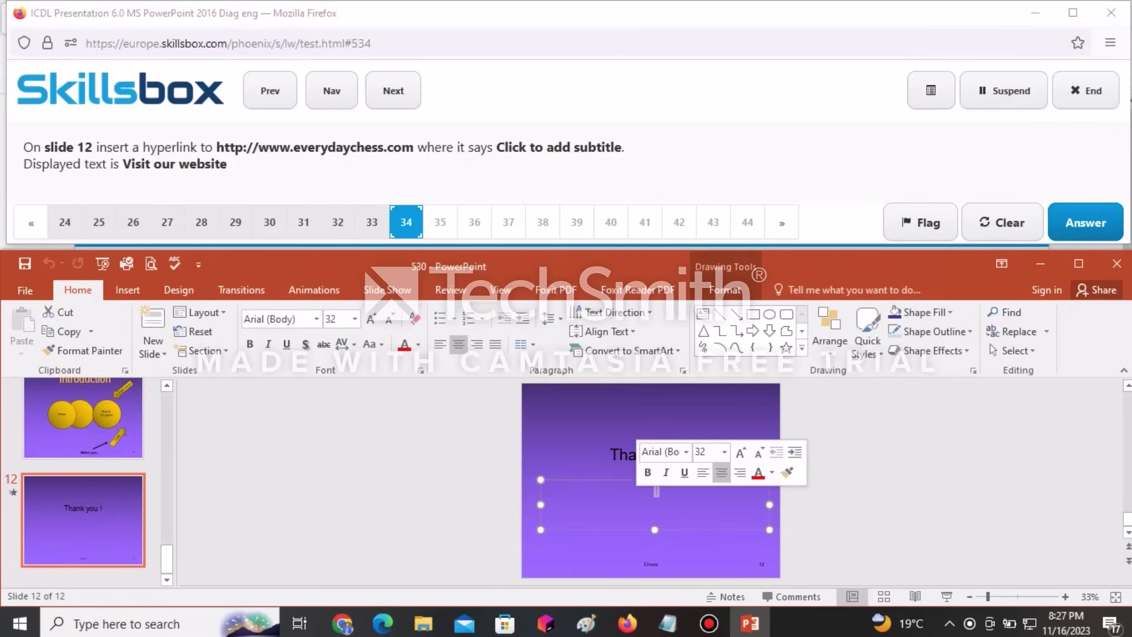
pyautogui.click(654, 490)
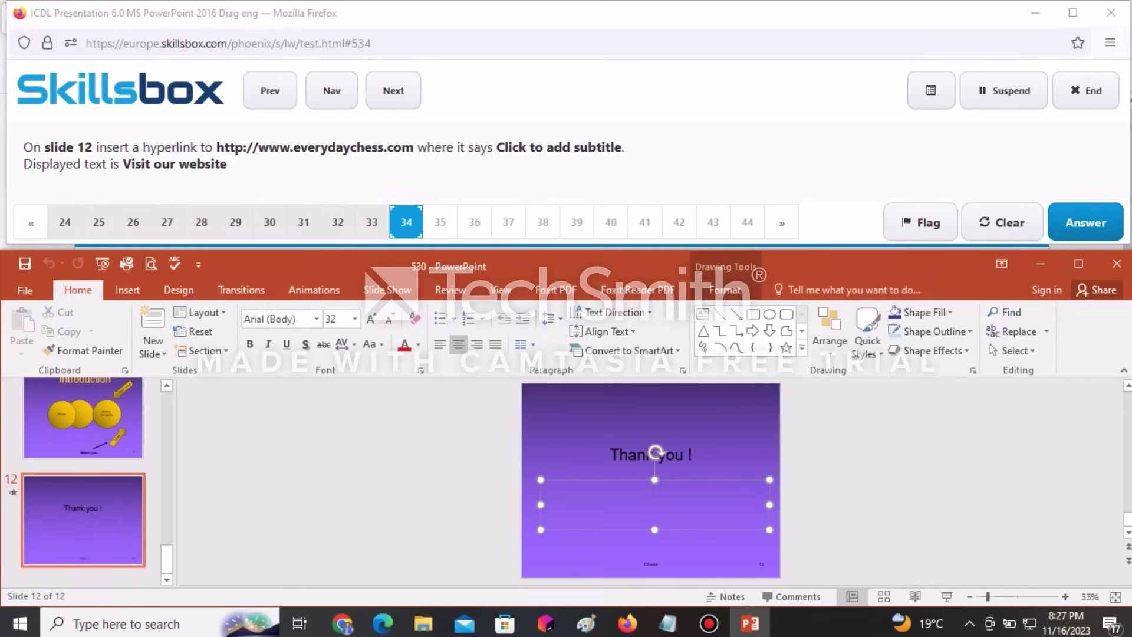
# Step: Start inserting a hyperlink in the slide 12 subtitle with the display text "Visit our website"
pyautogui.click(127, 289)
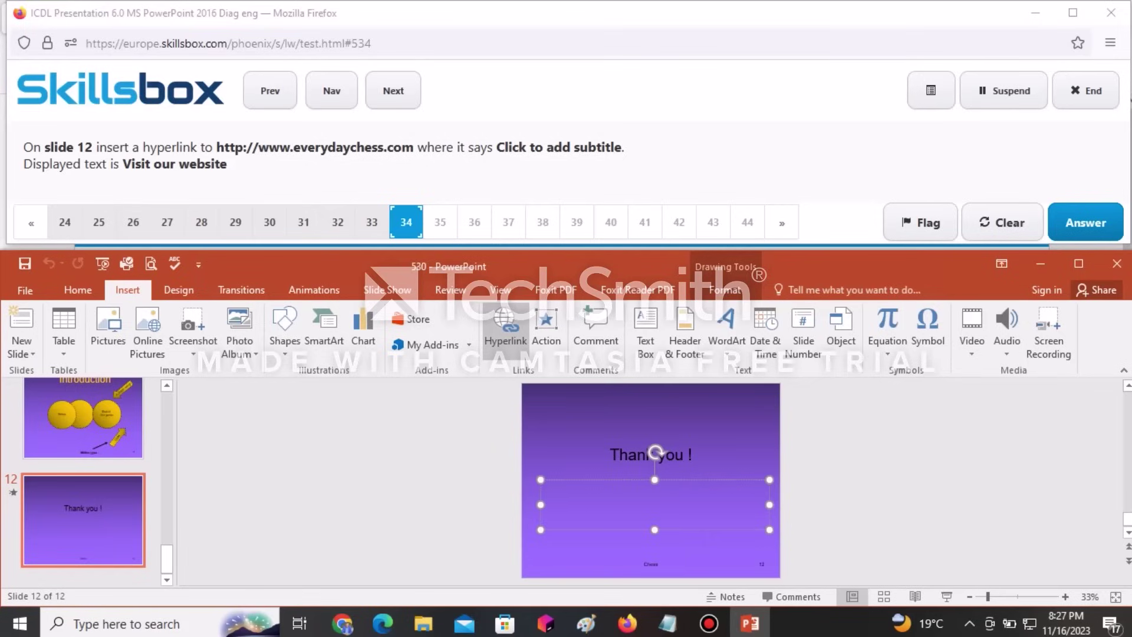
pyautogui.click(504, 327)
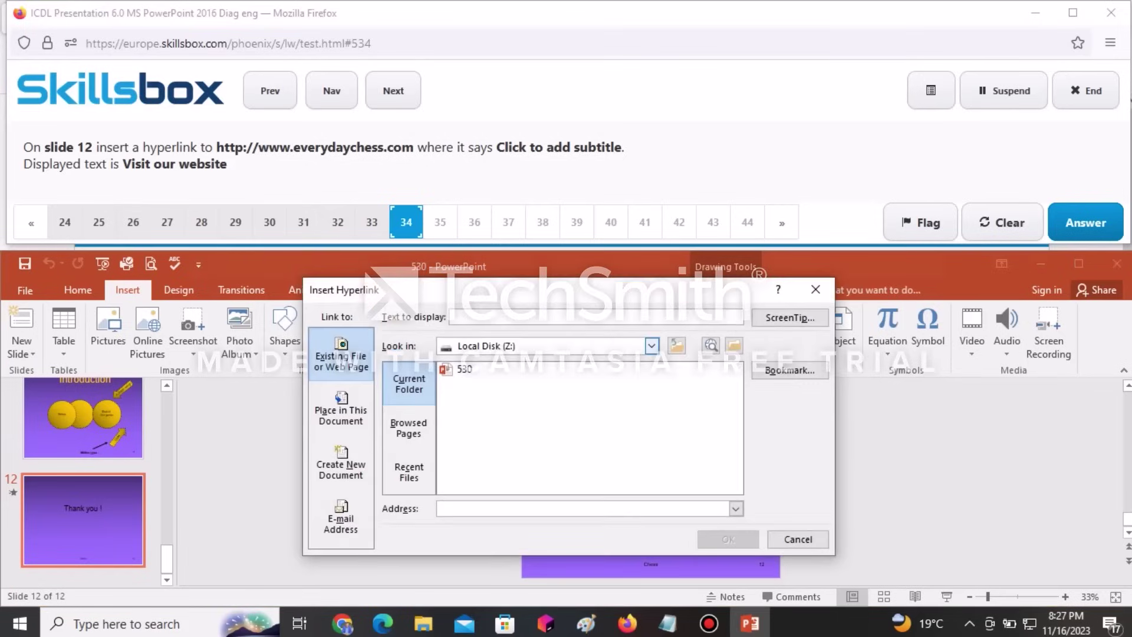
pyautogui.moveTo(396, 298); pyautogui.dragTo(416, 321)
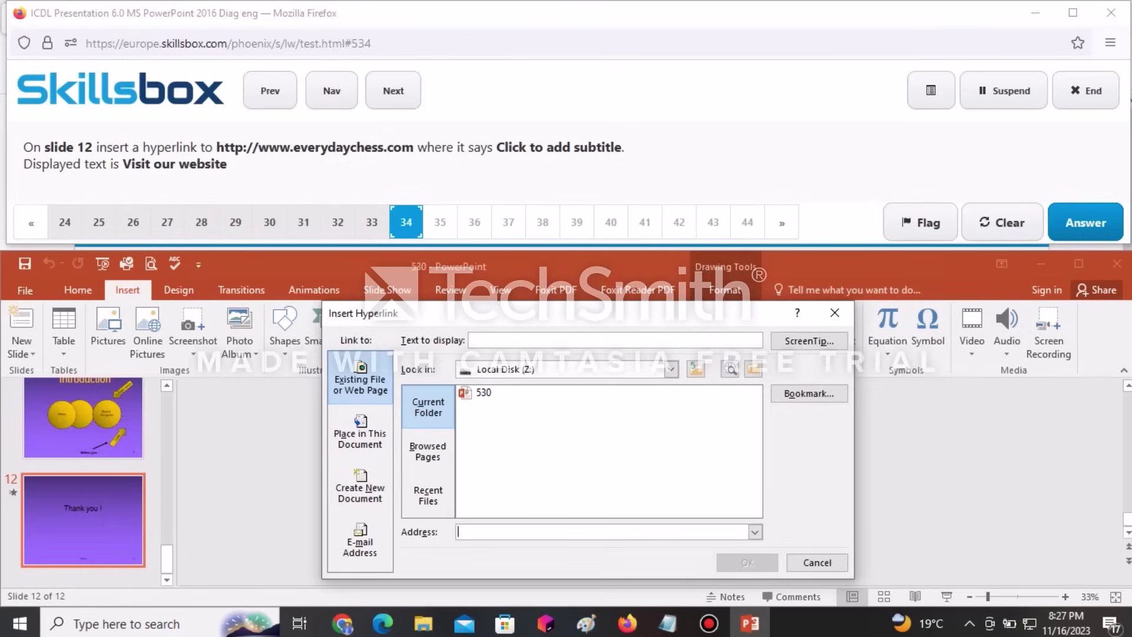
pyautogui.click(479, 340)
pyautogui.write('Visit our website')
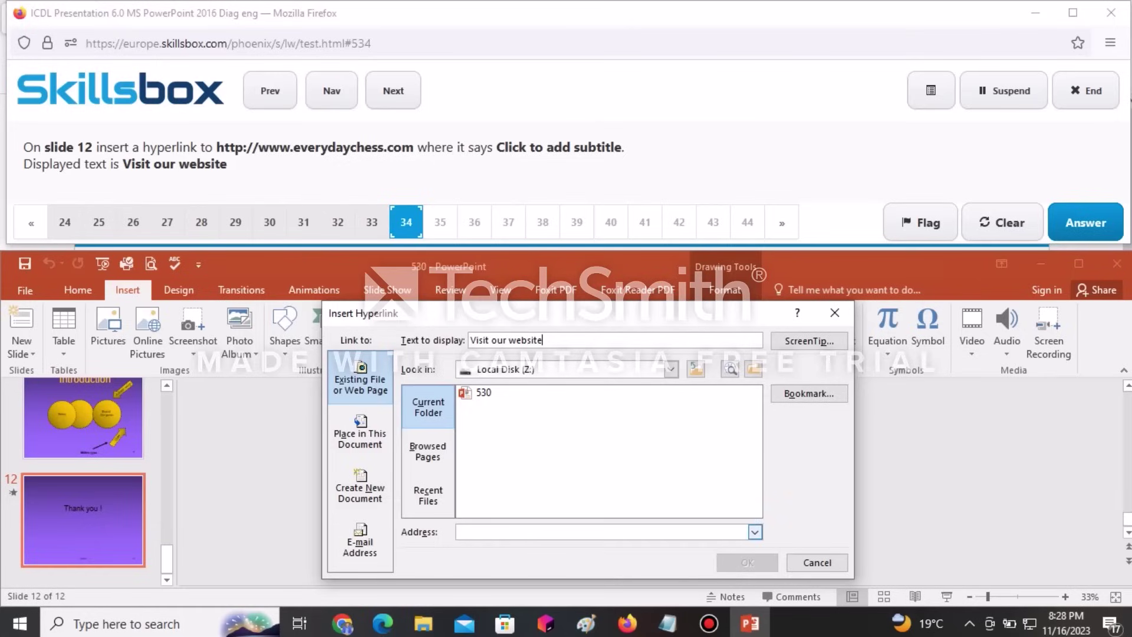
pyautogui.click(548, 532)
pyautogui.write('ht')
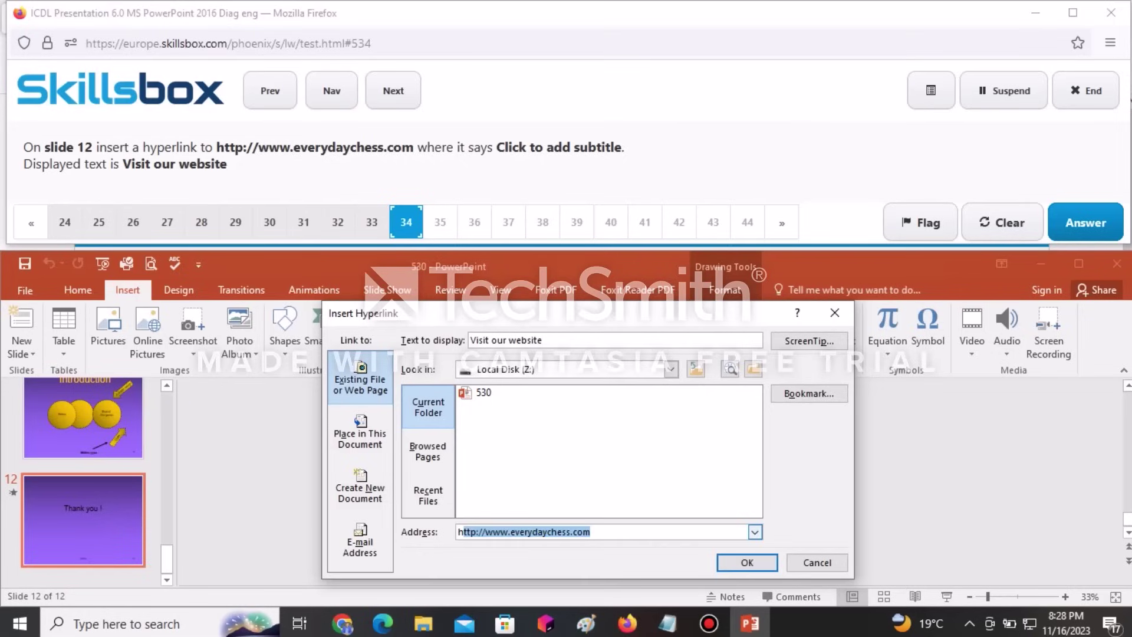
pyautogui.write('t')
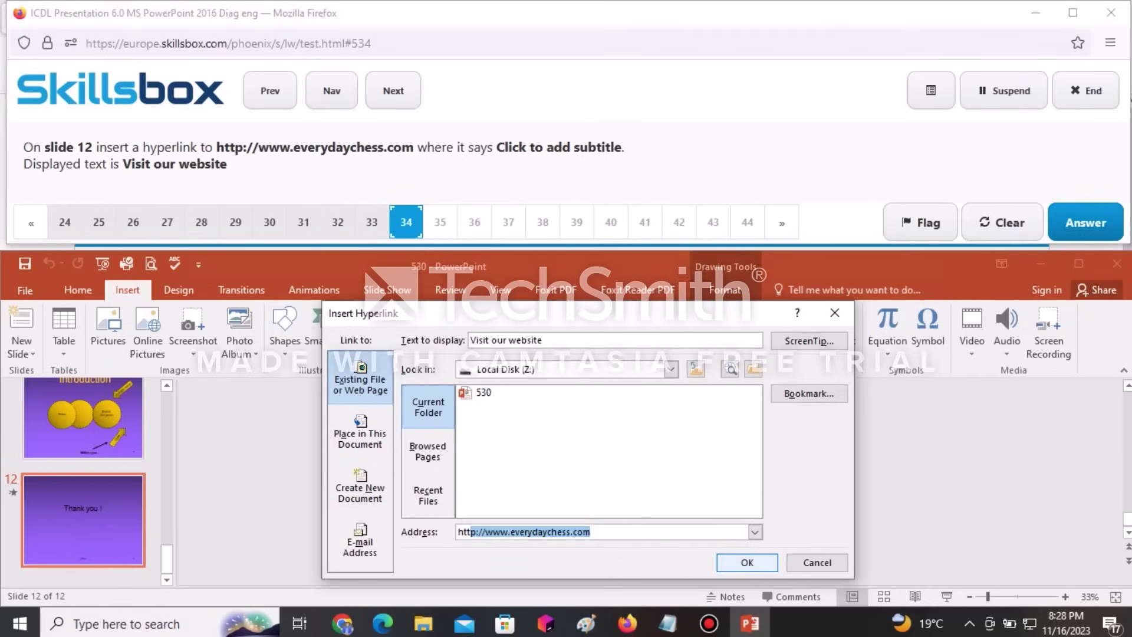
pyautogui.click(747, 561)
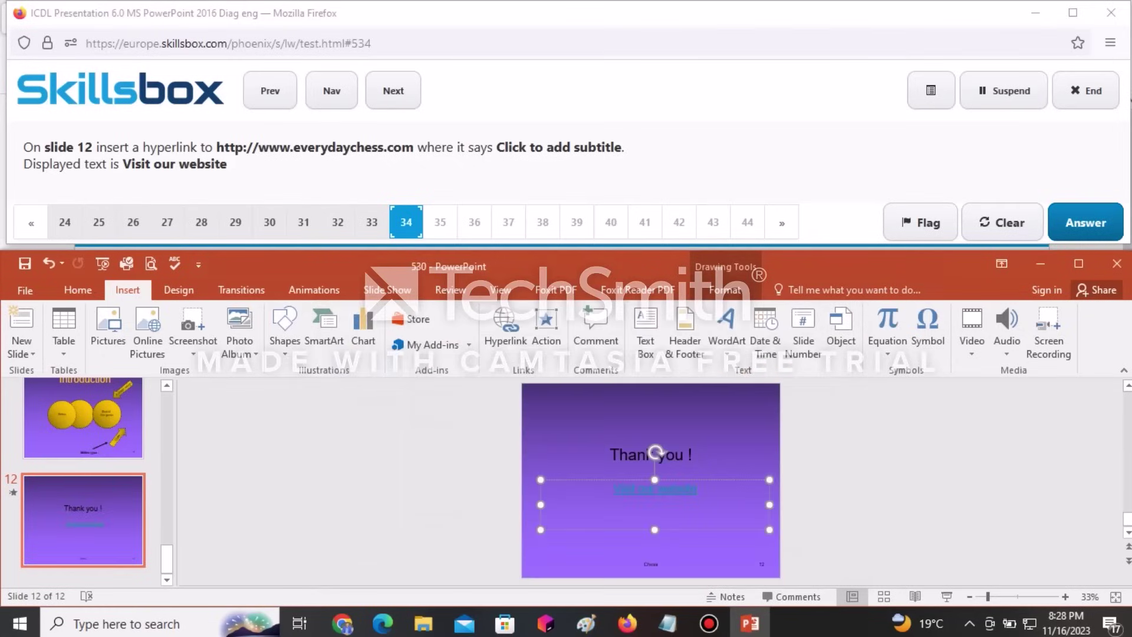
pyautogui.click(1085, 222)
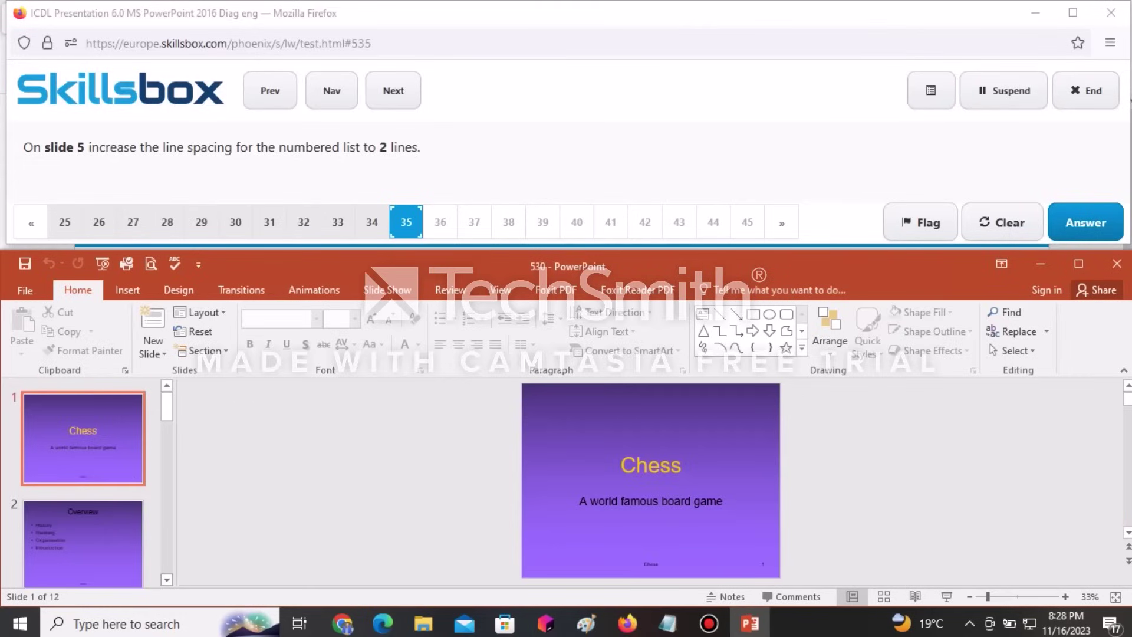
# Step: Set the line spacing of all five numbered list items on slide 5 to 2.0 and submit the answer to question 35
pyautogui.scroll(-3, 83, 483)
pyautogui.scroll(-5, 82, 483)
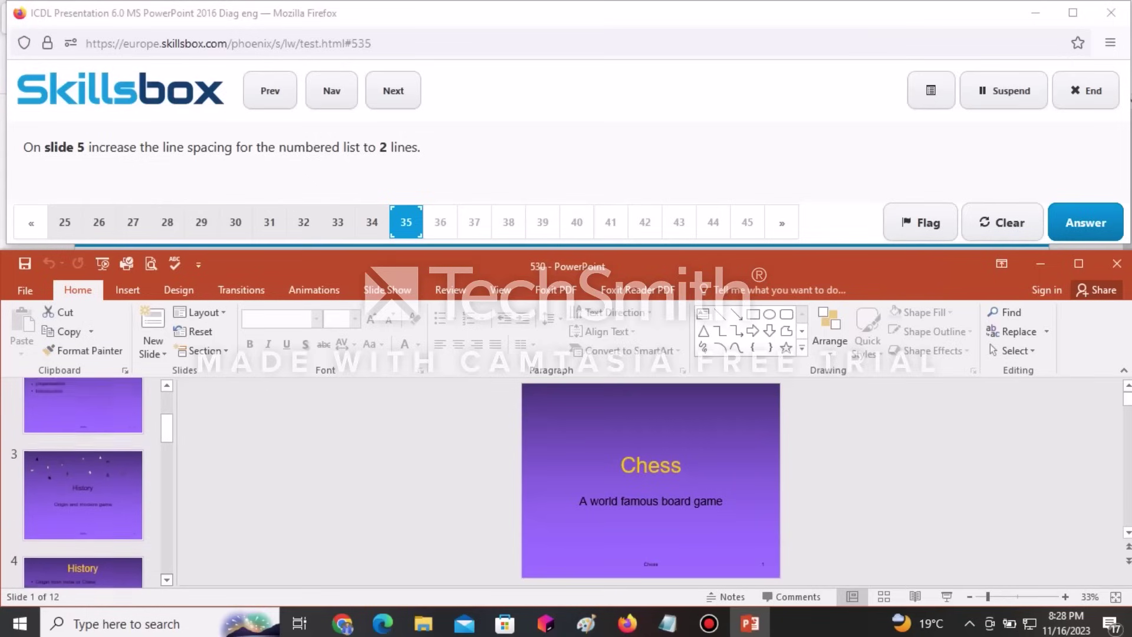
pyautogui.scroll(-1, 83, 483)
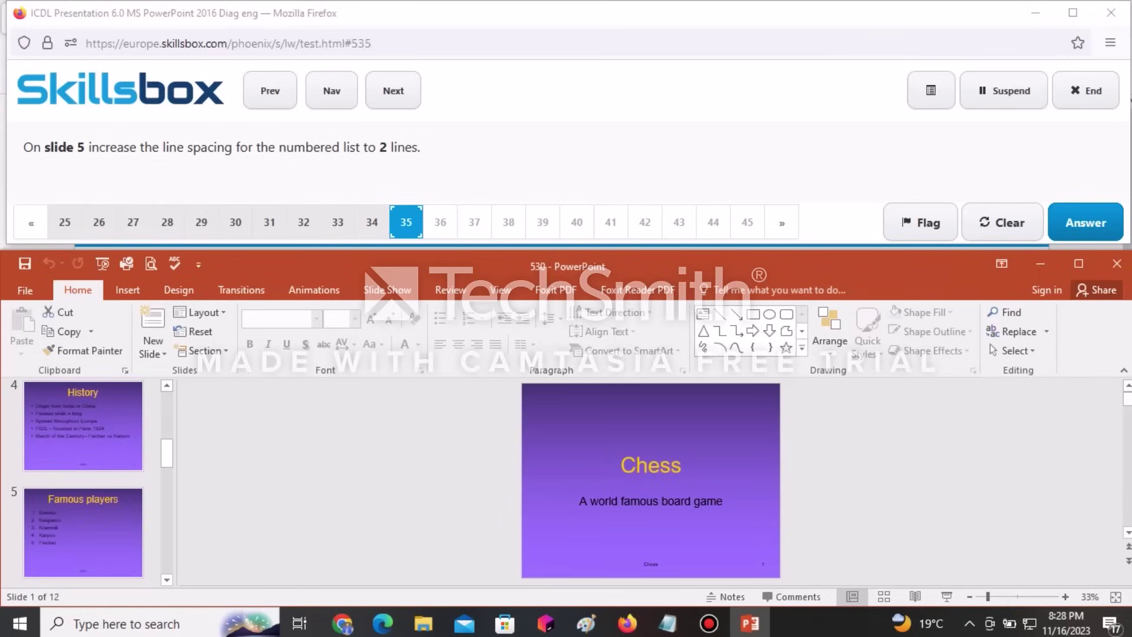
pyautogui.click(83, 533)
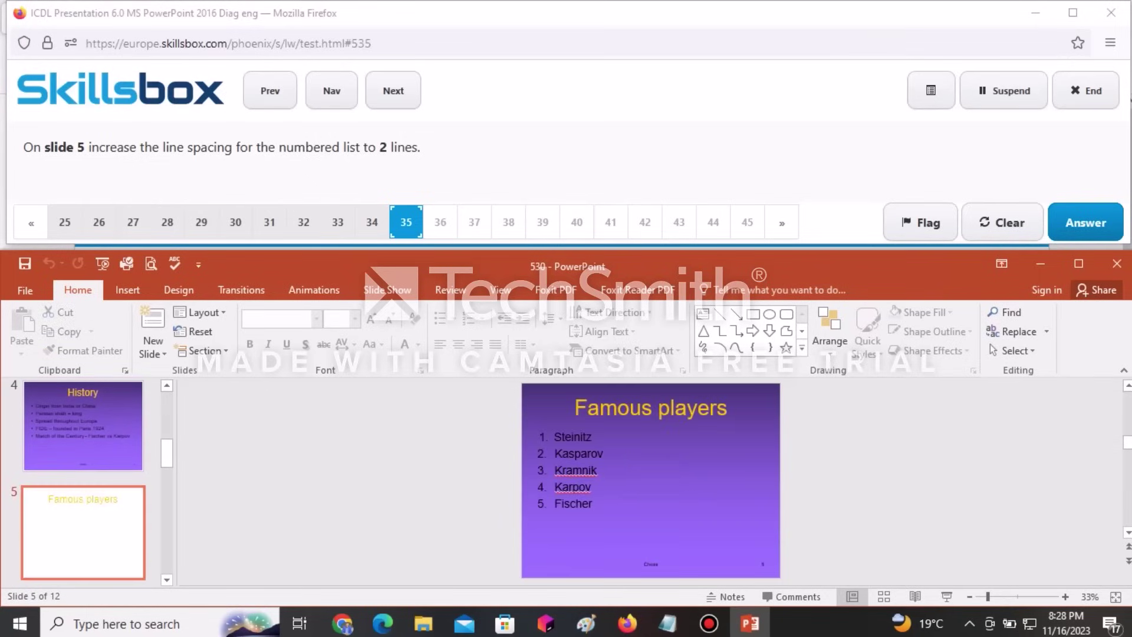
pyautogui.click(592, 503)
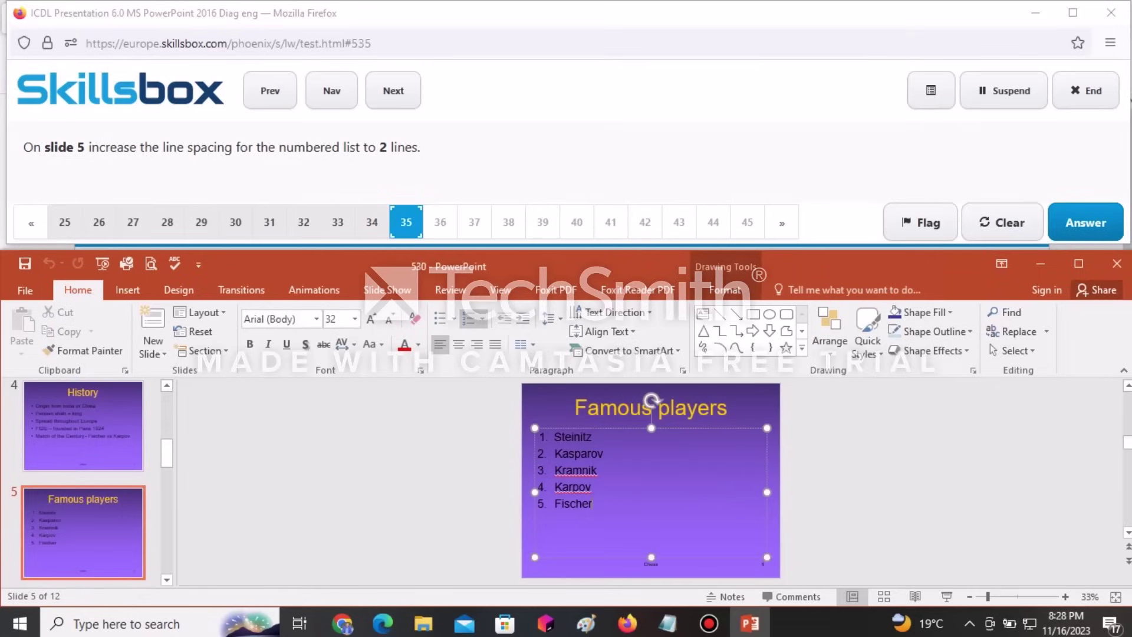
pyautogui.moveTo(593, 503); pyautogui.dragTo(553, 436)
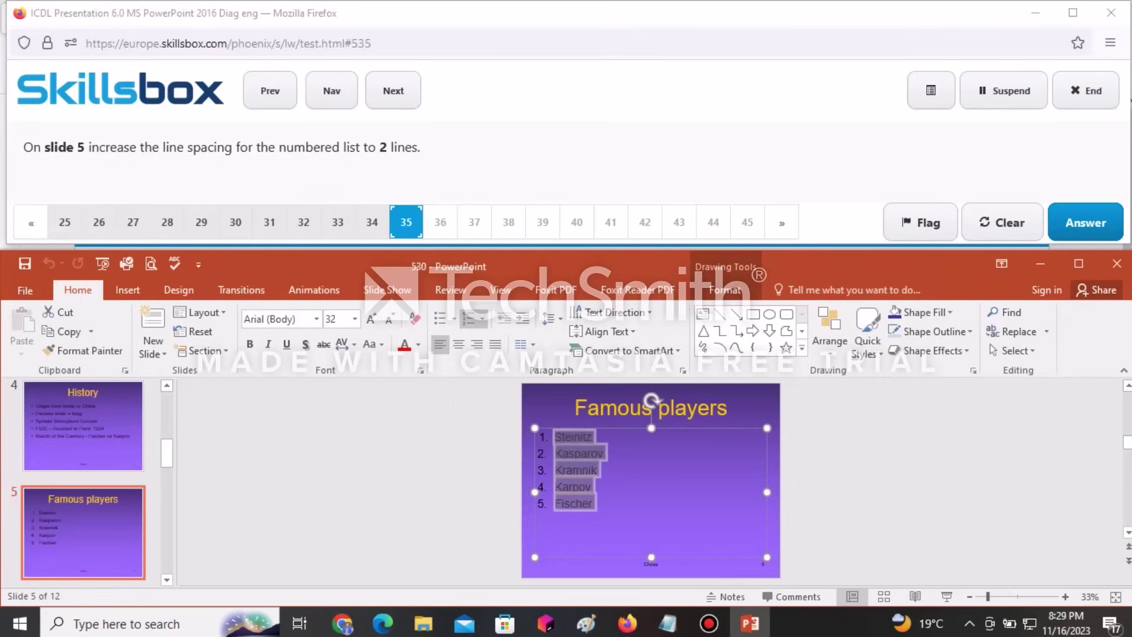
pyautogui.click(549, 319)
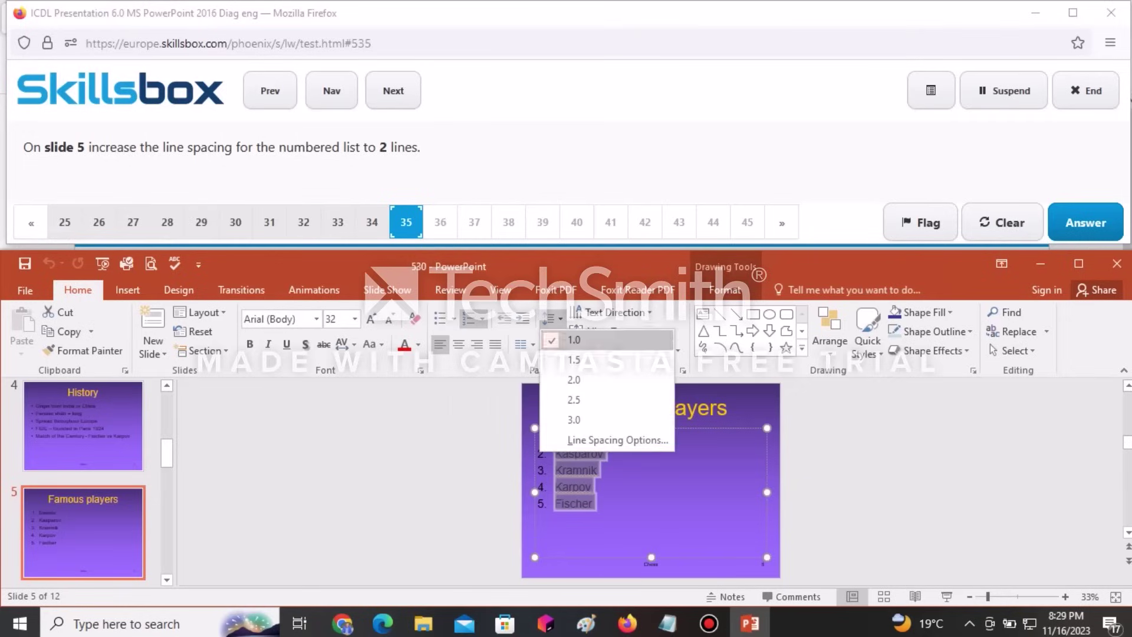
pyautogui.click(573, 379)
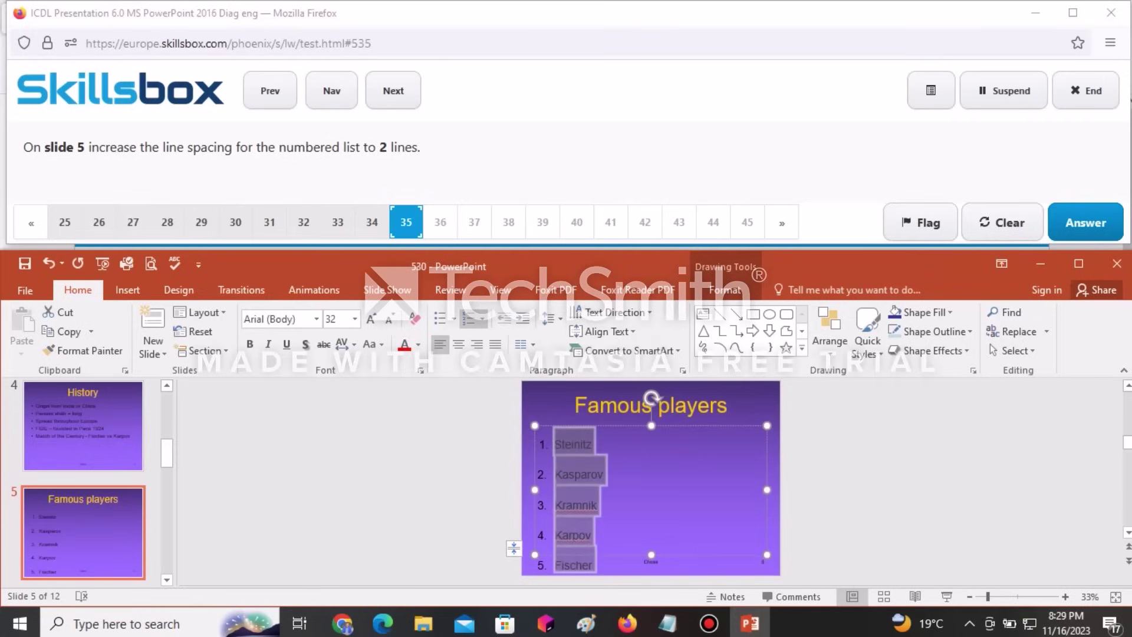
pyautogui.click(1085, 222)
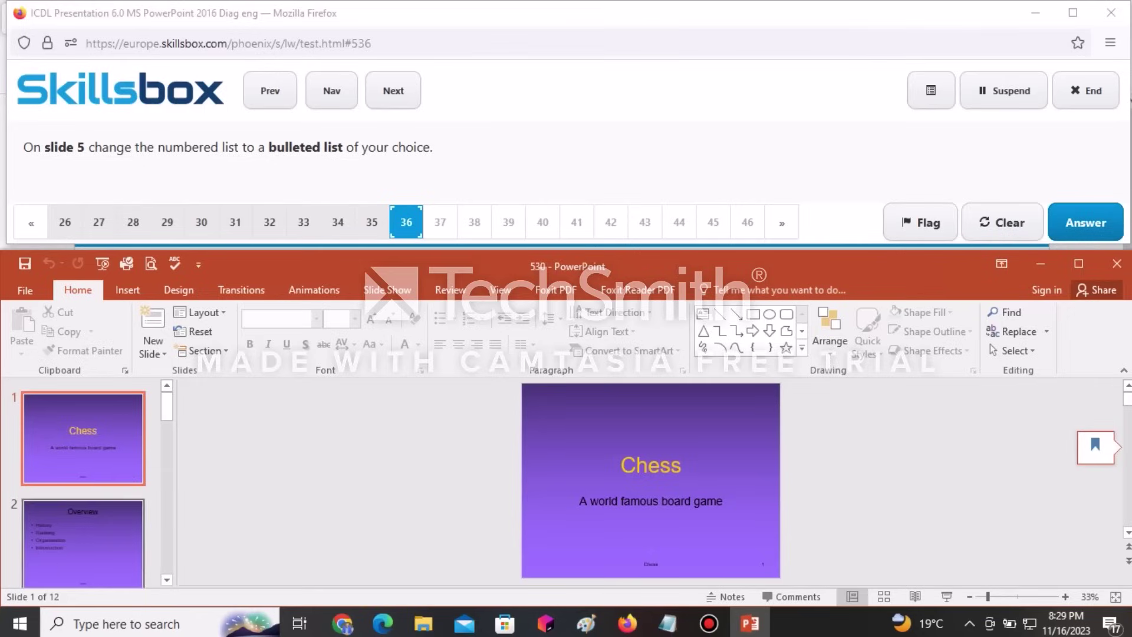
# Step: Change the numbered list on slide 5 to hollow square bullets and submit the answer to question 36
pyautogui.scroll(-1, 84, 483)
pyautogui.scroll(-5, 83, 483)
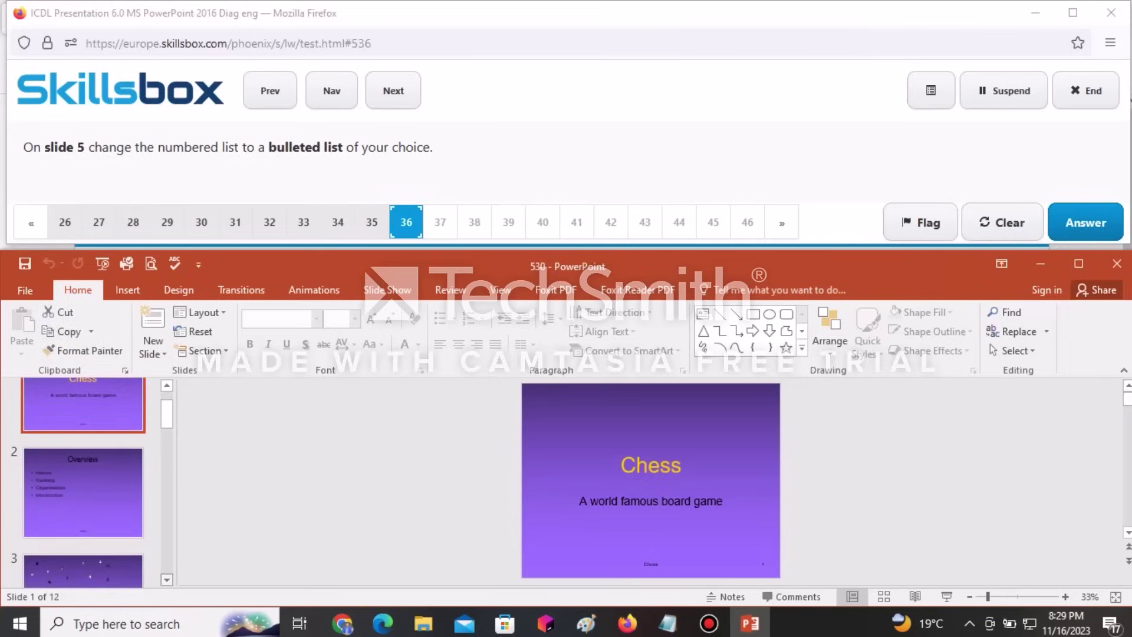
pyautogui.scroll(-1, 83, 484)
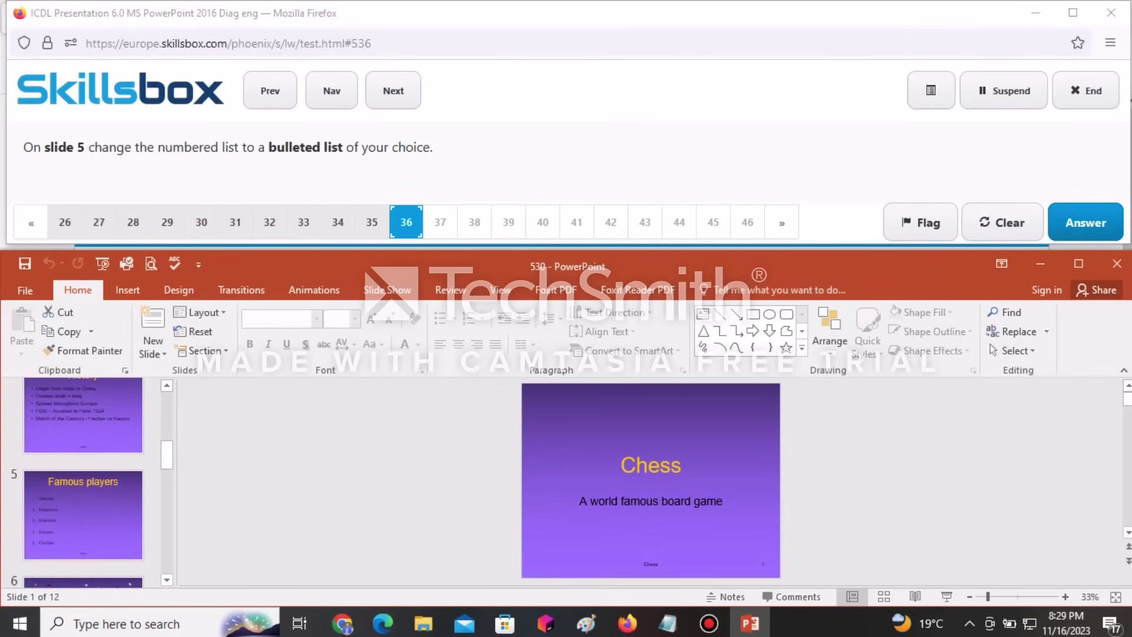
pyautogui.click(83, 515)
pyautogui.moveTo(590, 543); pyautogui.dragTo(555, 445)
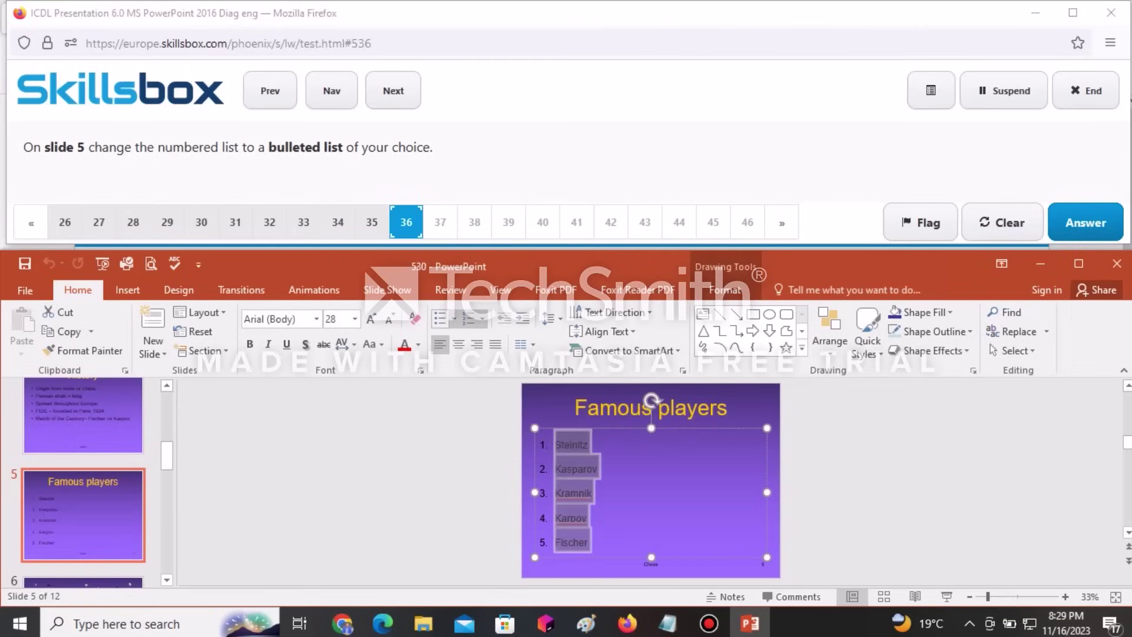
pyautogui.click(454, 318)
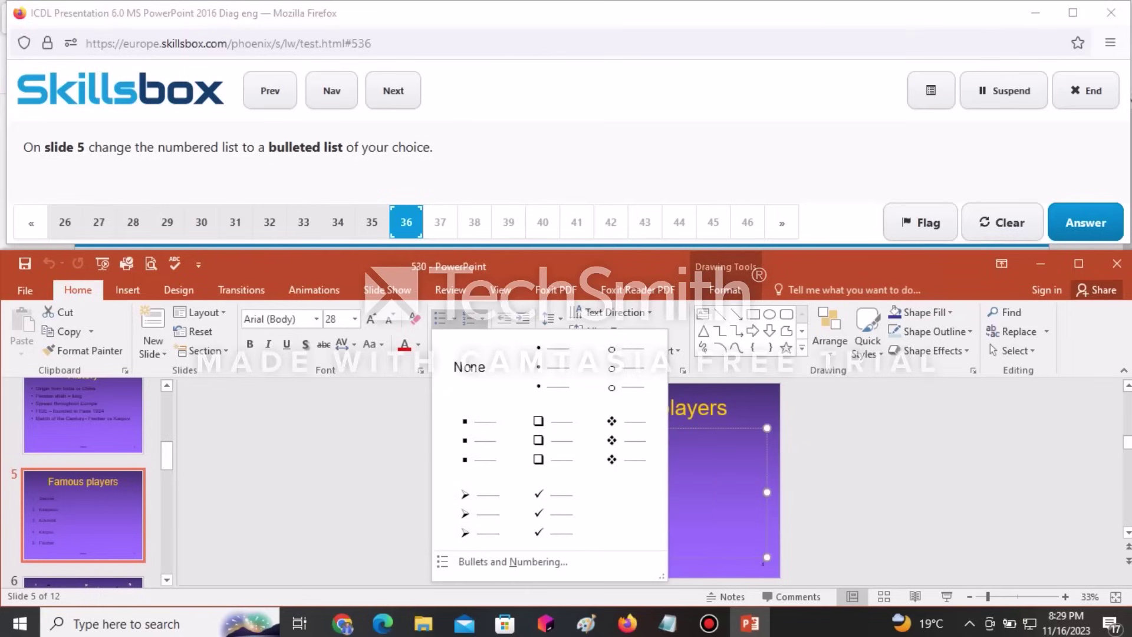
pyautogui.click(543, 439)
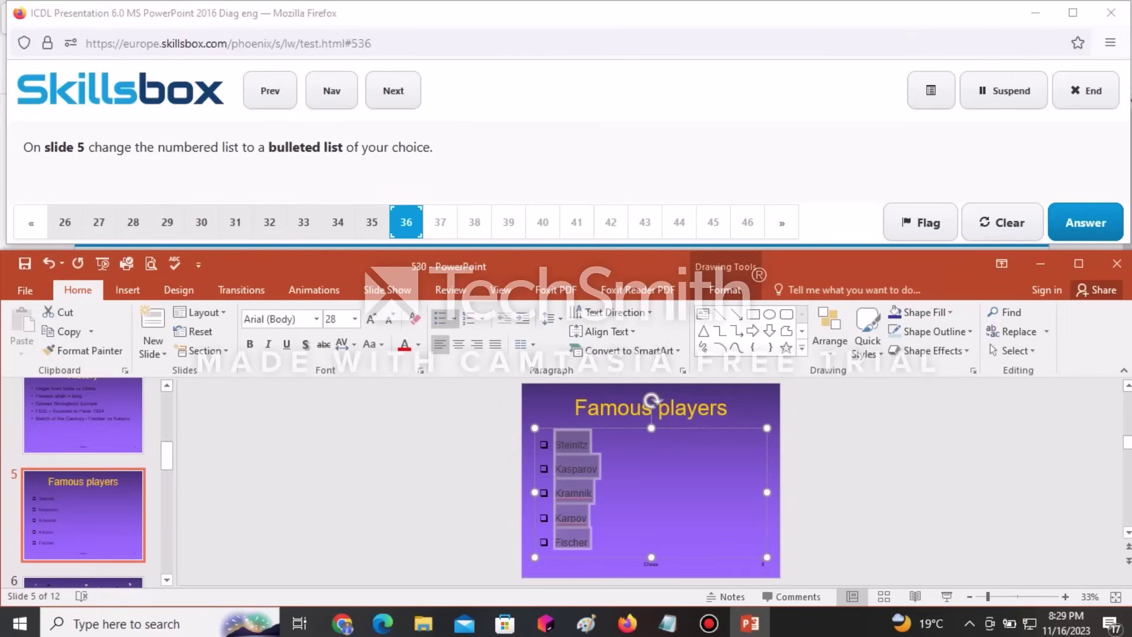
pyautogui.click(1085, 222)
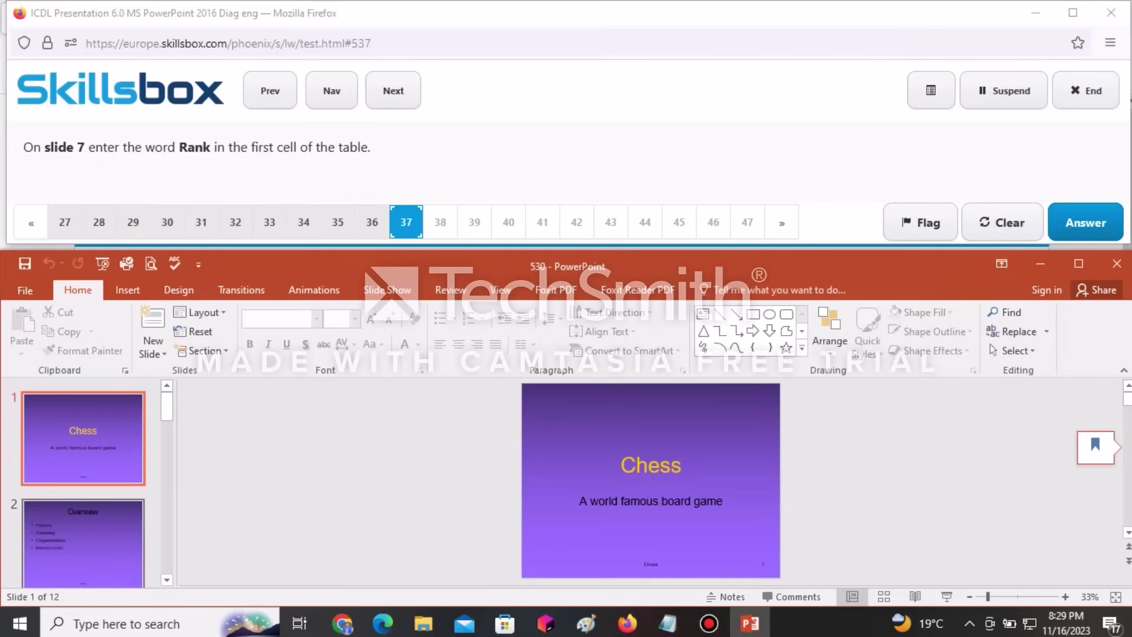
# Step: Enter "Rank" in the first cell of the table on slide 7 and submit the answer to question 37
pyautogui.click(167, 579)
pyautogui.scroll(-8, 82, 483)
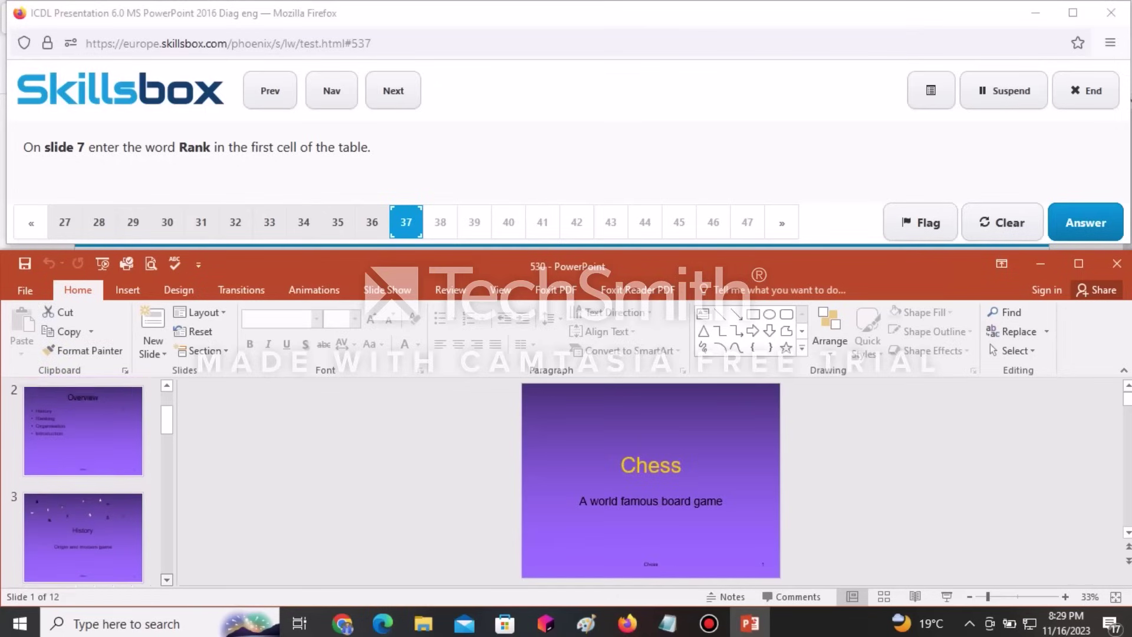
pyautogui.scroll(-1, 167, 579)
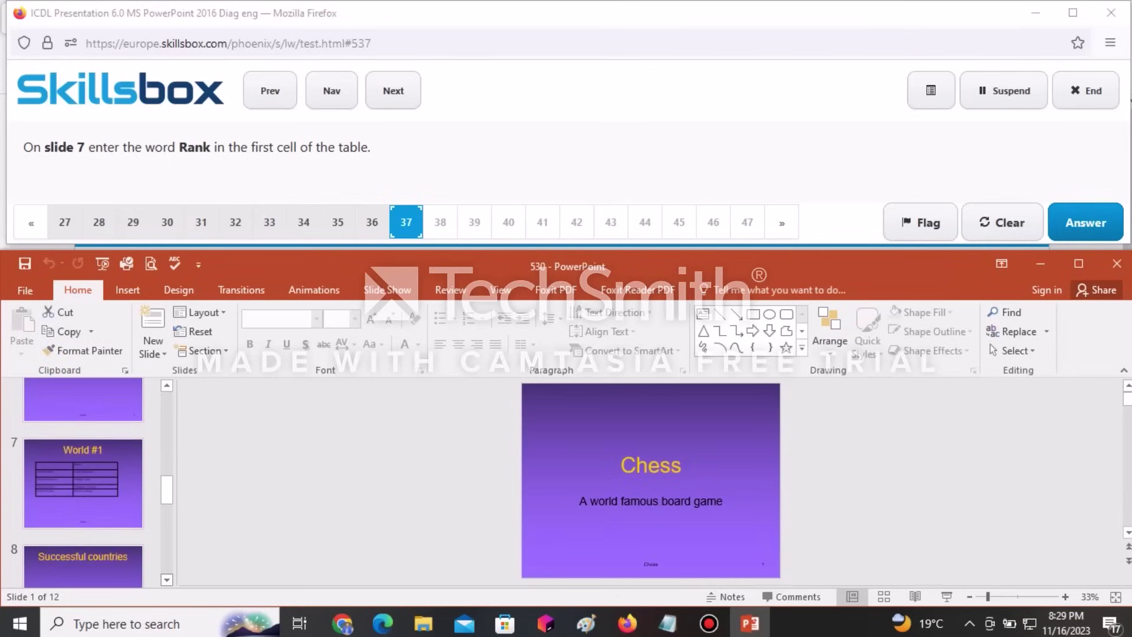
pyautogui.click(83, 483)
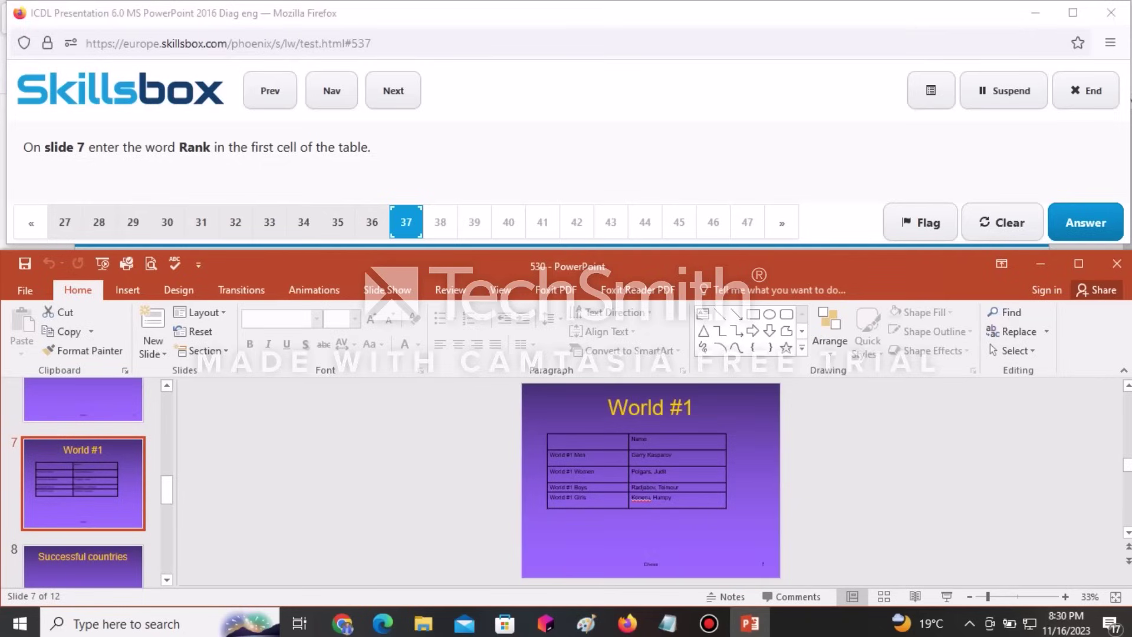
pyautogui.click(575, 441)
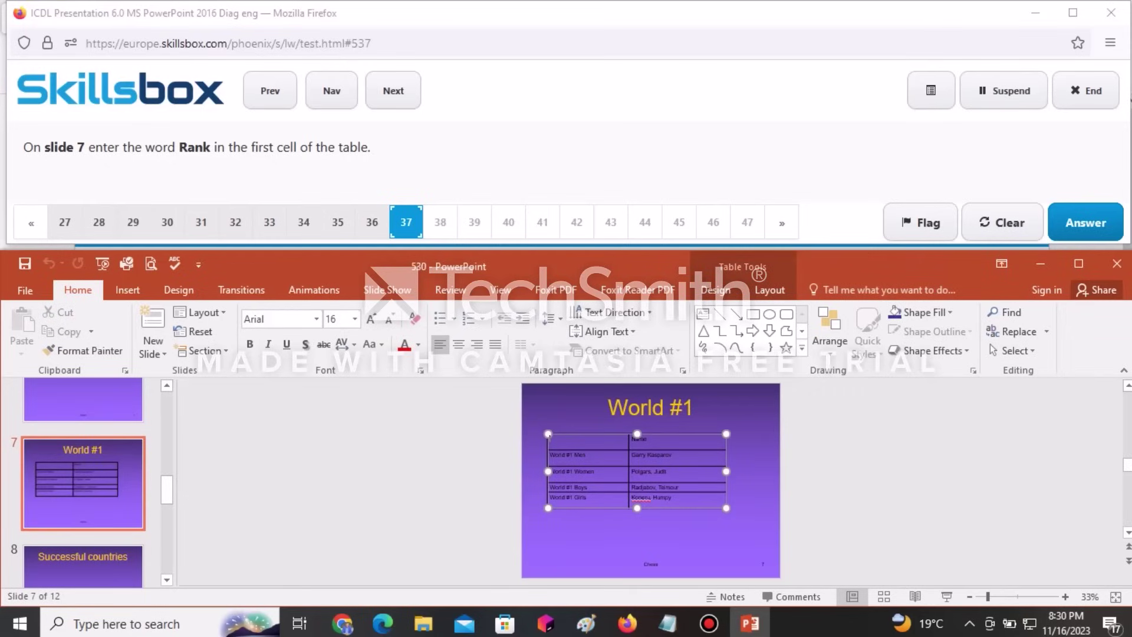
pyautogui.write('Rank')
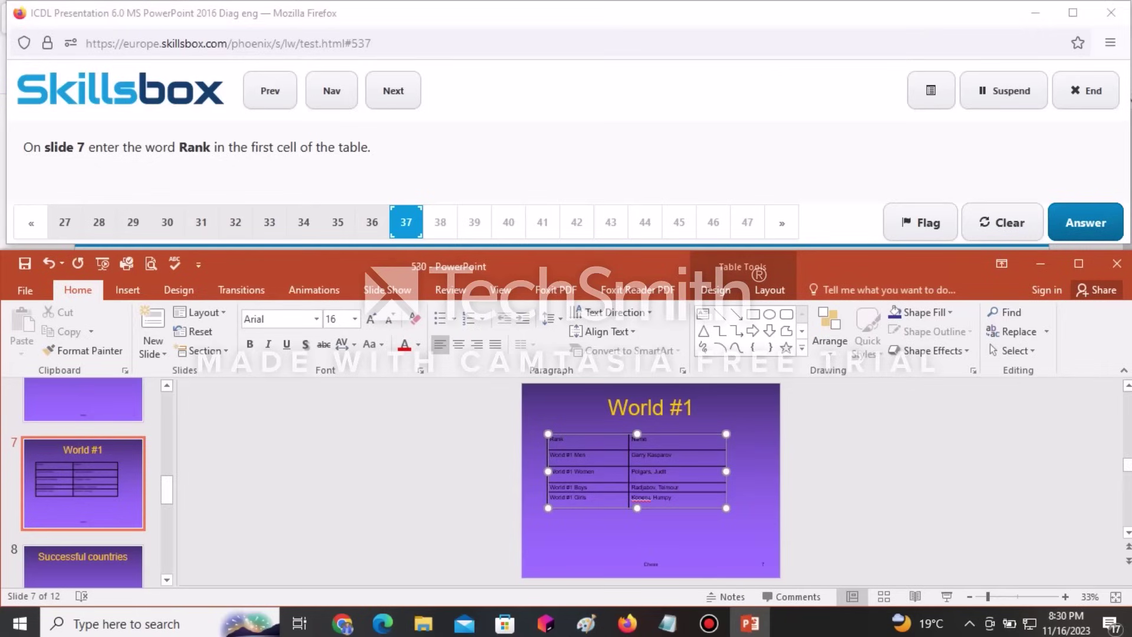
pyautogui.click(1086, 223)
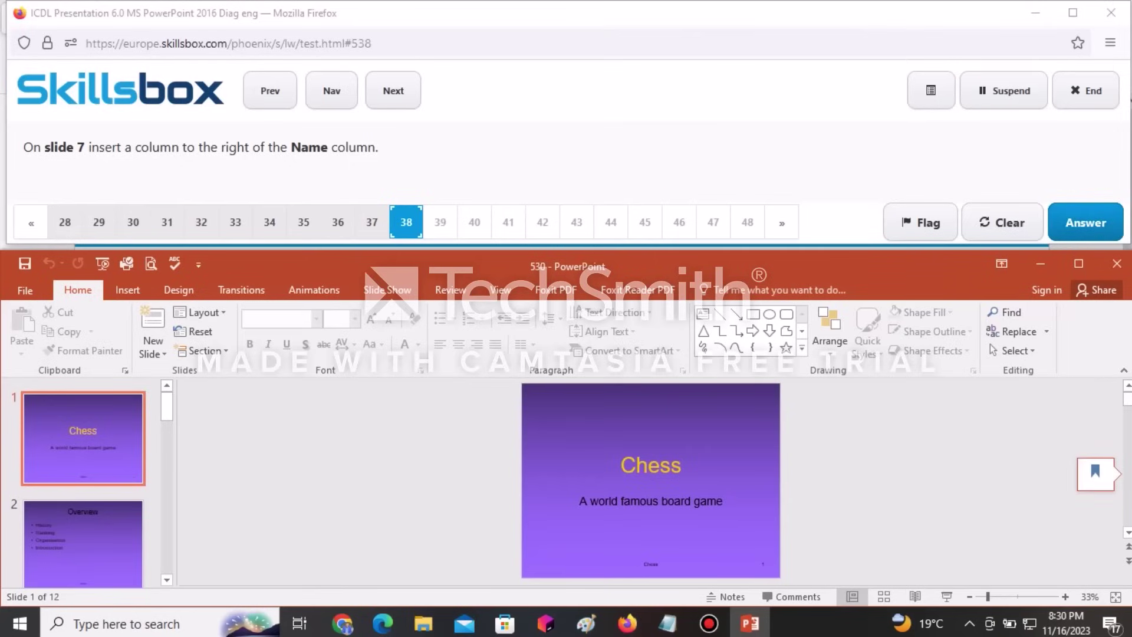
# Step: Insert a column to the right of the Name column in the slide 7 table and submit the answer to question 38
pyautogui.scroll(-3, 83, 483)
pyautogui.scroll(-8, 83, 482)
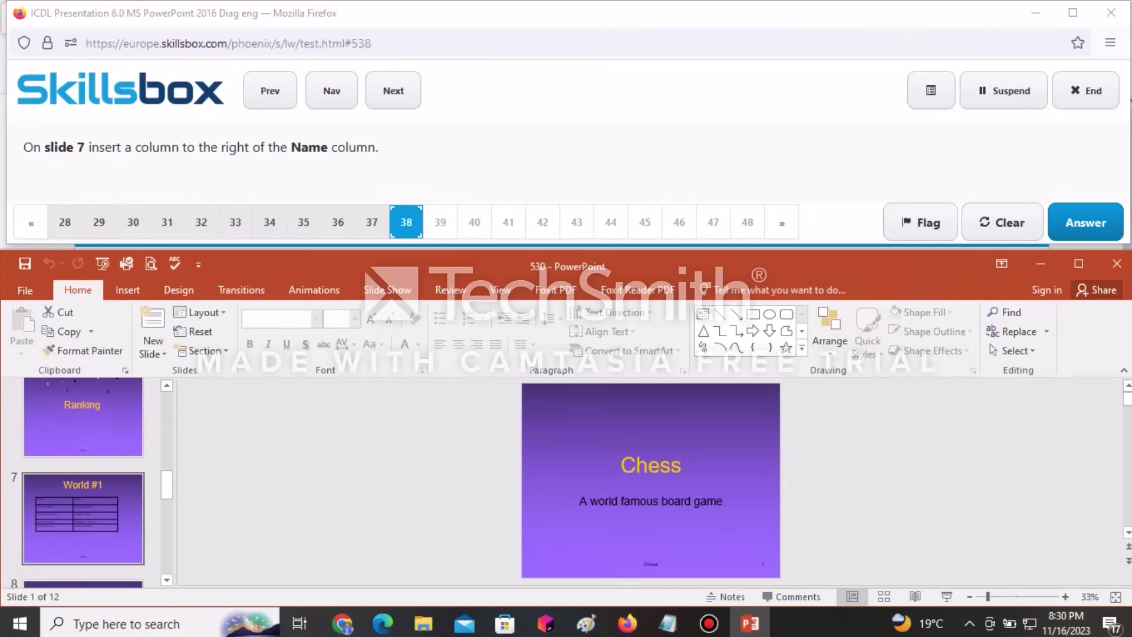
pyautogui.click(83, 522)
pyautogui.click(648, 440)
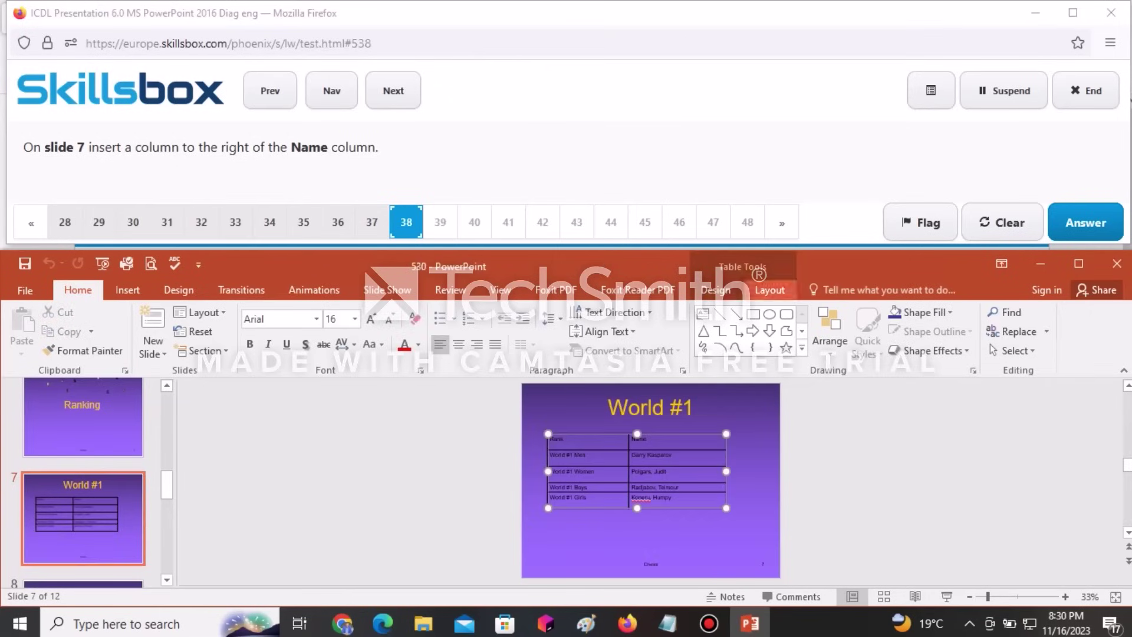
pyautogui.click(769, 289)
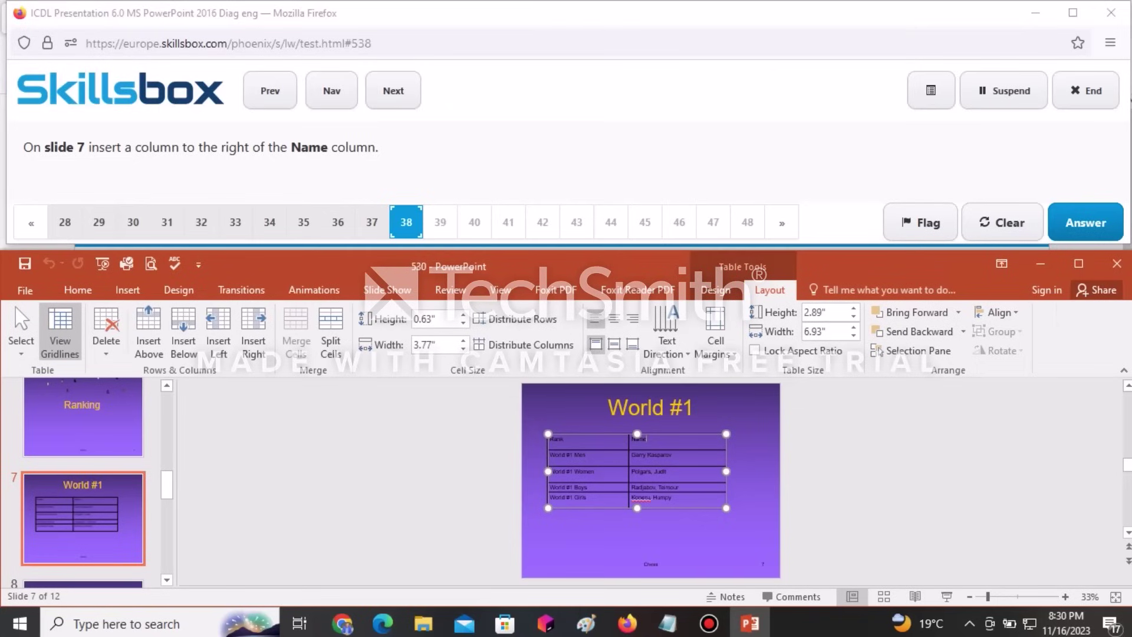
pyautogui.click(254, 339)
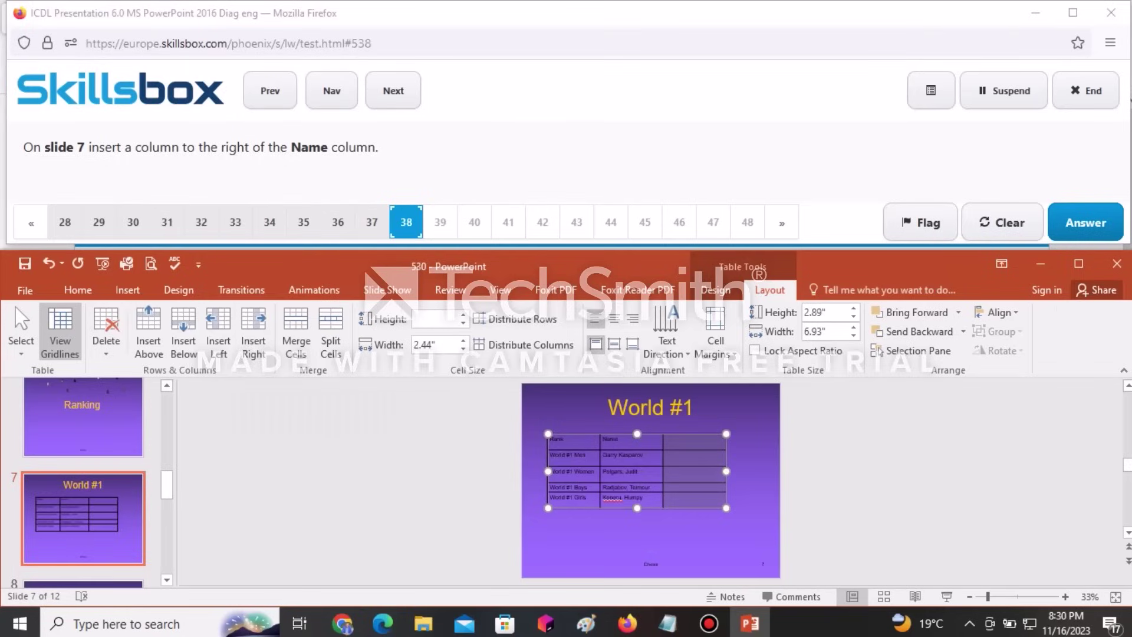
pyautogui.click(354, 472)
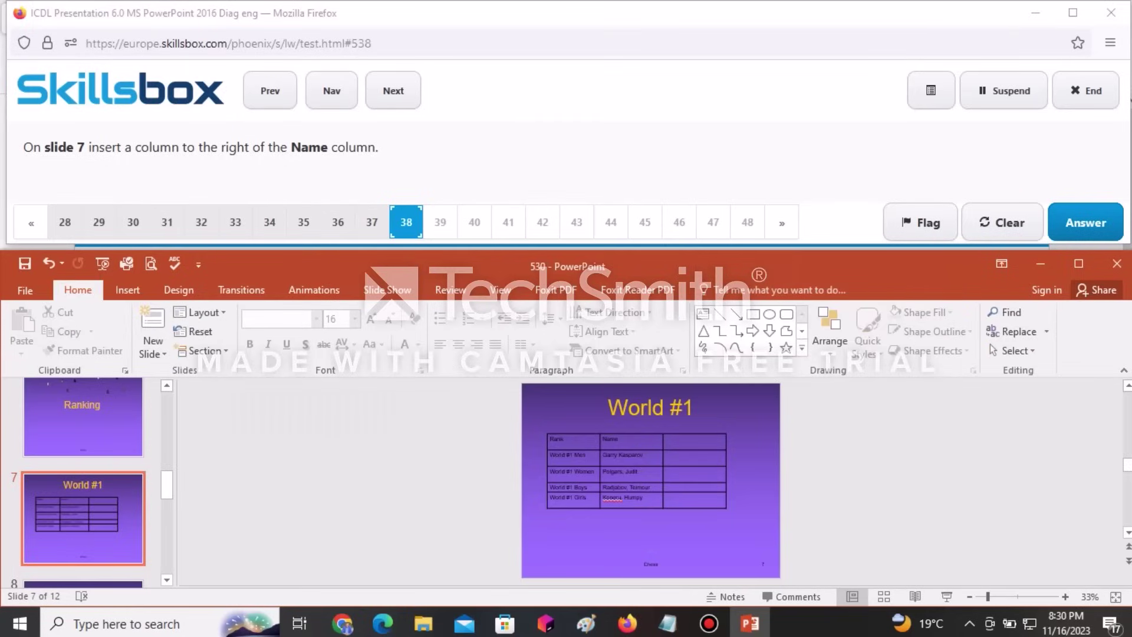
pyautogui.click(1085, 222)
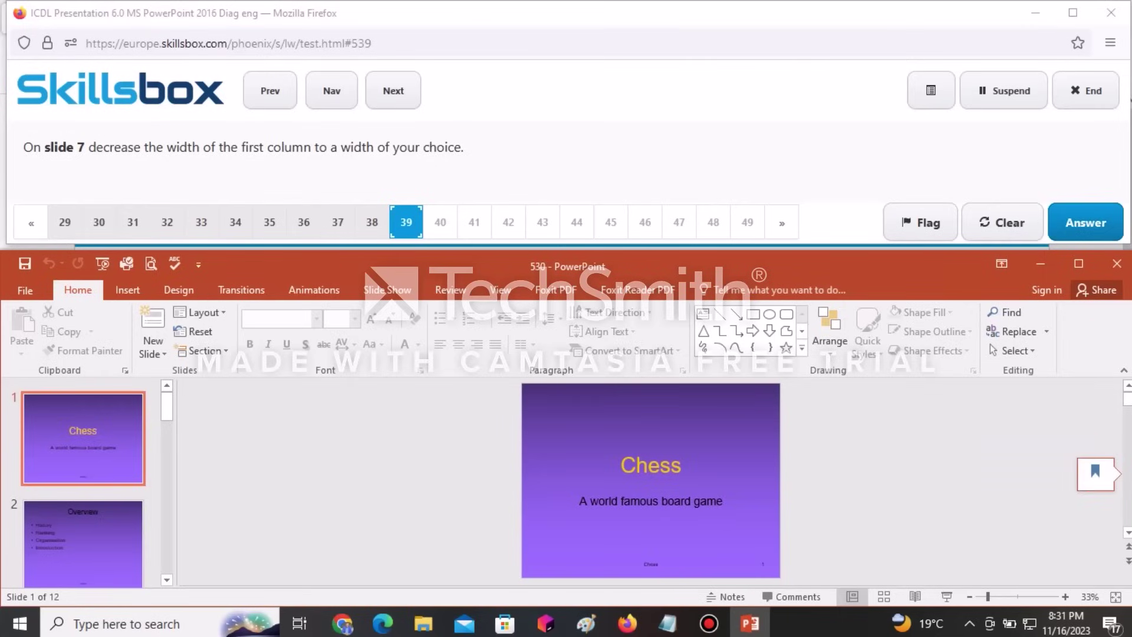
# Step: Set the width of the first table column on slide 7 to 1.39" and submit the answer to question 39
pyautogui.click(167, 580)
pyautogui.click(167, 580)
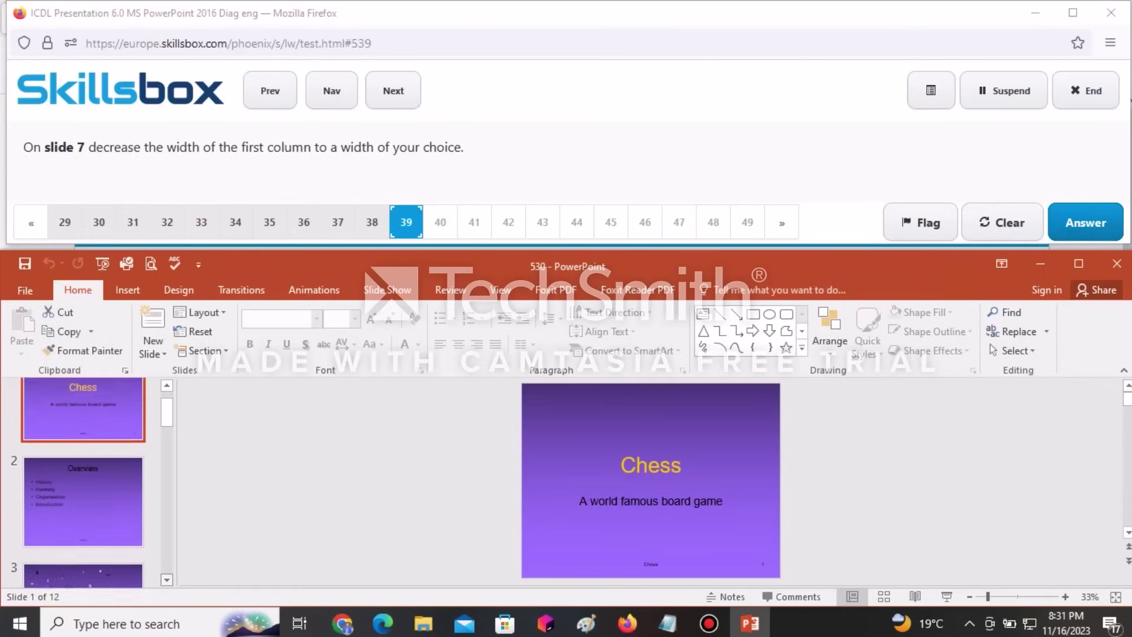
pyautogui.scroll(-10, 83, 484)
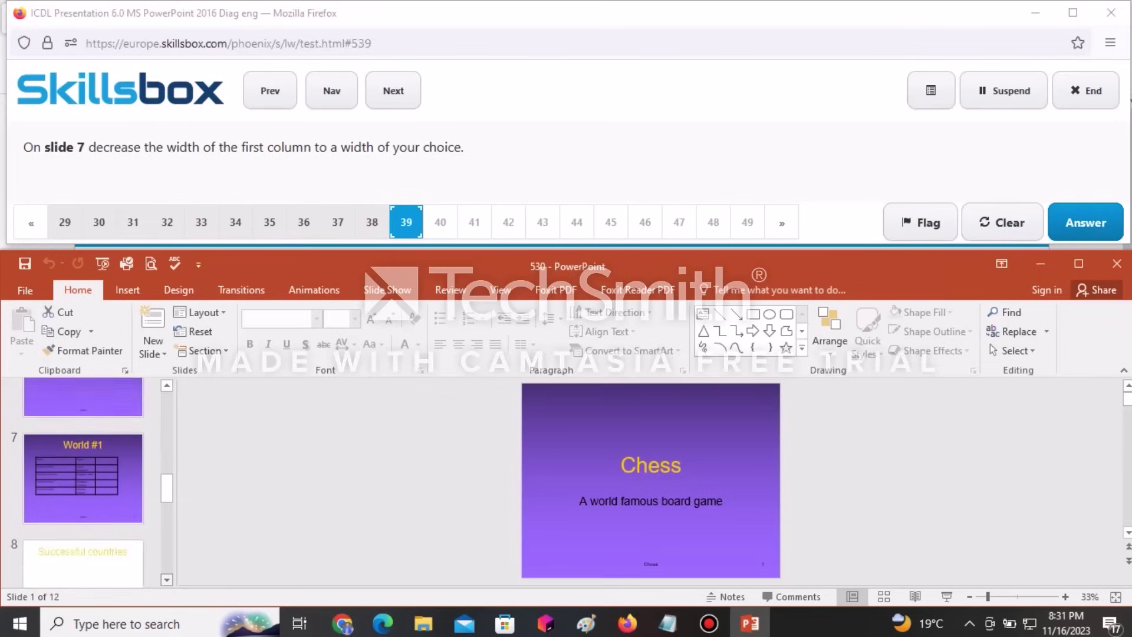
pyautogui.scroll(-1, 82, 483)
pyautogui.click(83, 431)
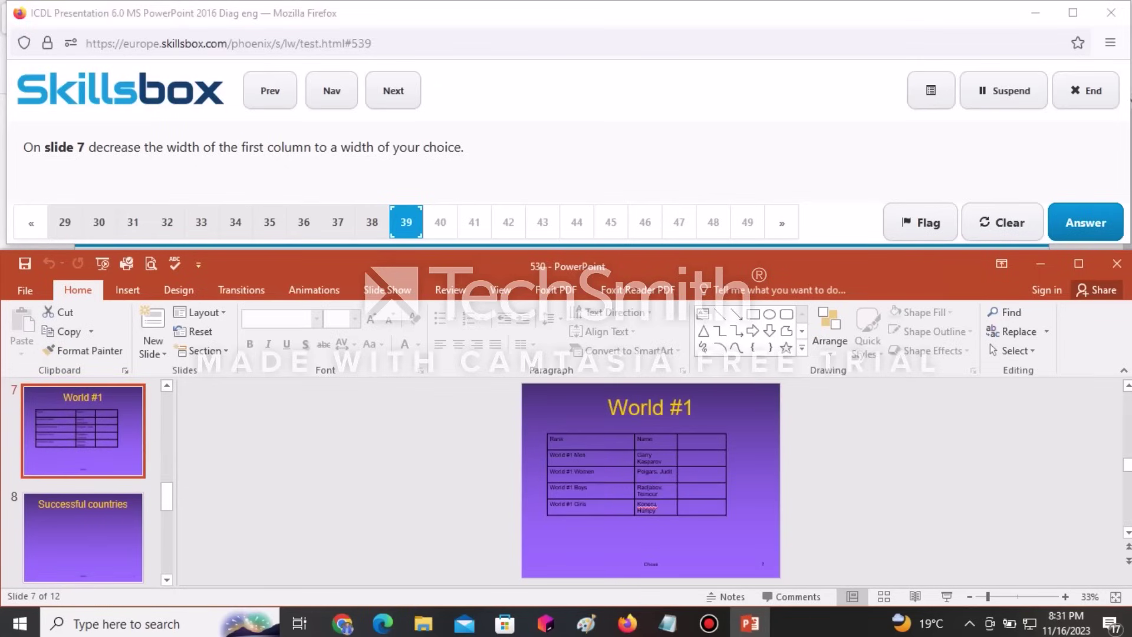
pyautogui.doubleClick(570, 440)
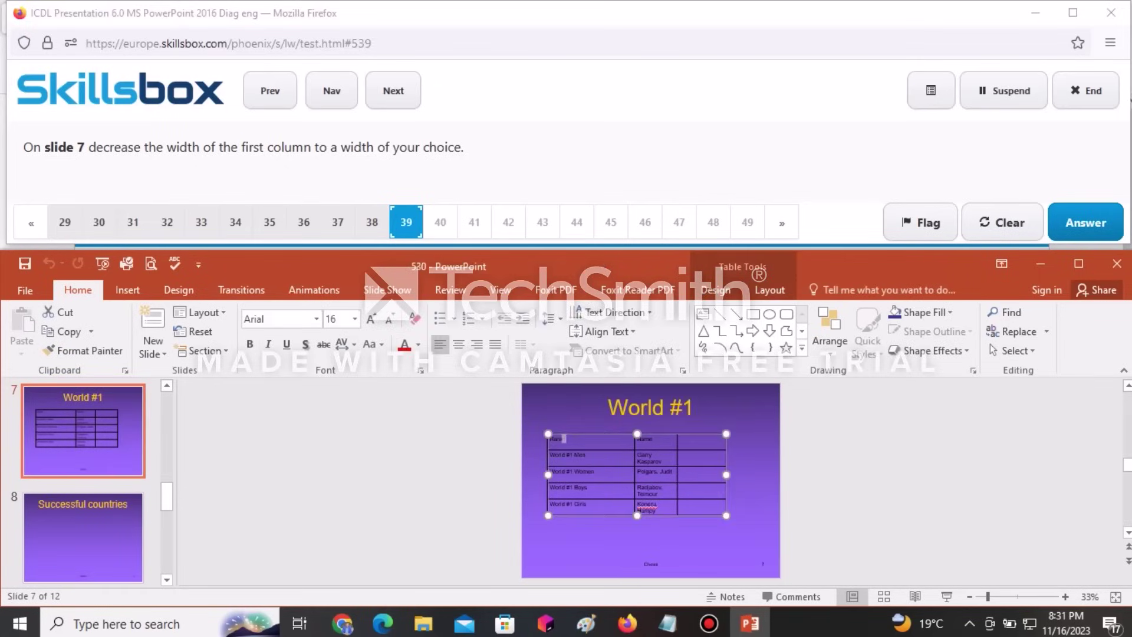
pyautogui.click(567, 440)
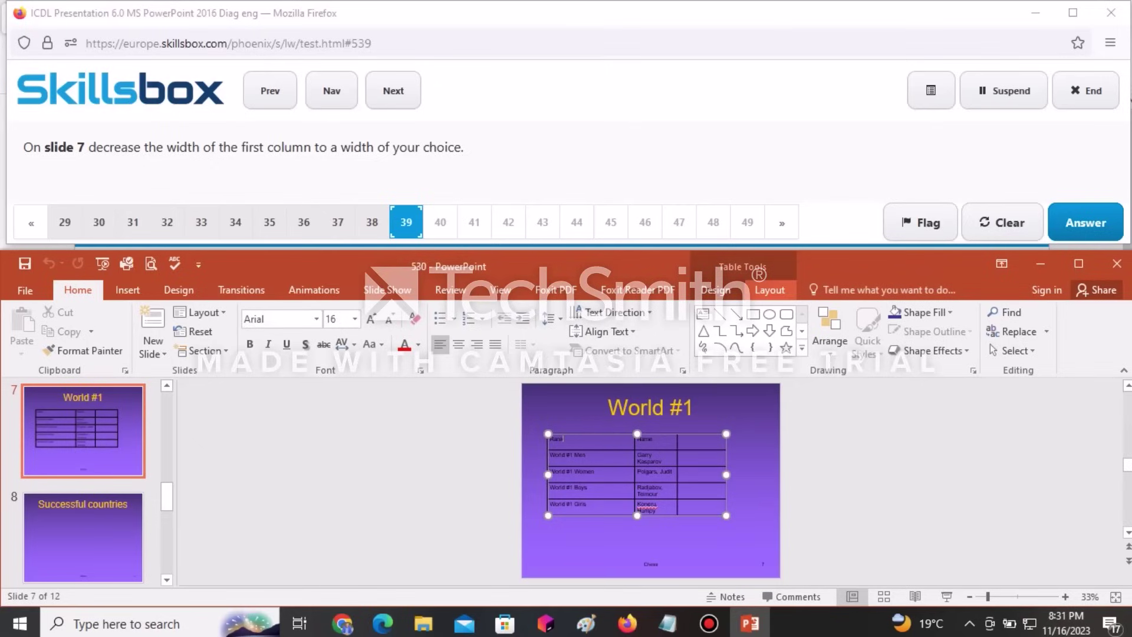
pyautogui.click(769, 290)
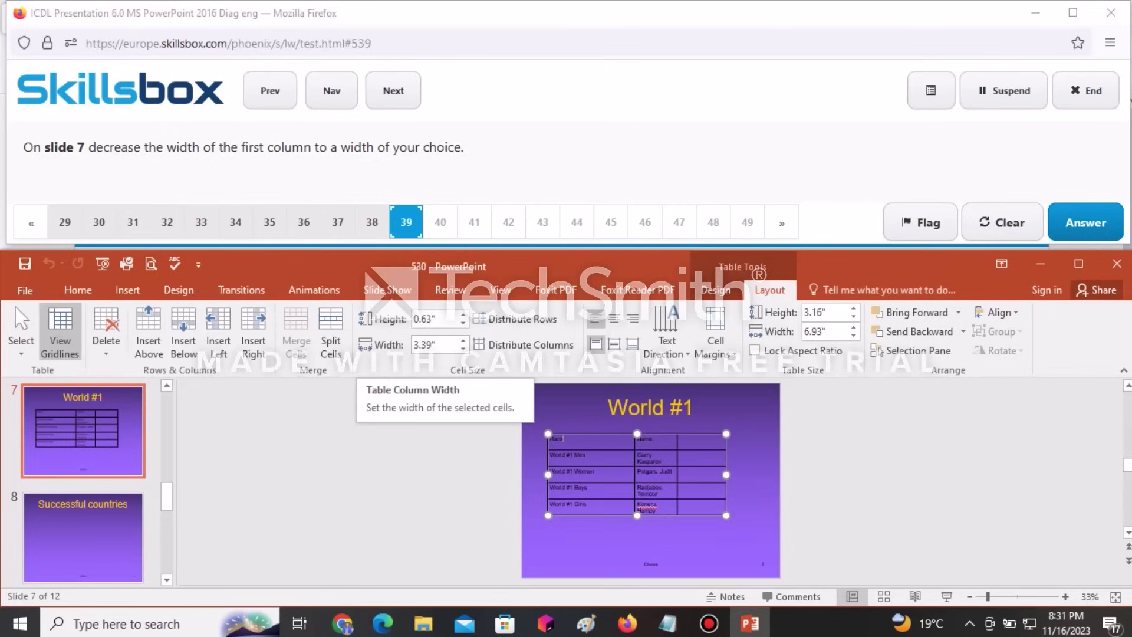
pyautogui.click(414, 344)
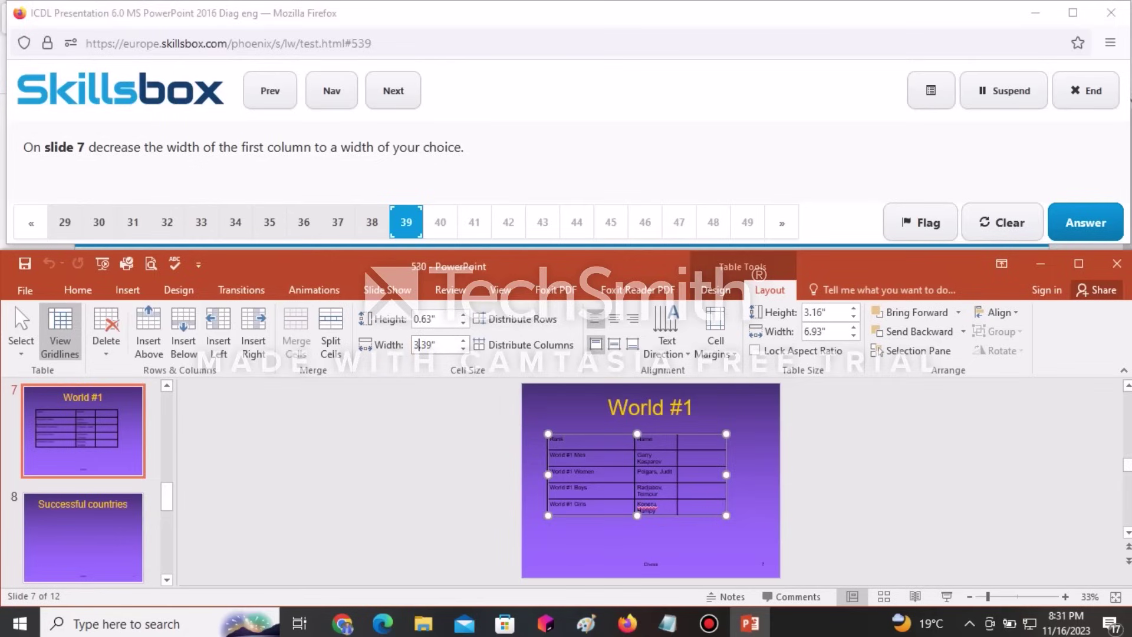
pyautogui.press('Delete')
pyautogui.write('1')
pyautogui.press('Return')
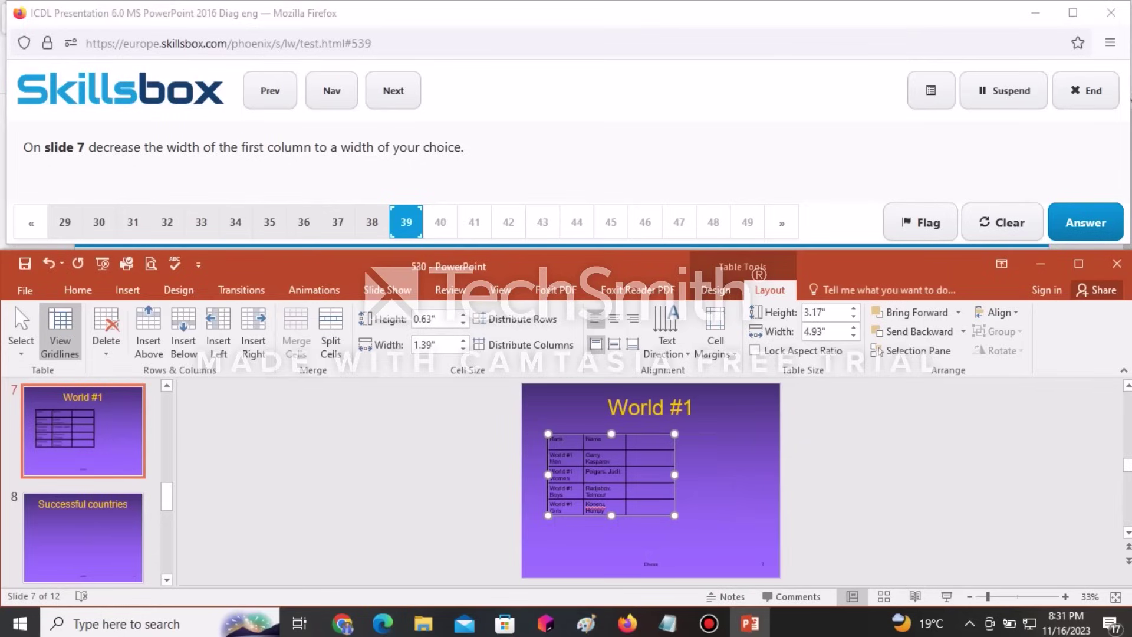
pyautogui.click(1086, 222)
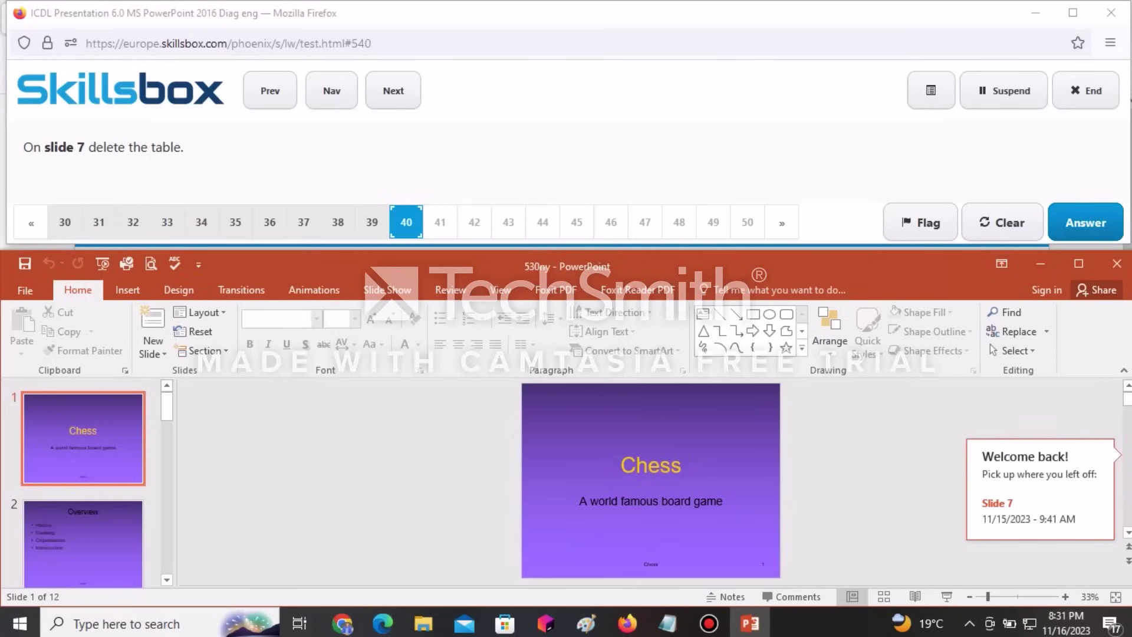
# Step: Delete the table on slide 7 and submit the answer to question 40
pyautogui.click(166, 580)
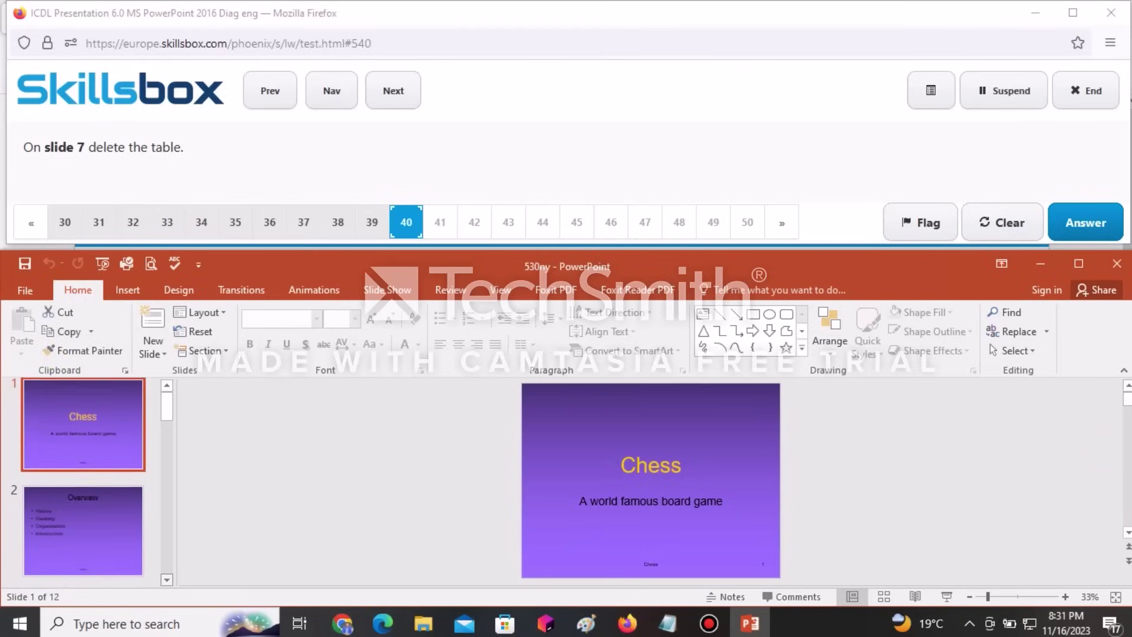
pyautogui.scroll(-10, 82, 484)
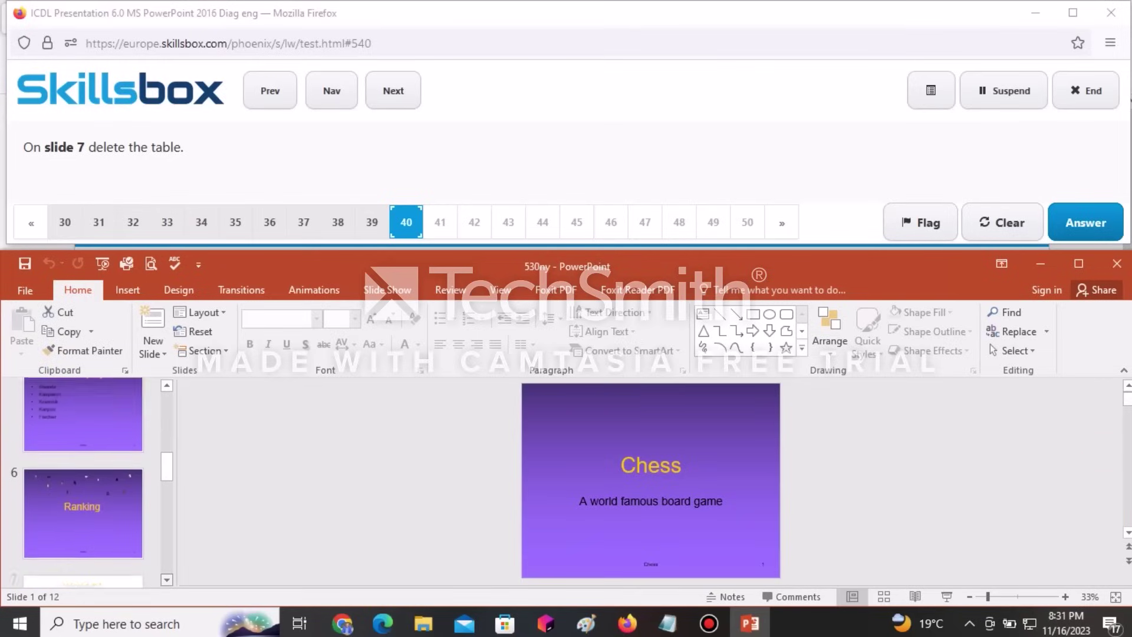
pyautogui.scroll(-1, 83, 484)
pyautogui.click(83, 448)
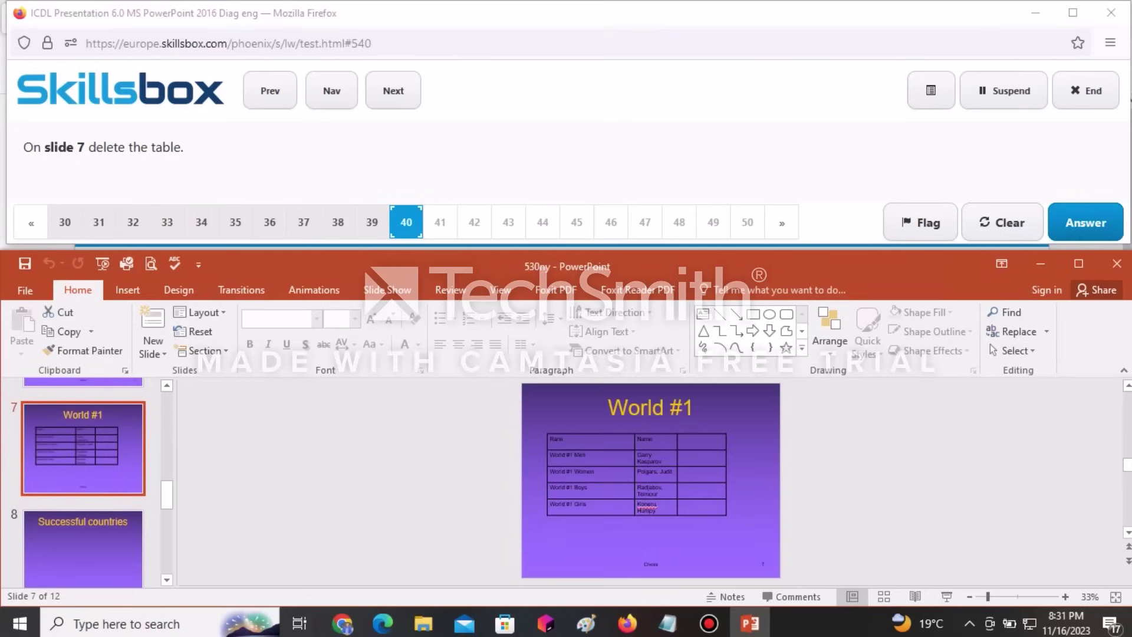
pyautogui.click(596, 434)
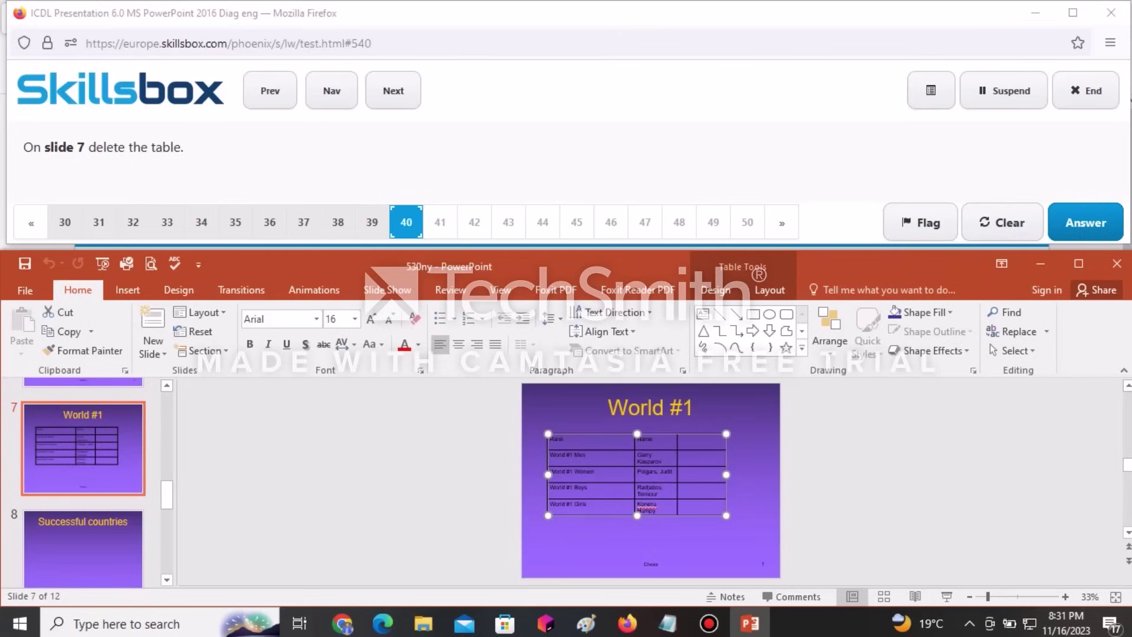
pyautogui.press('Delete')
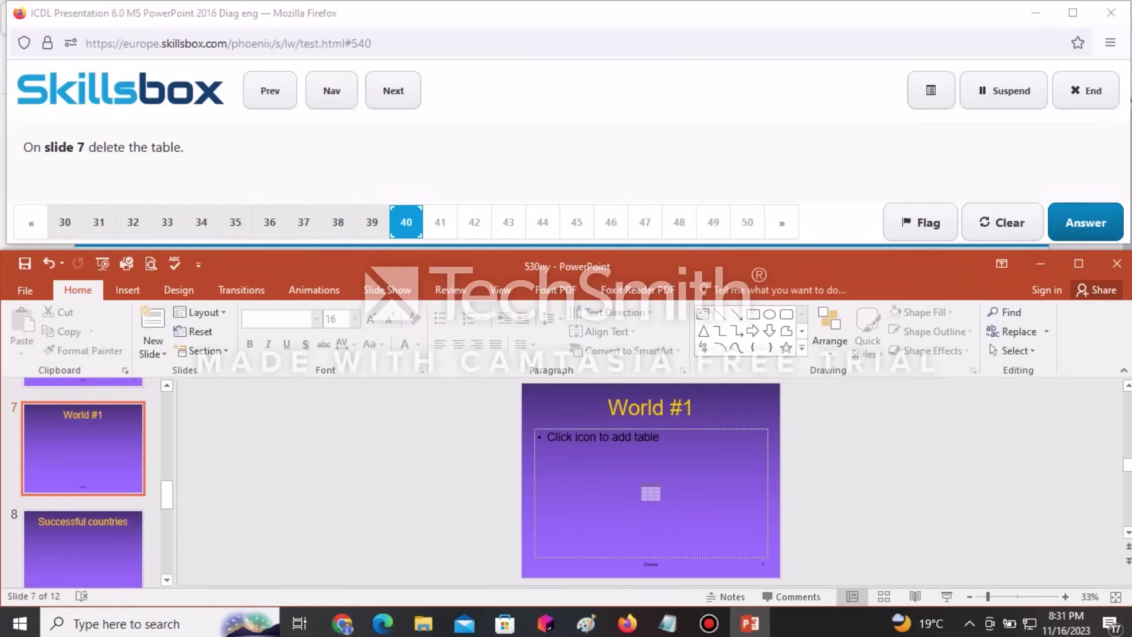
pyautogui.click(1085, 223)
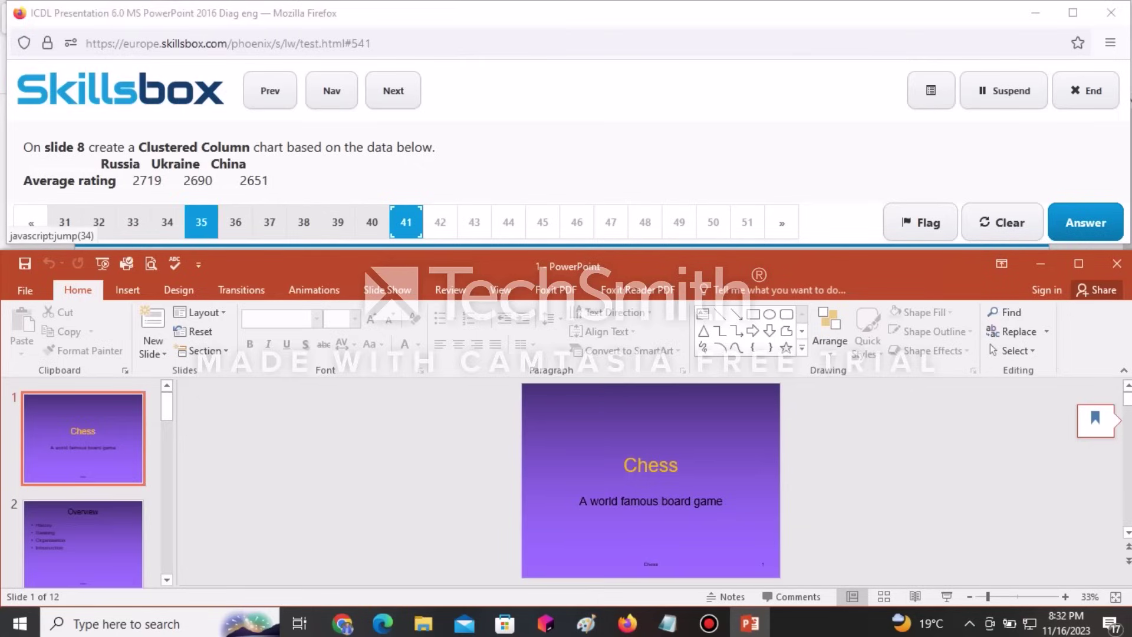
# Step: Insert a Clustered Column chart on slide 8
pyautogui.click(83, 439)
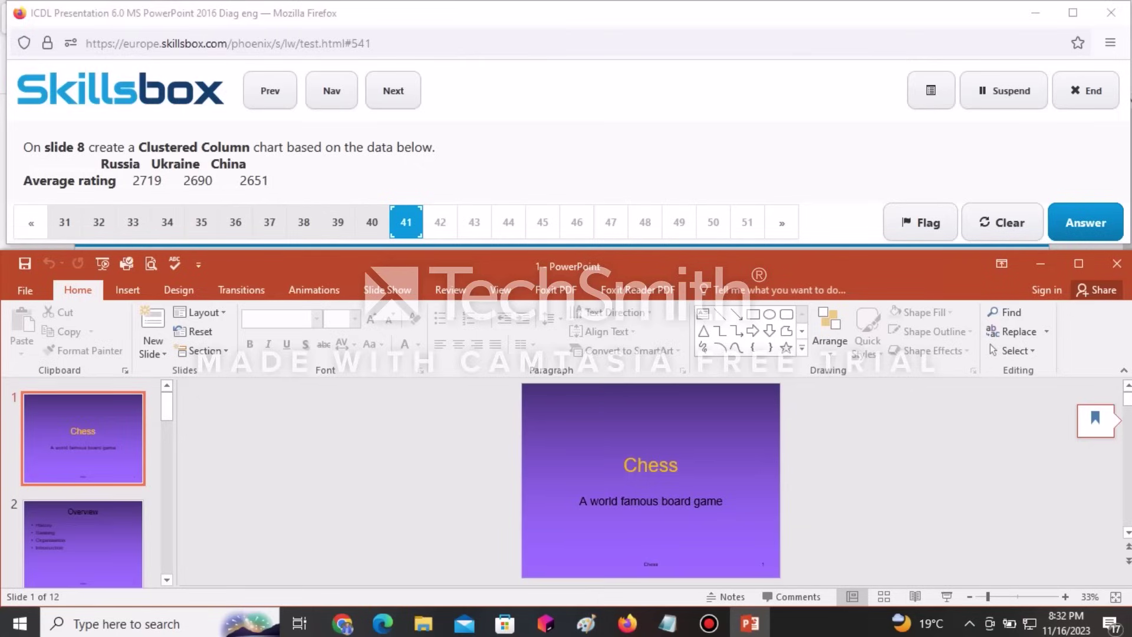
pyautogui.scroll(-2, 82, 483)
pyautogui.scroll(-5, 82, 484)
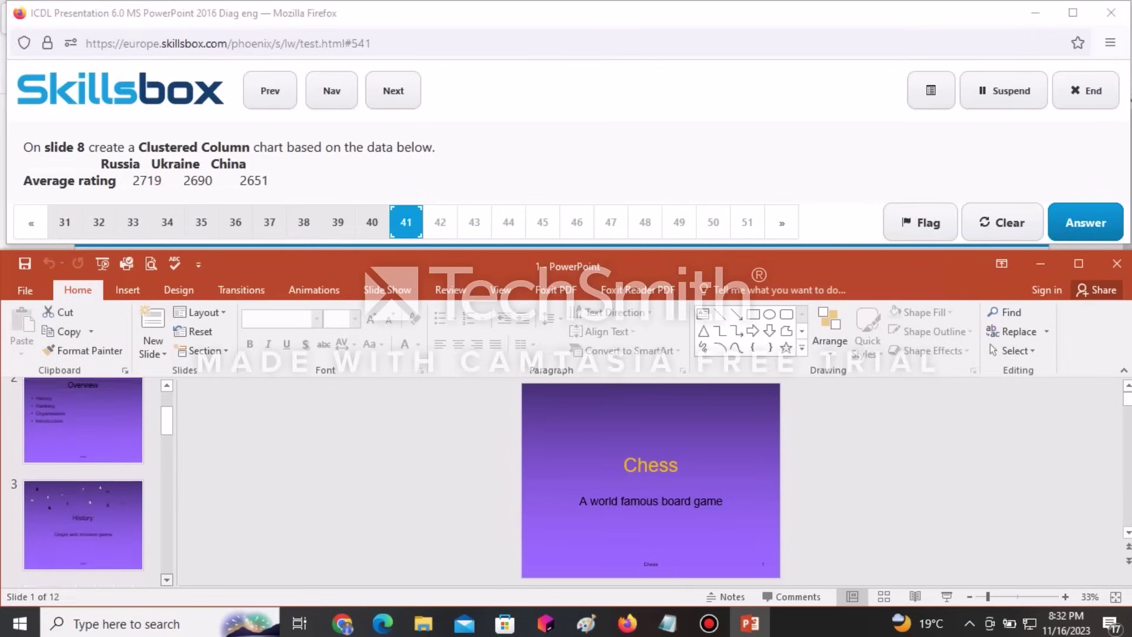
pyautogui.scroll(-4, 83, 484)
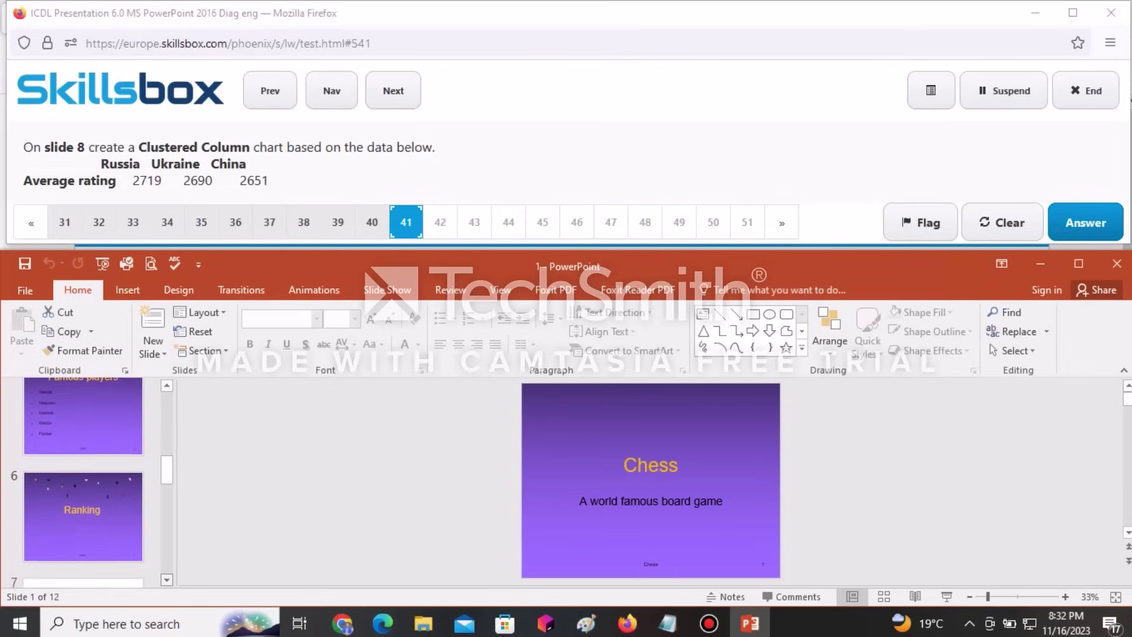
pyautogui.scroll(-2, 83, 483)
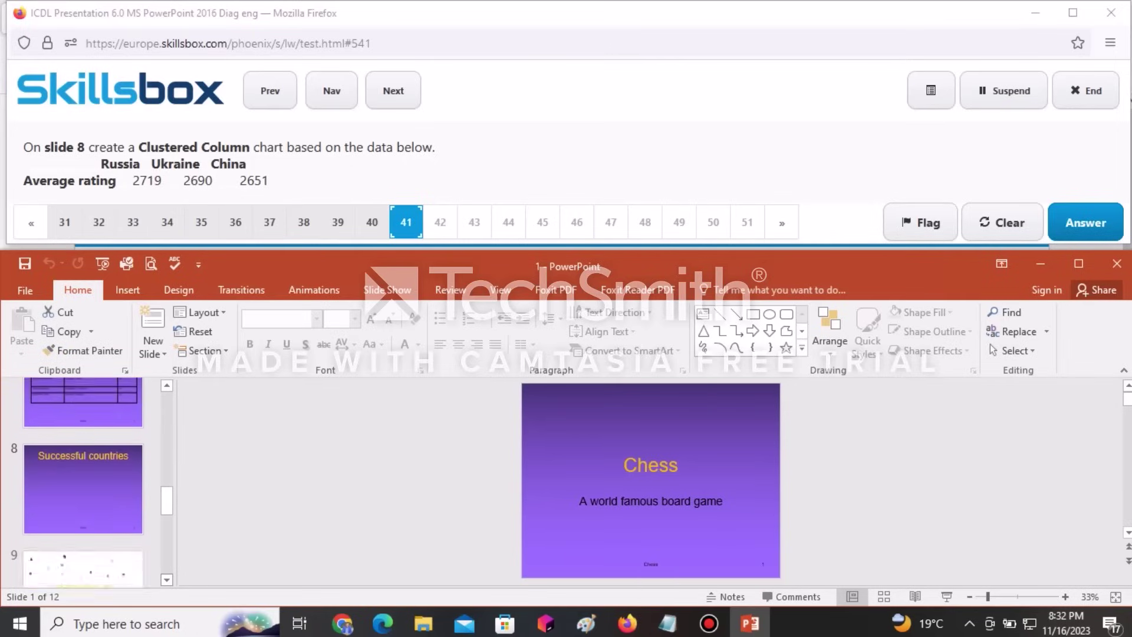
pyautogui.click(82, 485)
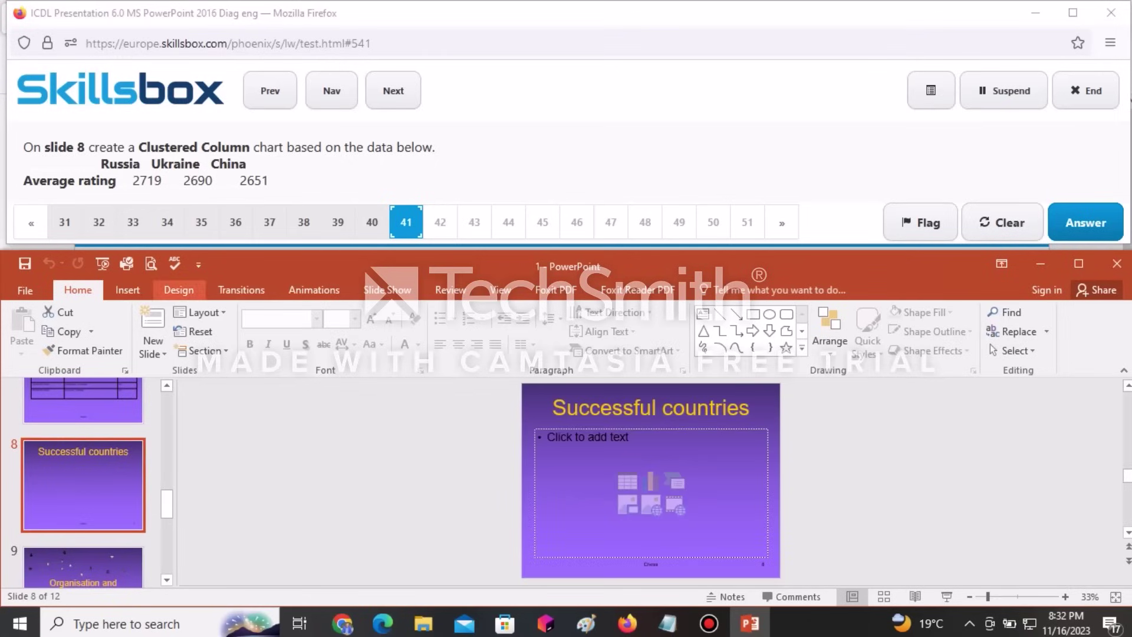
pyautogui.click(127, 290)
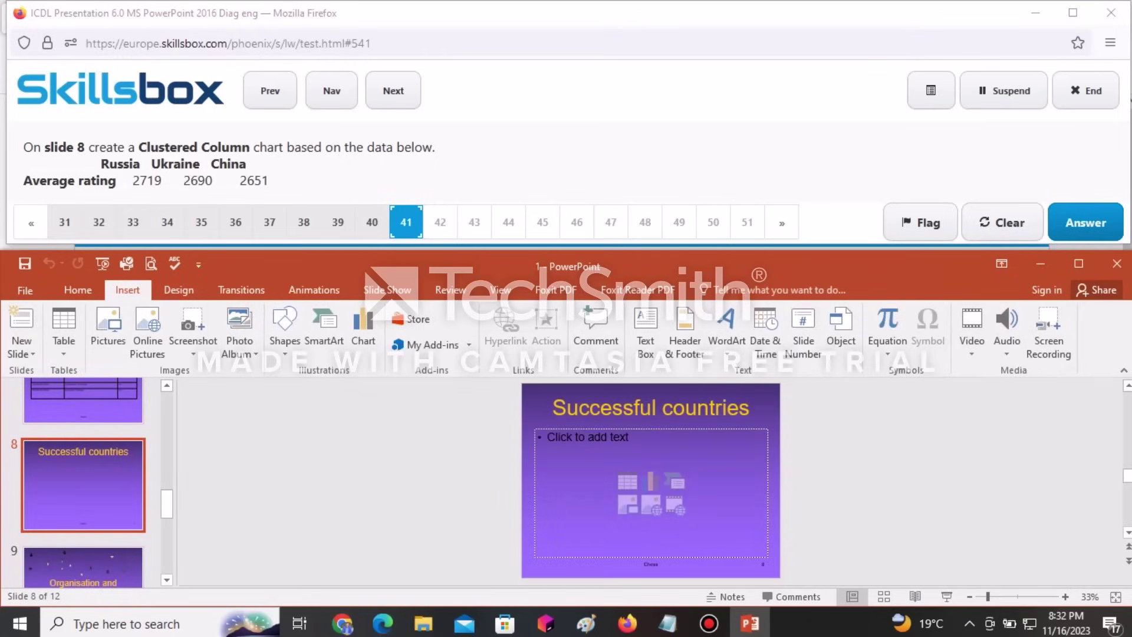
pyautogui.click(363, 331)
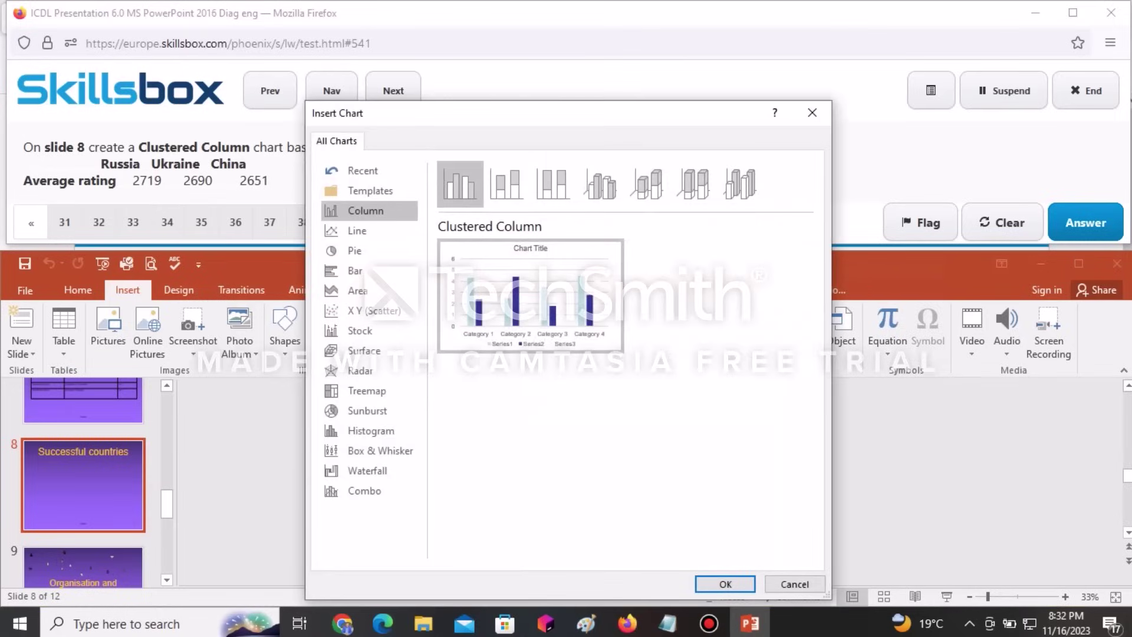
pyautogui.moveTo(442, 116); pyautogui.dragTo(604, 115)
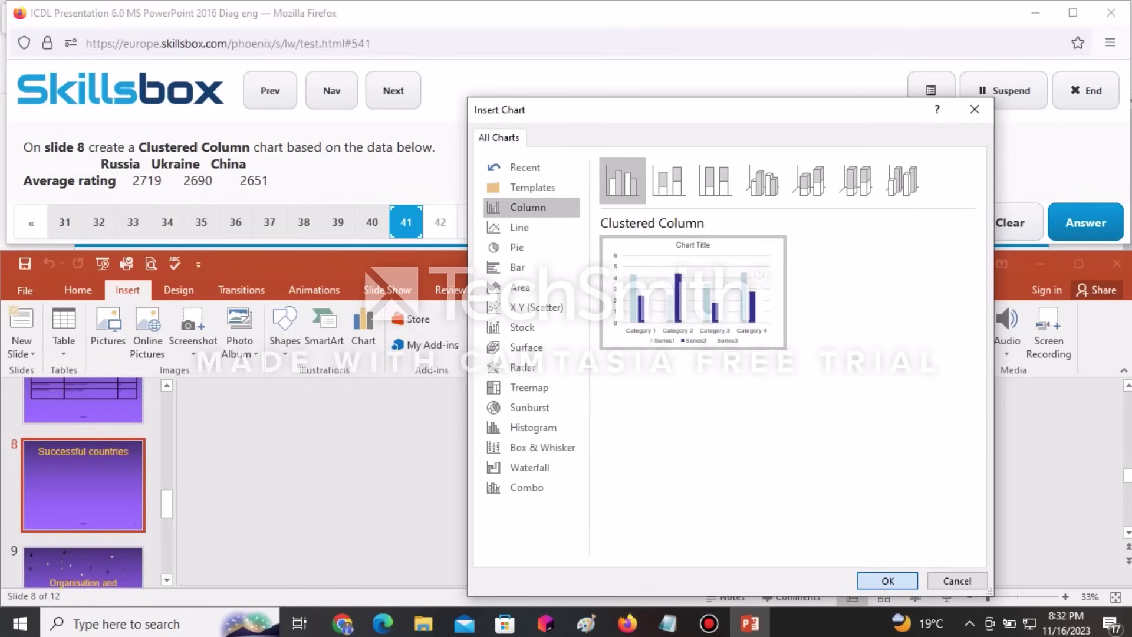
pyautogui.press('Return')
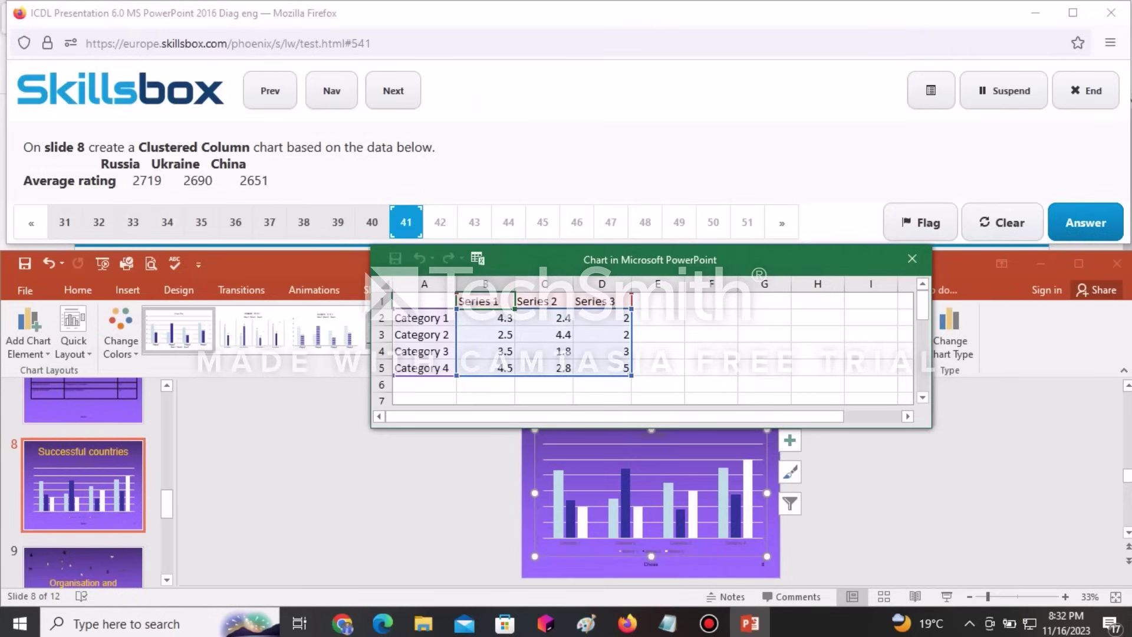
# Step: Widen column B of the chart data sheet and replace the Series 1 heading with "Average rating"
pyautogui.moveTo(515, 283); pyautogui.dragTo(572, 284)
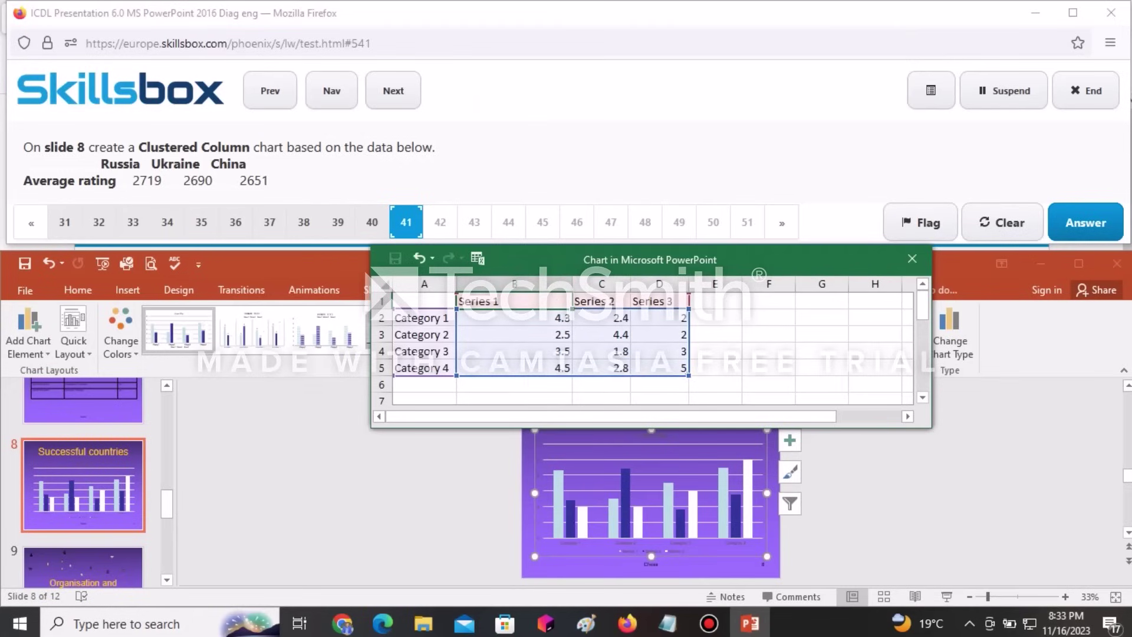
pyautogui.write('A')
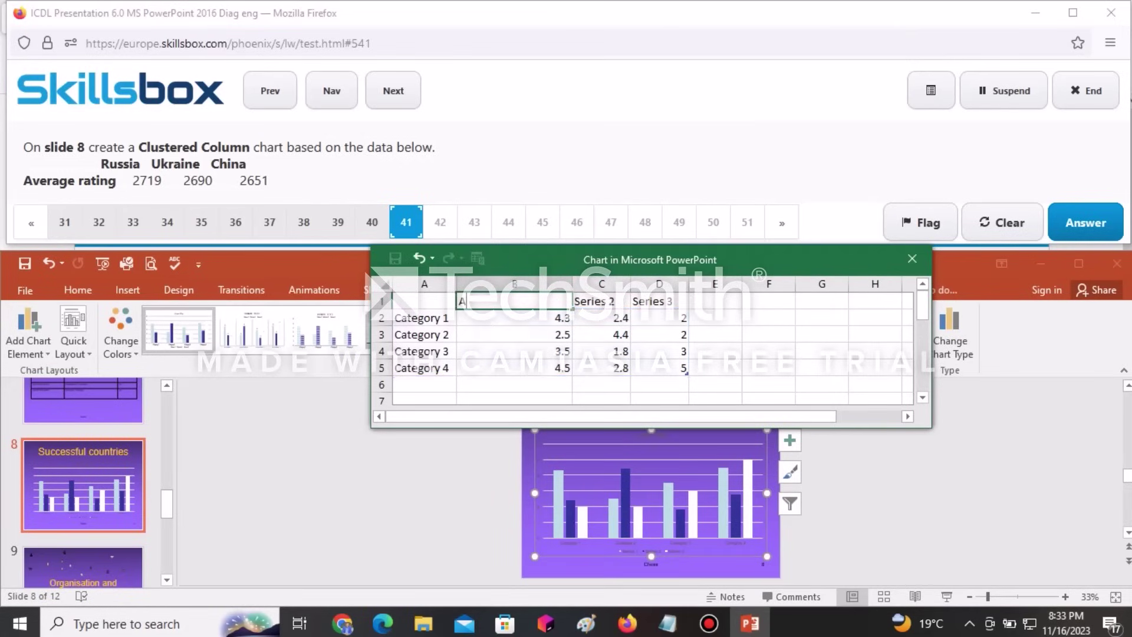
pyautogui.write('verage rating')
pyautogui.press('Return')
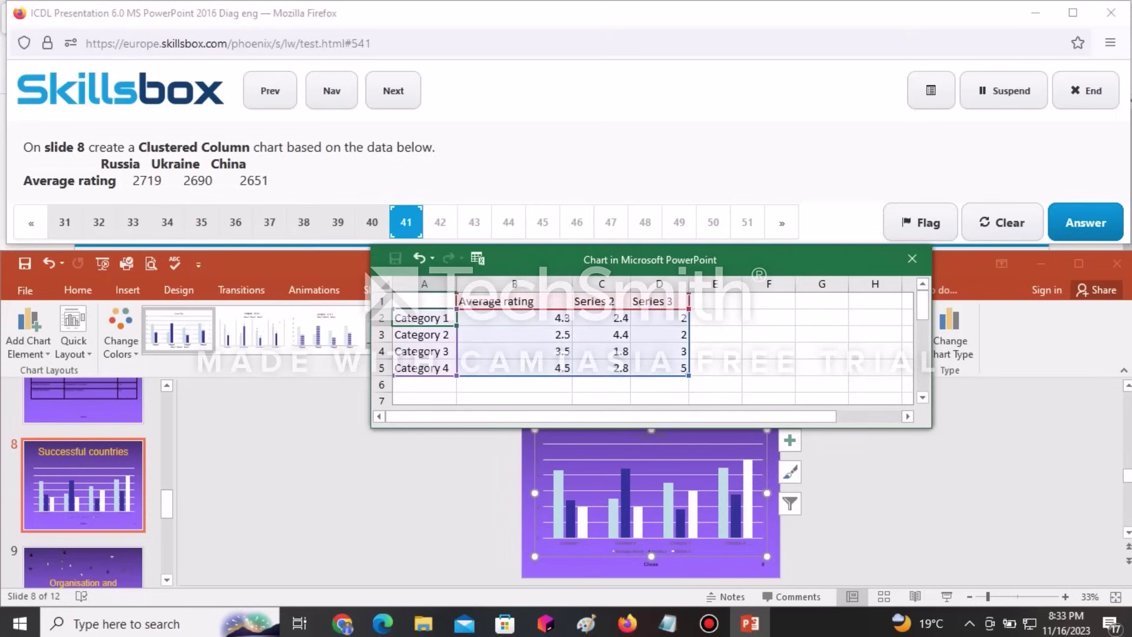
# Step: Replace the first three category labels in the chart data sheet with Russia, Ukraine and China, and clear the Category 4 label
pyautogui.write('Ru')
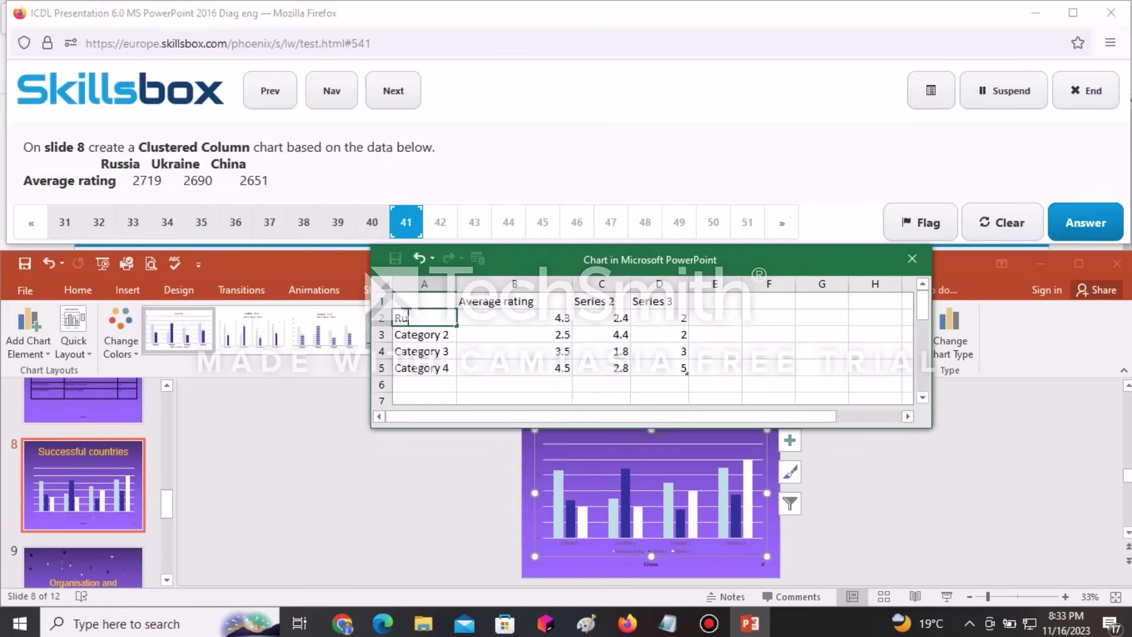
pyautogui.write('ssia')
pyautogui.press('Return')
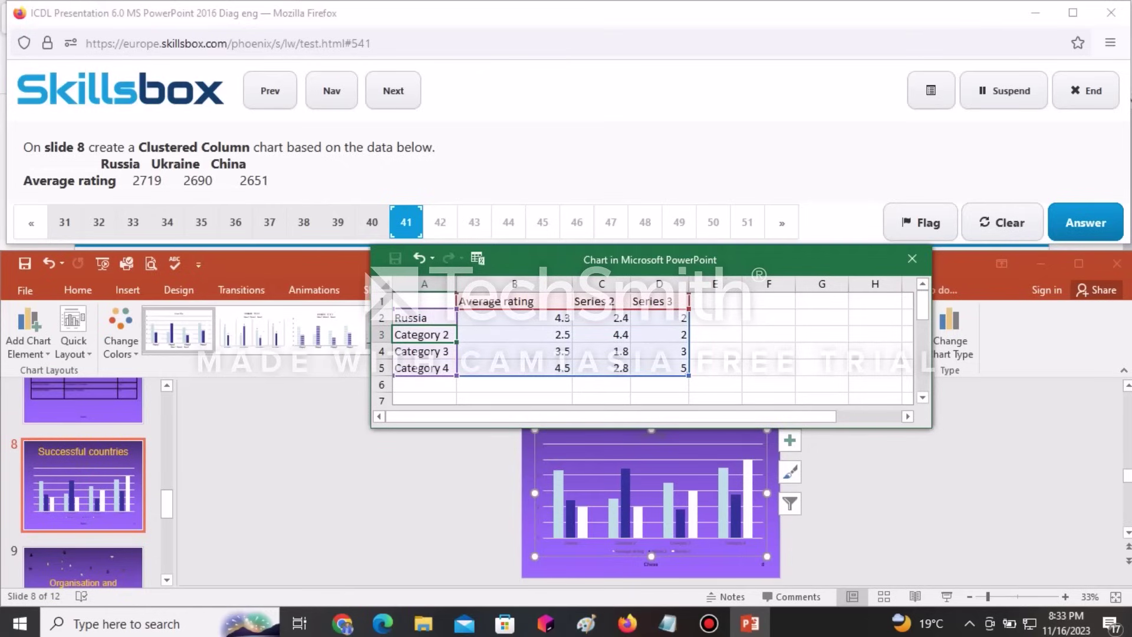
pyautogui.write('Uk')
pyautogui.press('BackSpace')
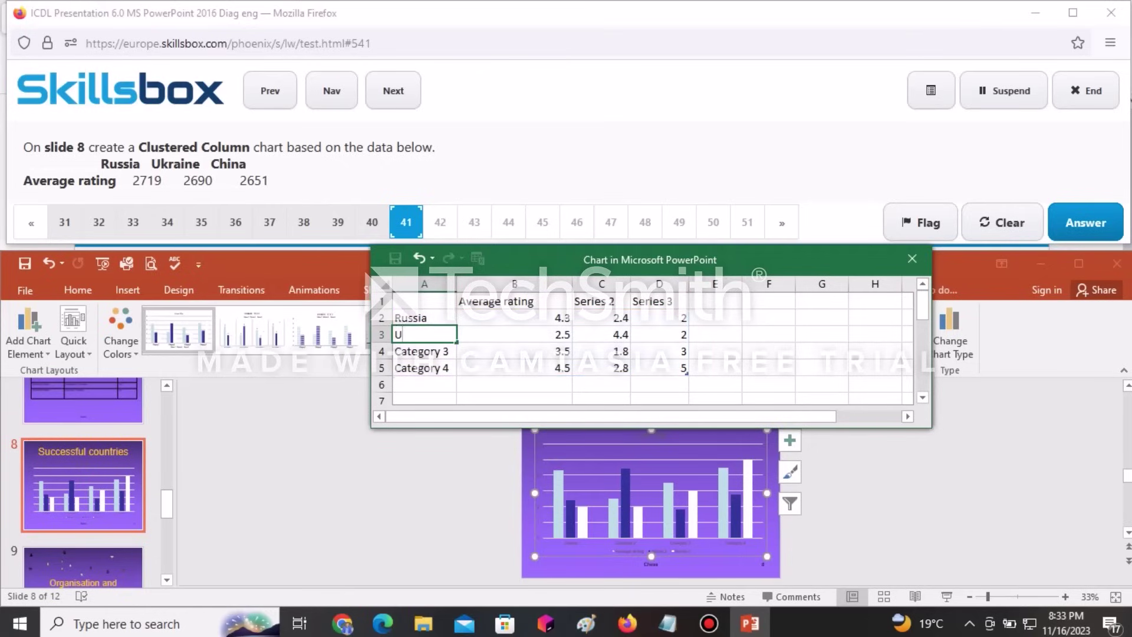
pyautogui.write('kraine')
pyautogui.press('Return')
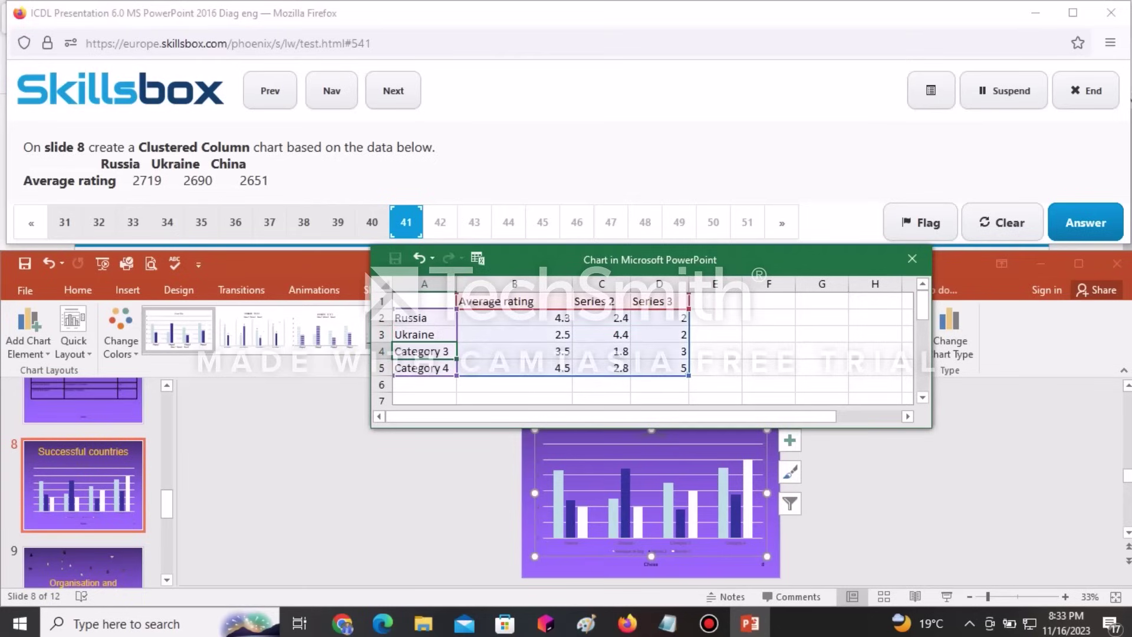
pyautogui.write('Chin')
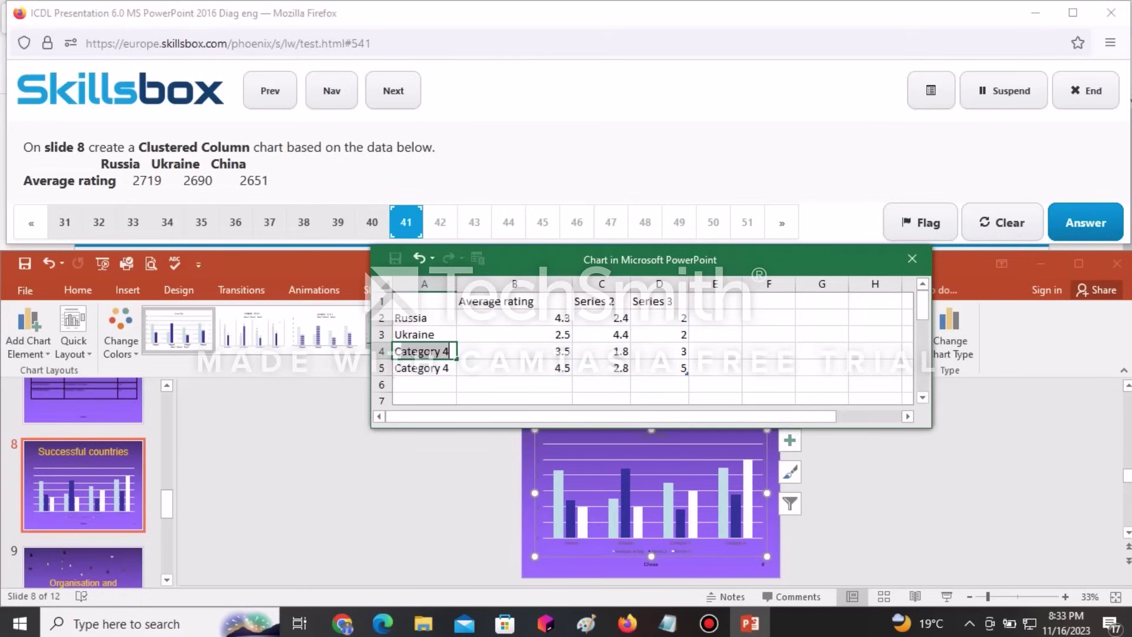
pyautogui.write('a')
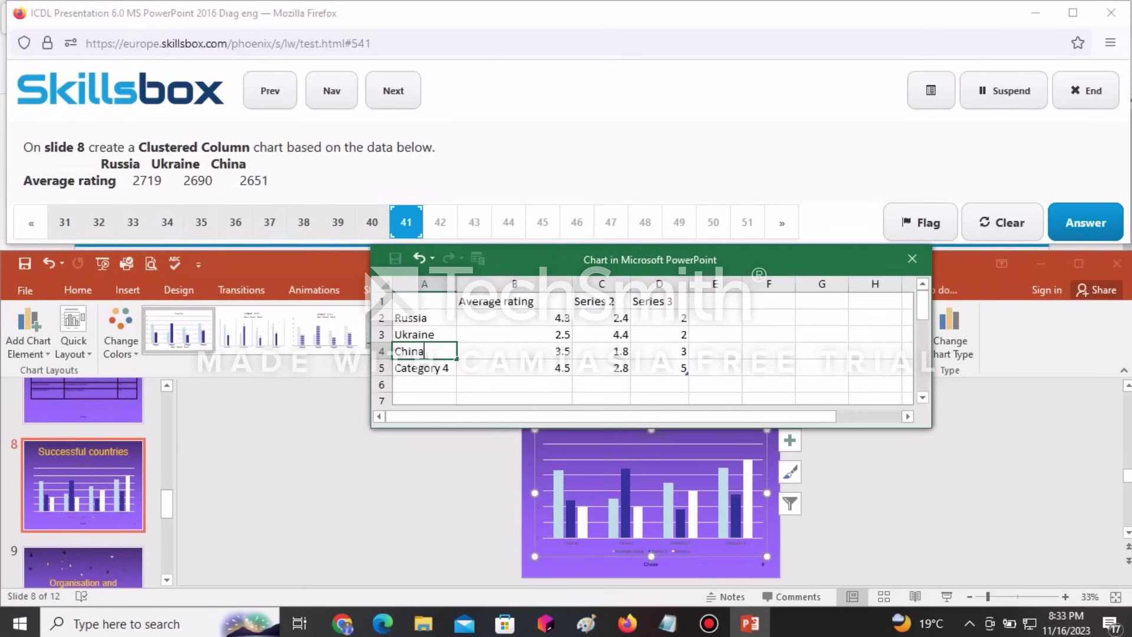
pyautogui.press('Return')
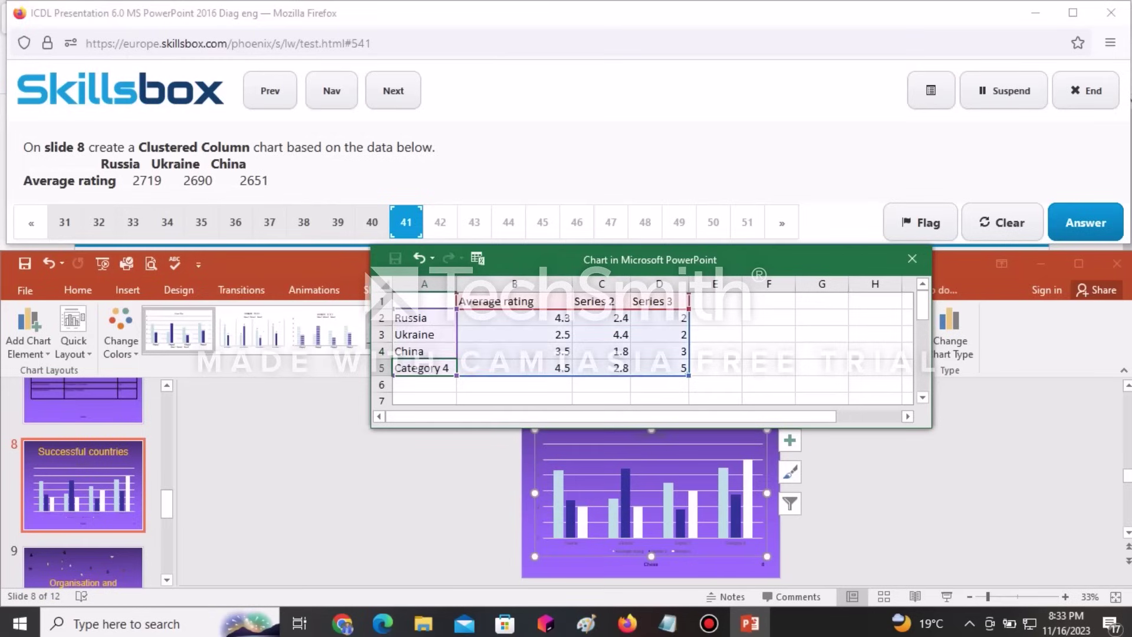
pyautogui.press('Delete')
# Step: Enter the average ratings 2719 for Russia, 2690 for Ukraine and 2651 for China, and clear the leftover value below them
pyautogui.press('Right')
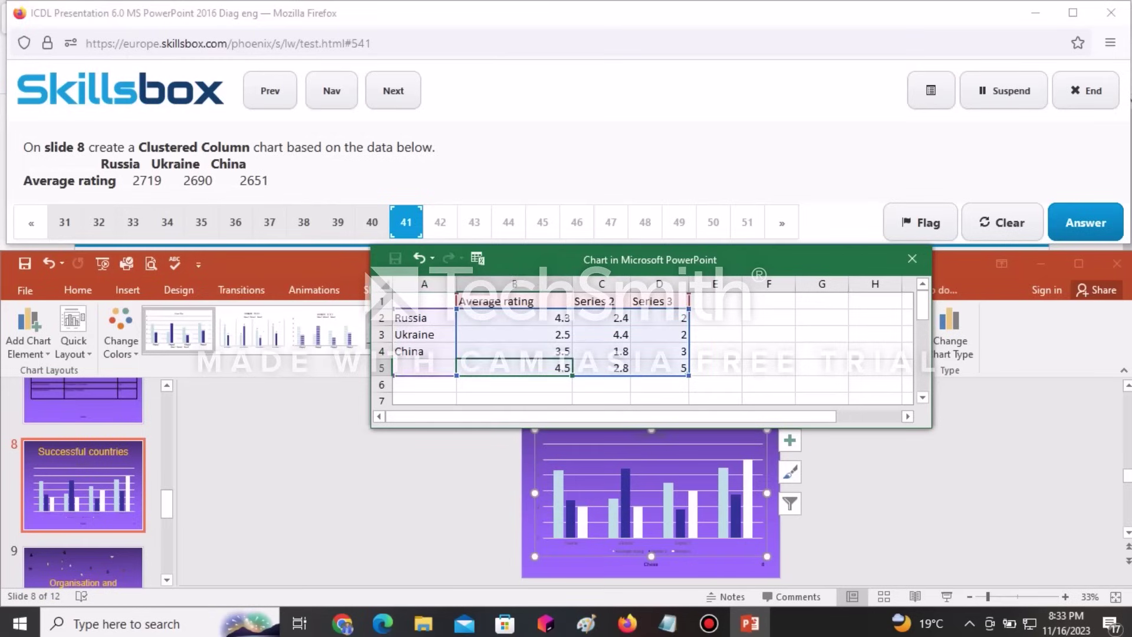
pyautogui.press('Up')
pyautogui.press('Up')
pyautogui.press('Up')
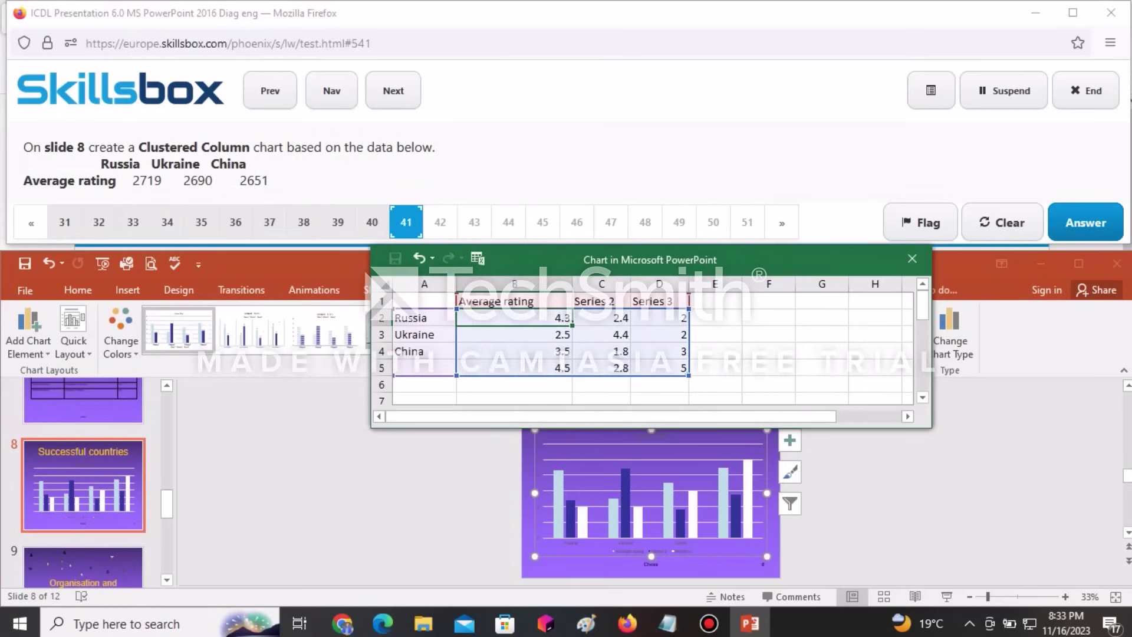
pyautogui.write('2719')
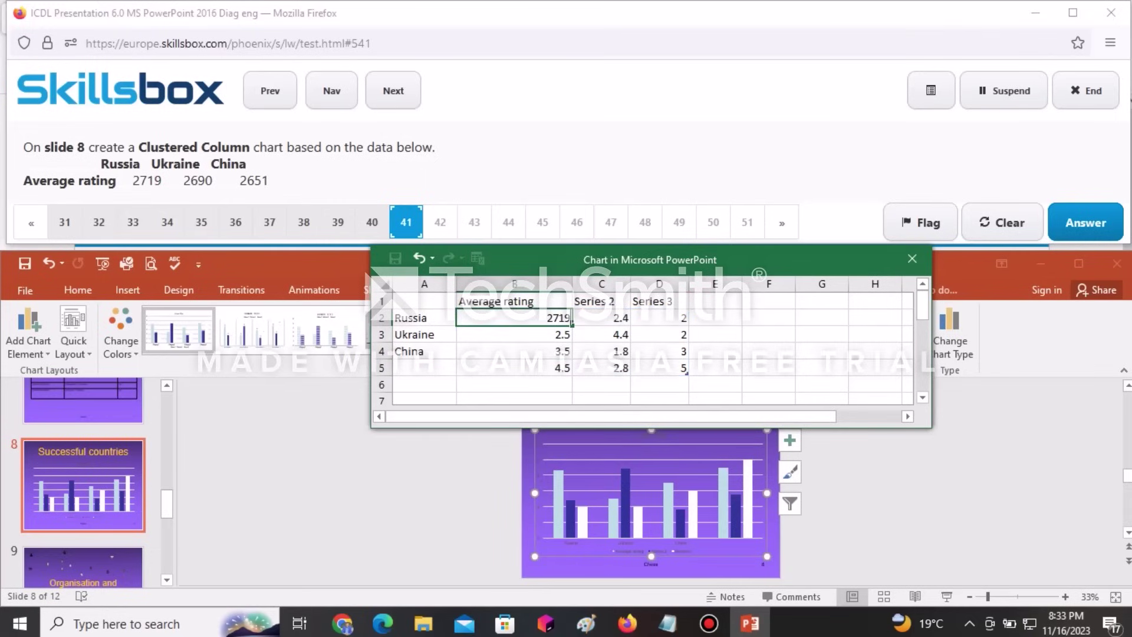
pyautogui.press('Return')
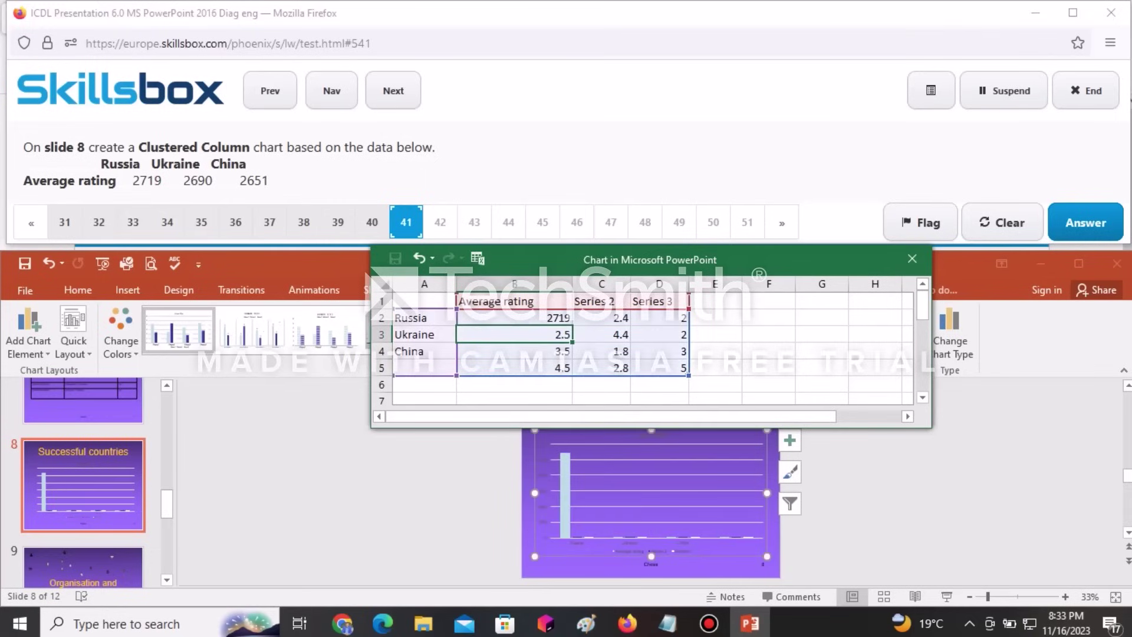
pyautogui.write('2690')
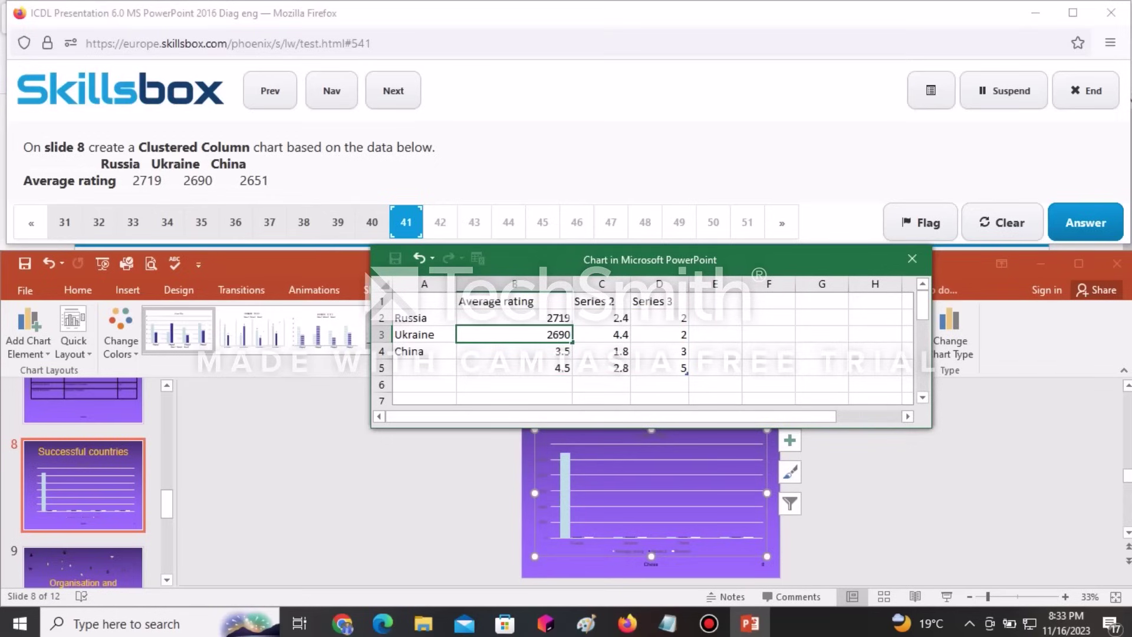
pyautogui.press('Return')
pyautogui.write('2651')
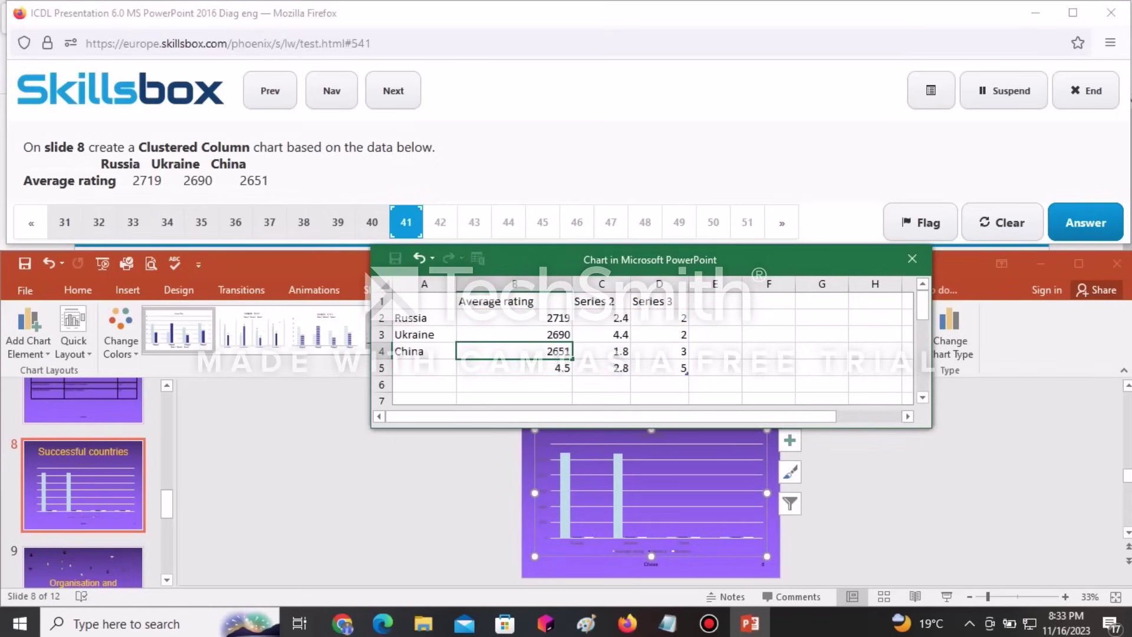
pyautogui.press('Return')
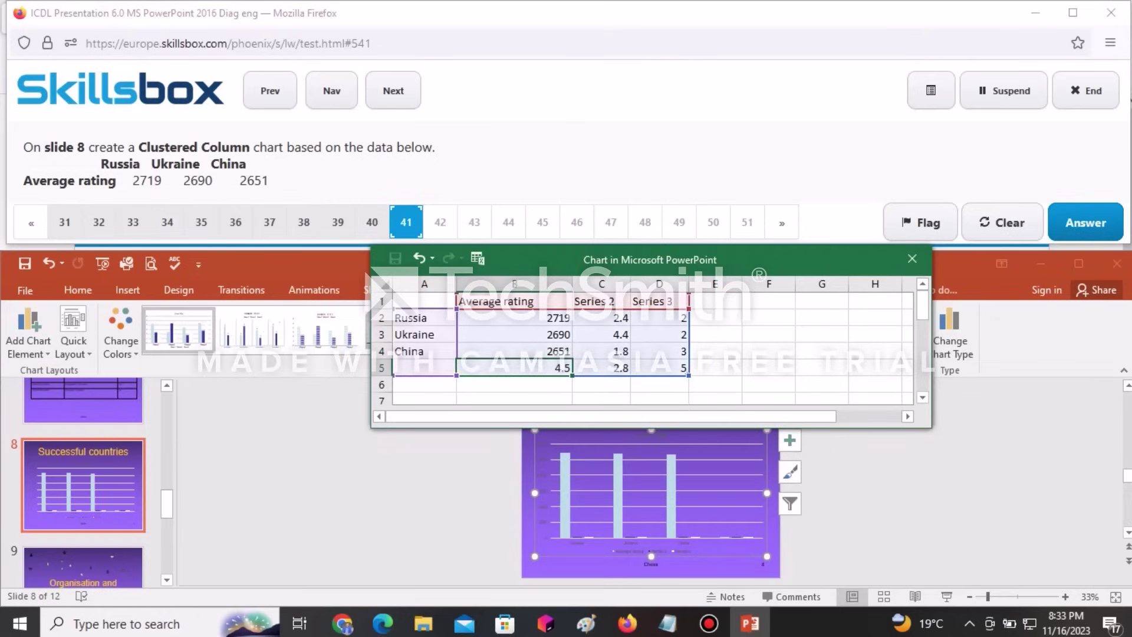
pyautogui.press('Delete')
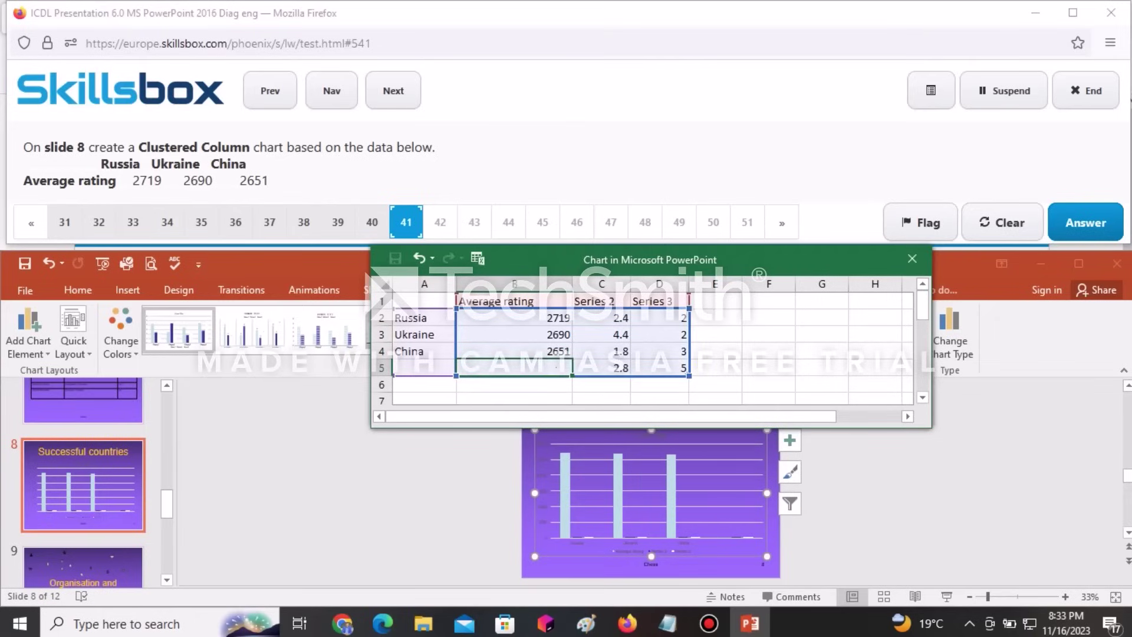
# Step: Shrink the chart data range to A1:B4 and clear the contents of columns C and D
pyautogui.press('Right')
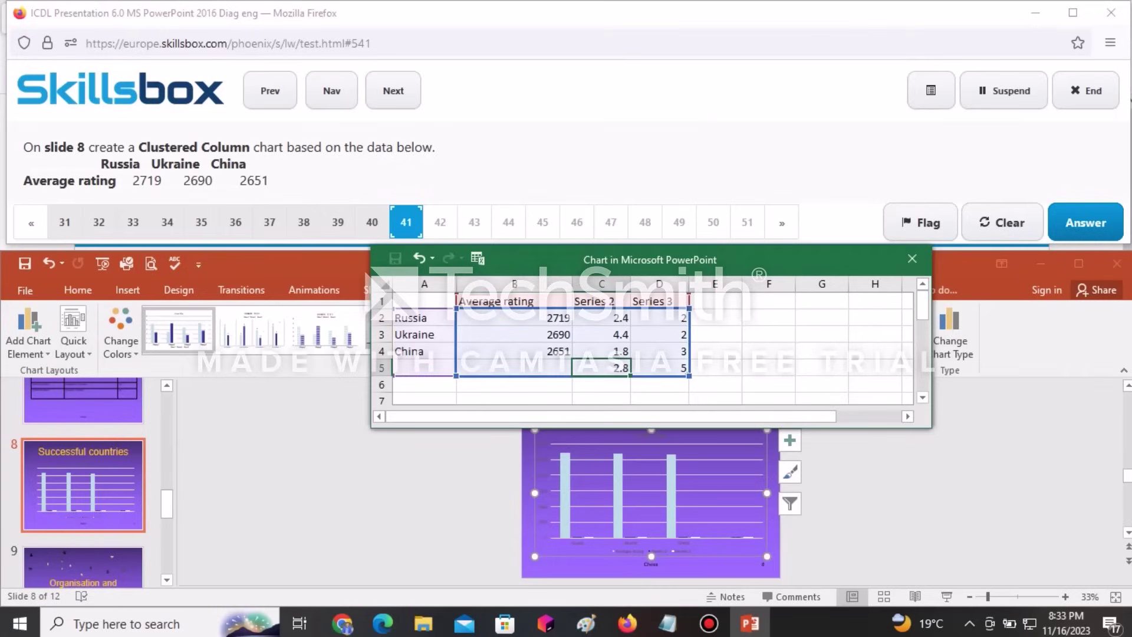
pyautogui.moveTo(689, 376); pyautogui.dragTo(571, 358)
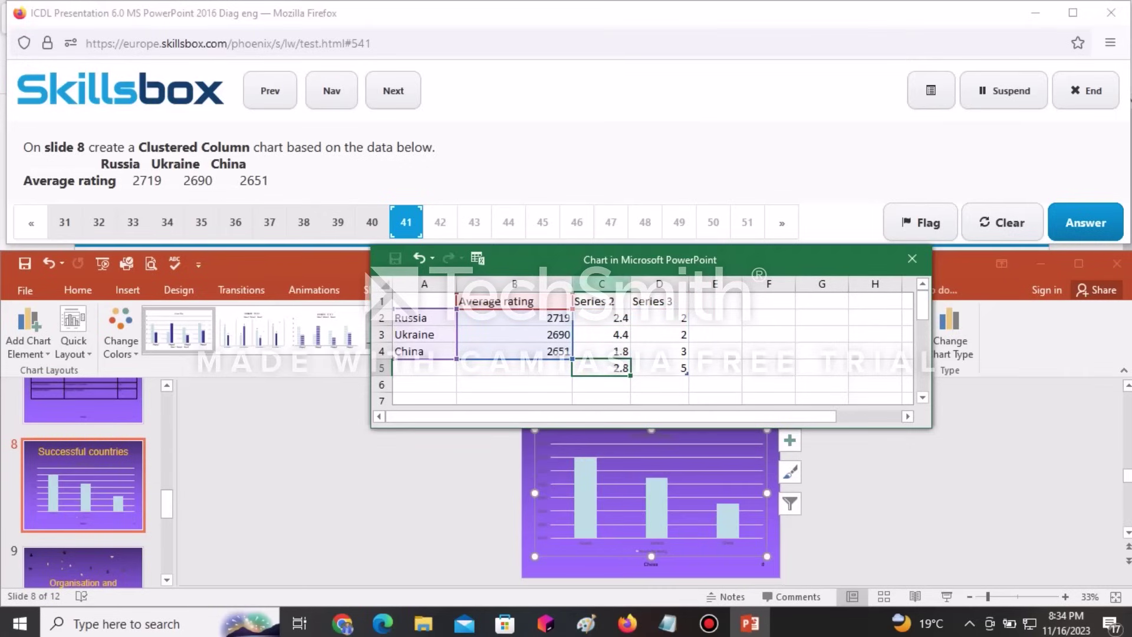
pyautogui.moveTo(602, 284); pyautogui.dragTo(659, 284)
pyautogui.press('Delete')
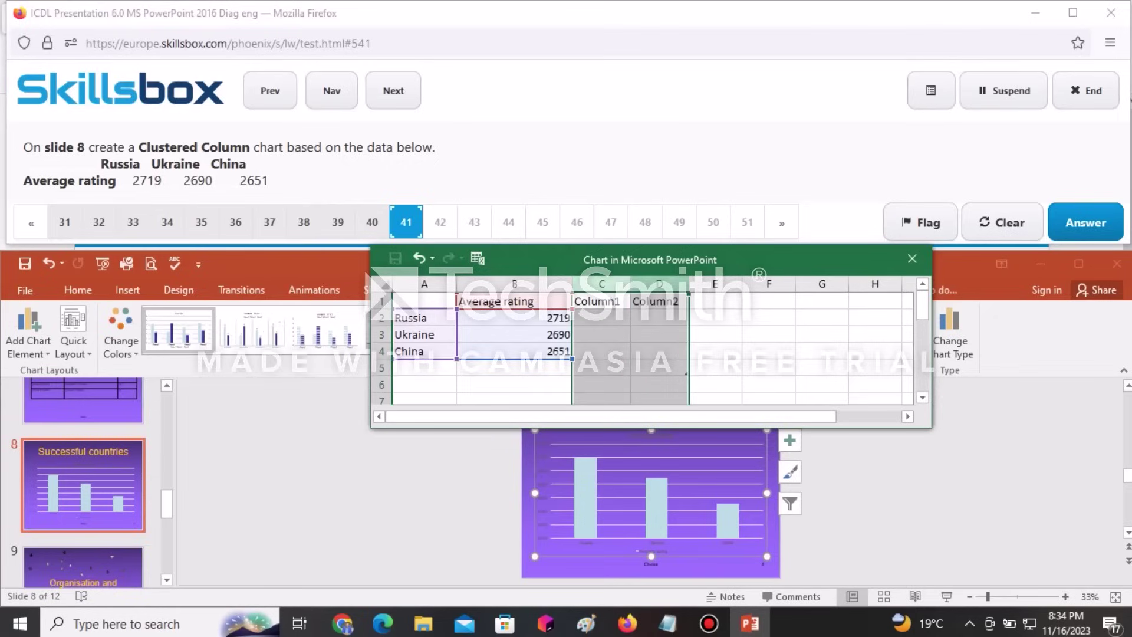
pyautogui.click(715, 351)
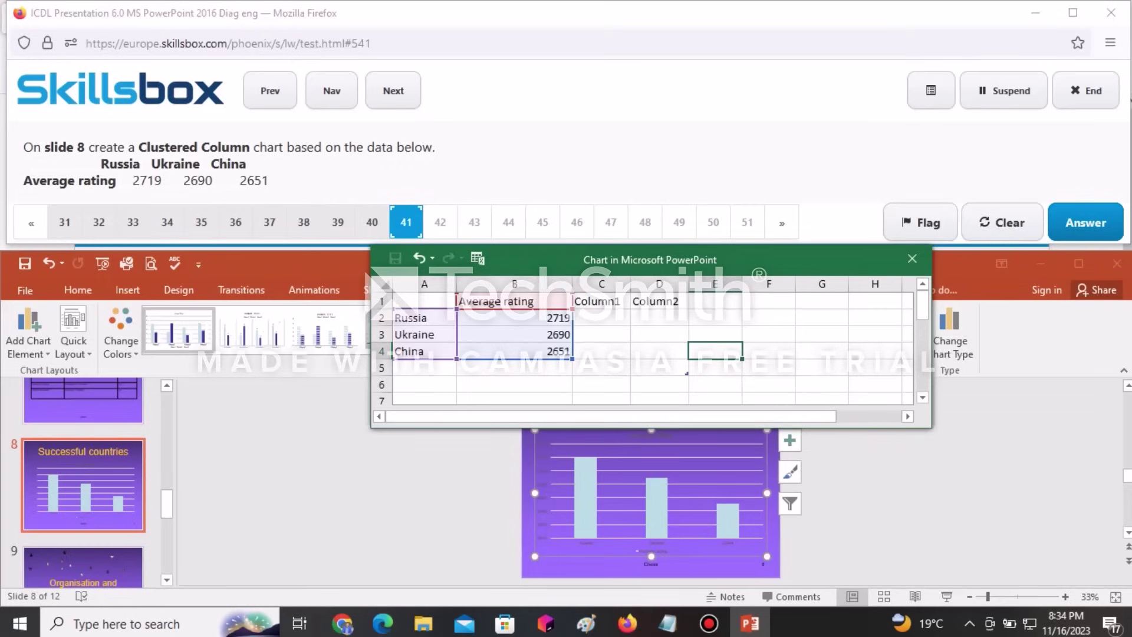
# Step: Close the chart data sheet and submit the answer to question 41
pyautogui.click(912, 258)
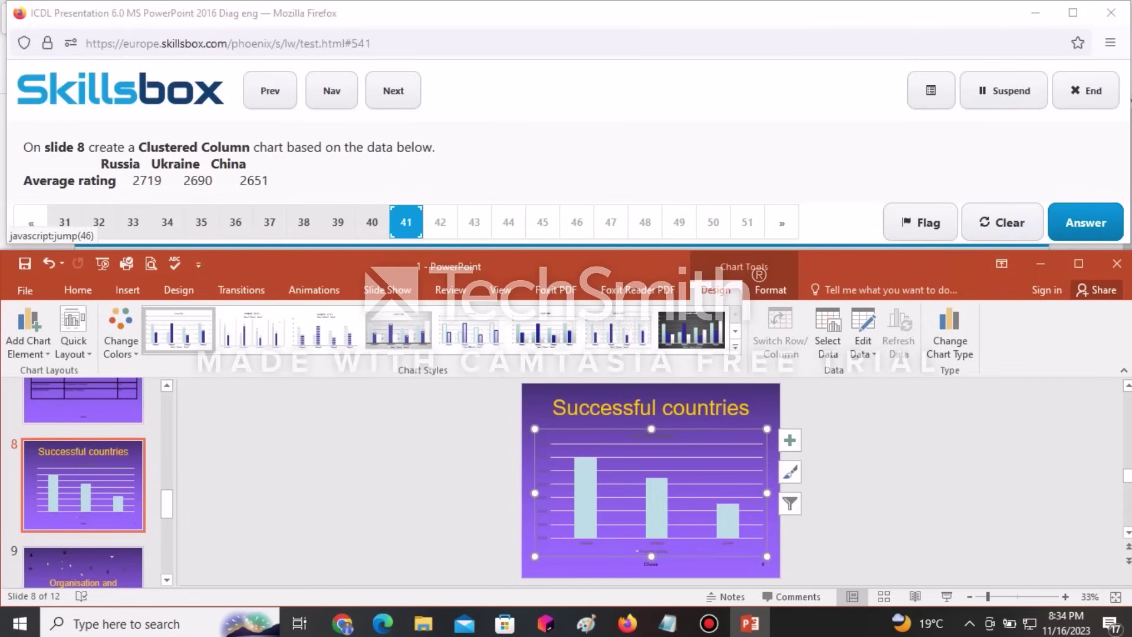
pyautogui.click(1085, 222)
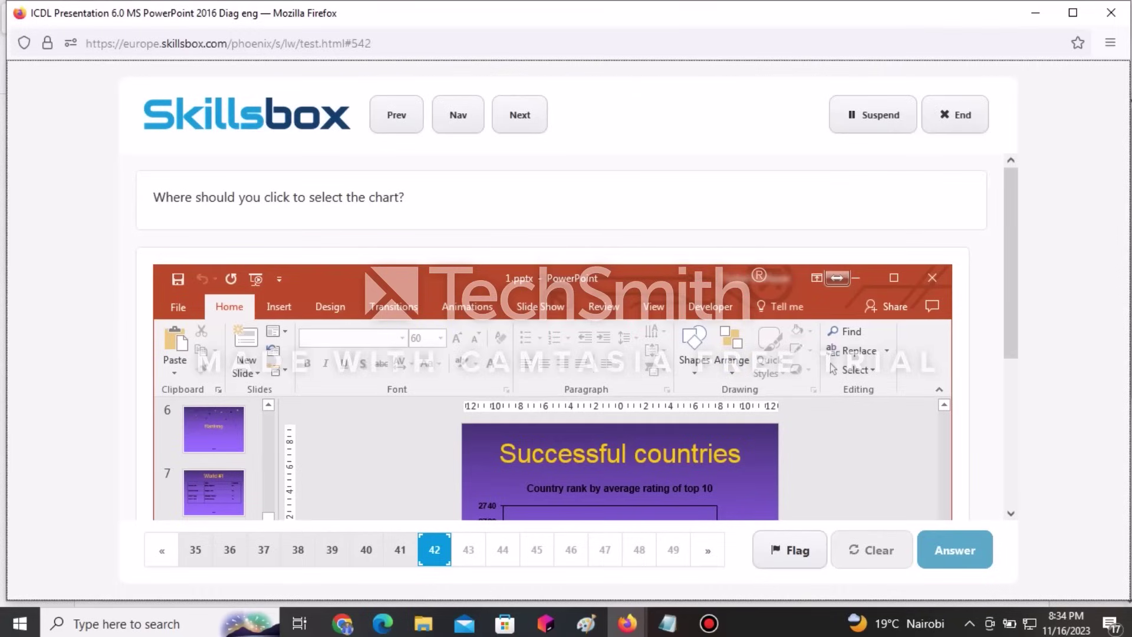
# Step: Mark the blank area near the upper-left corner of the pictured chart as the place to select it, and submit the answer to question 42
pyautogui.scroll(-1, 578, 342)
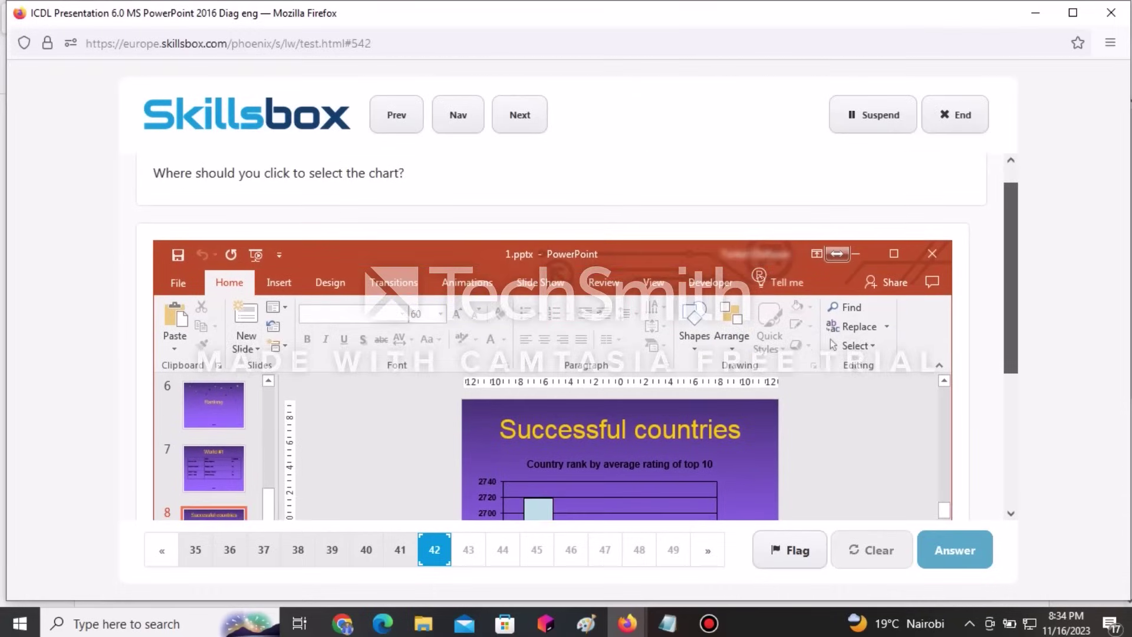
pyautogui.scroll(1, 830, 333)
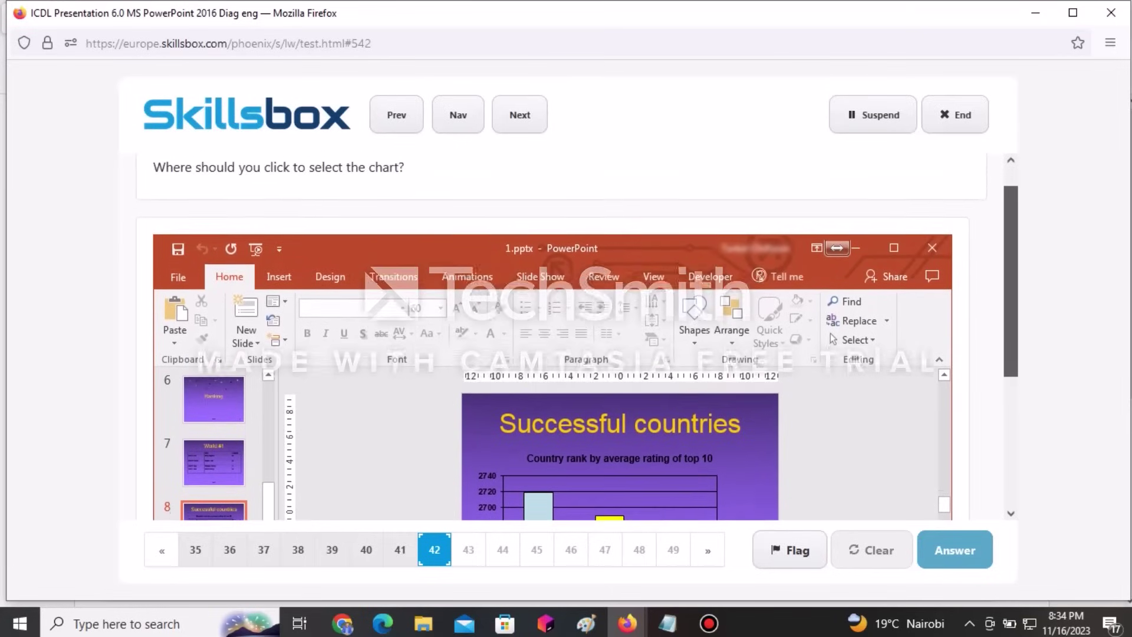
pyautogui.scroll(-4, 553, 353)
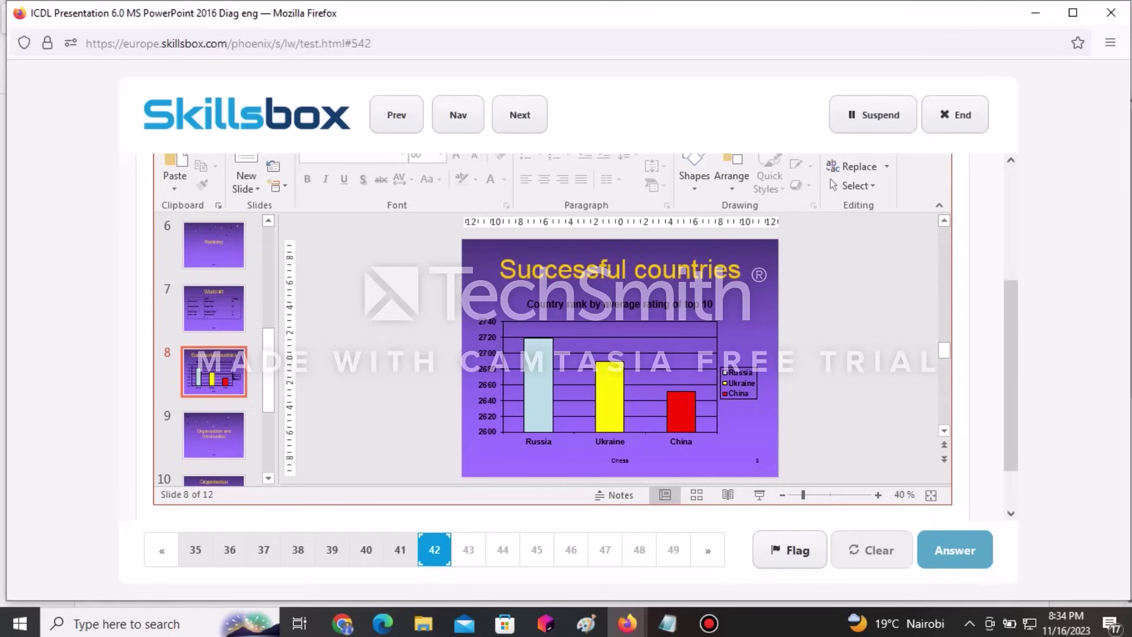
pyautogui.click(490, 319)
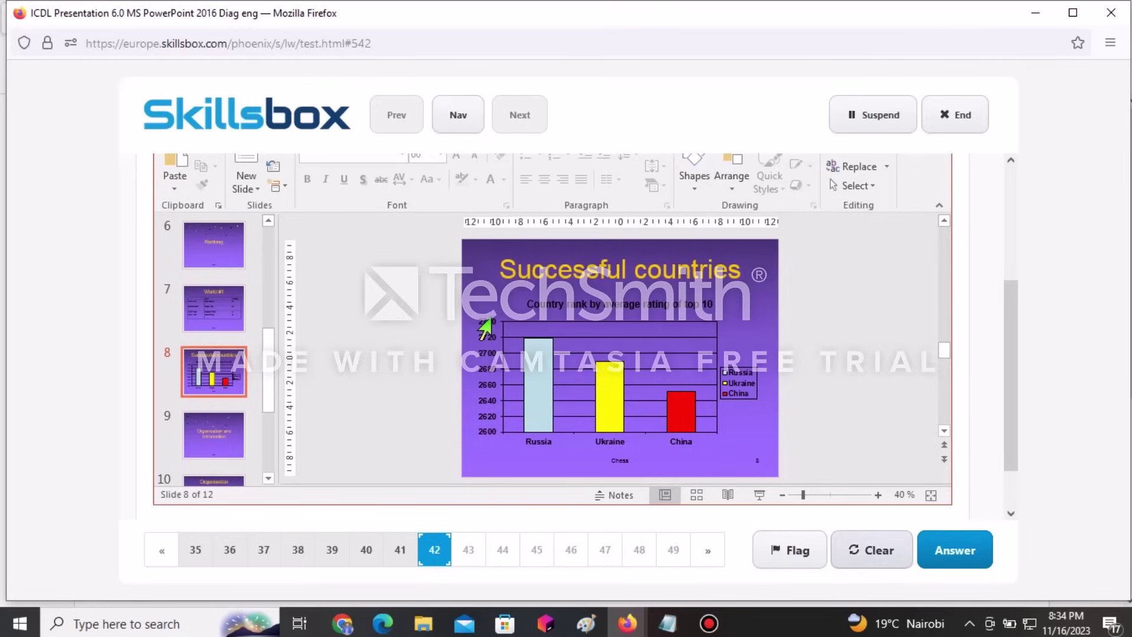
pyautogui.click(955, 549)
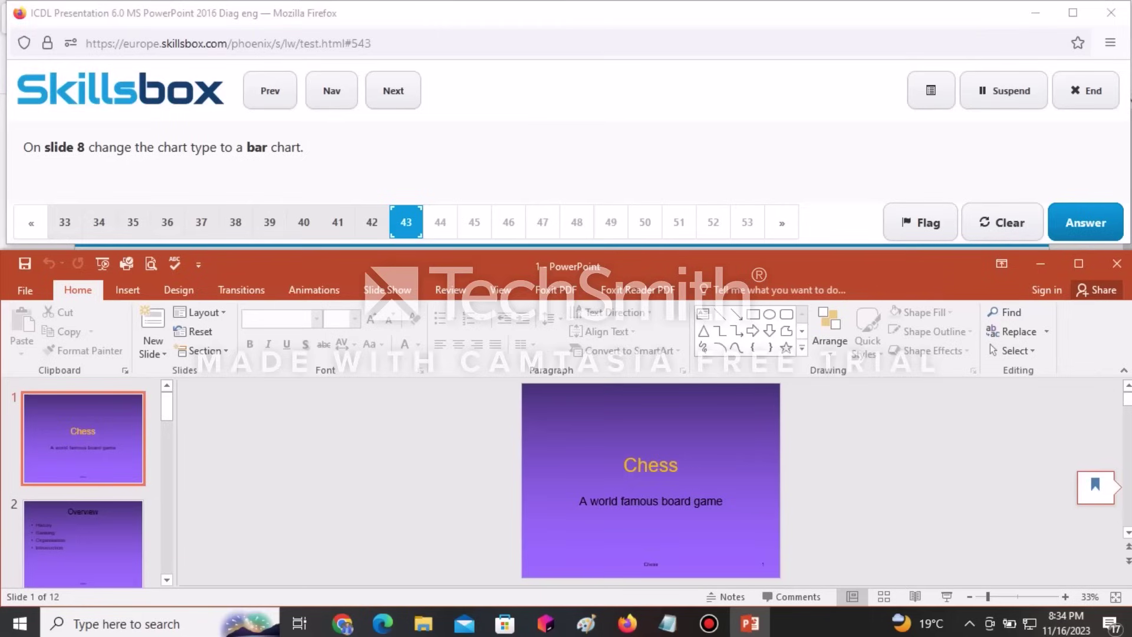
# Step: Select the chart's columns on slide 8 and display the chart design options
pyautogui.scroll(-2, 82, 484)
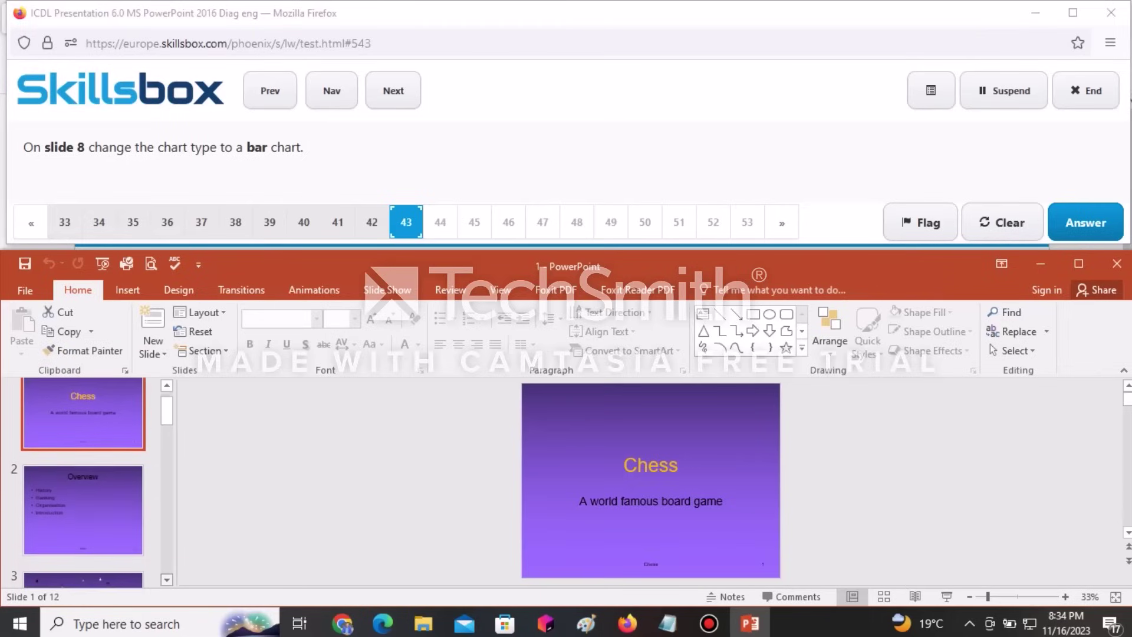
pyautogui.scroll(-5, 83, 484)
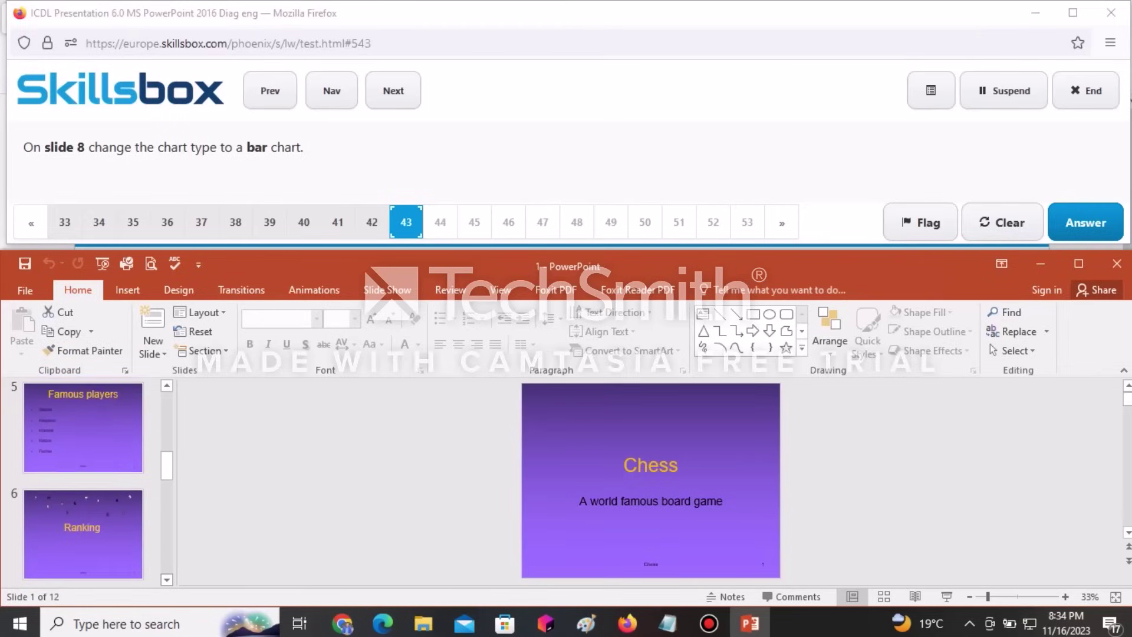
pyautogui.scroll(-4, 83, 472)
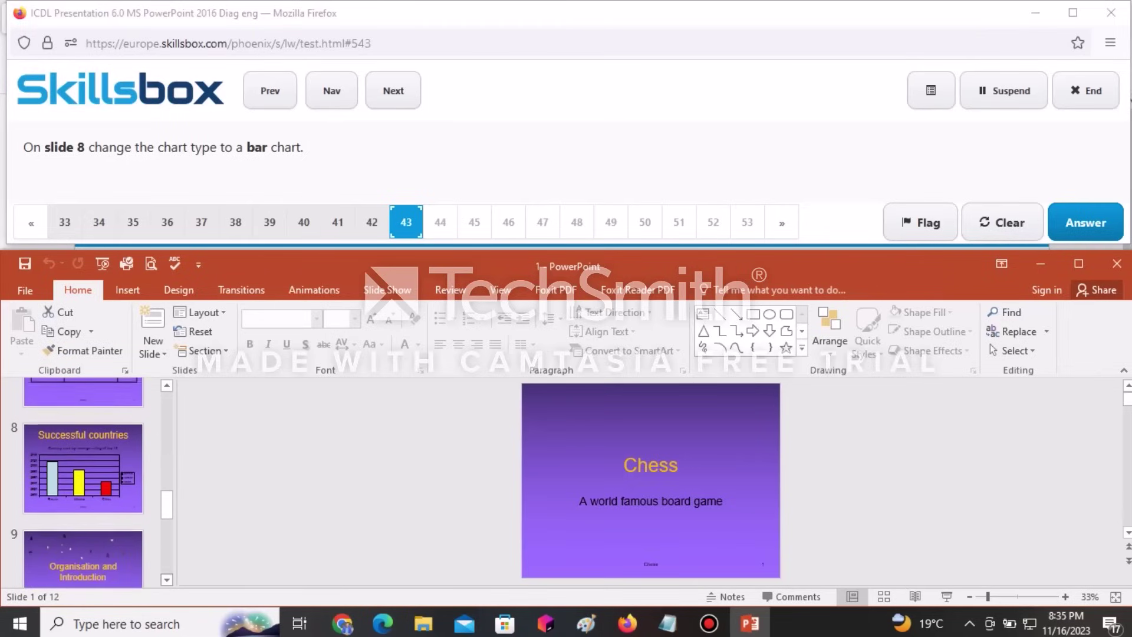
pyautogui.click(82, 472)
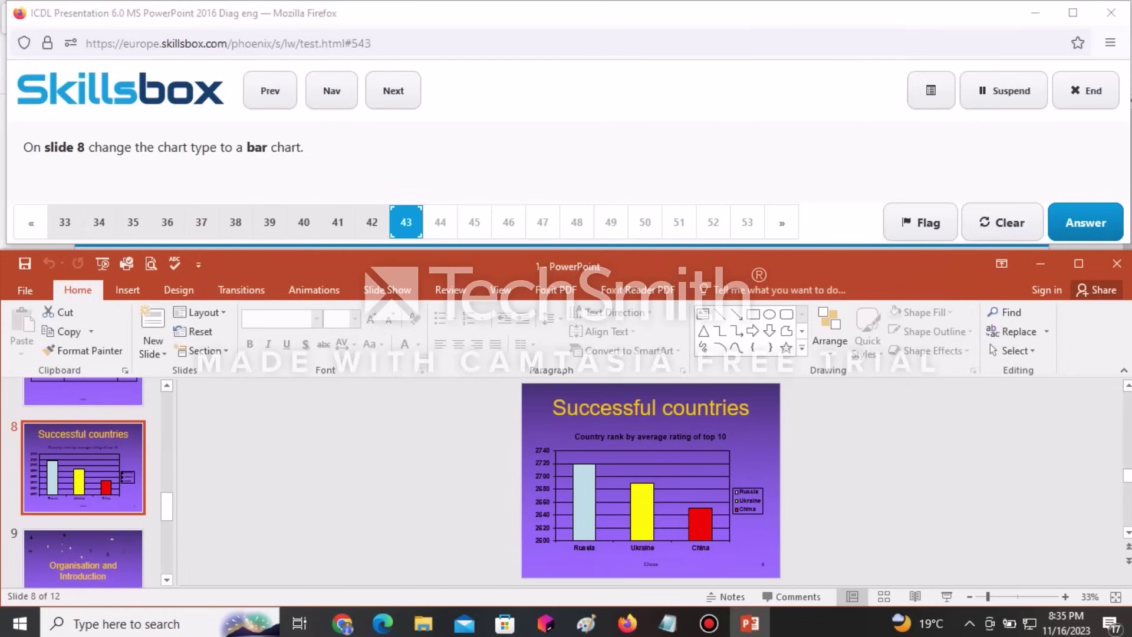
pyautogui.click(642, 512)
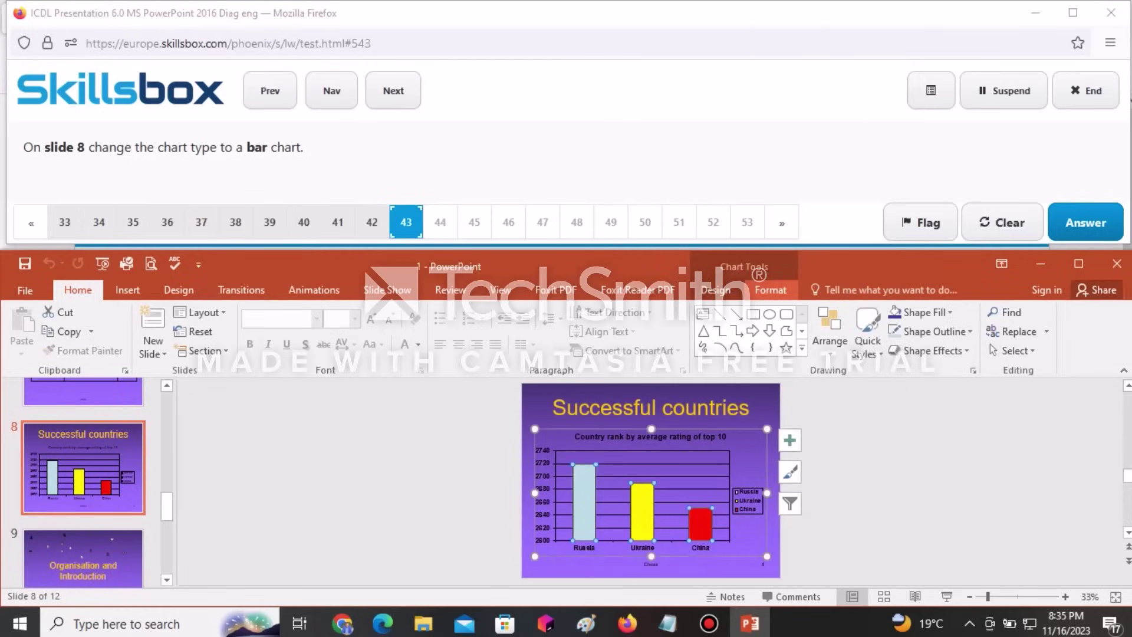
pyautogui.click(771, 289)
pyautogui.click(716, 289)
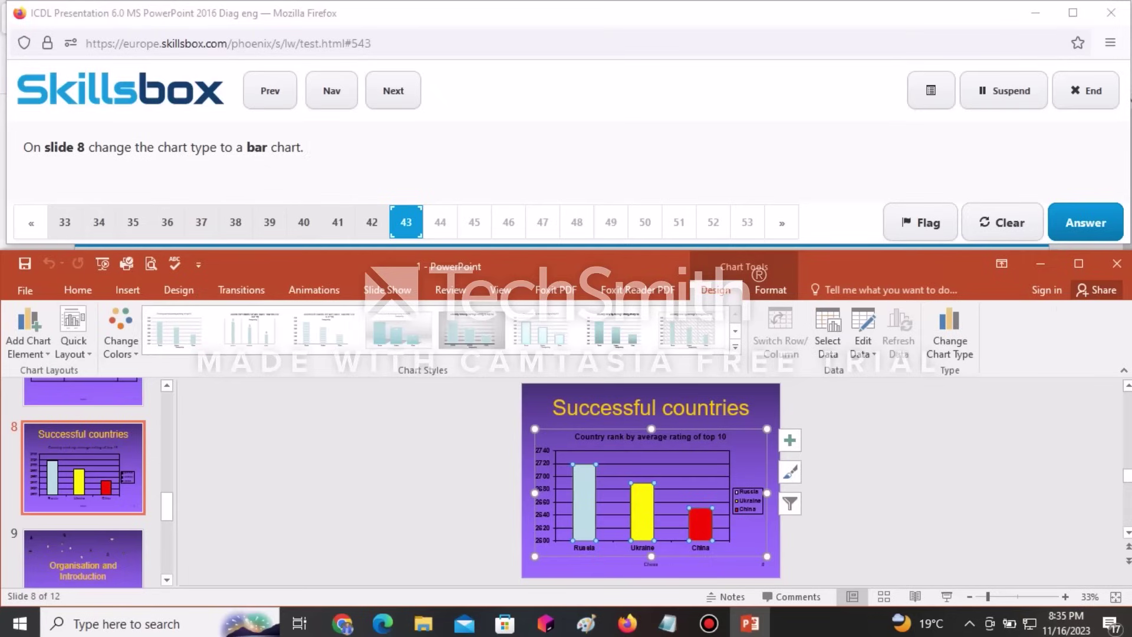
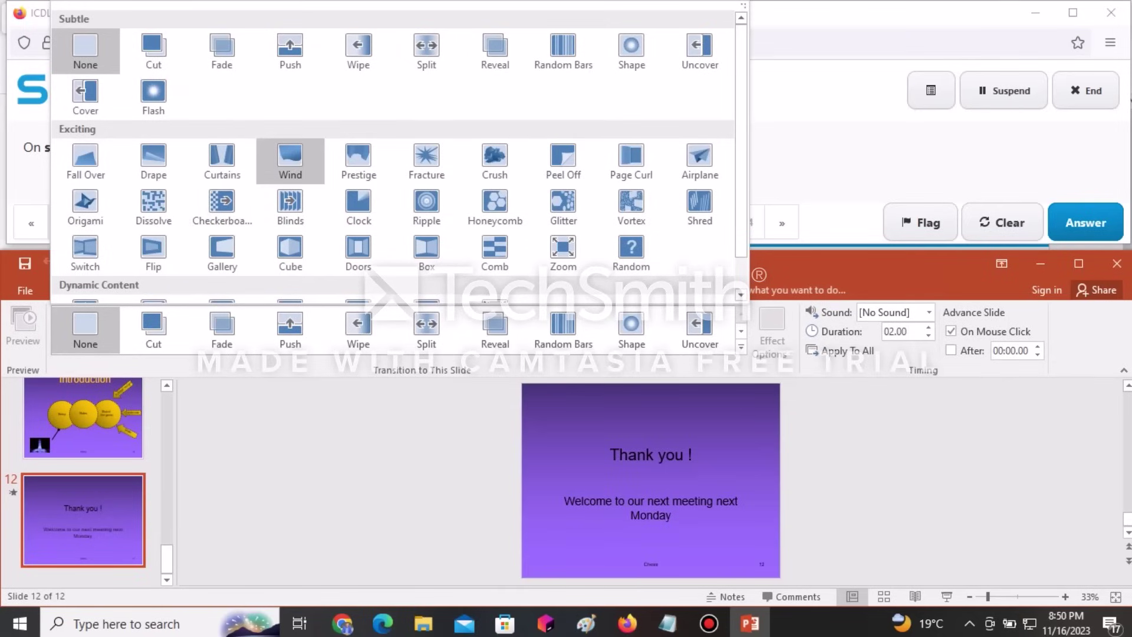
# Step: Apply the Curtains transition to slide 12 and submit the answer to question 65
pyautogui.click(222, 158)
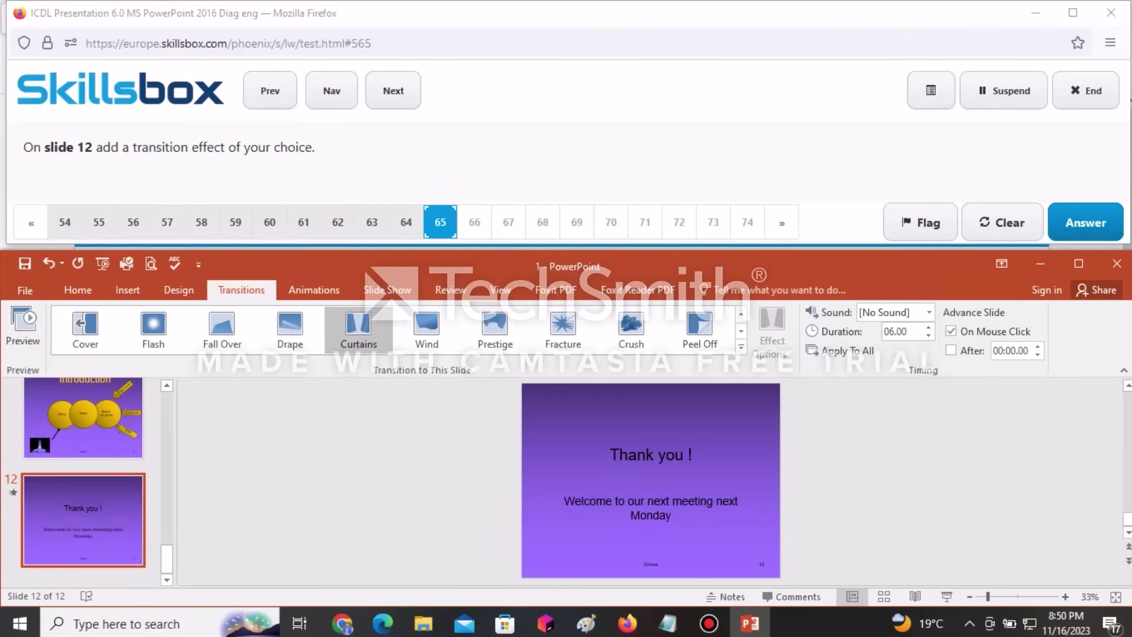
pyautogui.click(1086, 222)
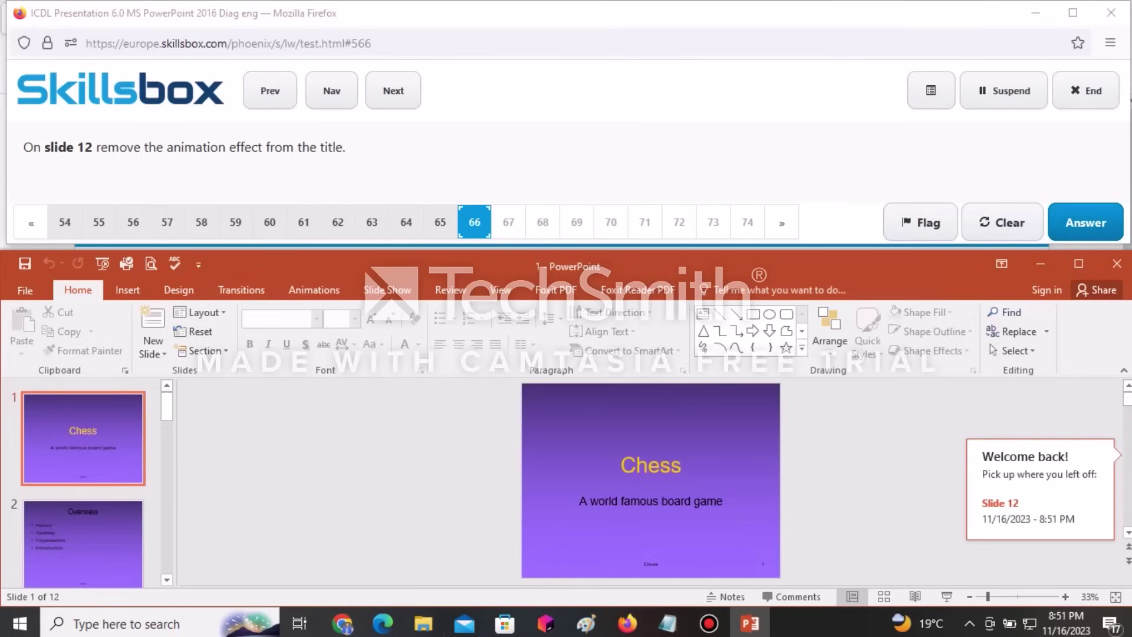
# Step: Remove the animation effect from the "Thank you !" title on slide 12 and submit the answer to question 66
pyautogui.moveTo(167, 407); pyautogui.dragTo(166, 426)
pyautogui.scroll(-10, 82, 481)
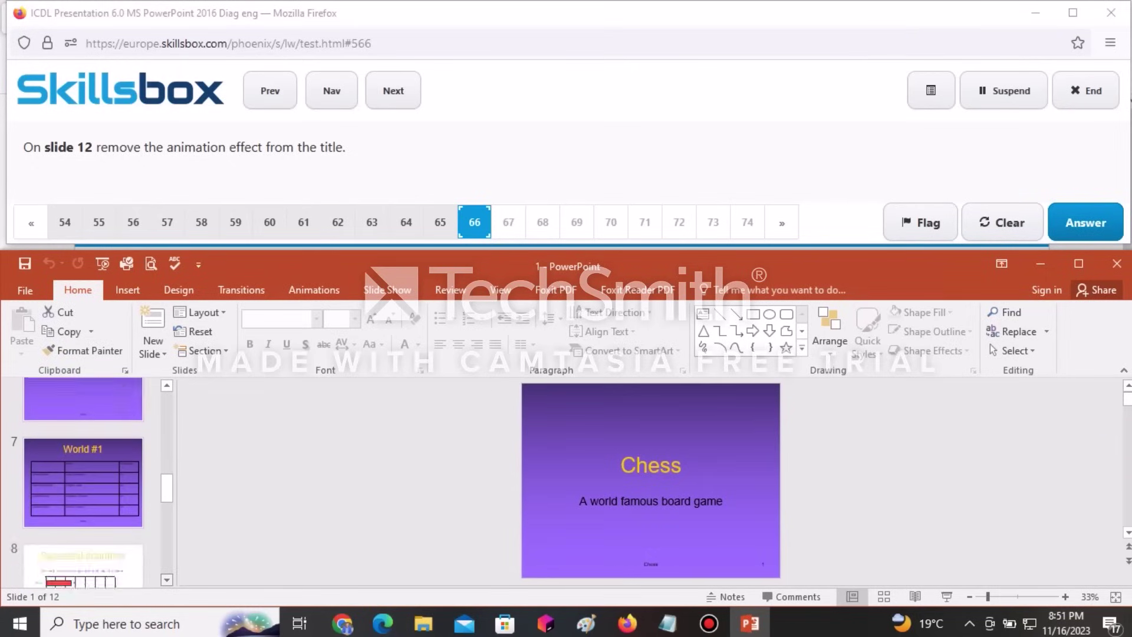
pyautogui.scroll(-6, 83, 480)
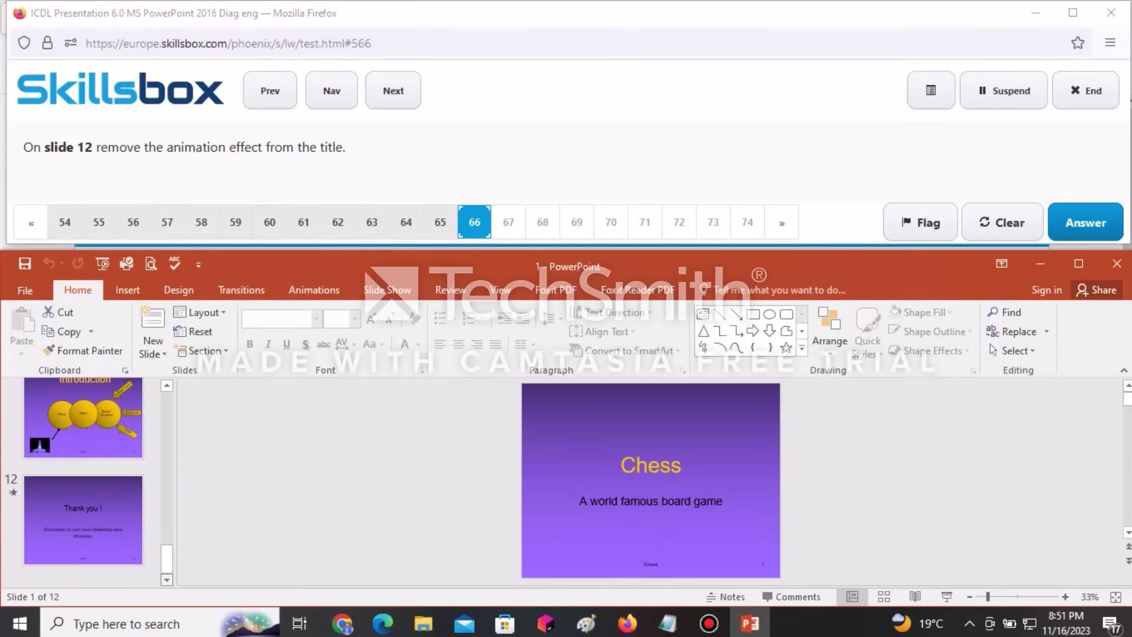
pyautogui.click(83, 521)
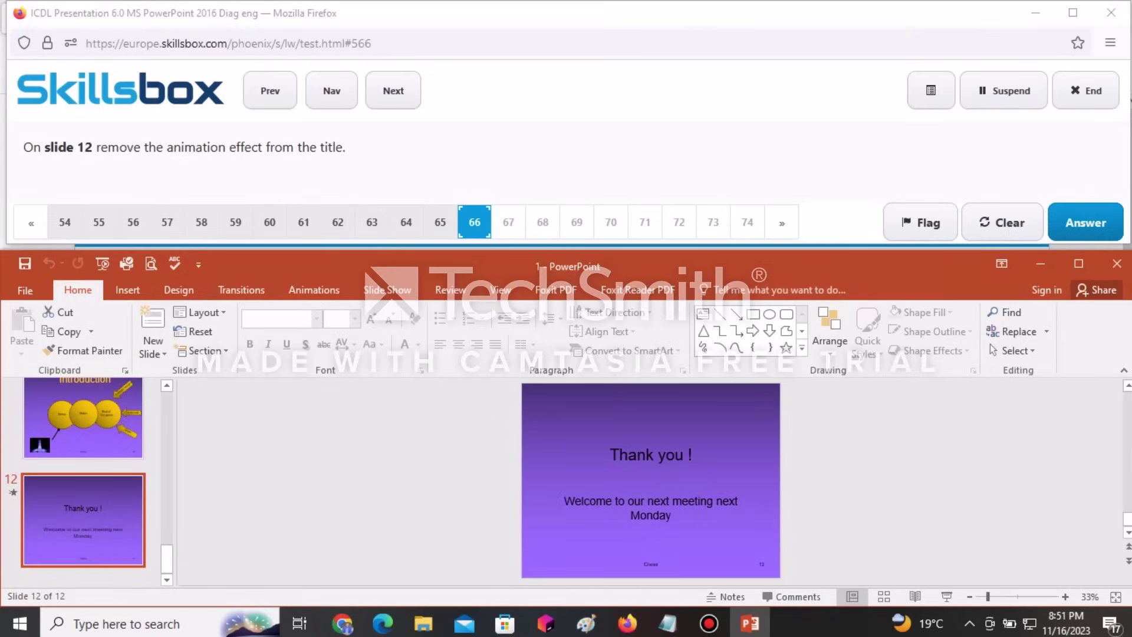
pyautogui.click(691, 455)
pyautogui.moveTo(693, 455); pyautogui.dragTo(609, 454)
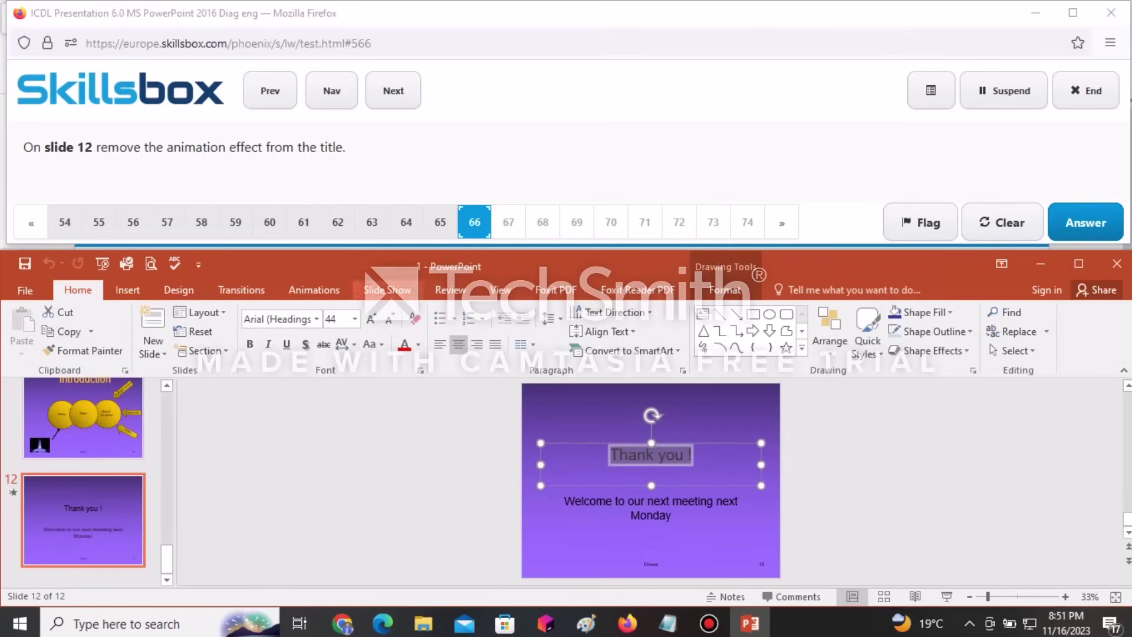
pyautogui.click(314, 290)
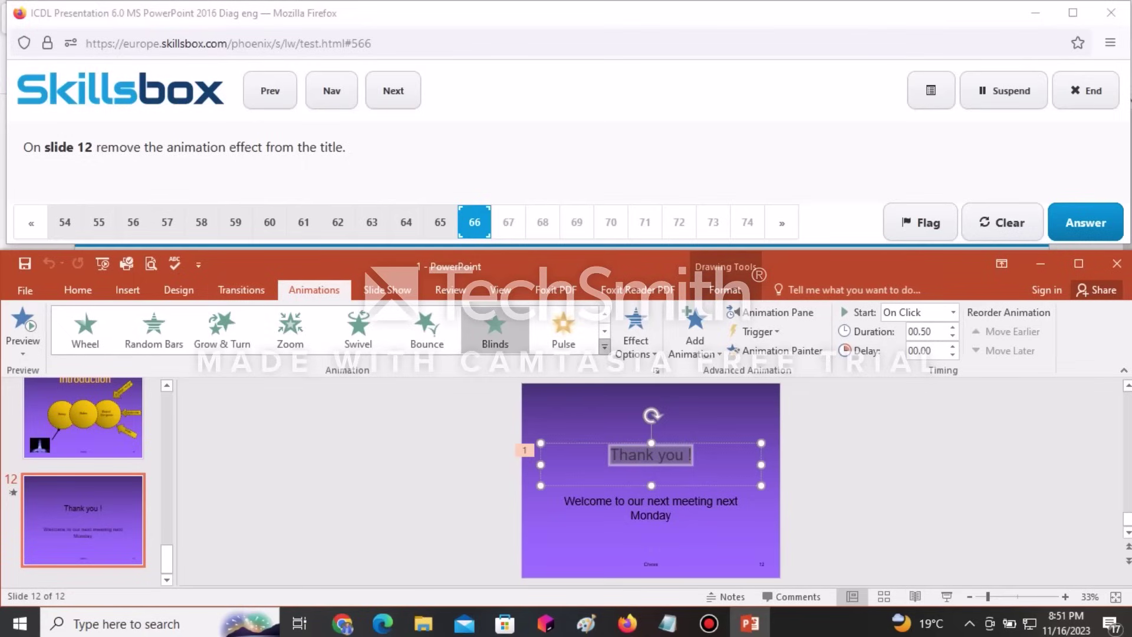
pyautogui.click(604, 347)
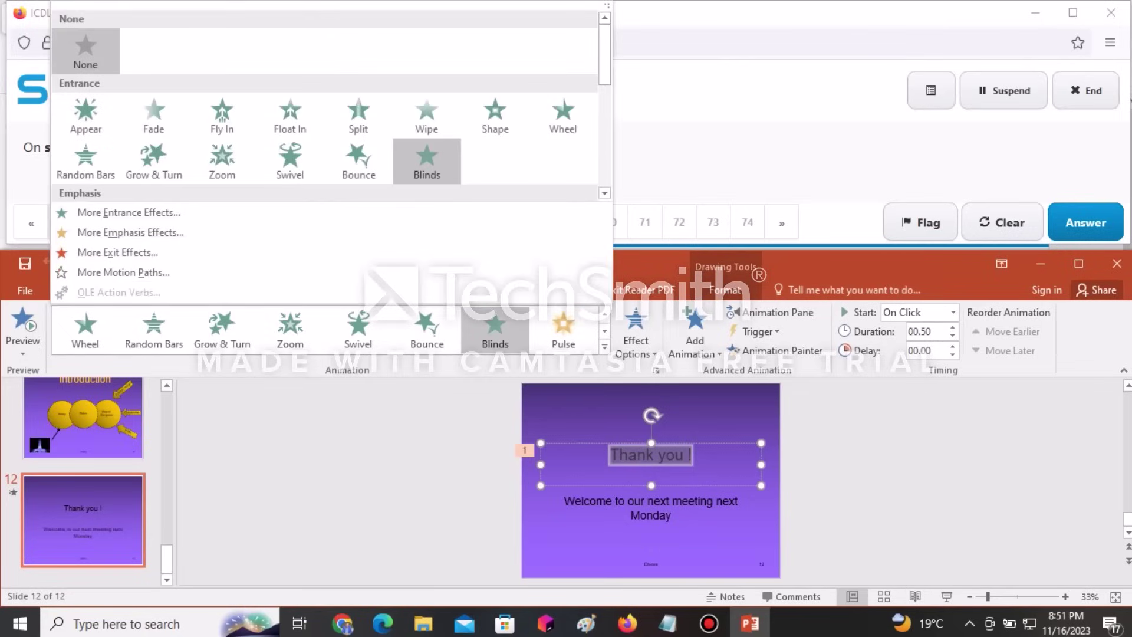
pyautogui.click(85, 48)
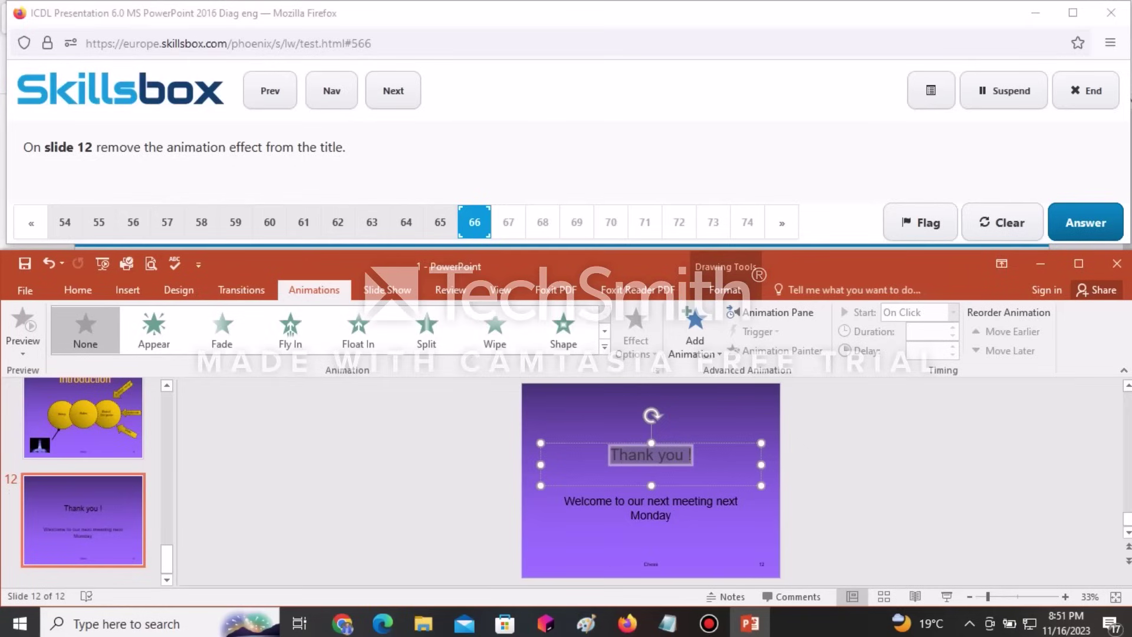
pyautogui.click(1085, 222)
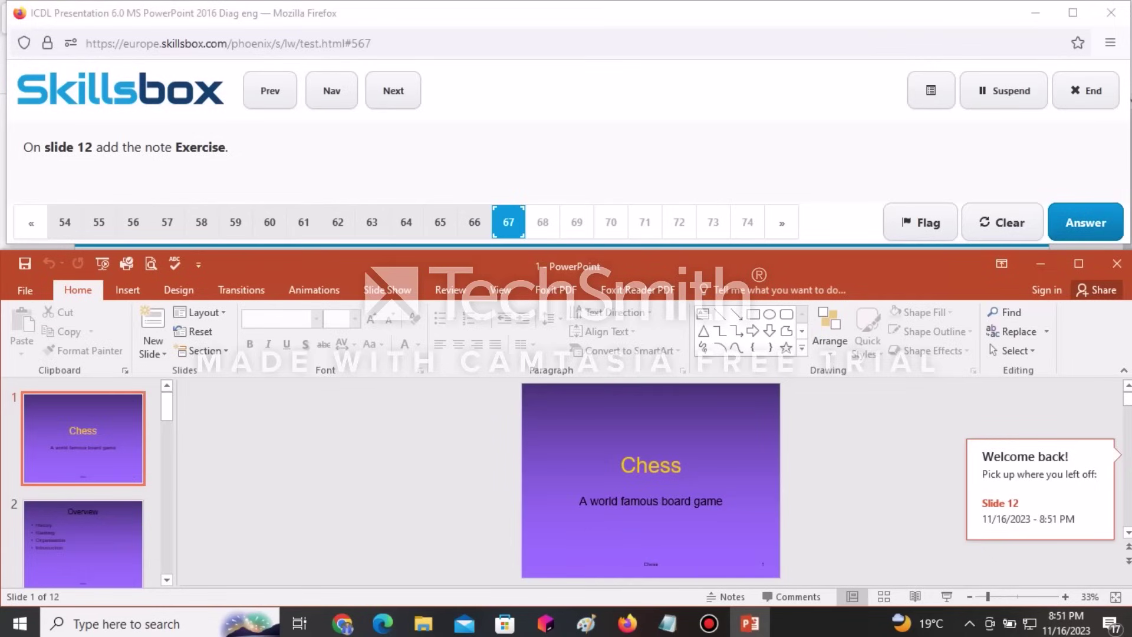
# Step: Open slide 12 and display its notes pane
pyautogui.moveTo(167, 407); pyautogui.dragTo(166, 559)
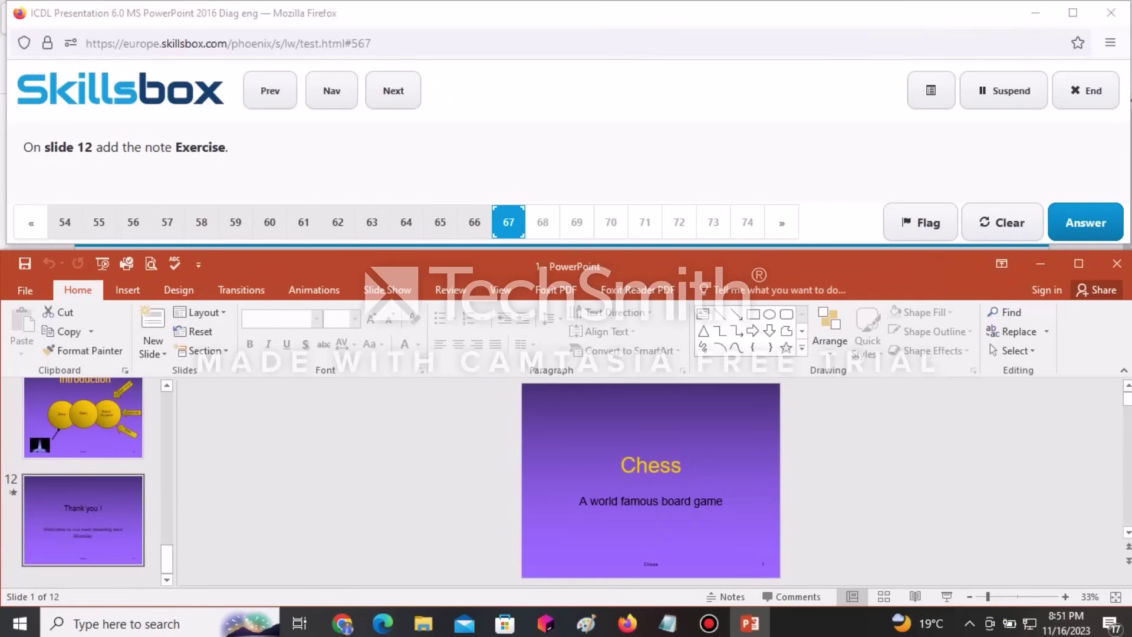
pyautogui.click(83, 521)
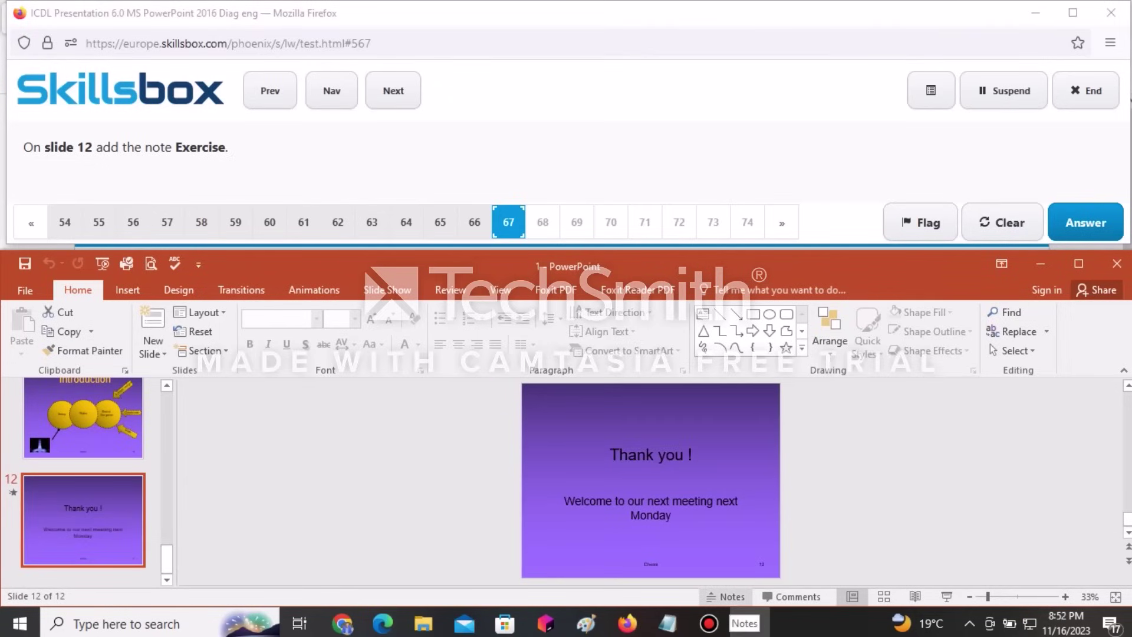
pyautogui.click(726, 596)
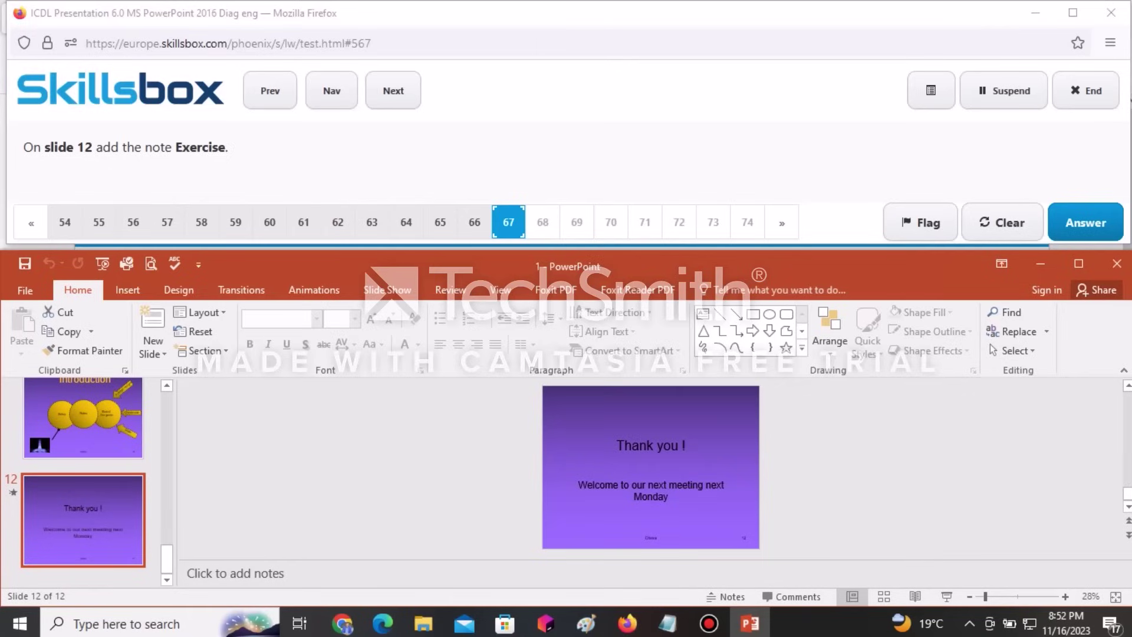
# Step: Hide the notes pane and show it again
pyautogui.click(500, 289)
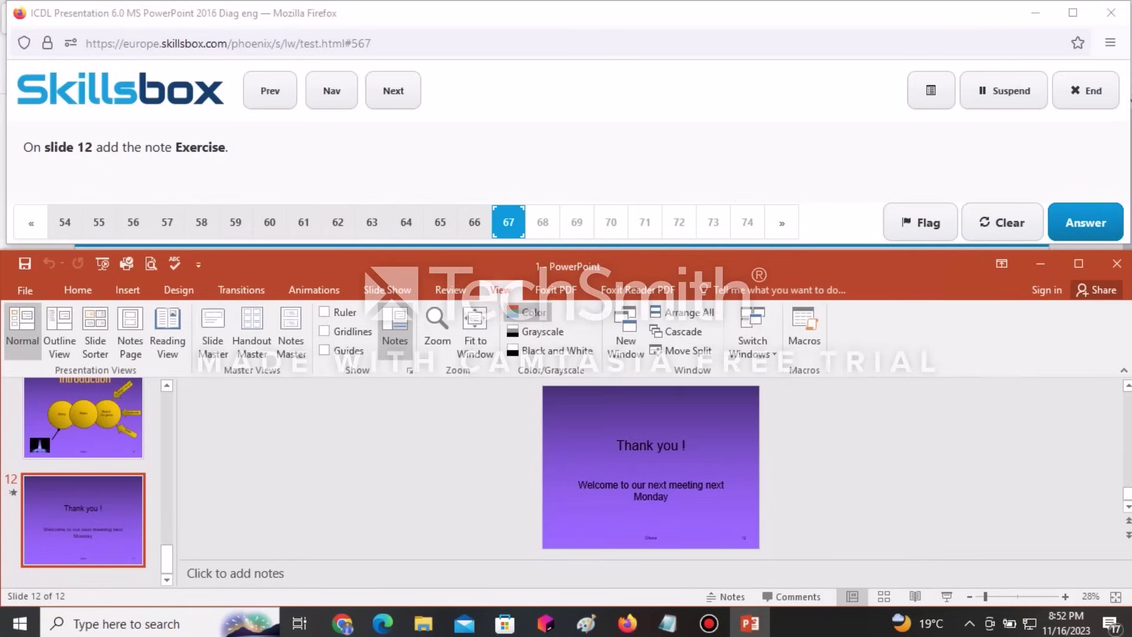
pyautogui.click(394, 330)
pyautogui.click(395, 330)
# Step: Add the note "Exercise" to slide 12 and submit the answer to question 67
pyautogui.click(235, 573)
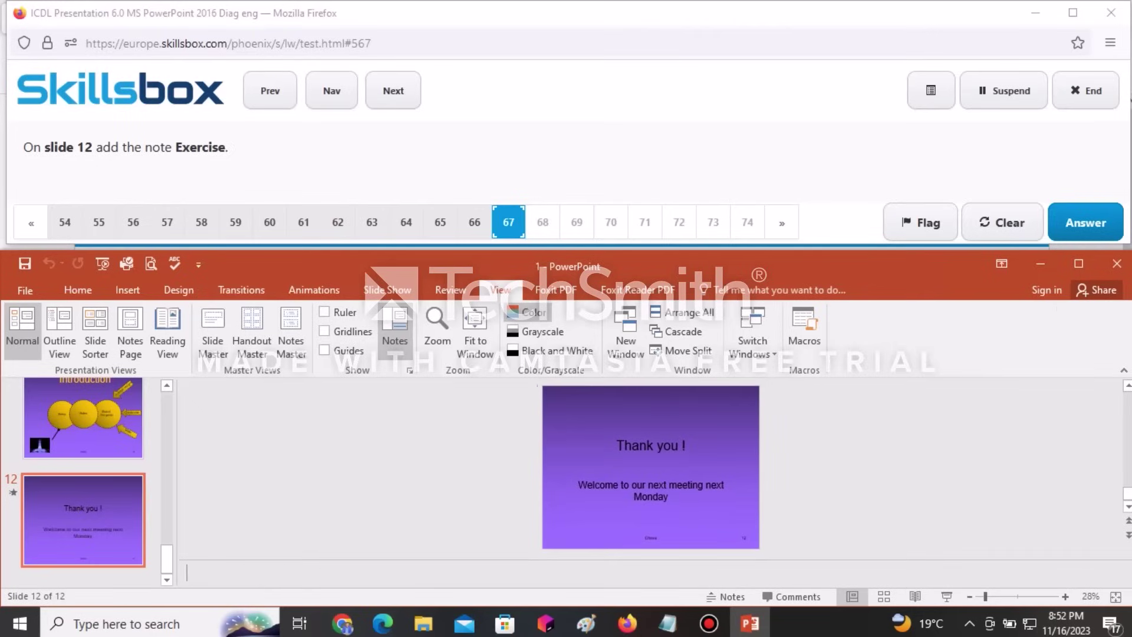
pyautogui.write('Exercise')
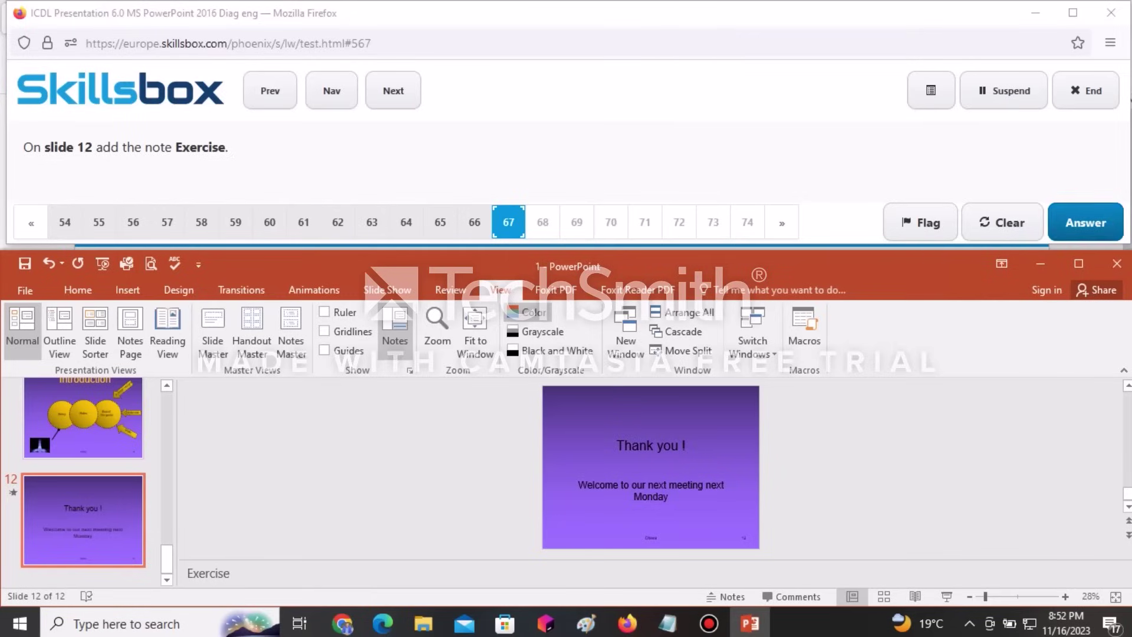
pyautogui.click(1085, 223)
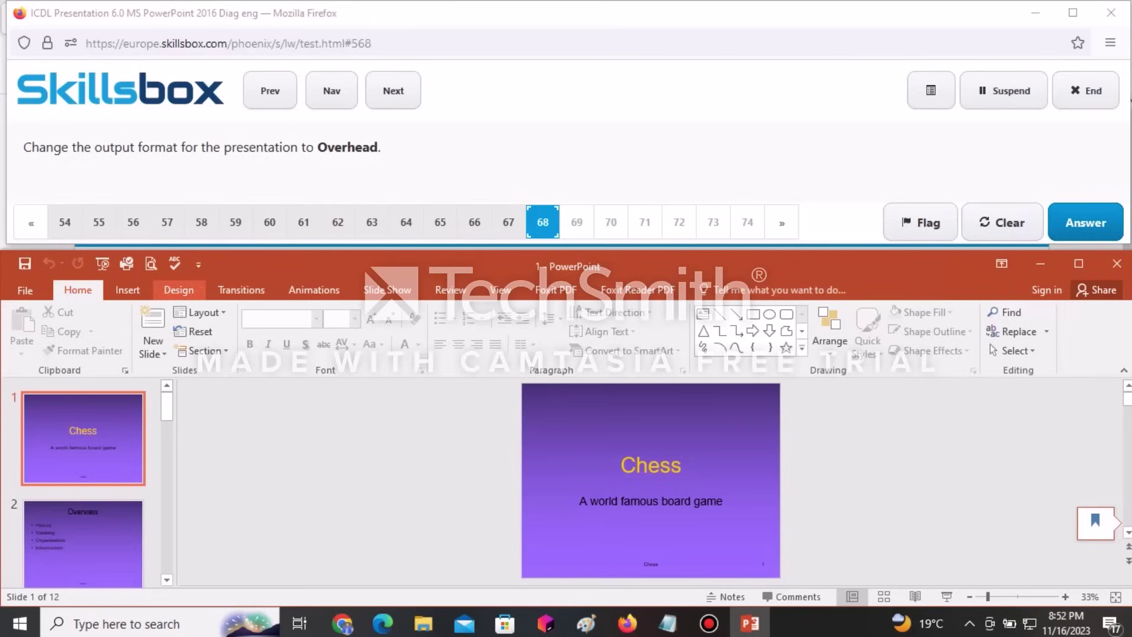
# Step: Set the presentation's slide size format to Overhead and submit the answer to question 68
pyautogui.click(178, 290)
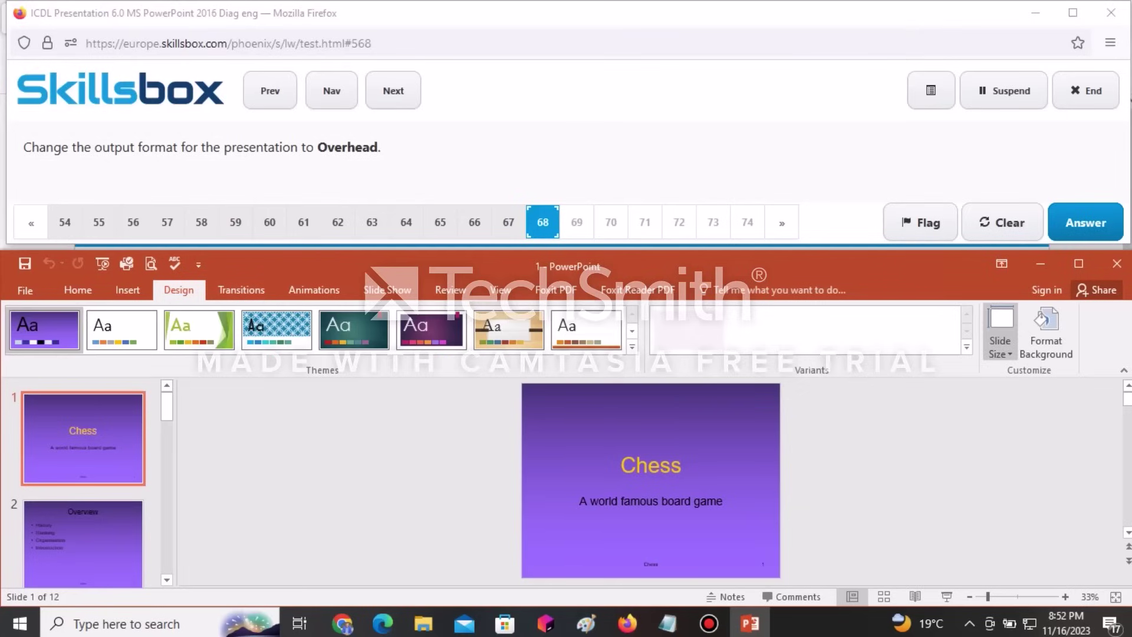
pyautogui.click(1001, 347)
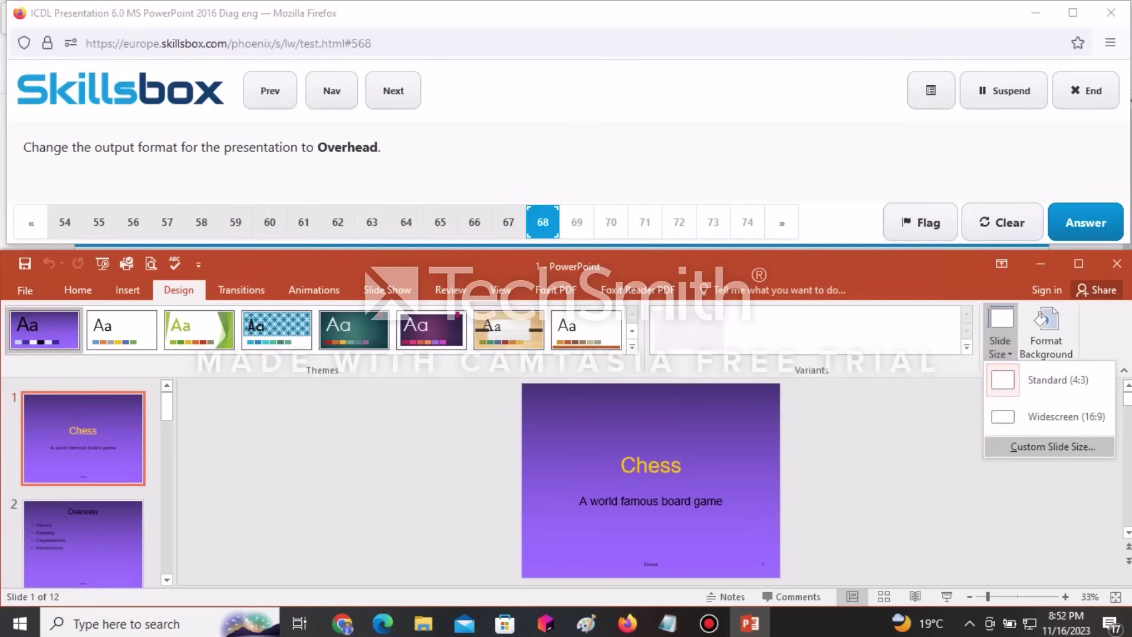
pyautogui.click(1053, 447)
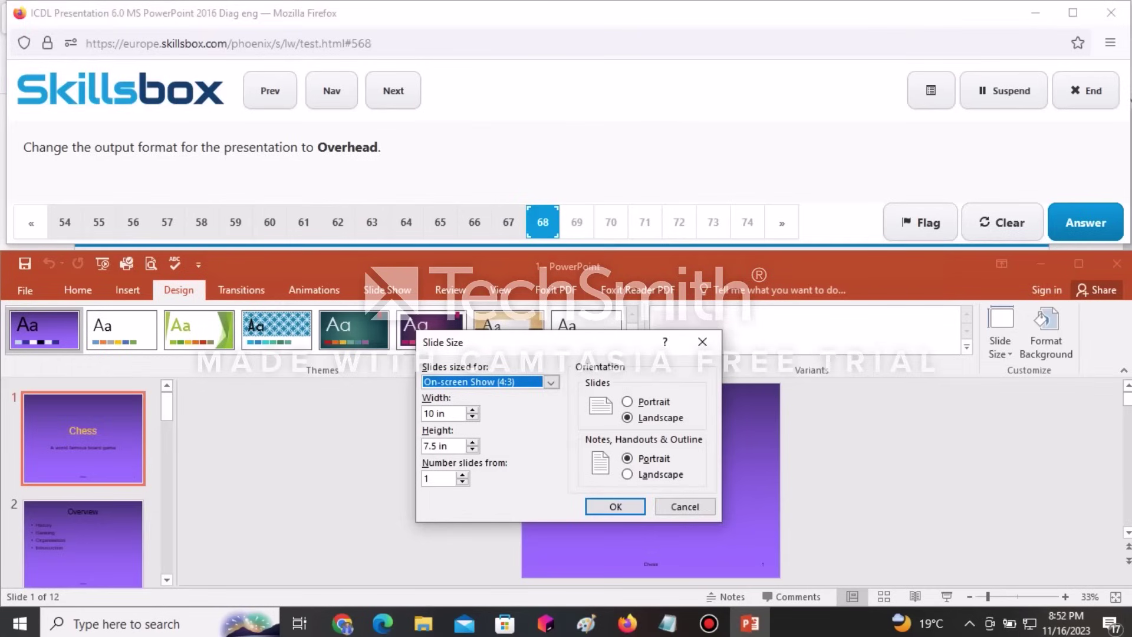
pyautogui.click(551, 382)
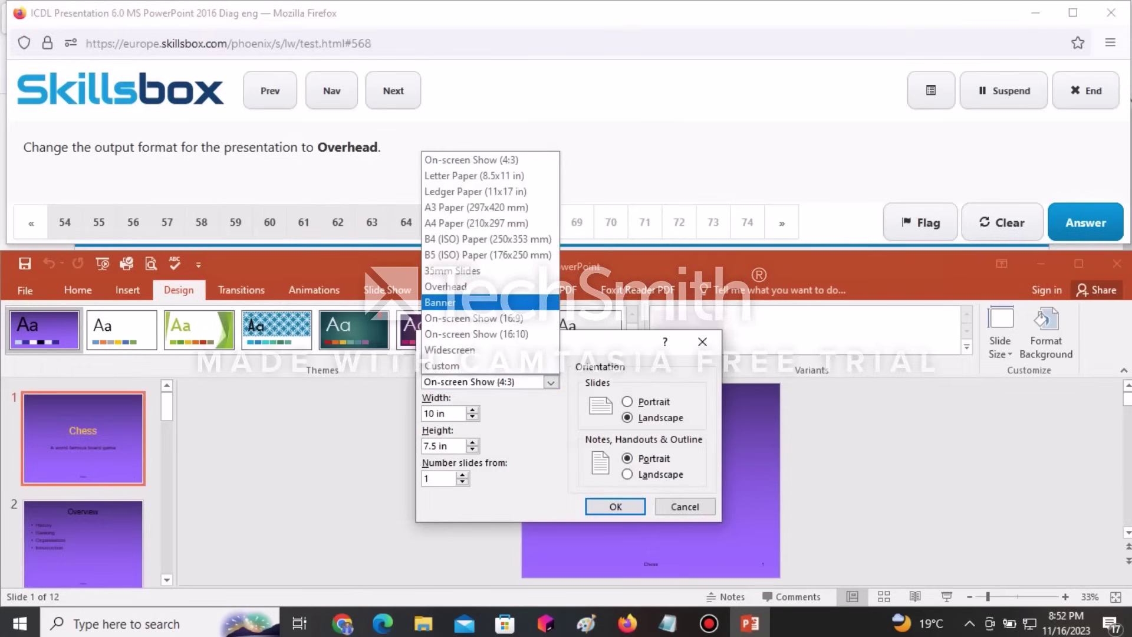
pyautogui.click(472, 287)
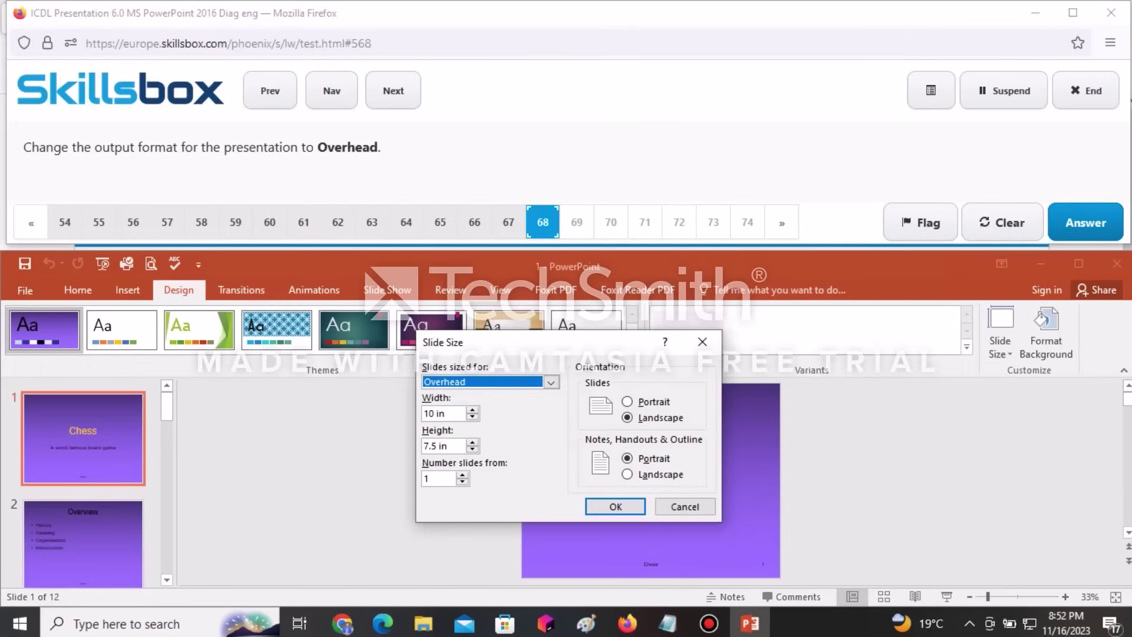
pyautogui.press('Return')
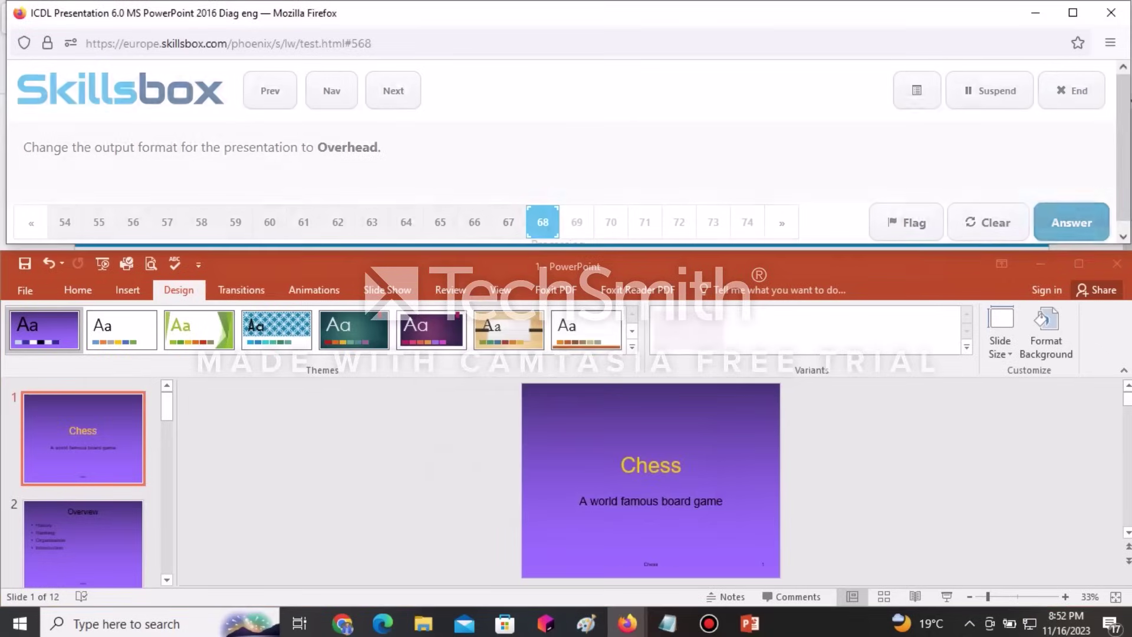
pyautogui.click(1086, 222)
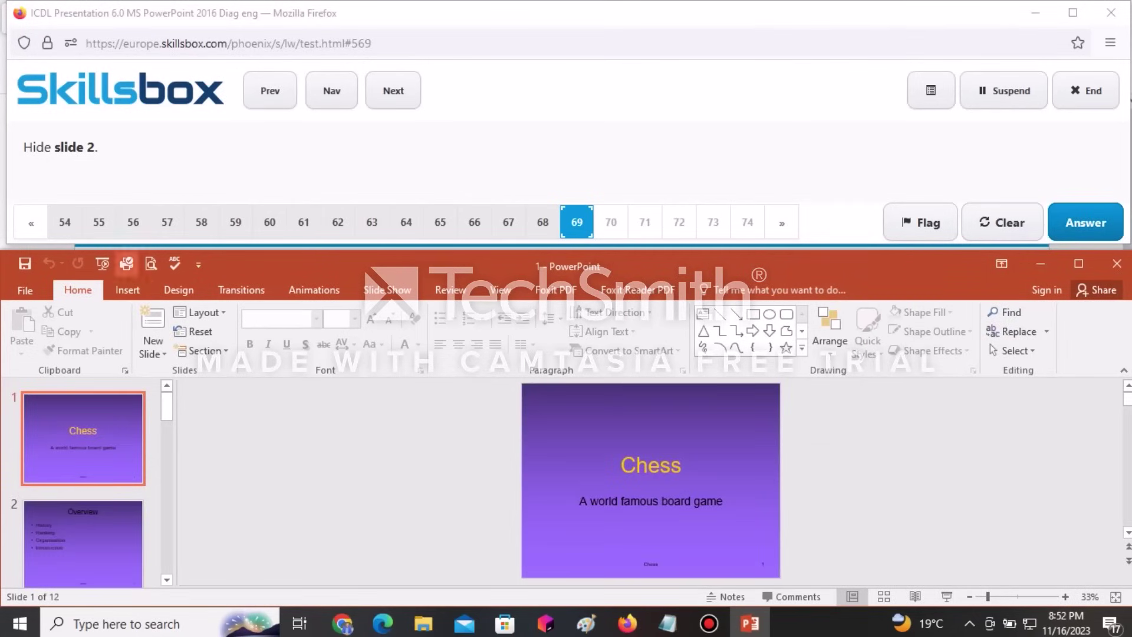
# Step: Hide slide 2 and unhide it again
pyautogui.click(82, 534)
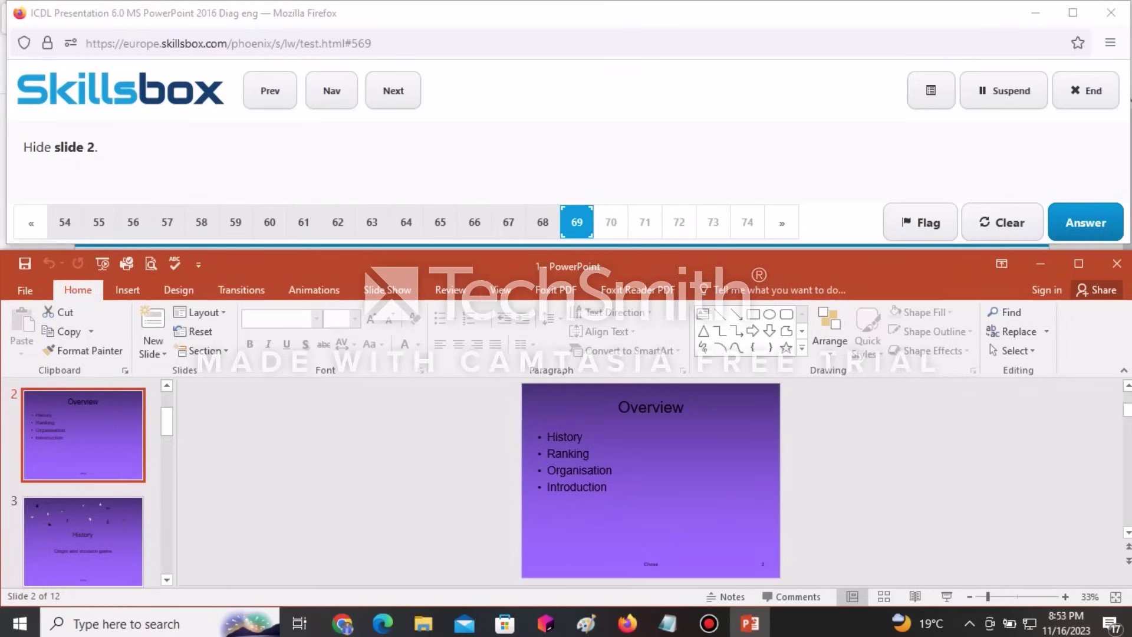
pyautogui.click(387, 289)
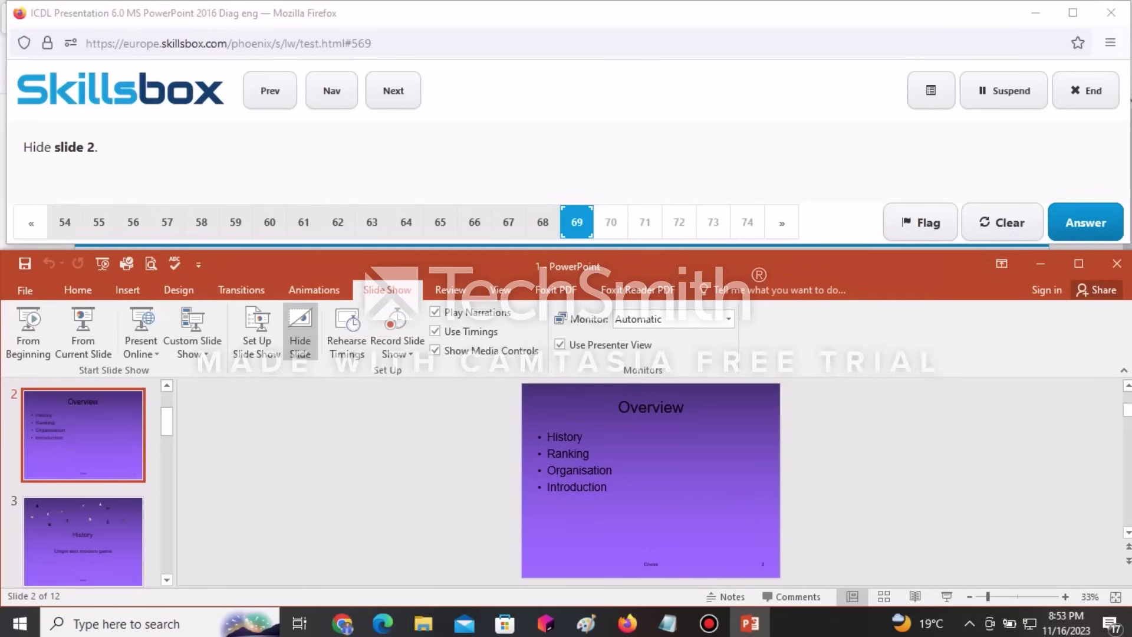
pyautogui.click(300, 330)
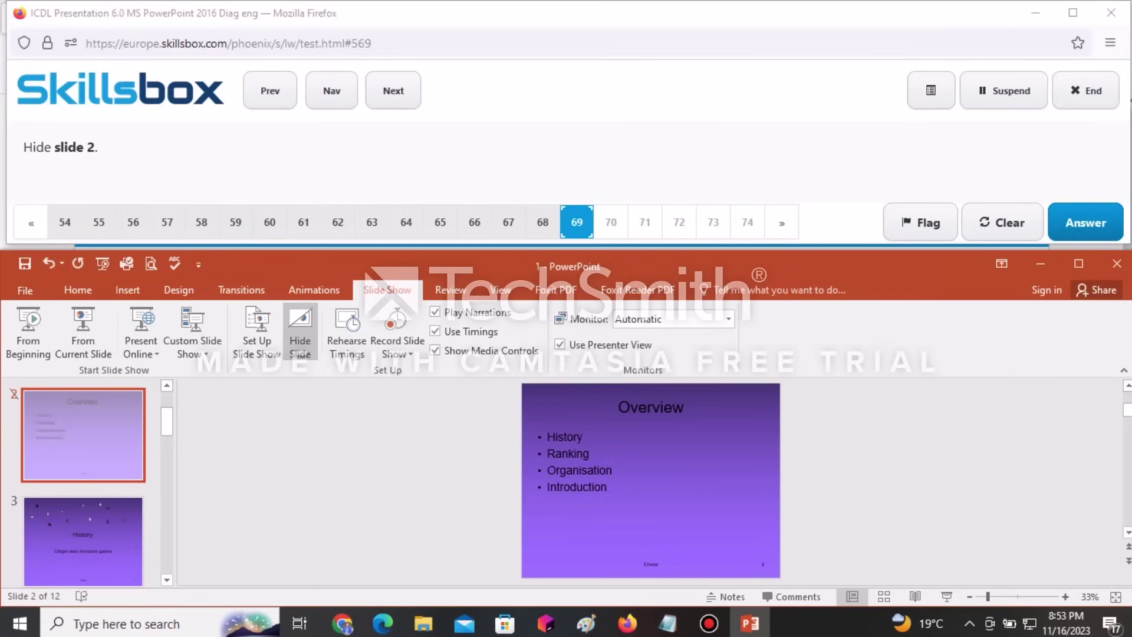
pyautogui.rightClick(76, 459)
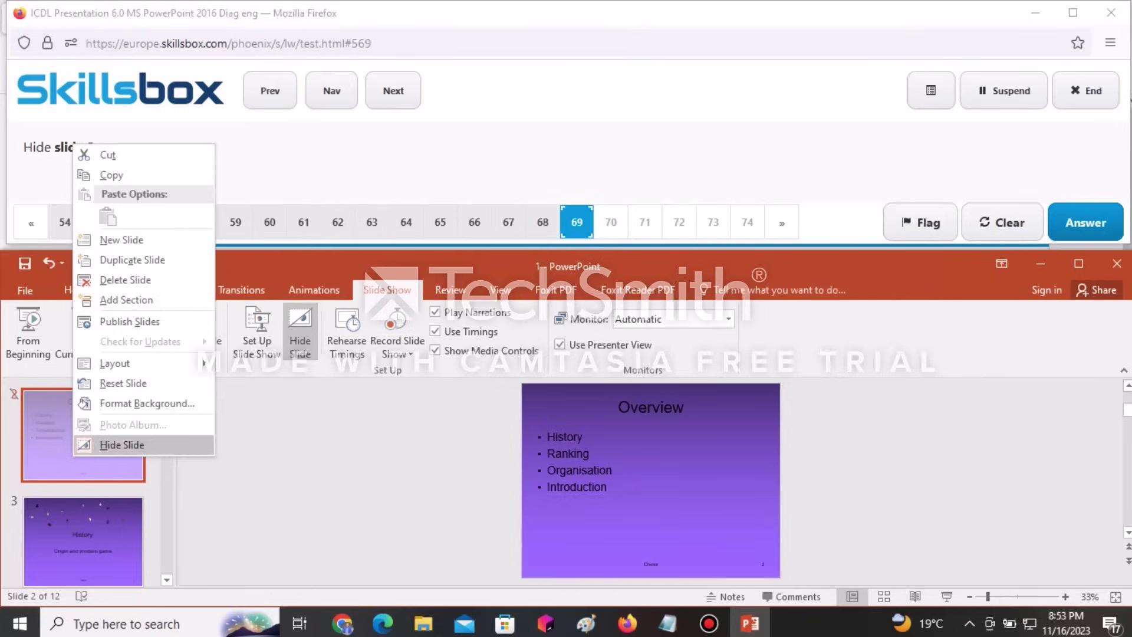
pyautogui.click(103, 445)
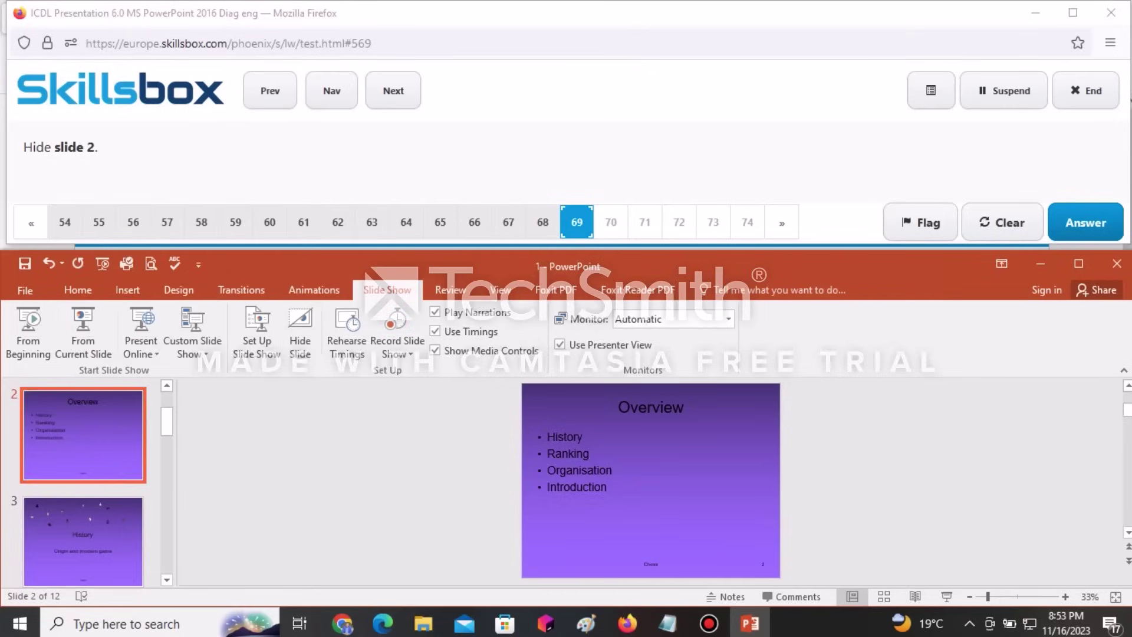
# Step: Hide slide 2 and submit the answer to question 69
pyautogui.rightClick(61, 438)
pyautogui.click(106, 425)
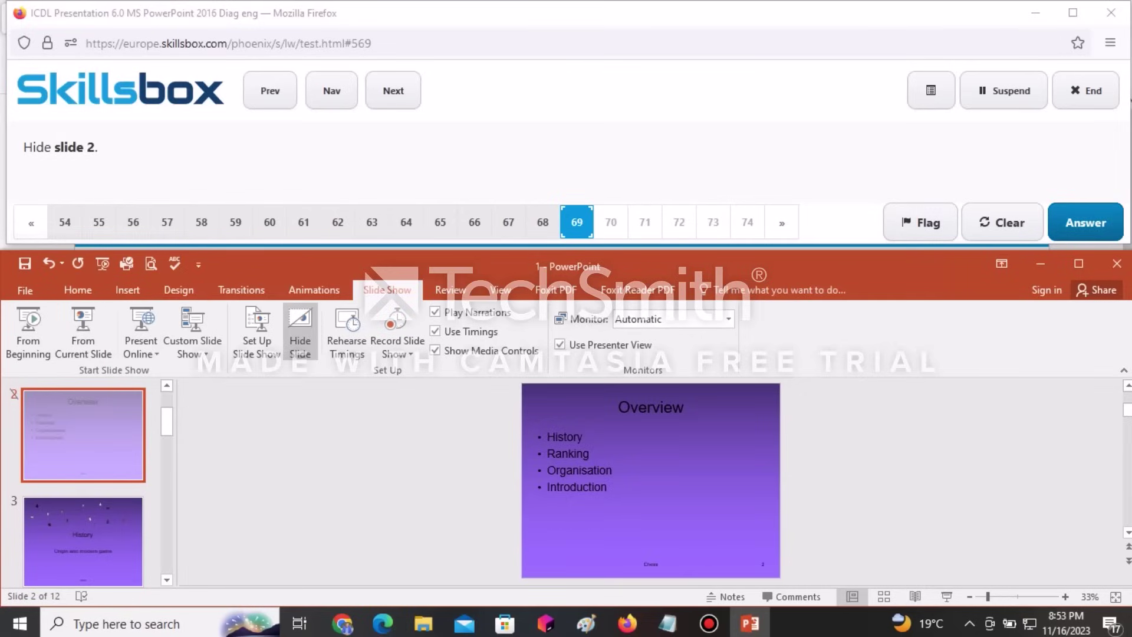
pyautogui.click(1086, 222)
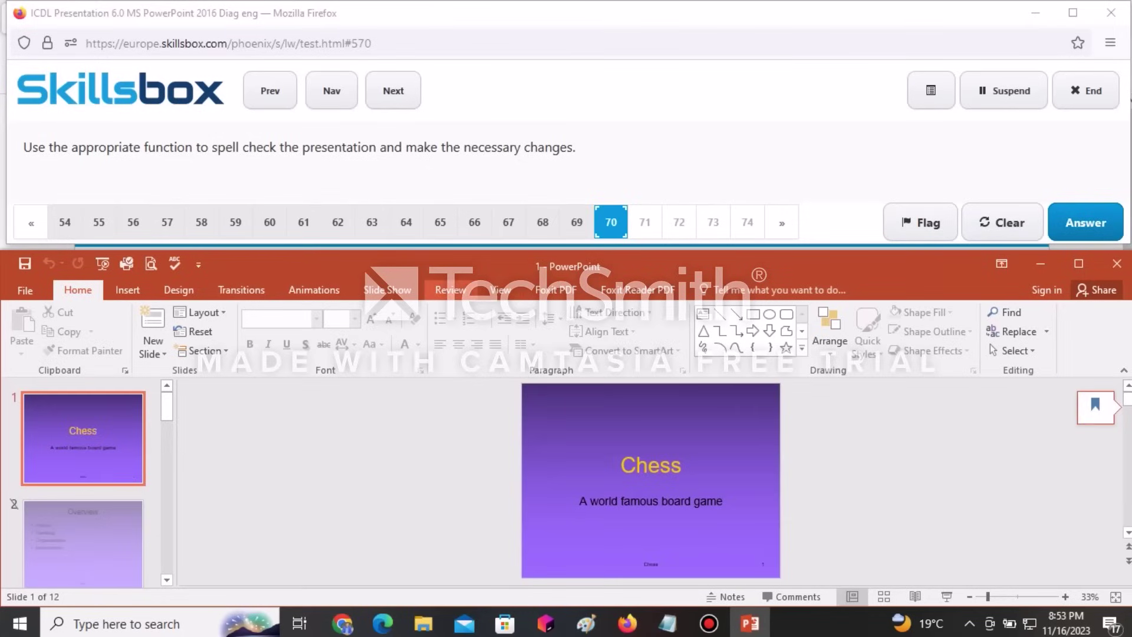
# Step: Spell check the presentation, correcting "orr" to "or" and "nexxt" to "next", and submit the answer to question 70
pyautogui.click(450, 289)
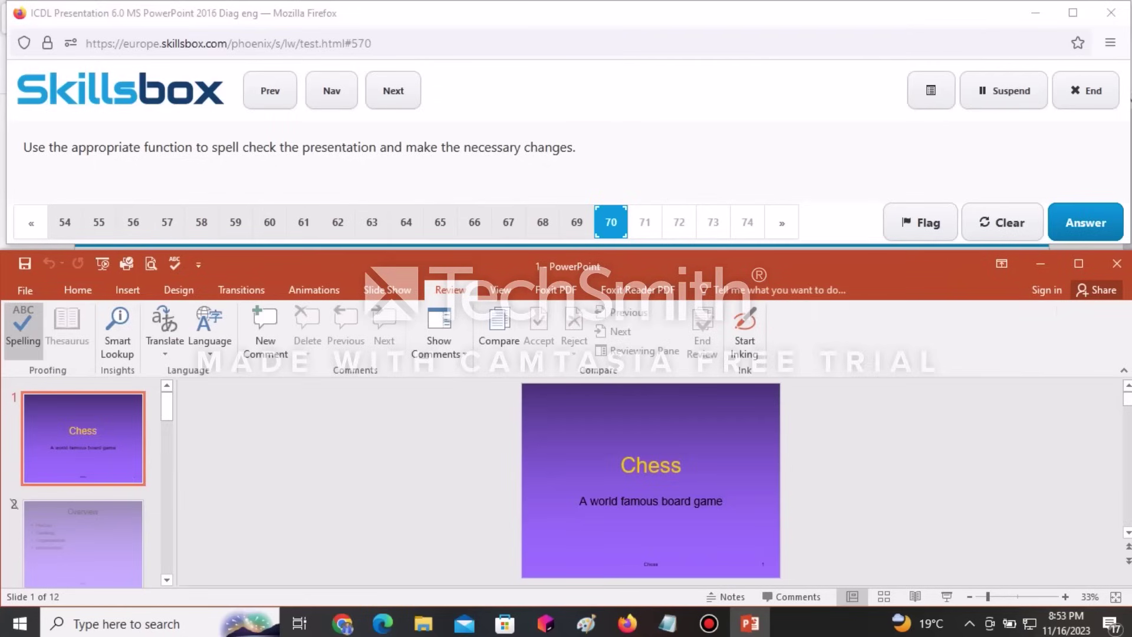
pyautogui.click(23, 326)
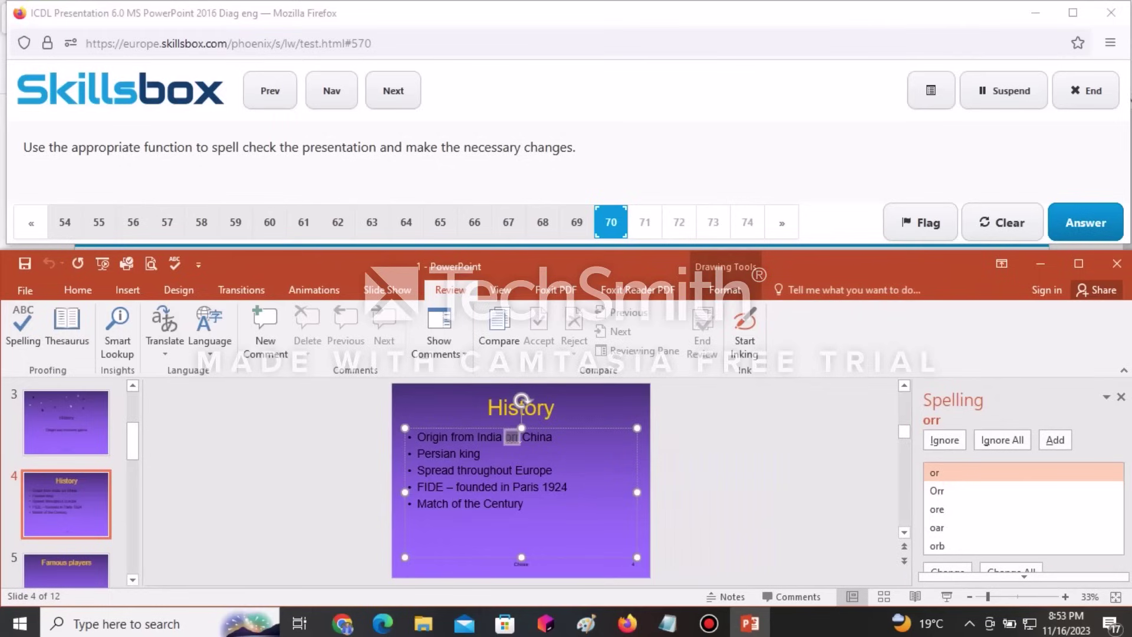
pyautogui.click(1025, 577)
pyautogui.click(948, 559)
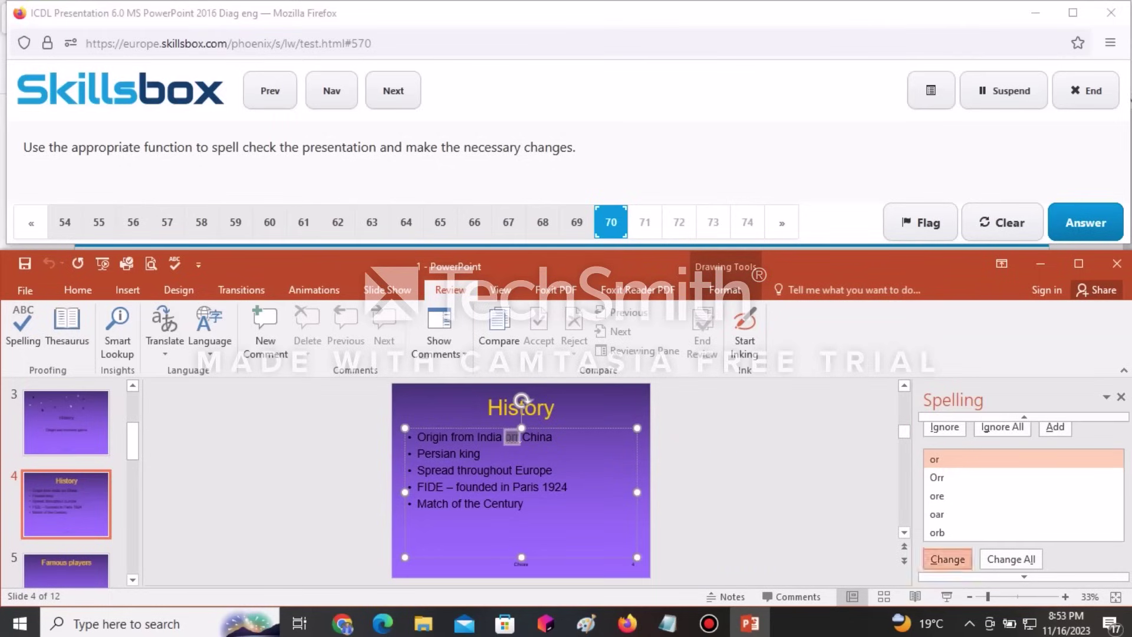
pyautogui.press('Return')
pyautogui.press('Return')
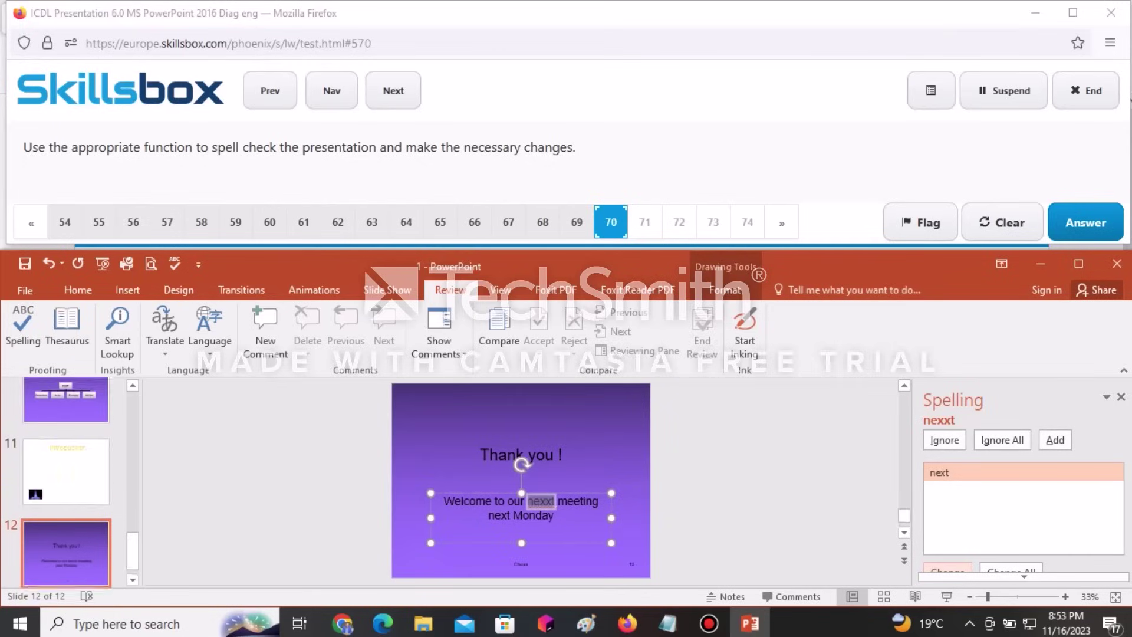
pyautogui.press('Return')
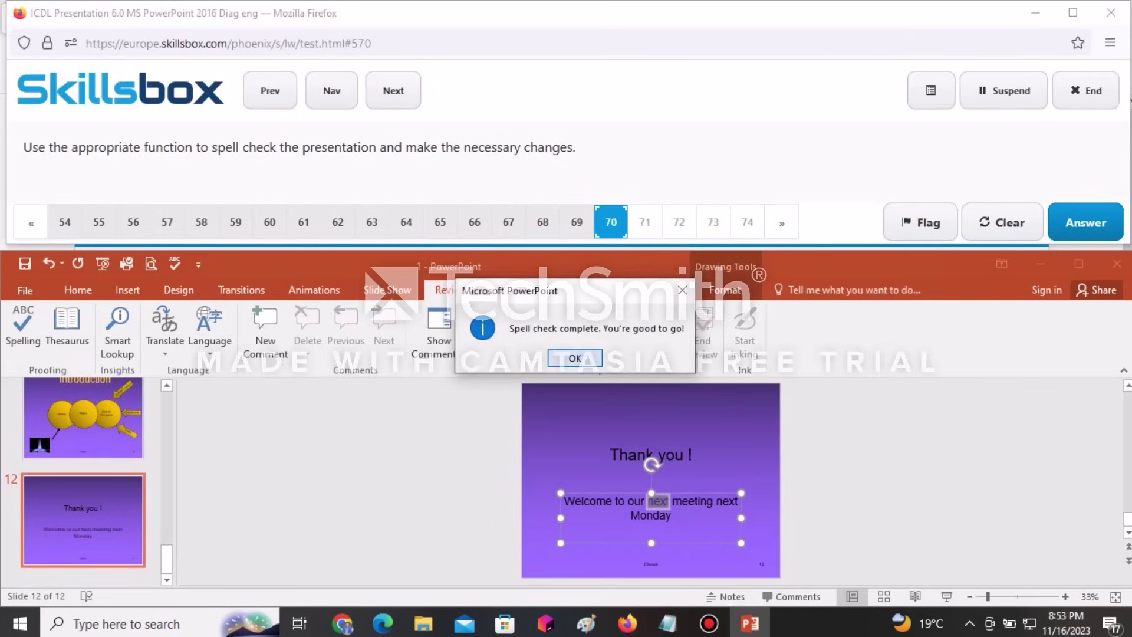
pyautogui.press('Return')
pyautogui.click(1085, 222)
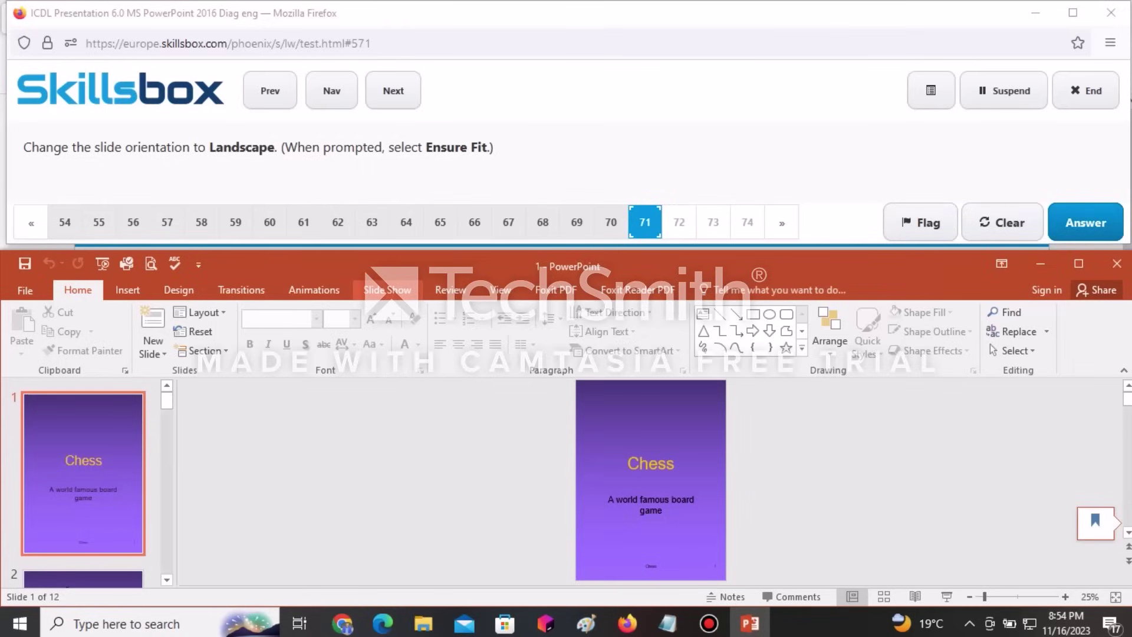
# Step: Change the slide orientation to Landscape with Ensure Fit scaling and submit the answer to question 71
pyautogui.click(179, 289)
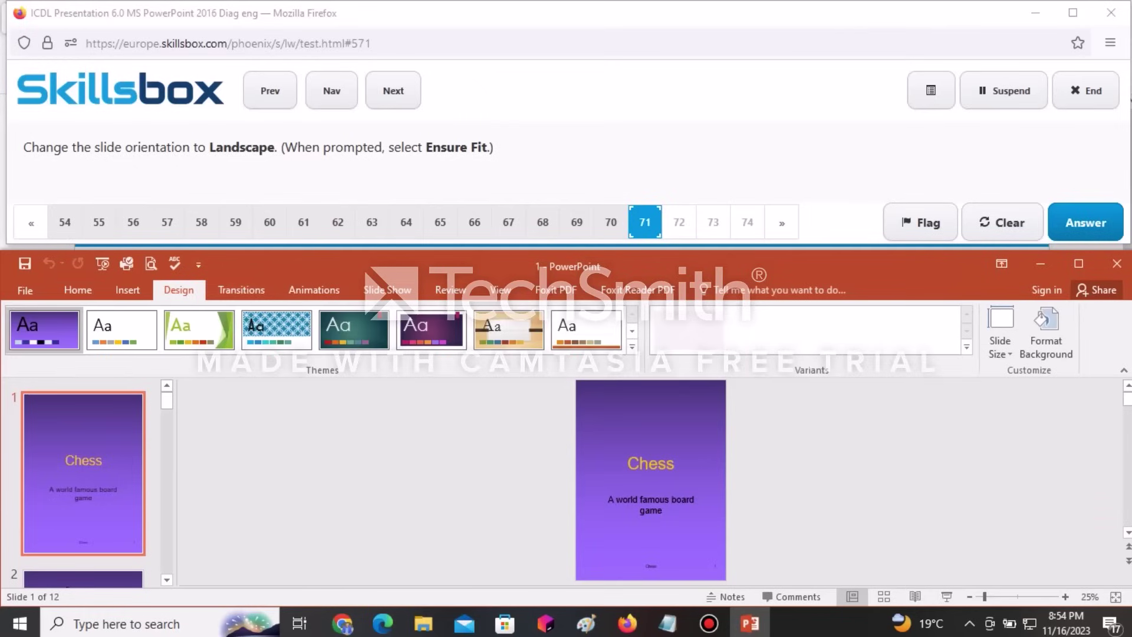
pyautogui.click(1001, 345)
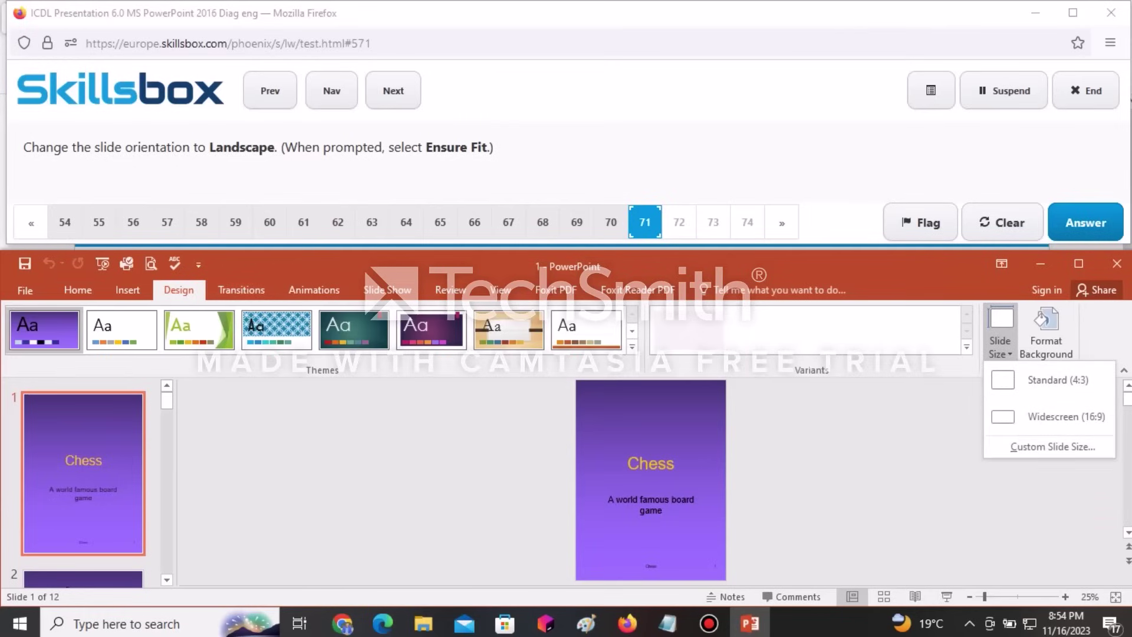
pyautogui.click(1052, 446)
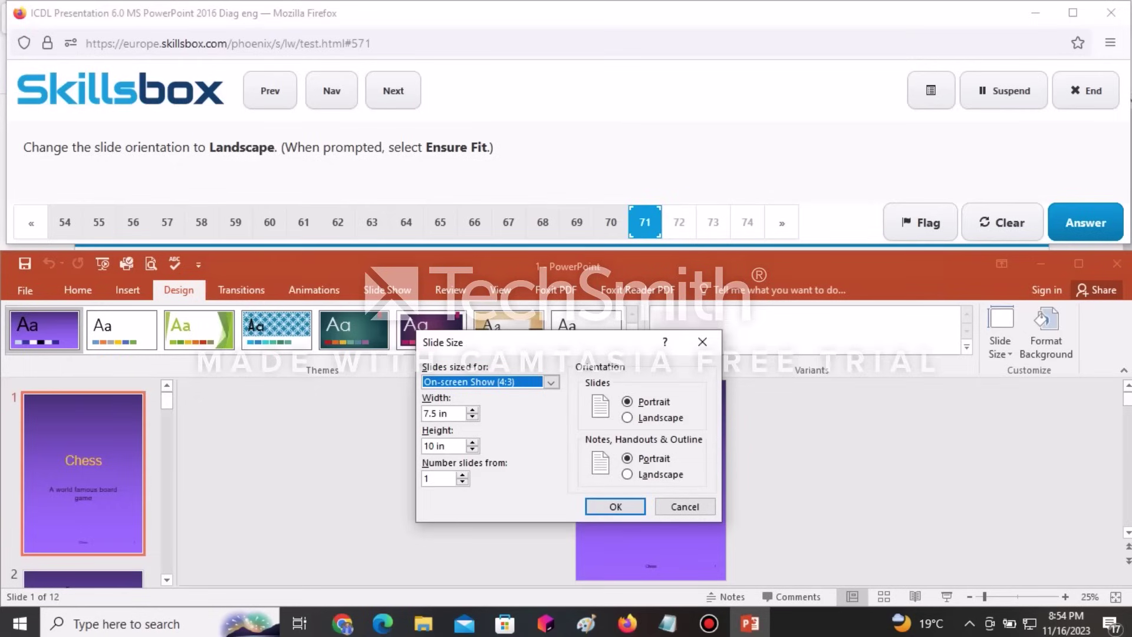
pyautogui.click(627, 417)
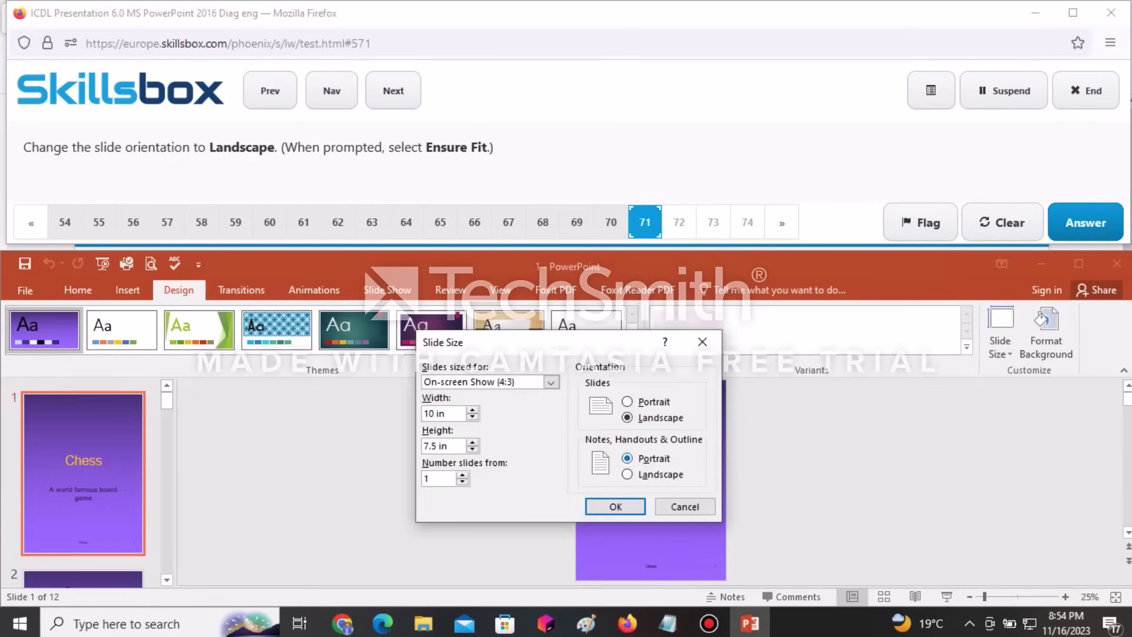
pyautogui.click(615, 506)
pyautogui.click(672, 436)
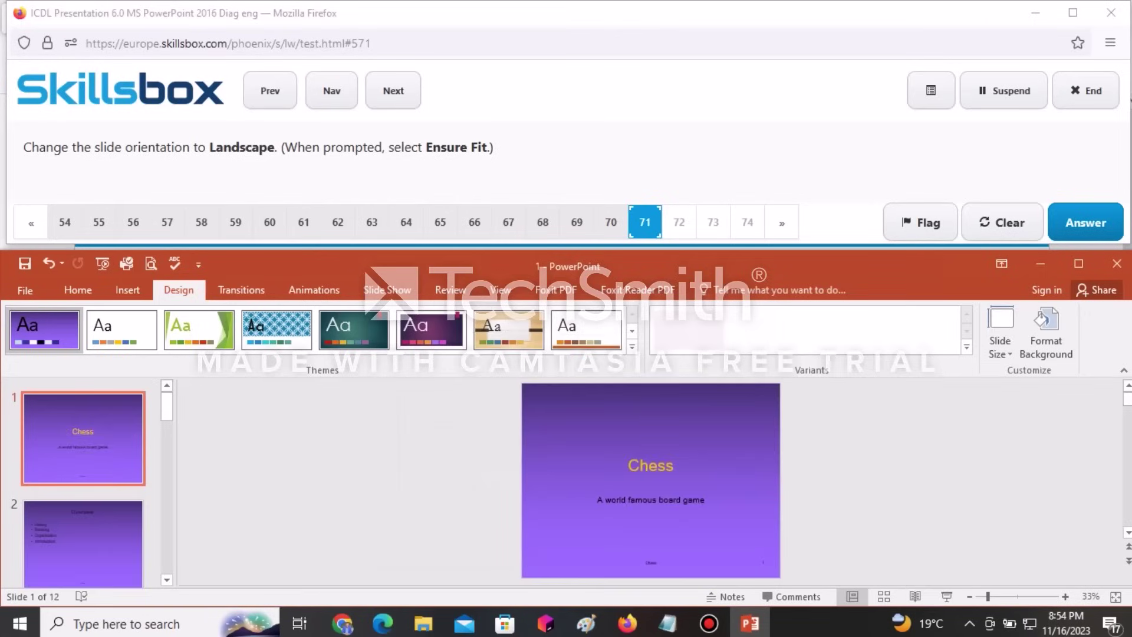
pyautogui.click(1085, 222)
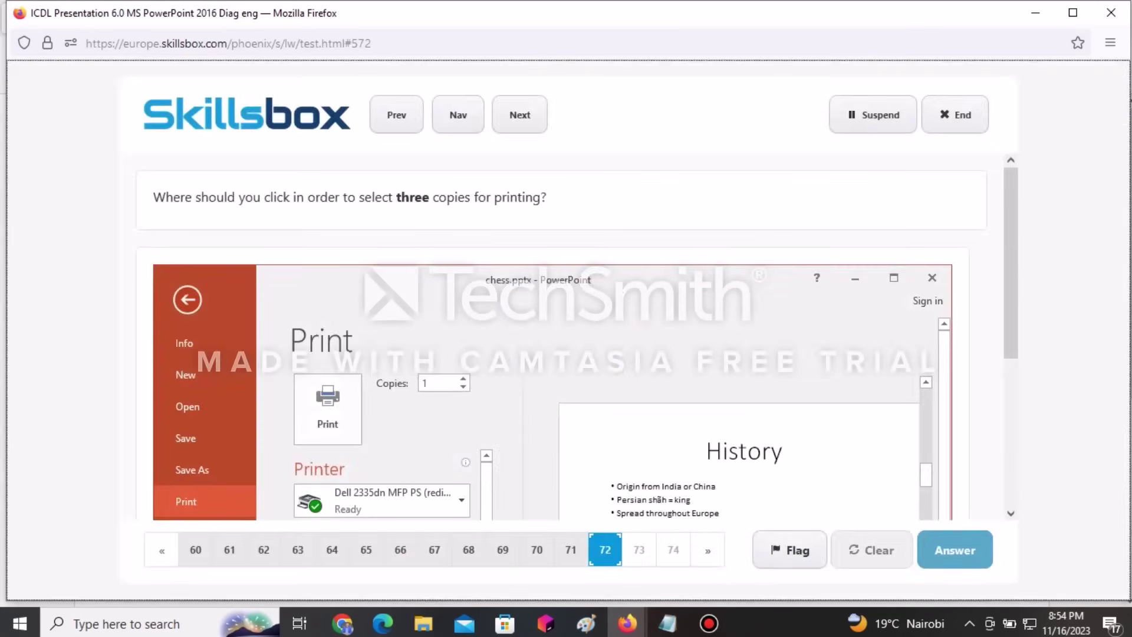
# Step: Mark the Copies box in the print screen image as the answer to question 72
pyautogui.click(431, 386)
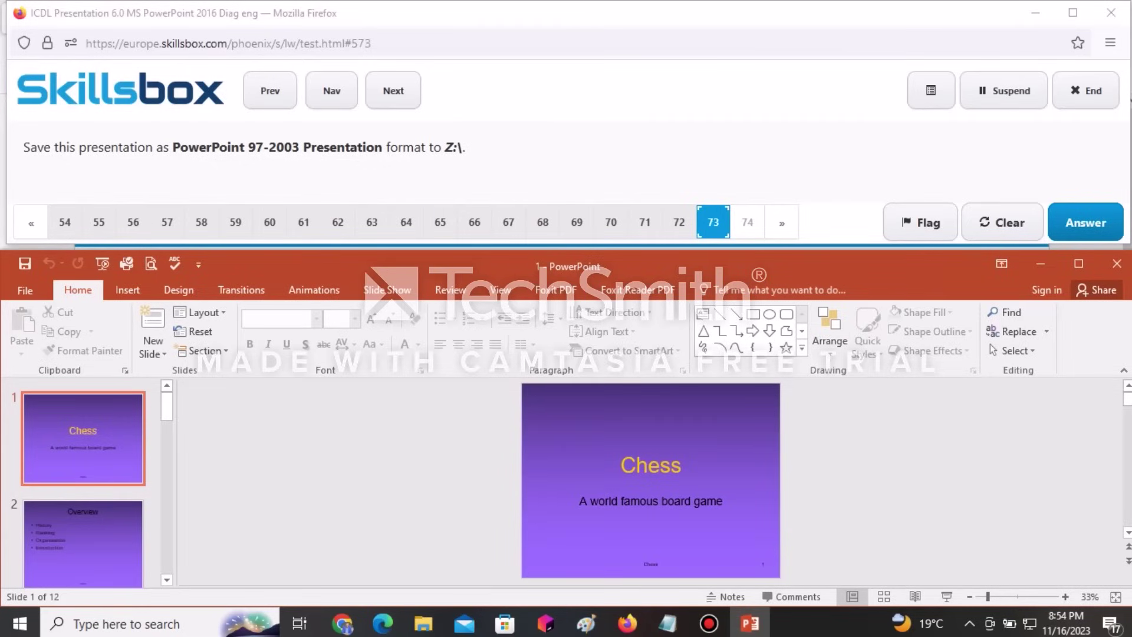
# Step: Save the presentation to Z:\ in PowerPoint 97-2003 Presentation format and submit the answer to question 73
pyautogui.click(25, 290)
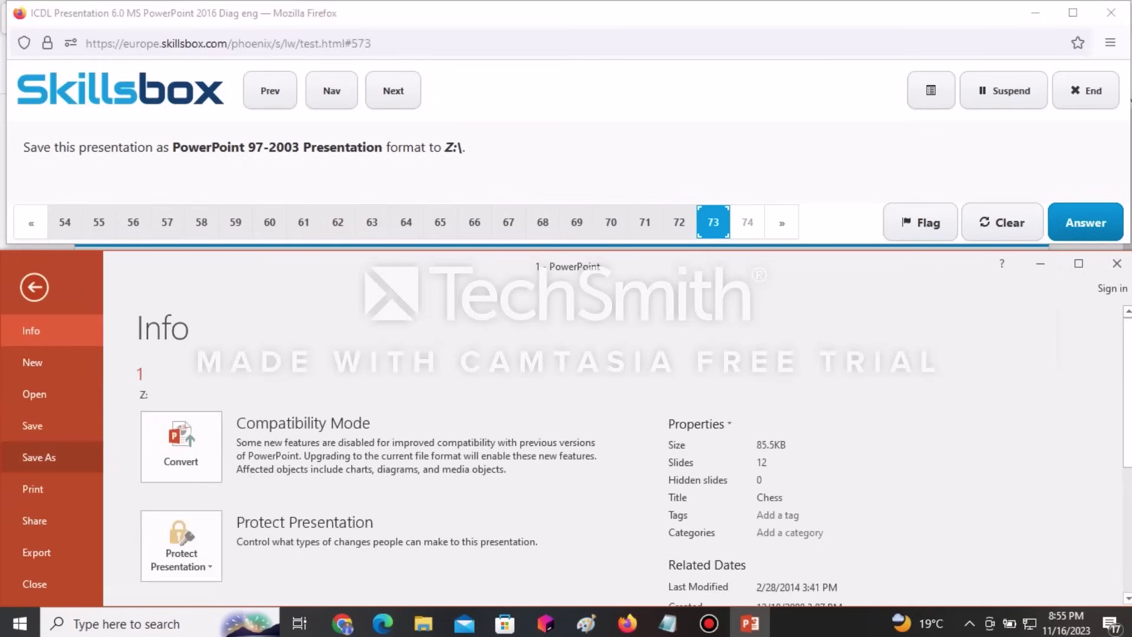
pyautogui.click(39, 457)
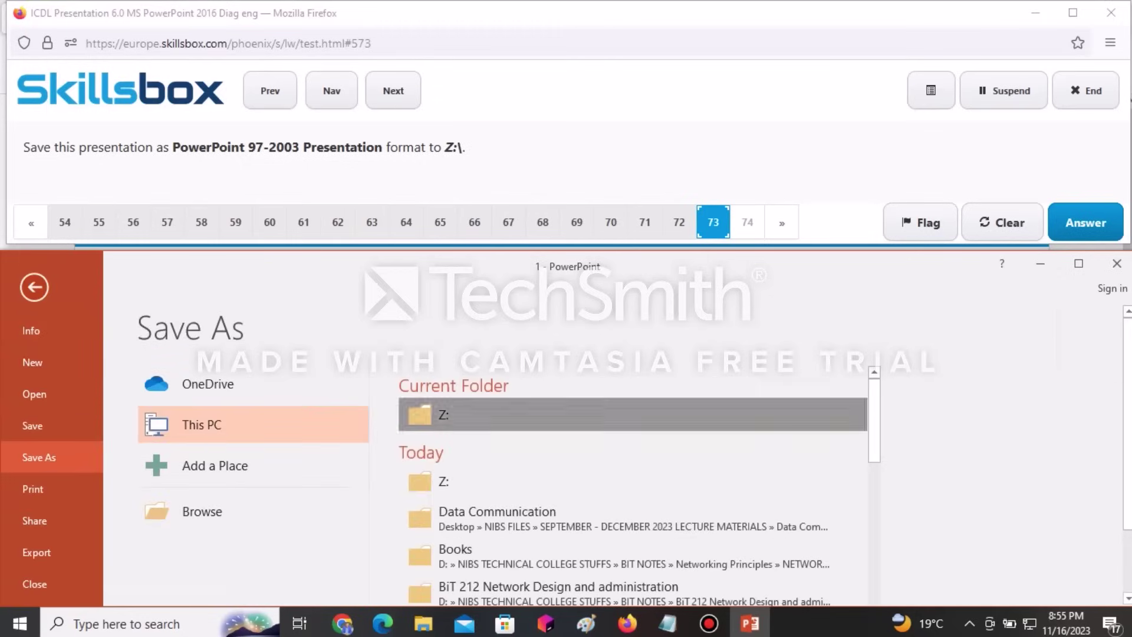
pyautogui.click(443, 415)
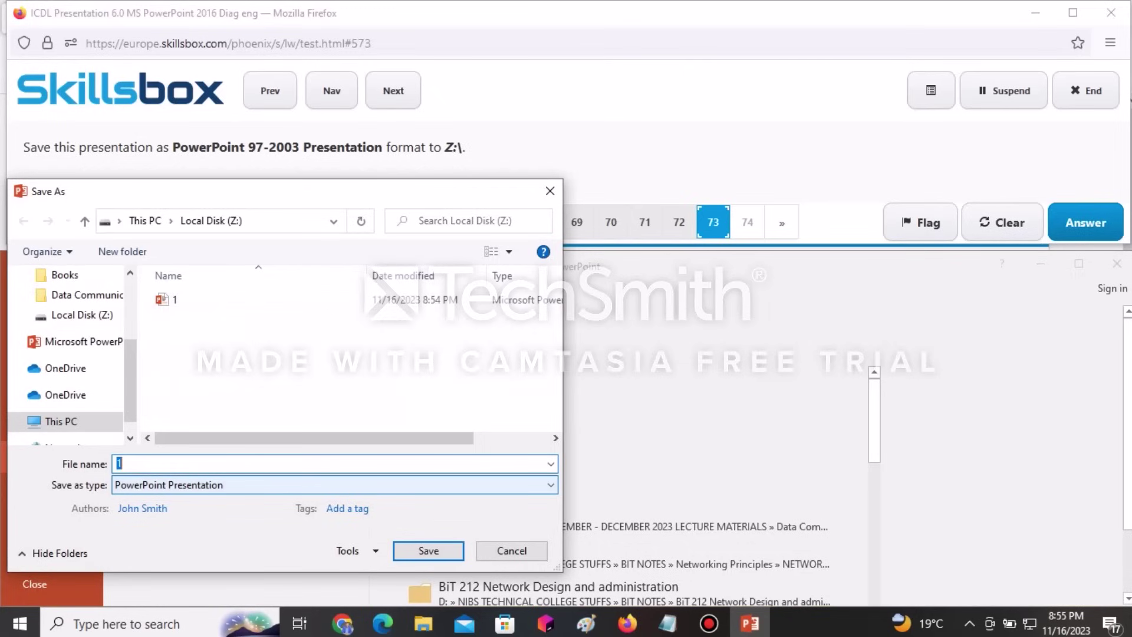
pyautogui.click(330, 485)
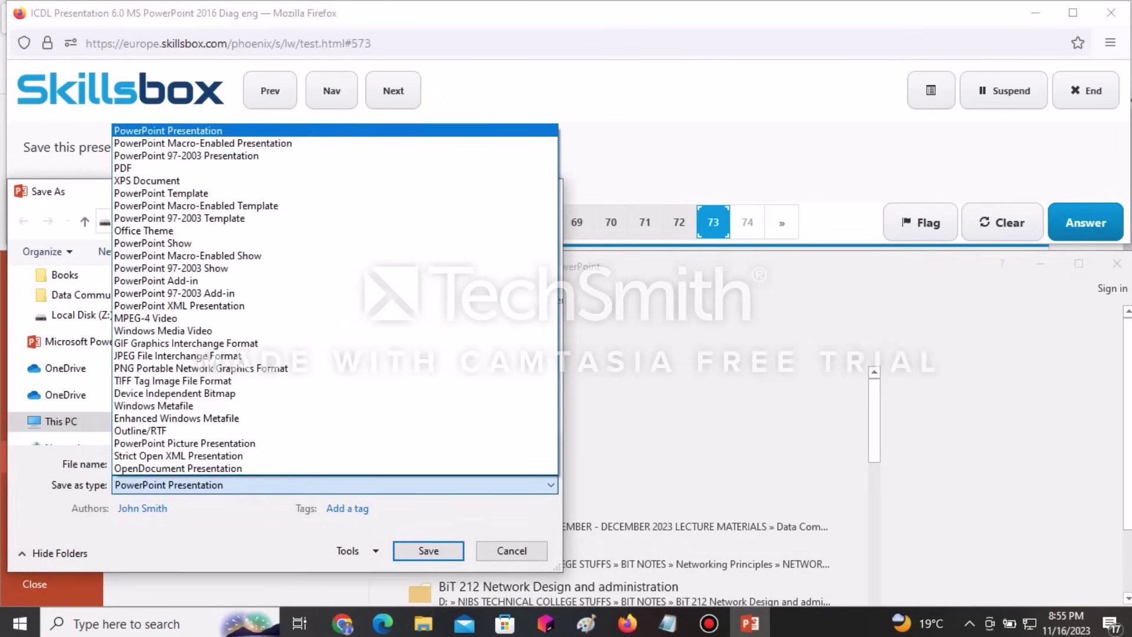
pyautogui.click(330, 484)
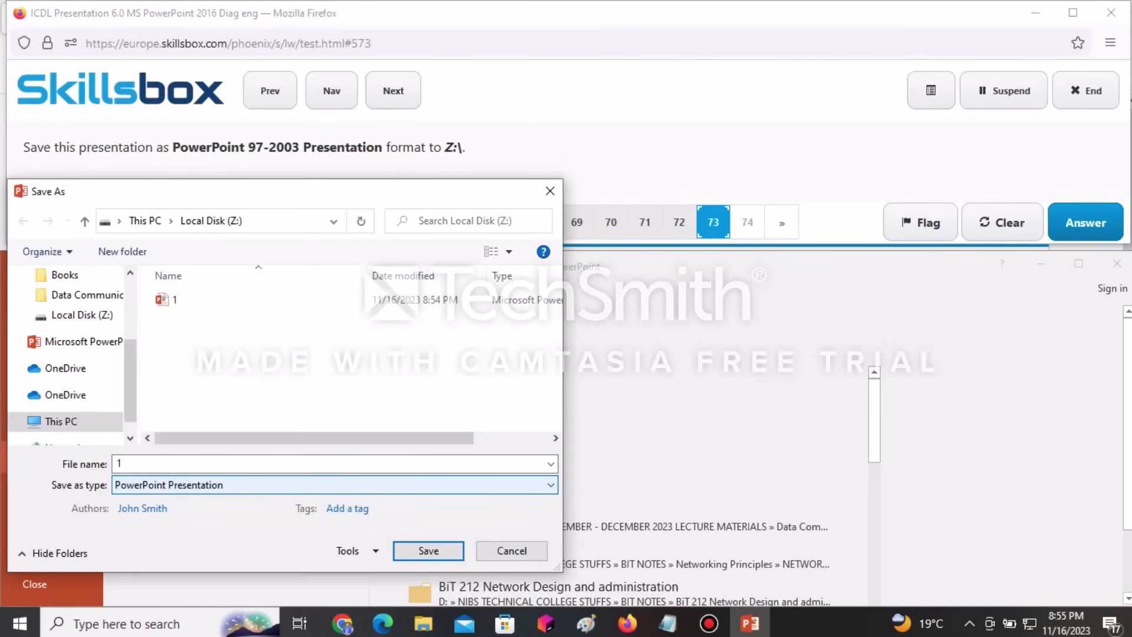
pyautogui.click(330, 485)
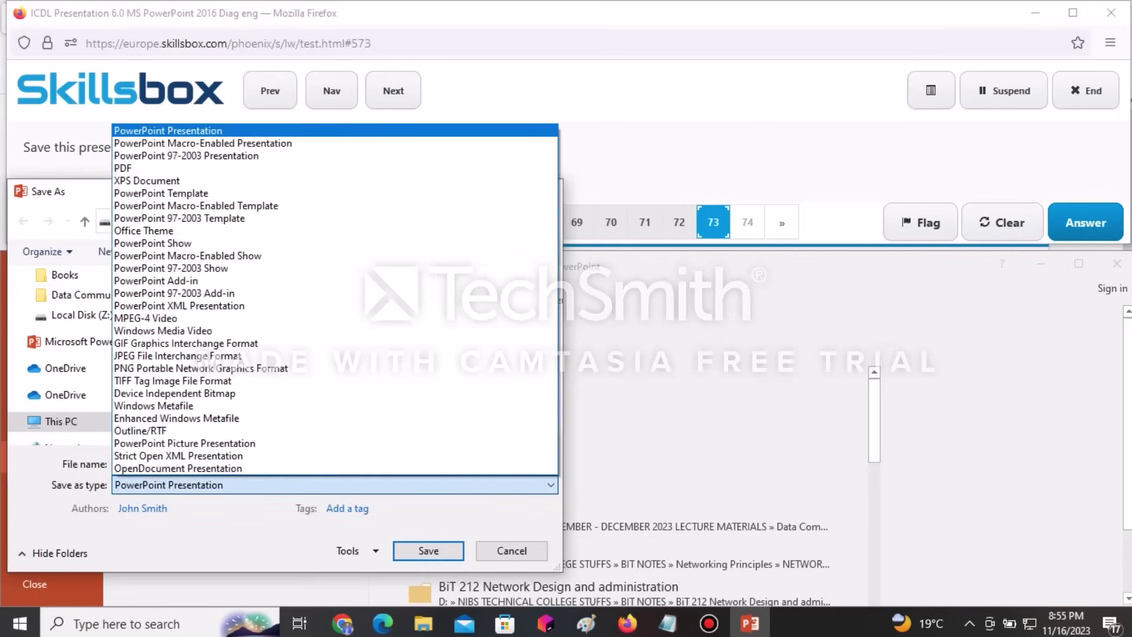
pyautogui.press('Up')
pyautogui.press('Up')
pyautogui.press('Up')
pyautogui.press('Return')
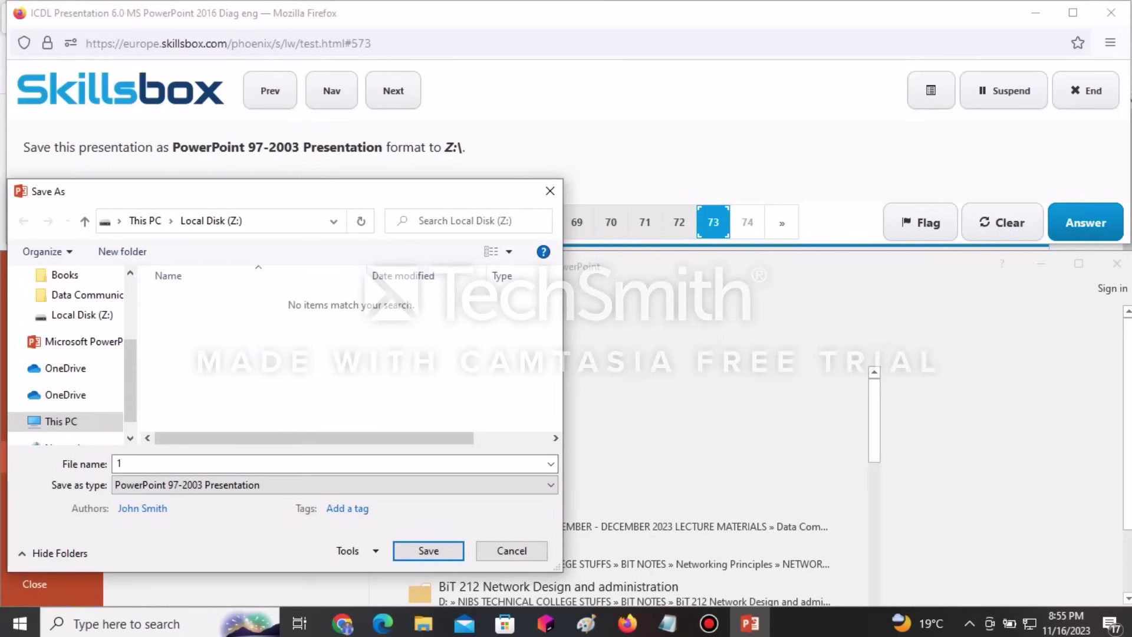
pyautogui.press('Return')
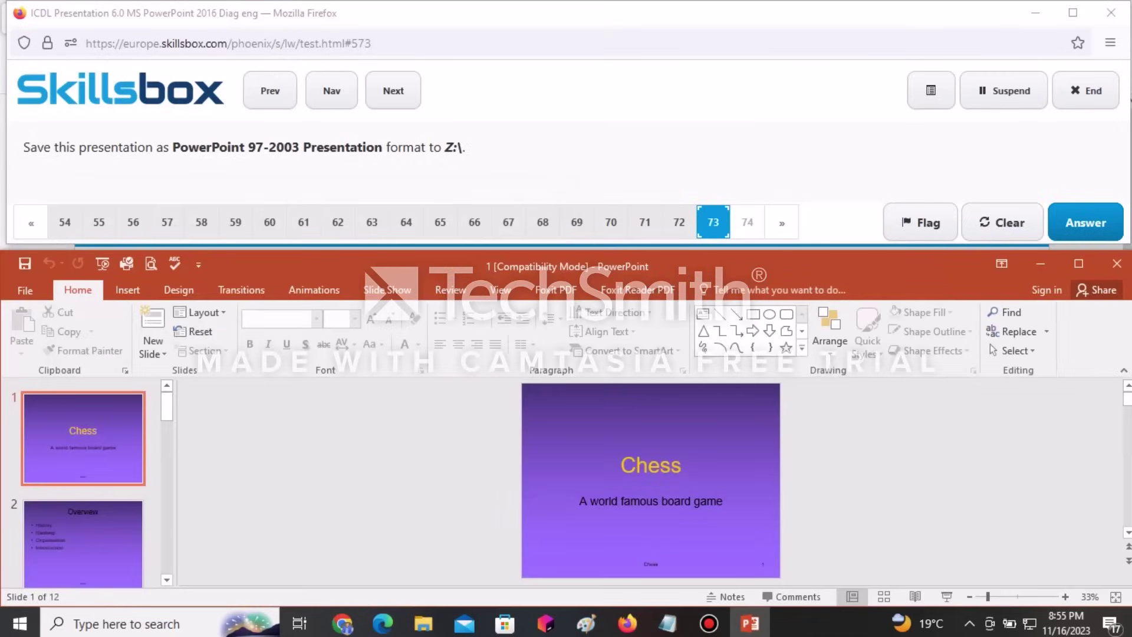
pyautogui.click(1085, 222)
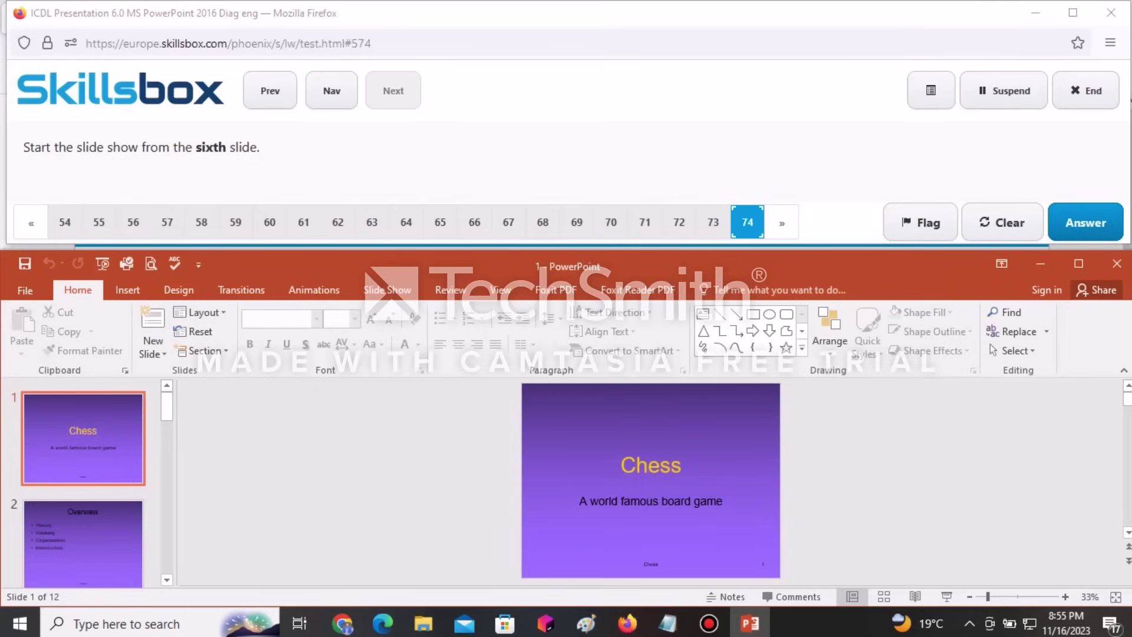
# Step: Start the slide show from slide 6, "Ranking", and submit the answer to question 74
pyautogui.scroll(-3, 82, 484)
pyautogui.scroll(-4, 83, 484)
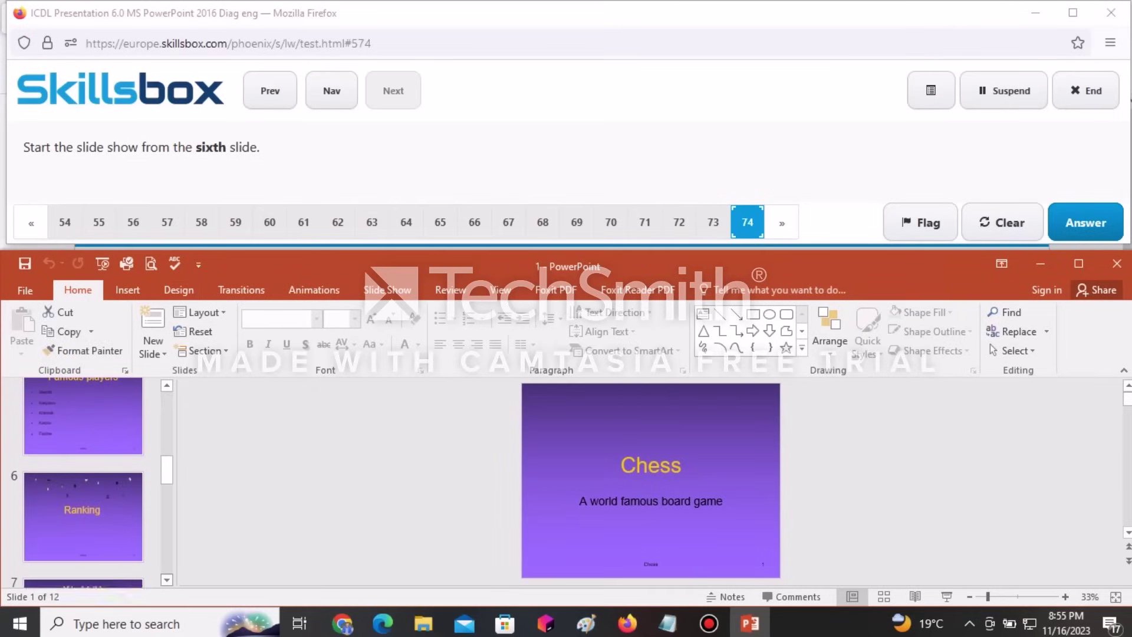
pyautogui.click(83, 516)
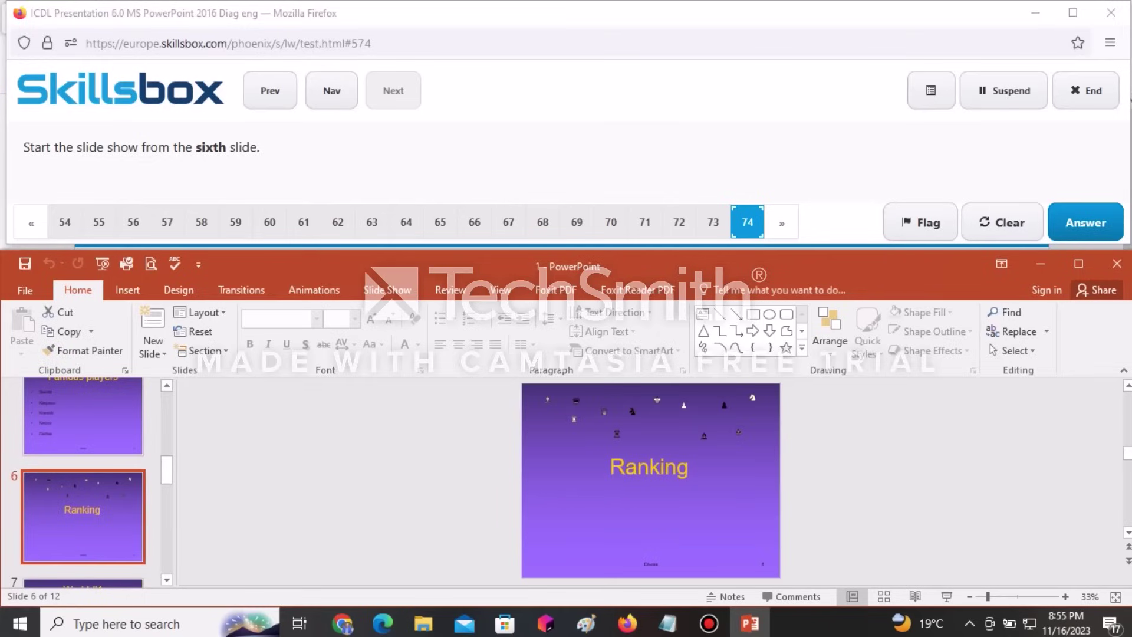
pyautogui.click(386, 289)
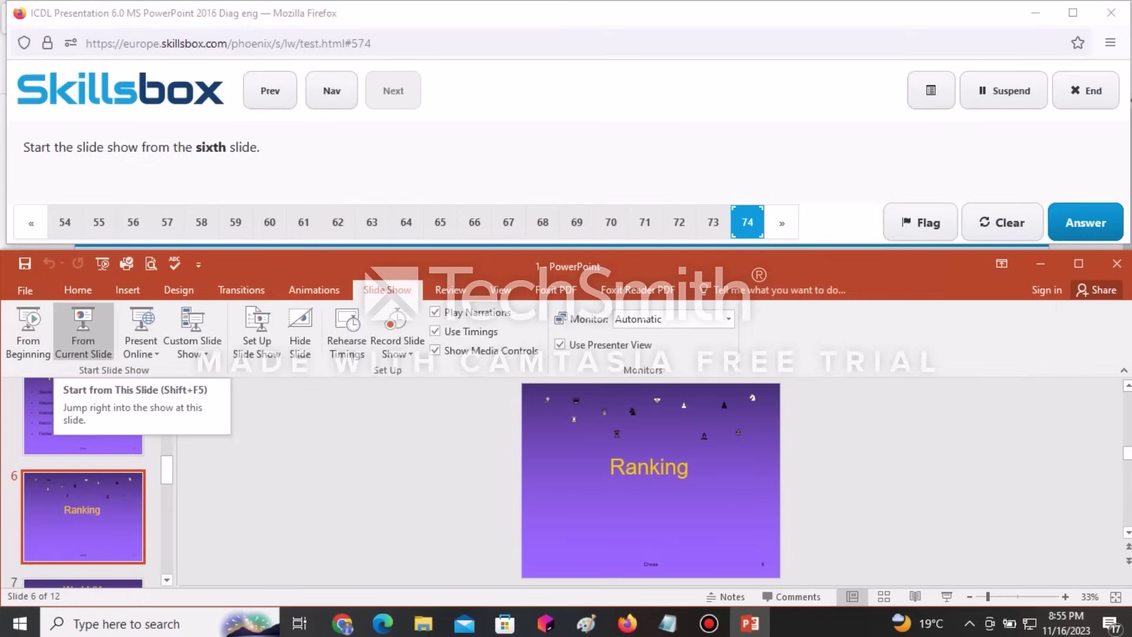
pyautogui.click(83, 333)
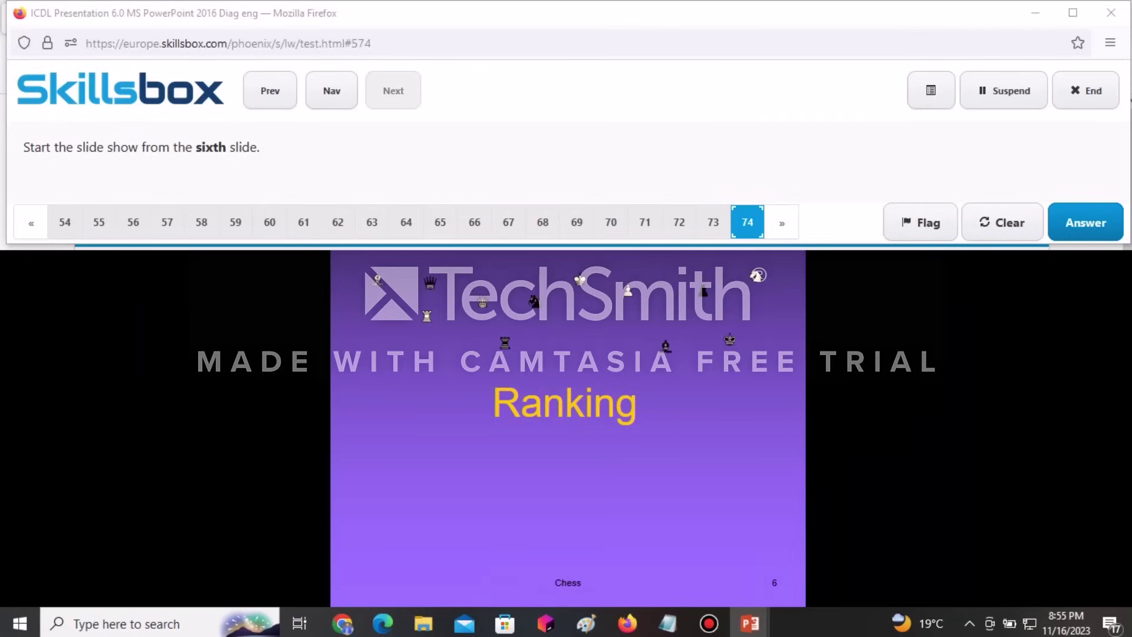
pyautogui.click(1086, 223)
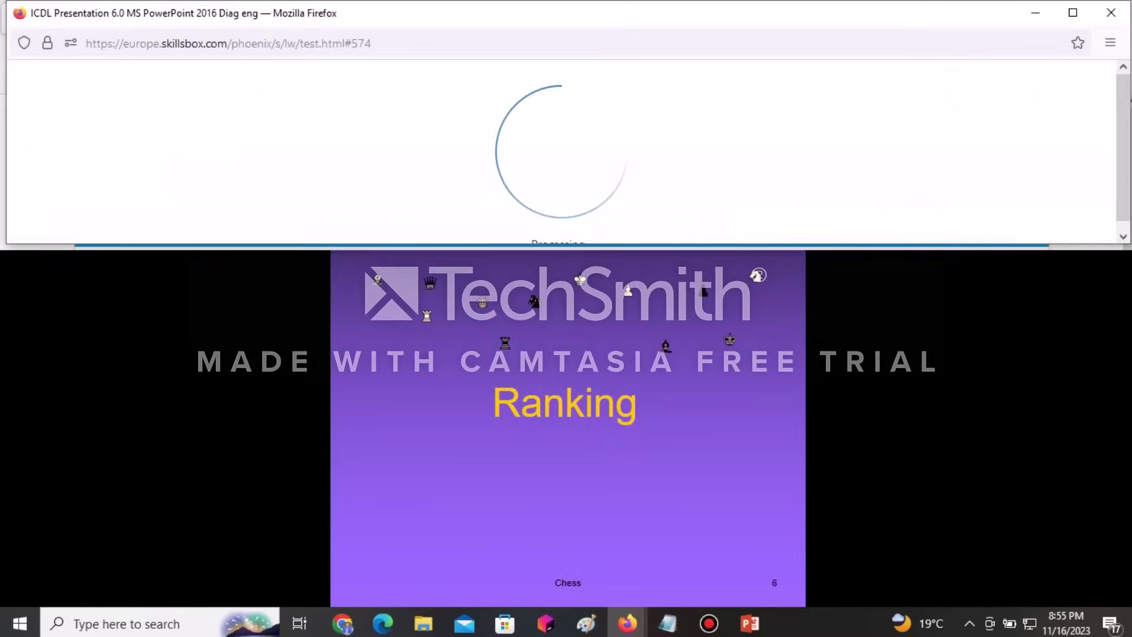